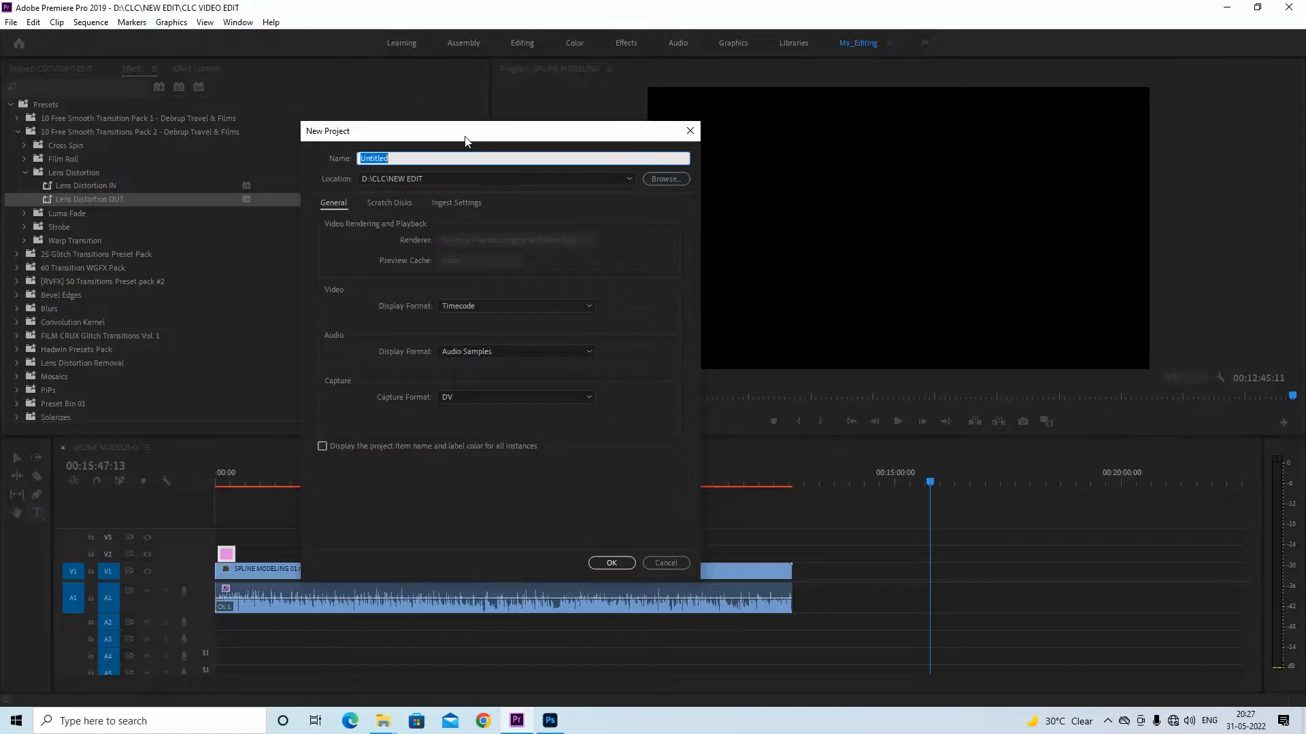
Browse for the new project's location and go to Local Disk (E:)
drag(455, 133, 424, 136)
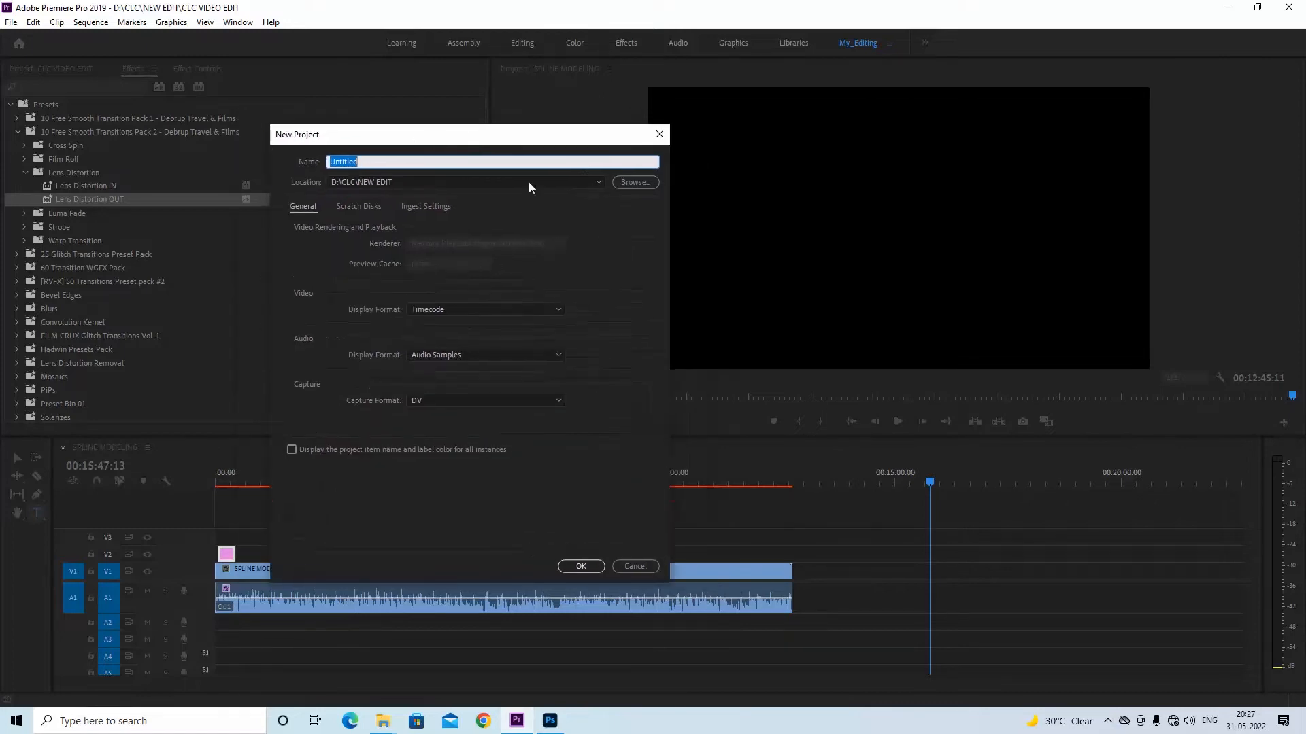
click(627, 183)
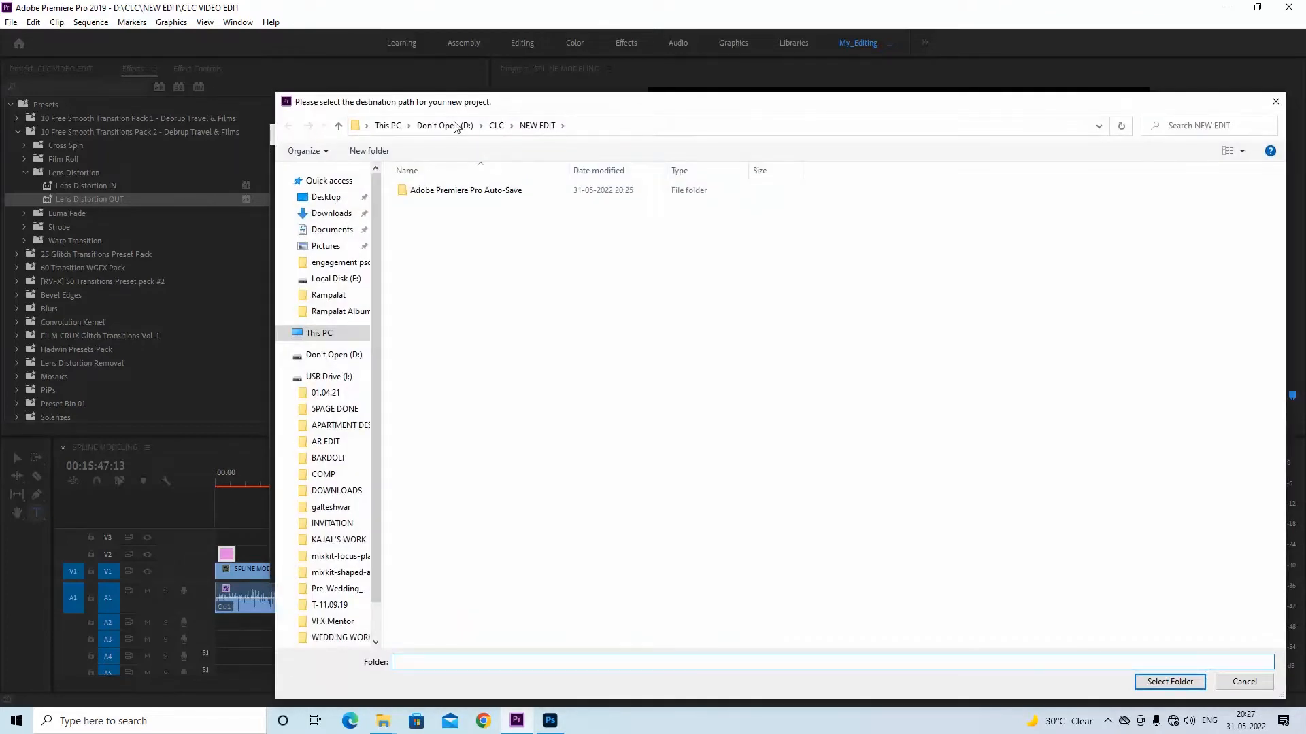
click(445, 125)
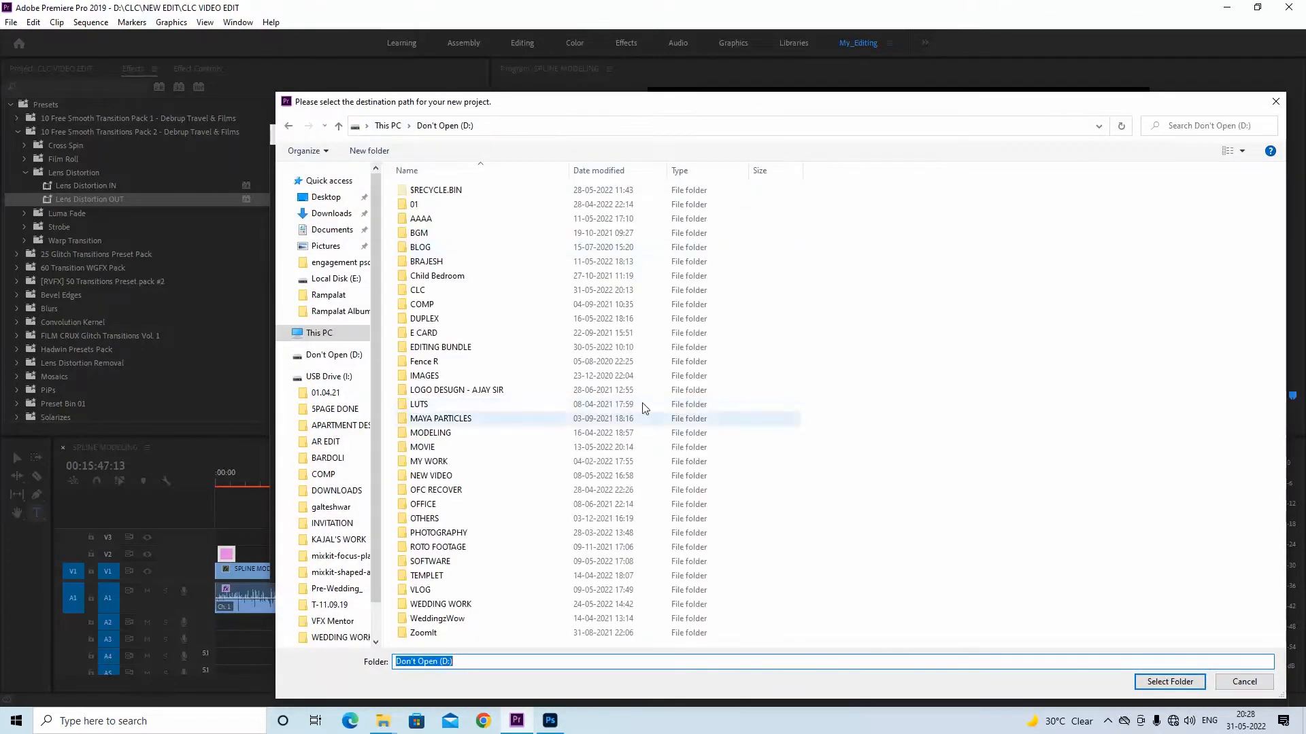
click(325, 333)
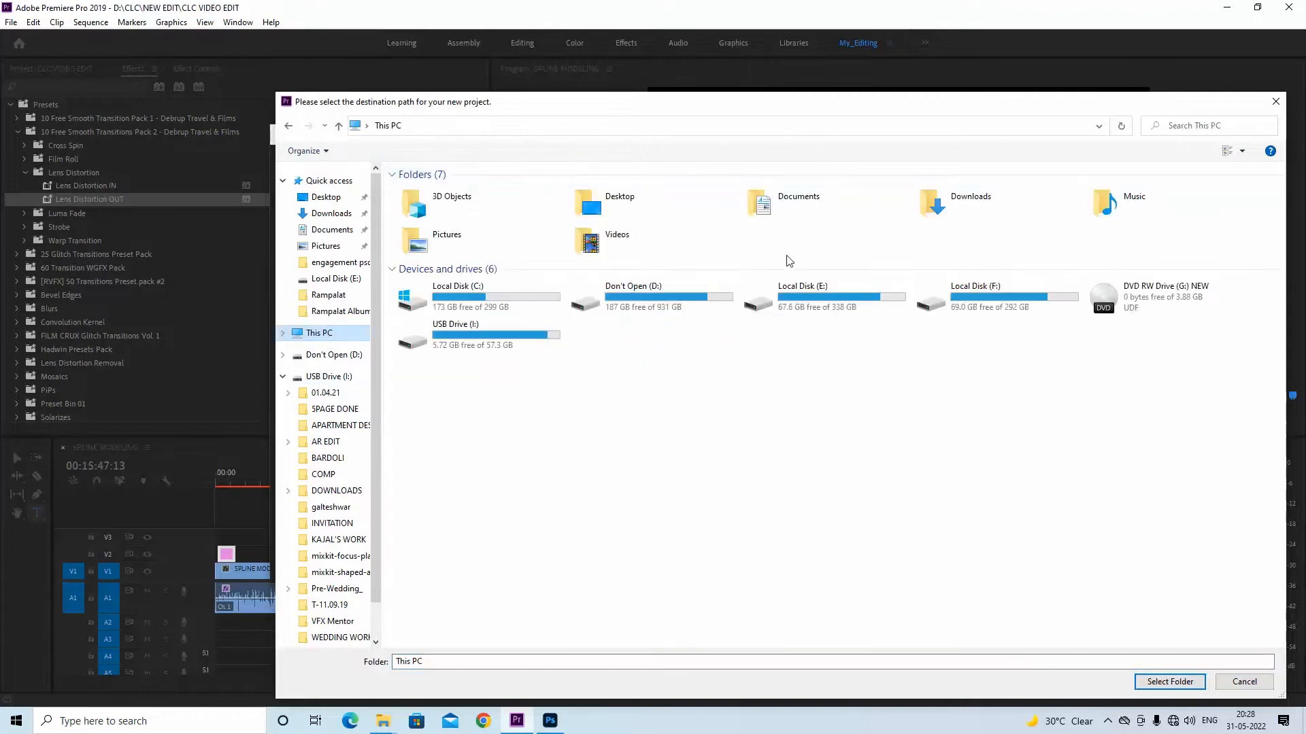
double_click(825, 299)
Create a folder named MOTIION BANNER on Local Disk (E:) and choose it as the project location
right_click(760, 450)
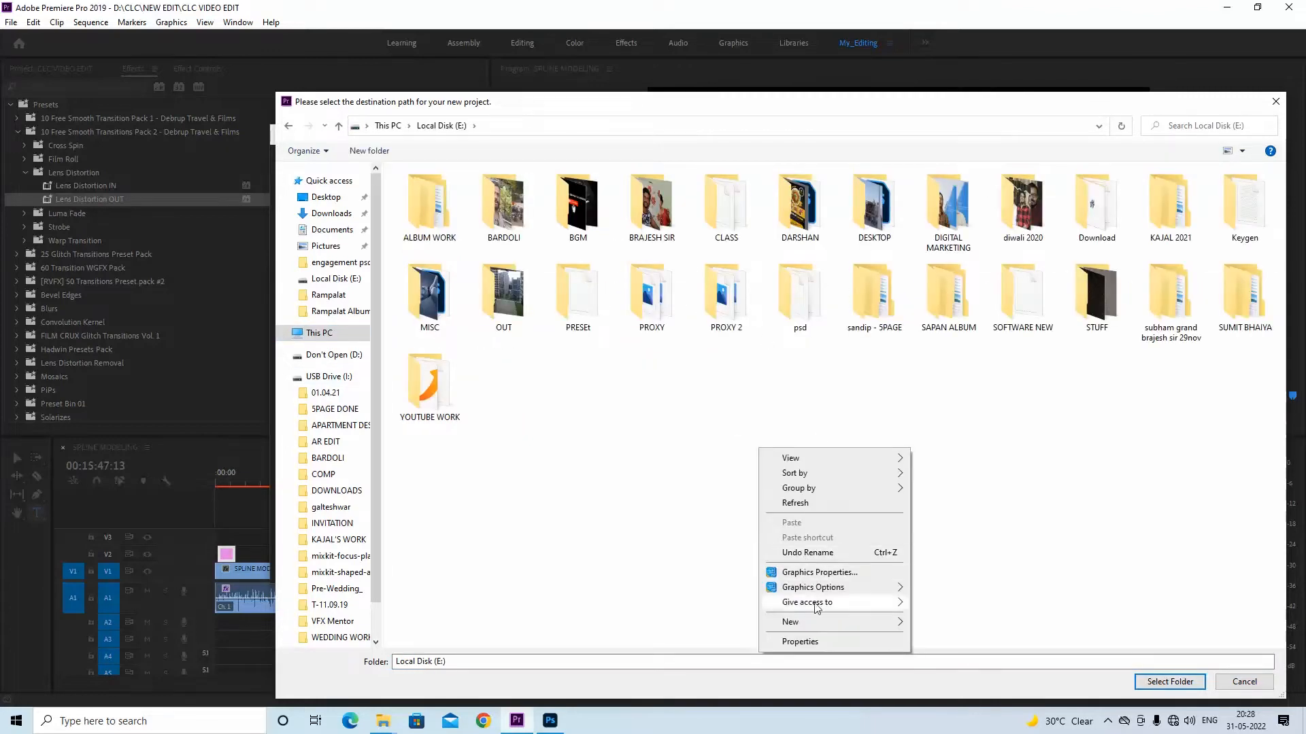
mouse_move(877, 629)
click(942, 482)
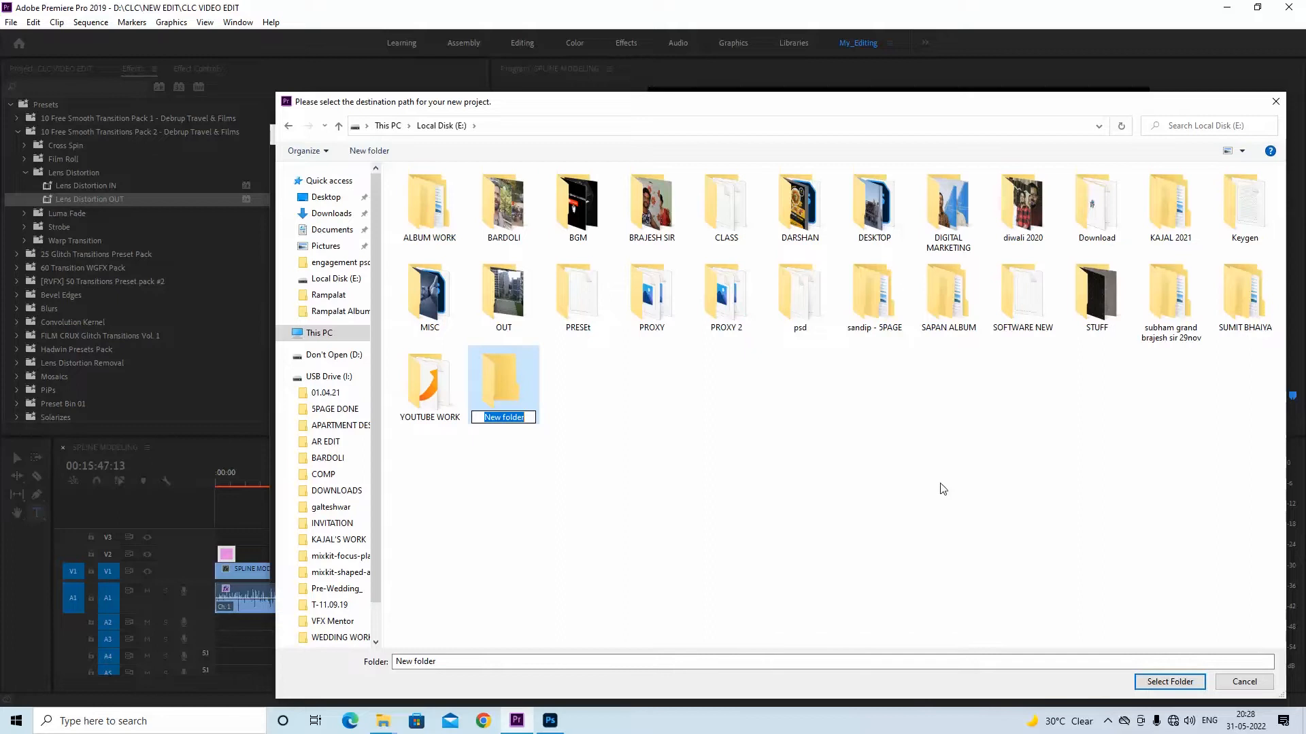
text(MOTIION BANNER)
key(Return)
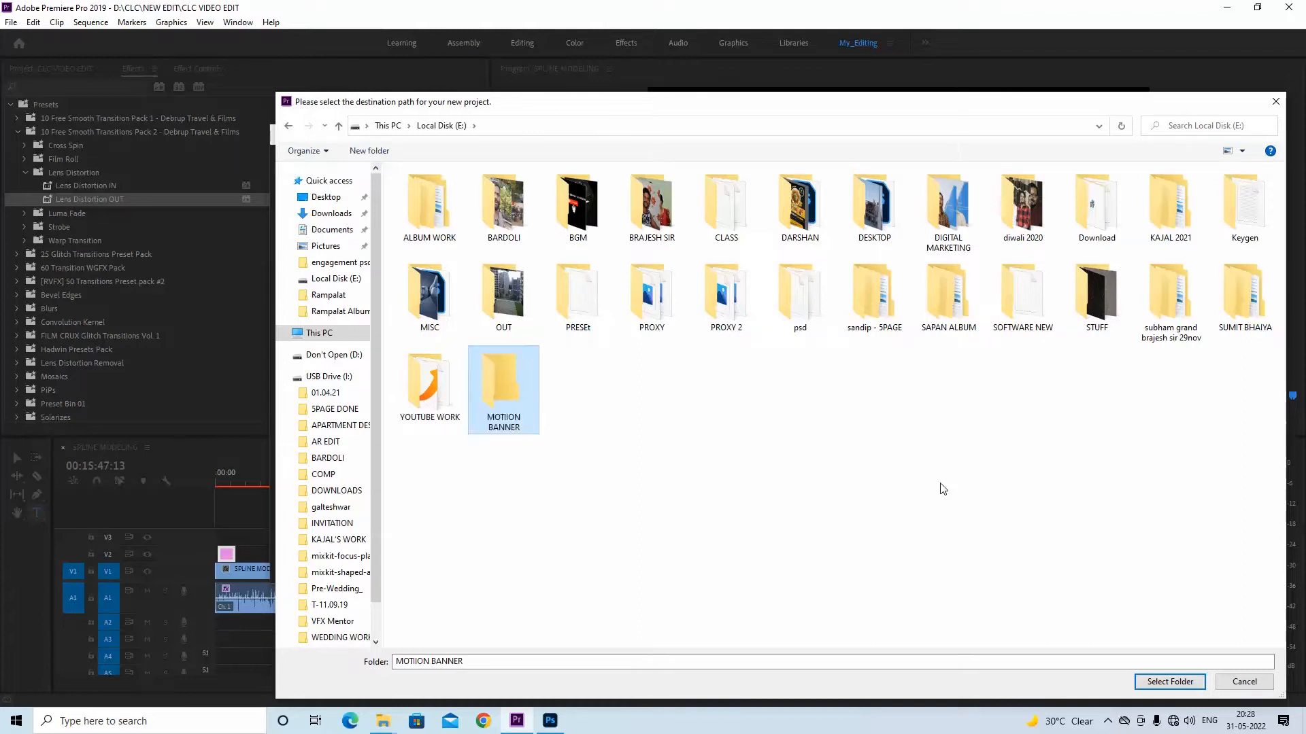
key(Return)
click(1171, 682)
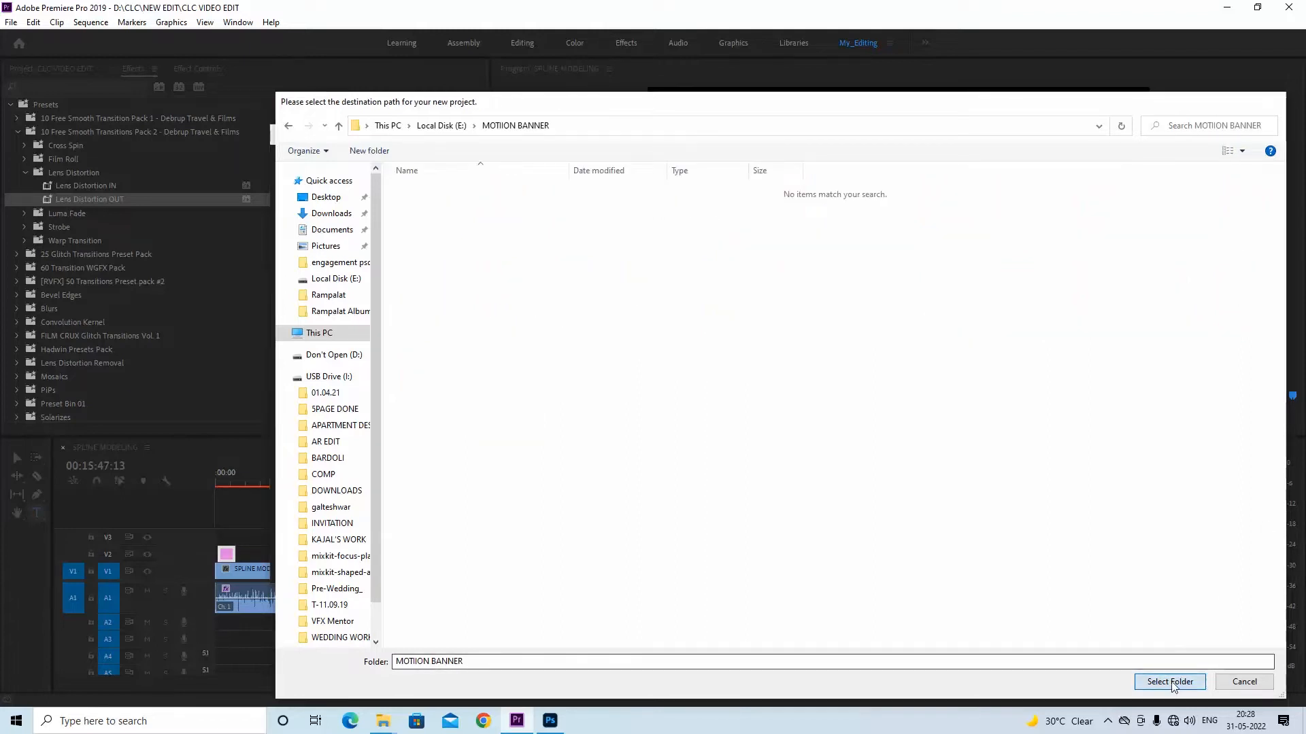
Name the new project Motion Banner and create it
click(383, 163)
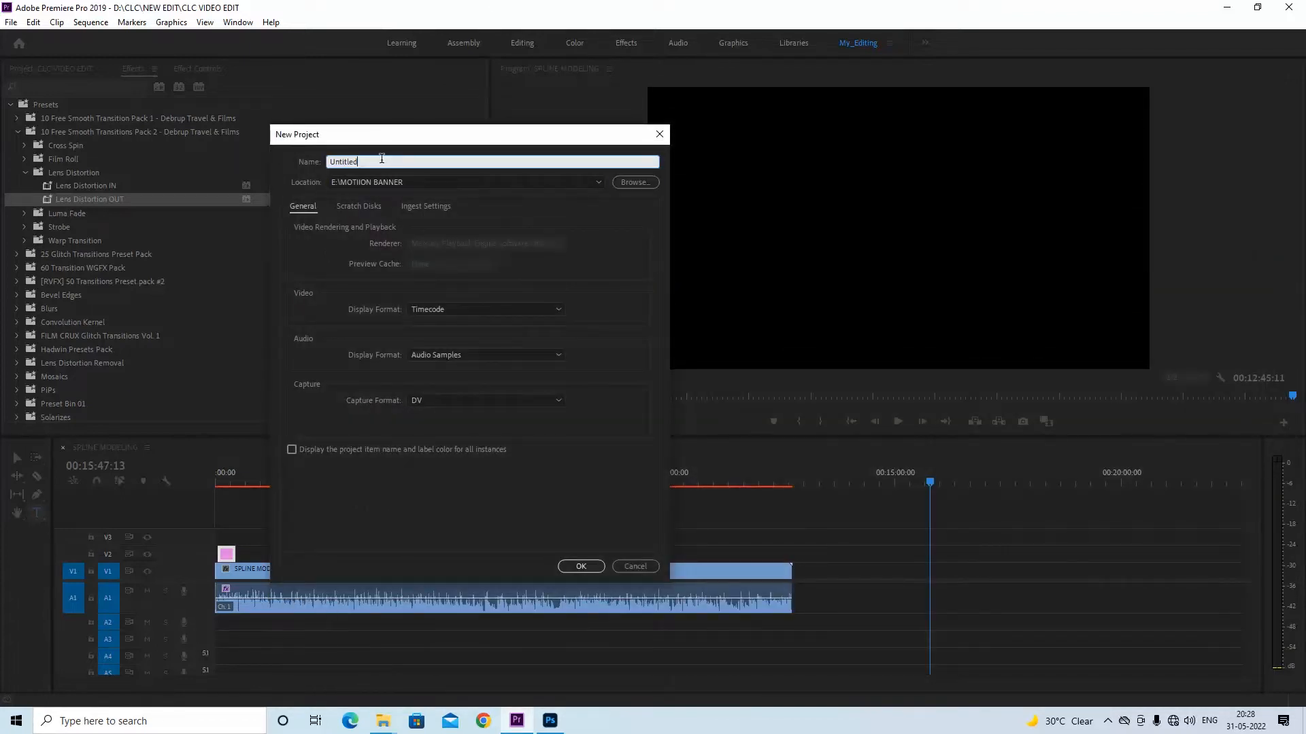
text(Motion Banner)
click(582, 567)
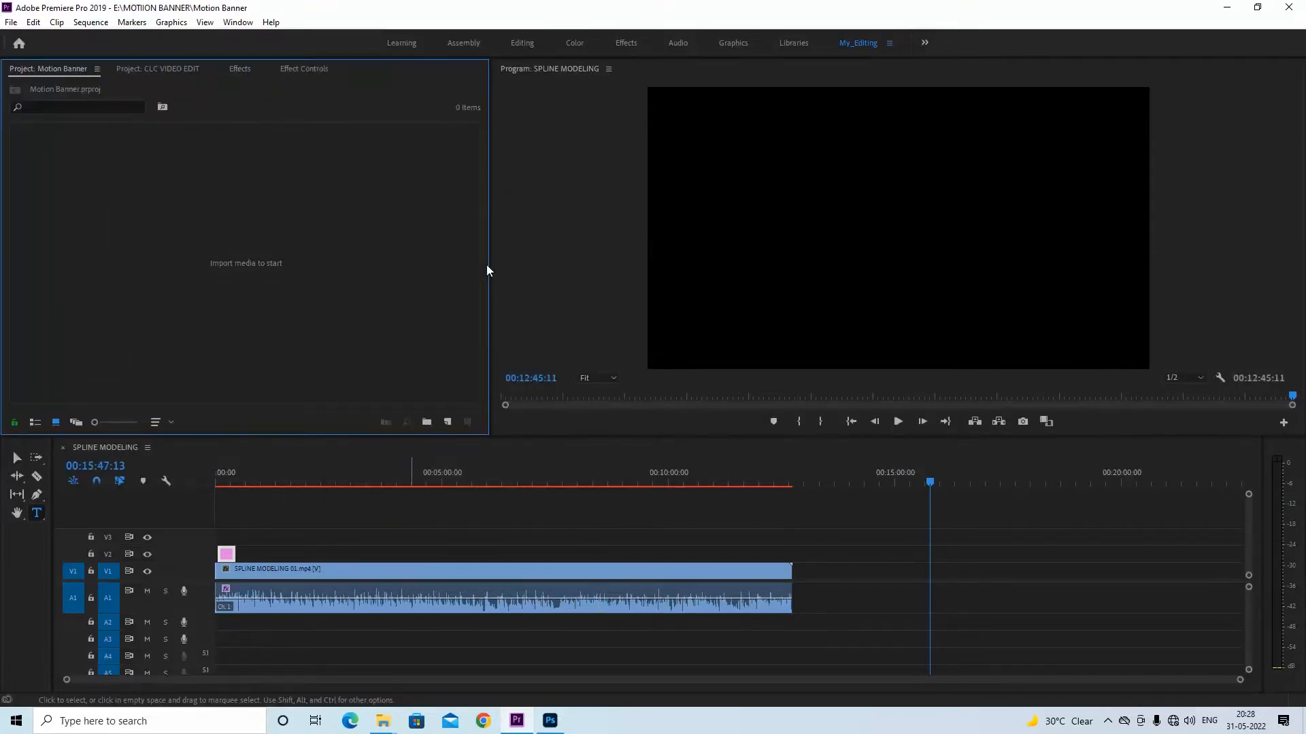
Close all open projects and reopen only the Motion Banner project
click(11, 21)
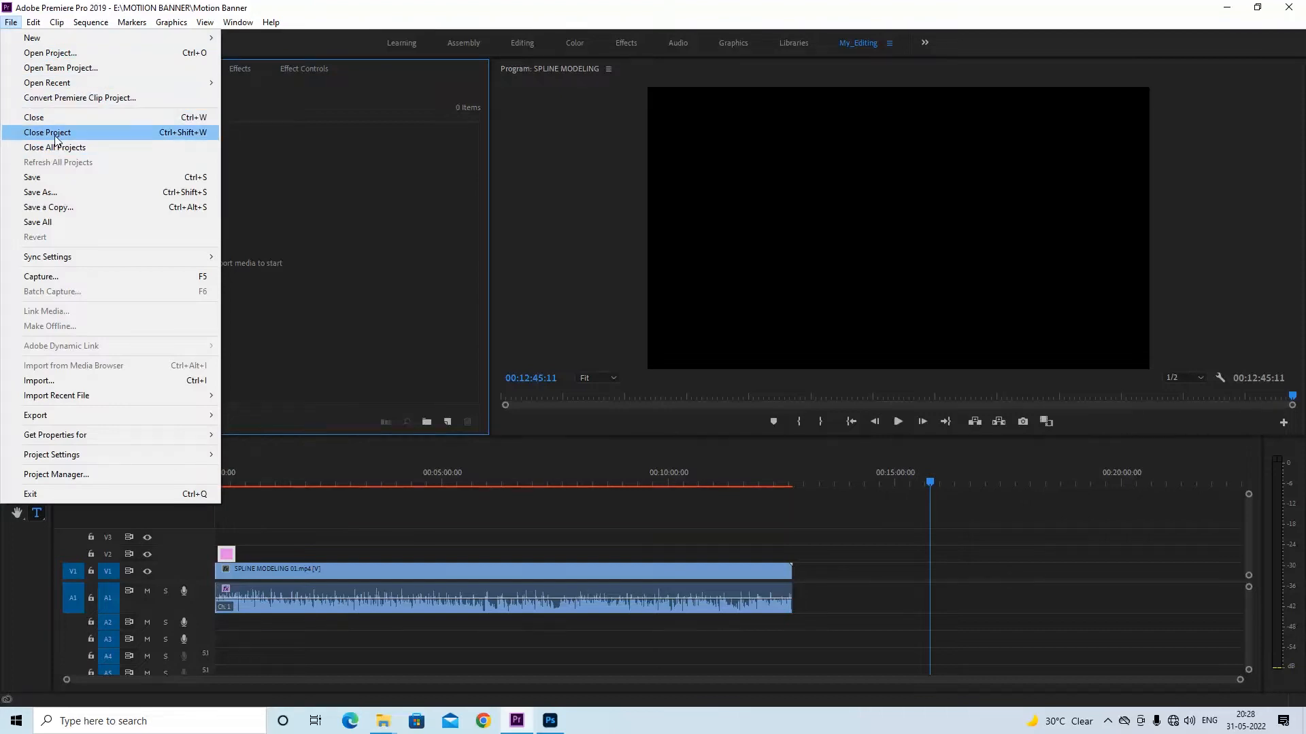
click(48, 147)
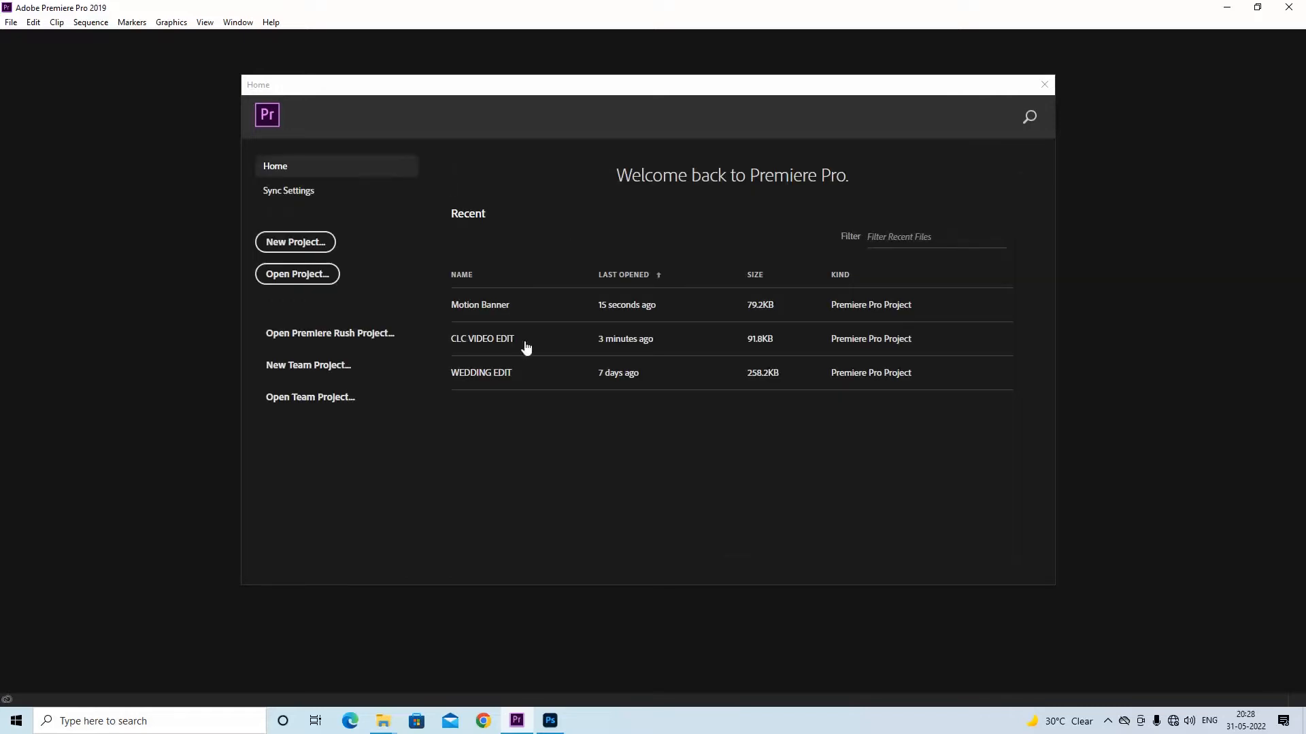
click(469, 306)
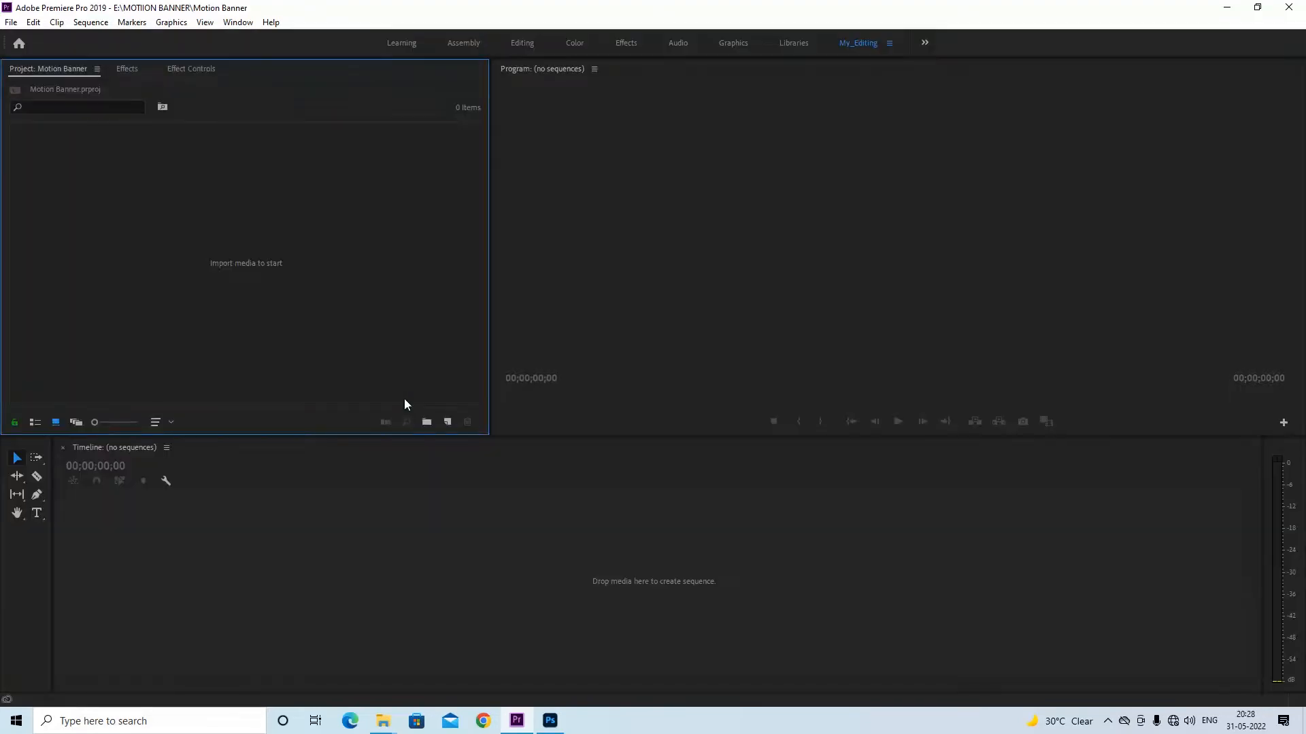
Create a new sequence with the AVCHD 1080p25 preset, keeping the name Sequence 01, after checking the banner artwork in Photoshop
click(12, 22)
mouse_move(162, 43)
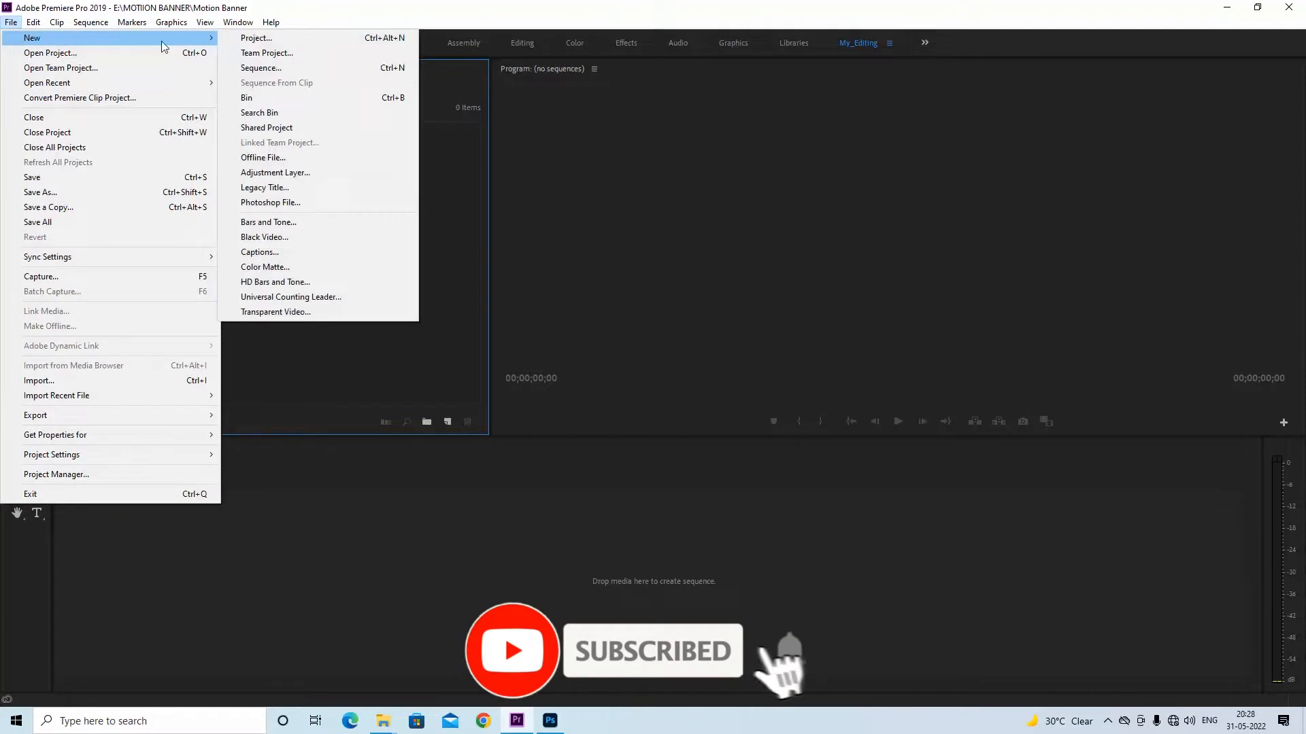
click(283, 71)
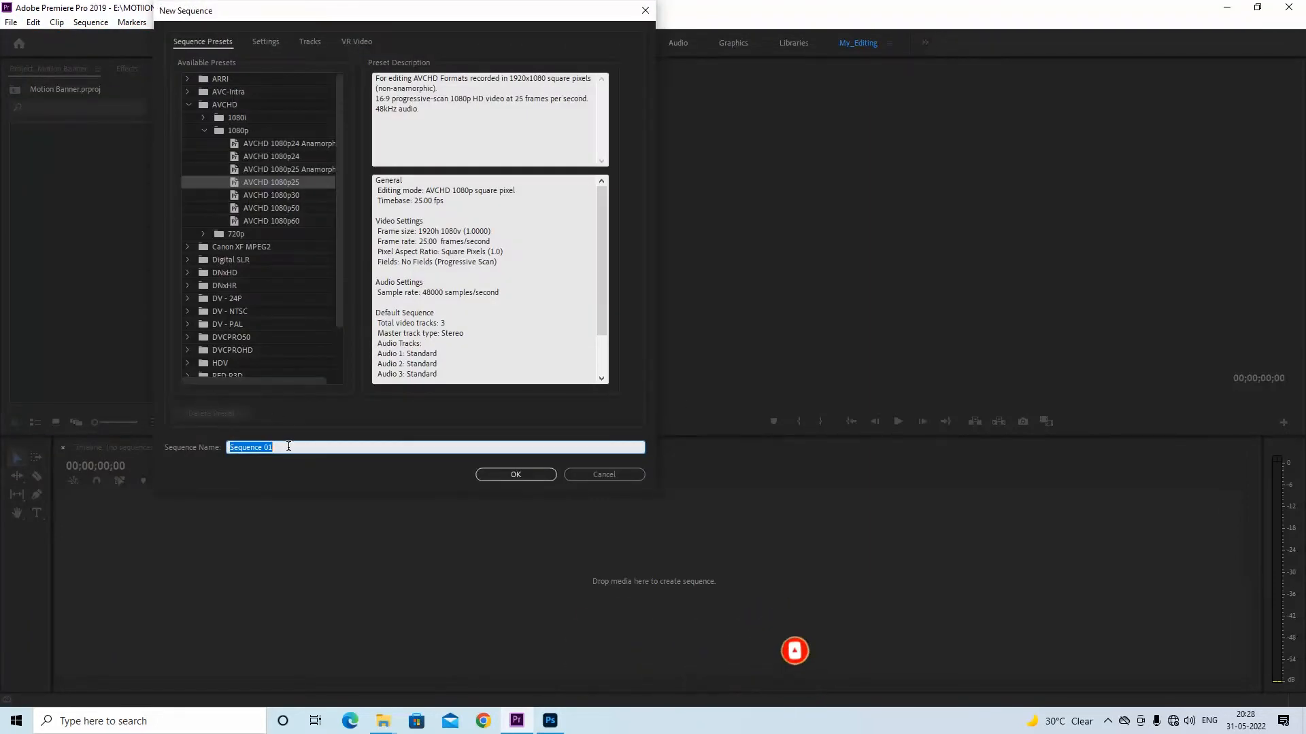
click(515, 476)
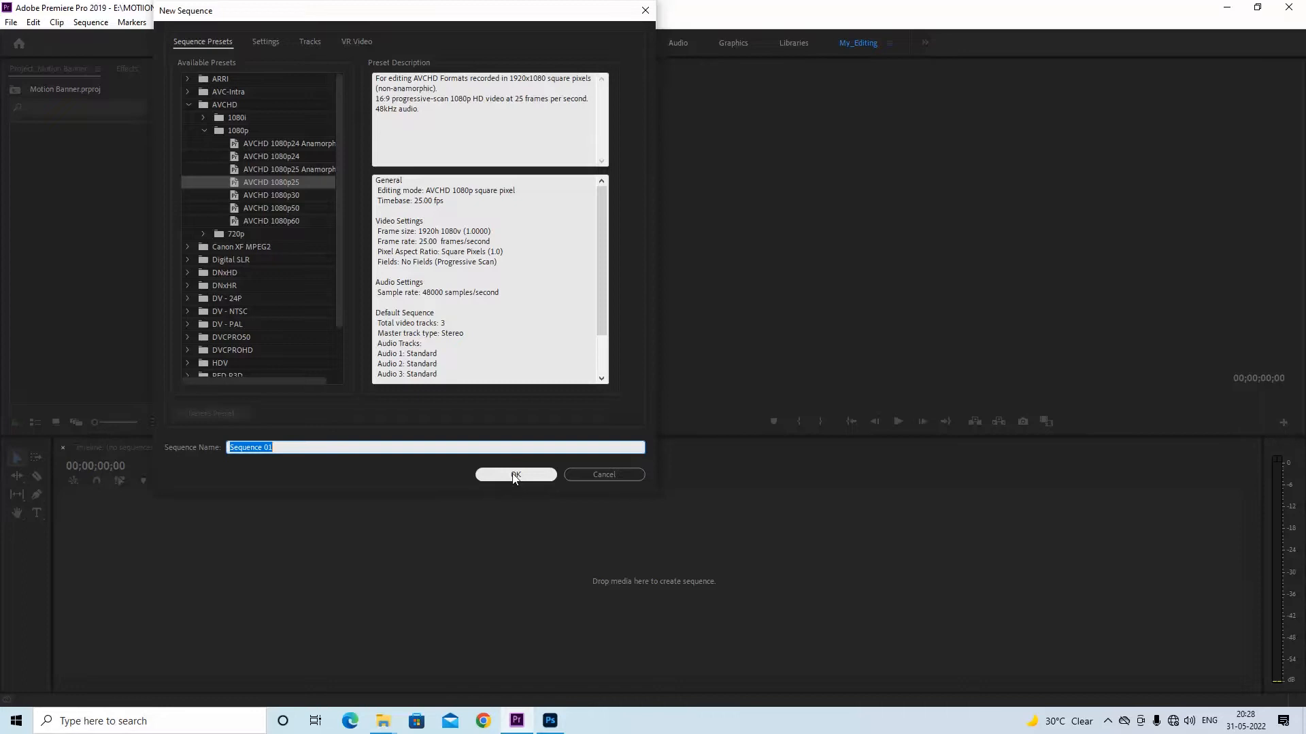
click(550, 721)
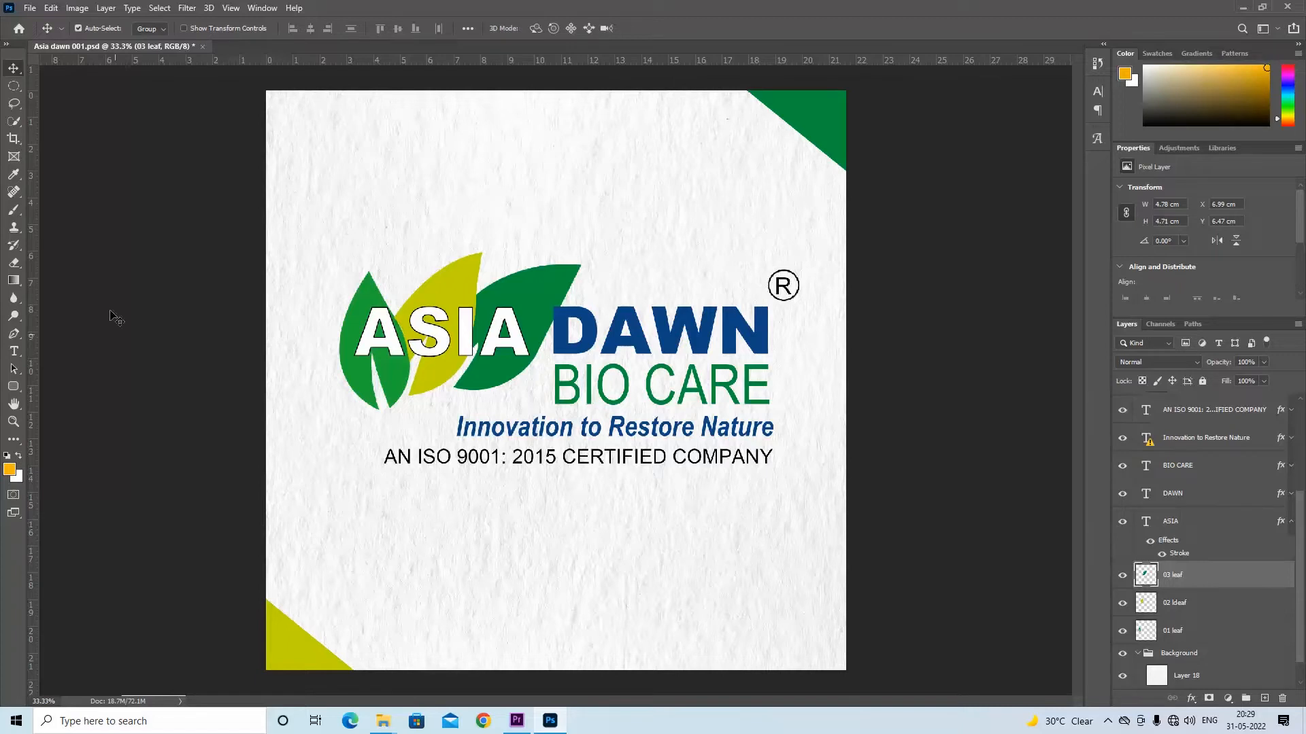
click(1245, 10)
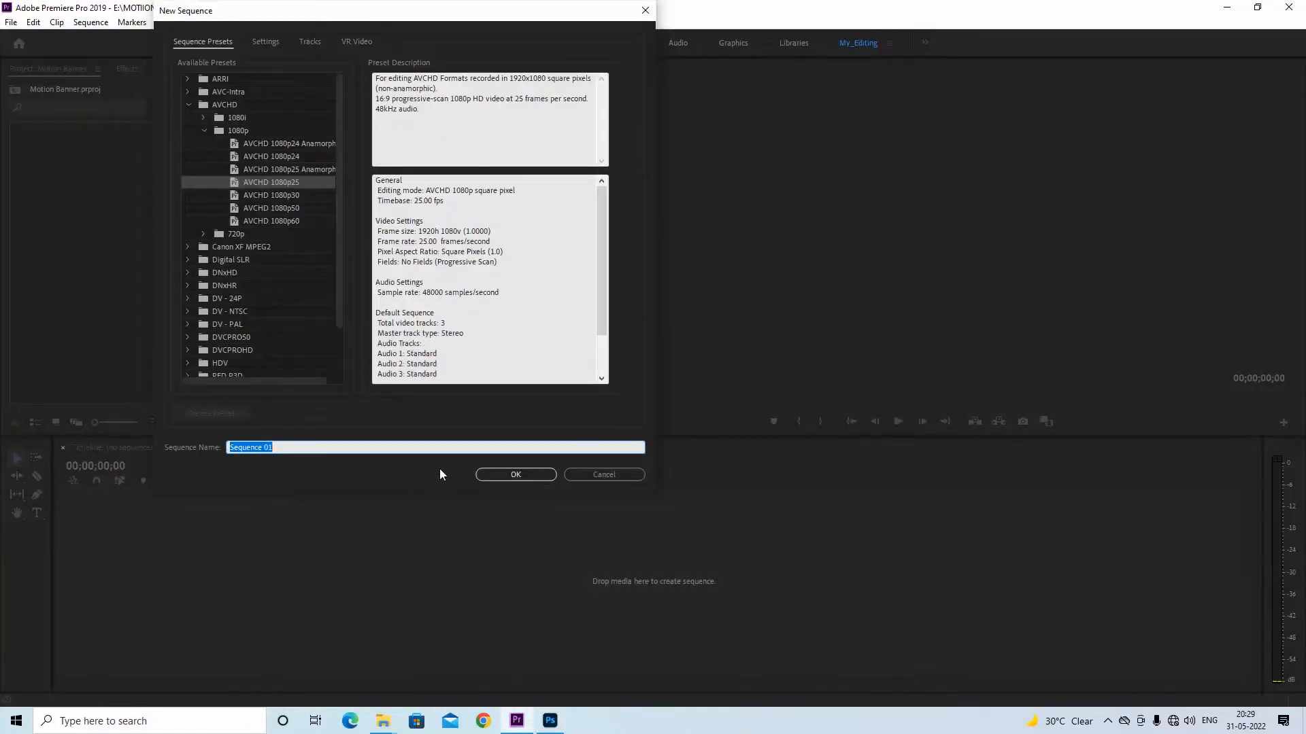
click(514, 474)
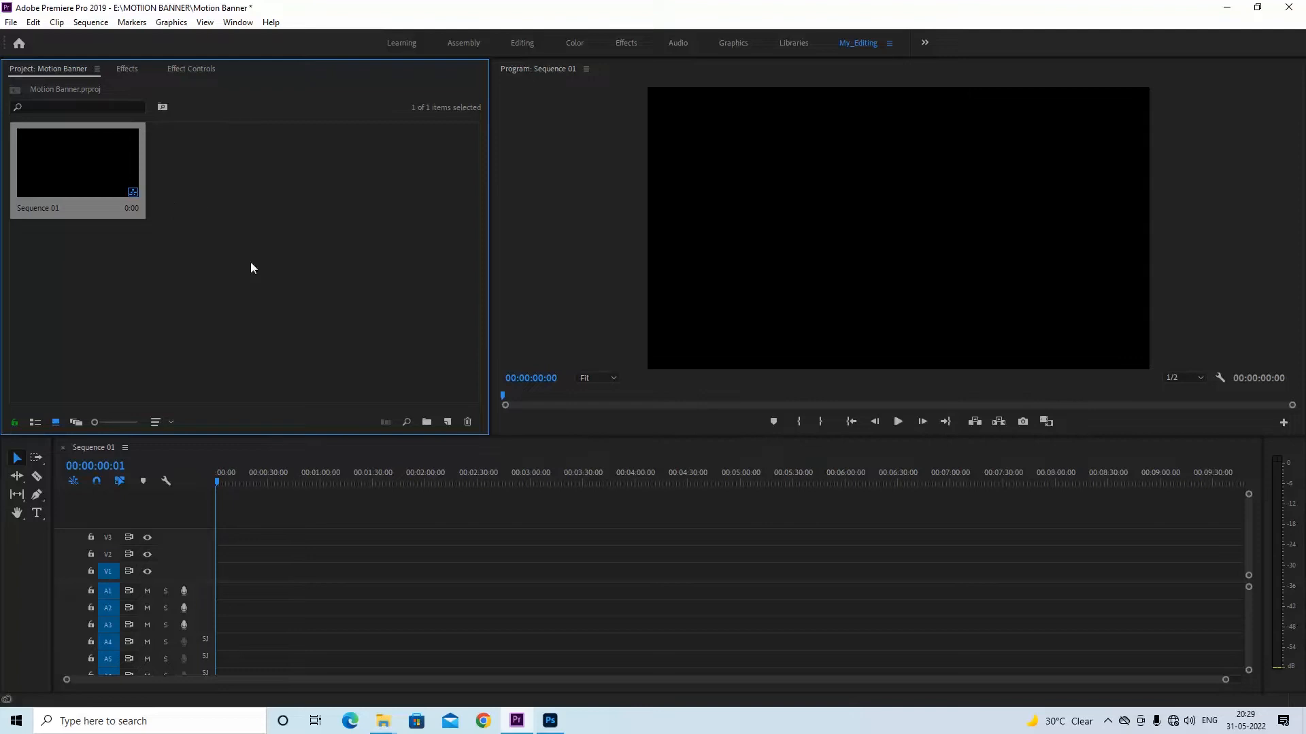
Choose the Asia dawn 001 Photoshop file on the USB drive for import into the project
right_click(239, 186)
click(300, 281)
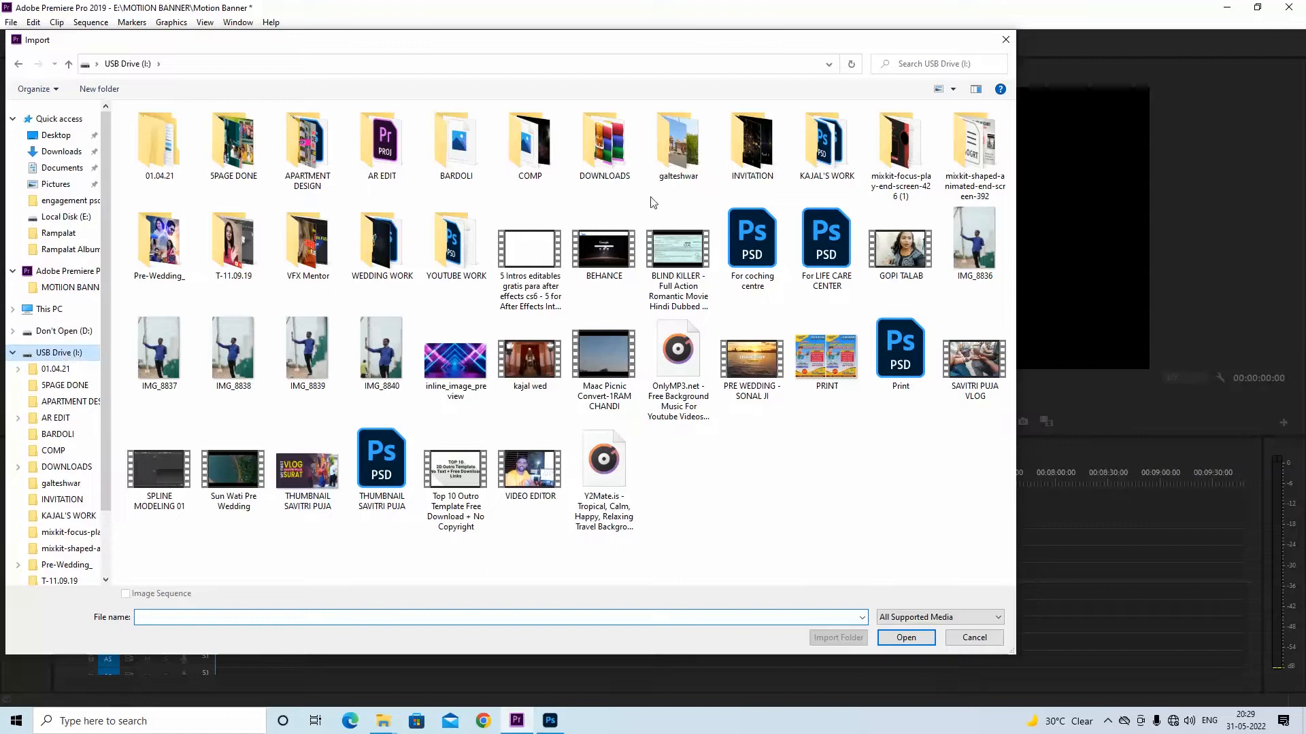
click(825, 159)
double_click(825, 158)
click(170, 171)
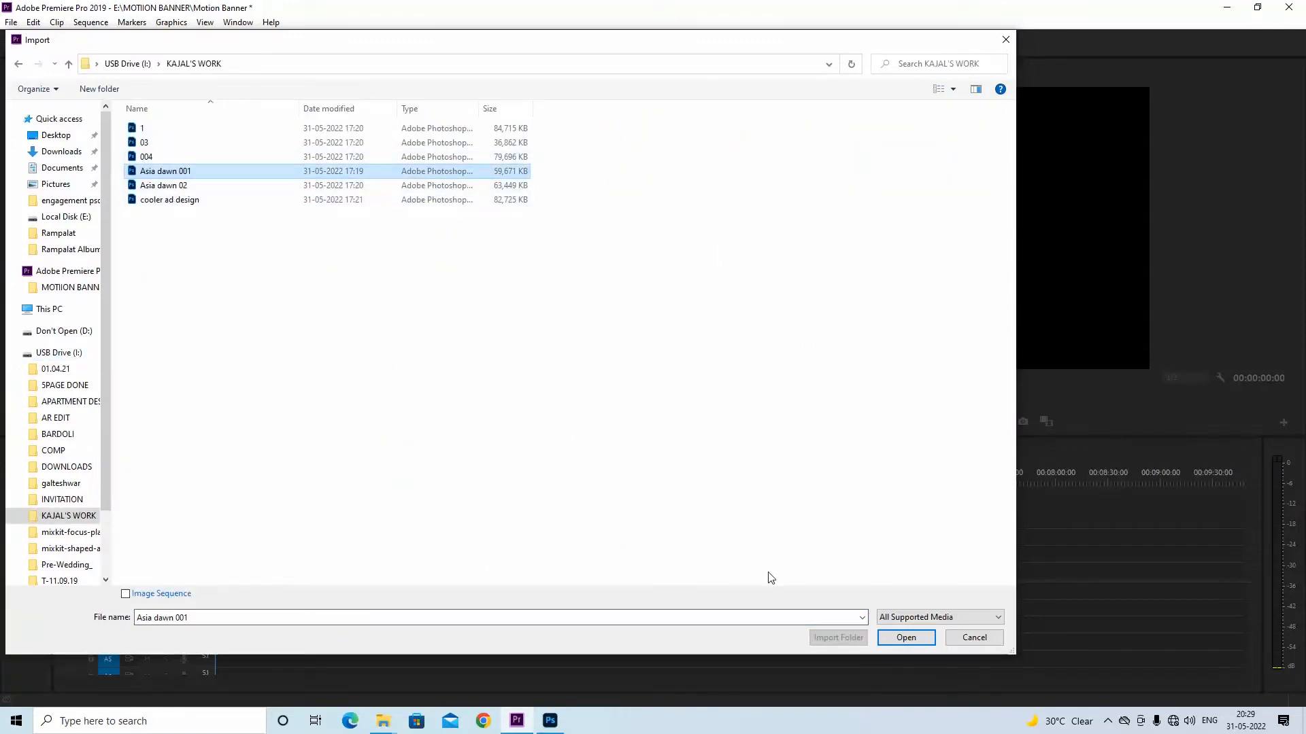
click(905, 637)
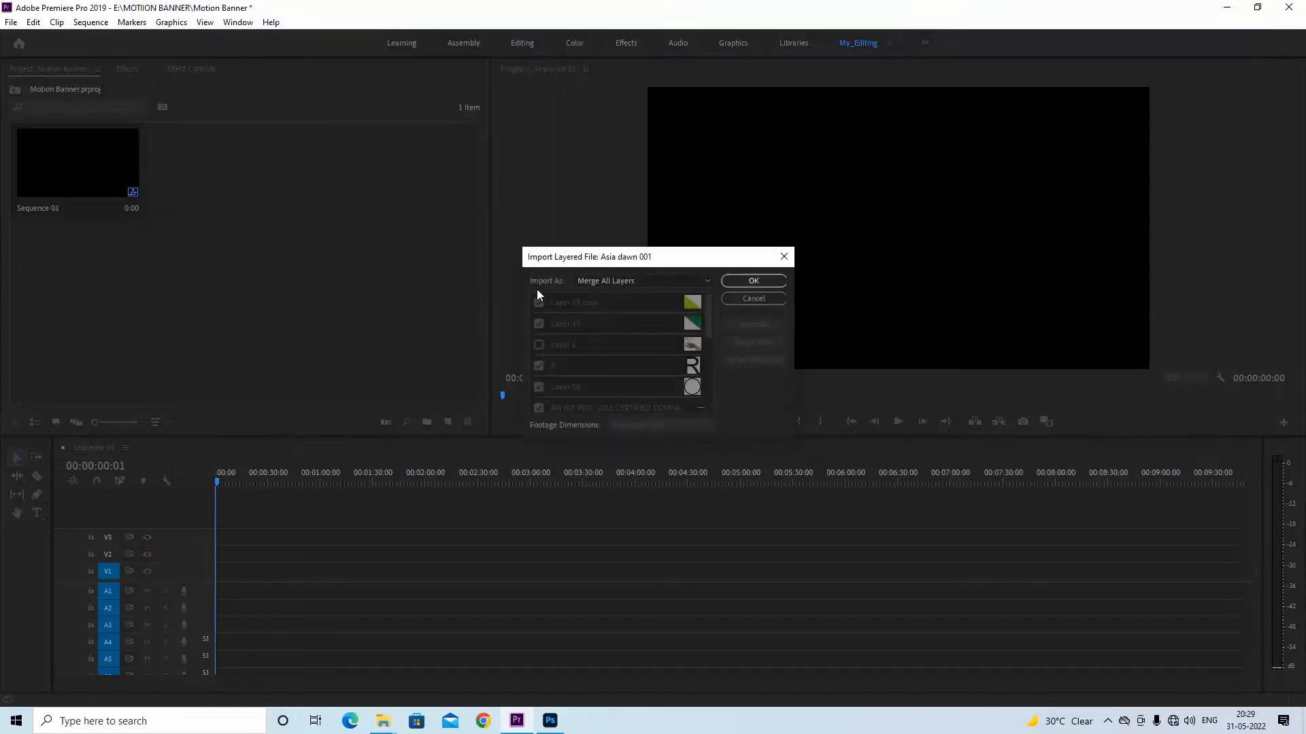
Import the layered Asia dawn 001 file as a Sequence with footage dimensions at Document Size
drag(637, 262, 383, 175)
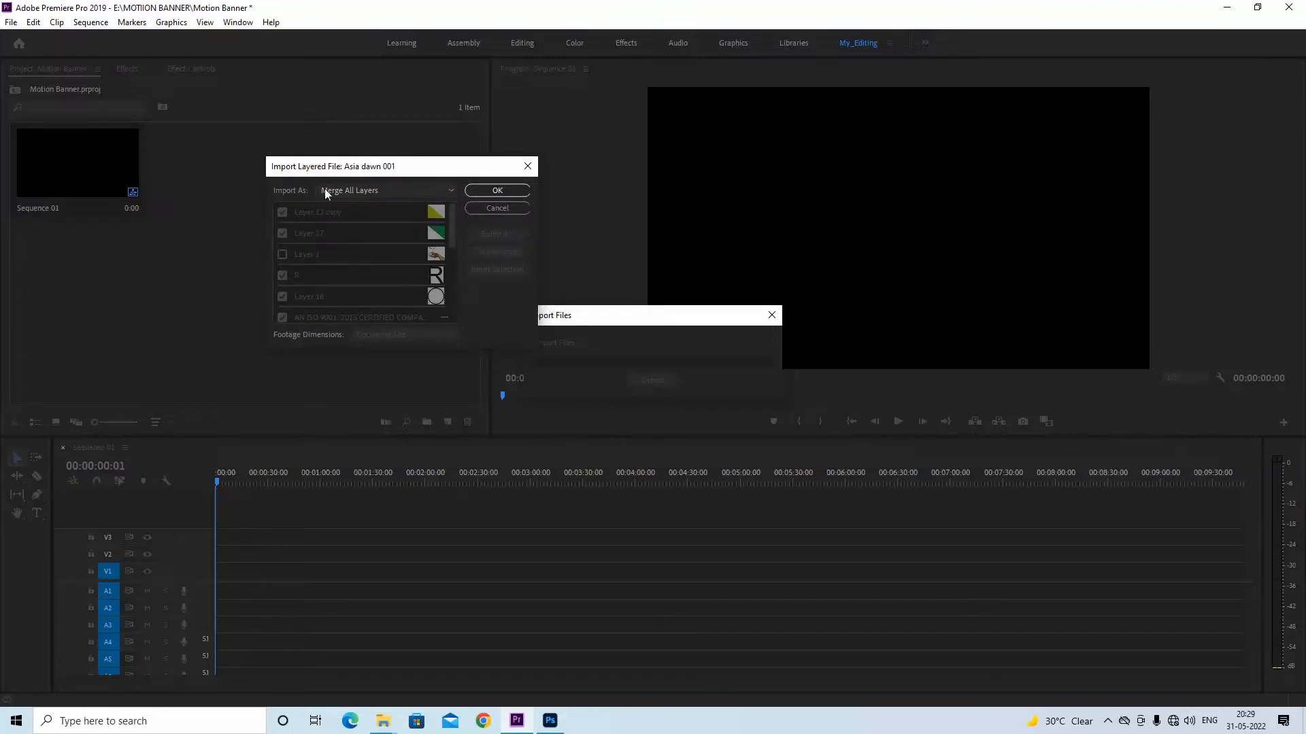
click(356, 190)
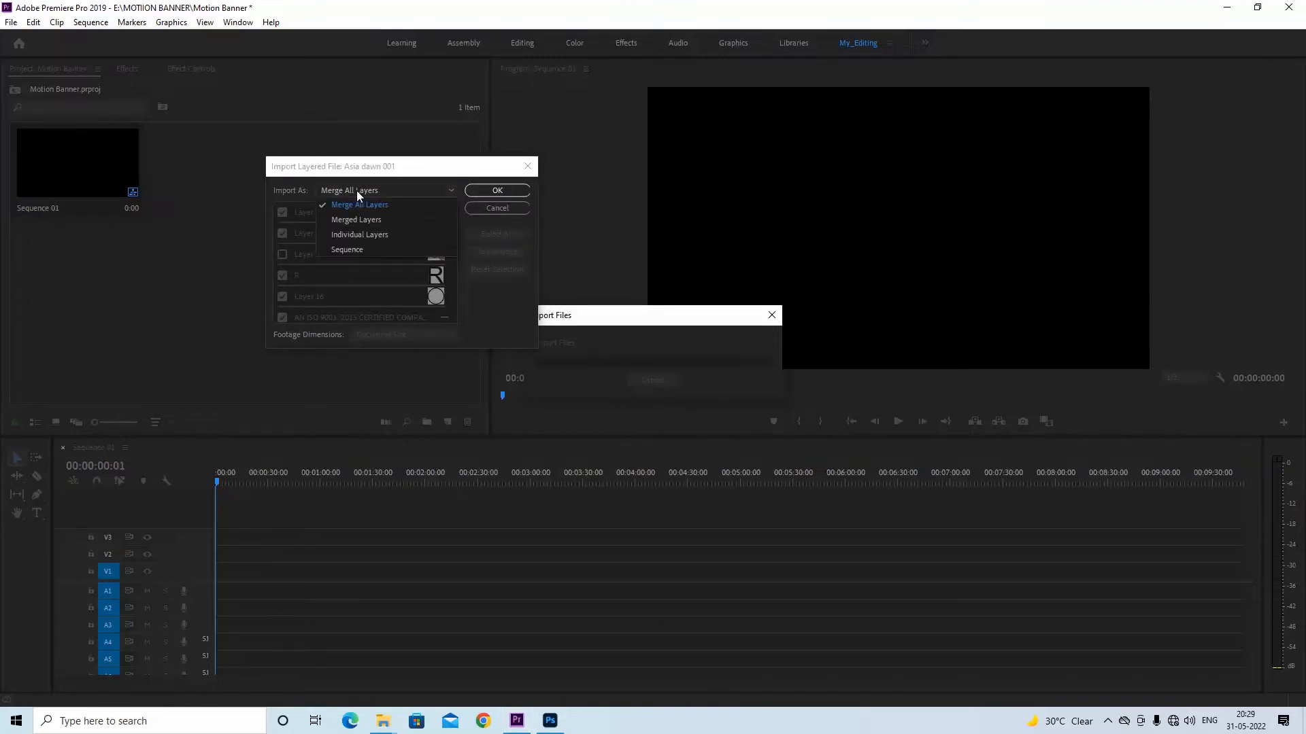
click(356, 190)
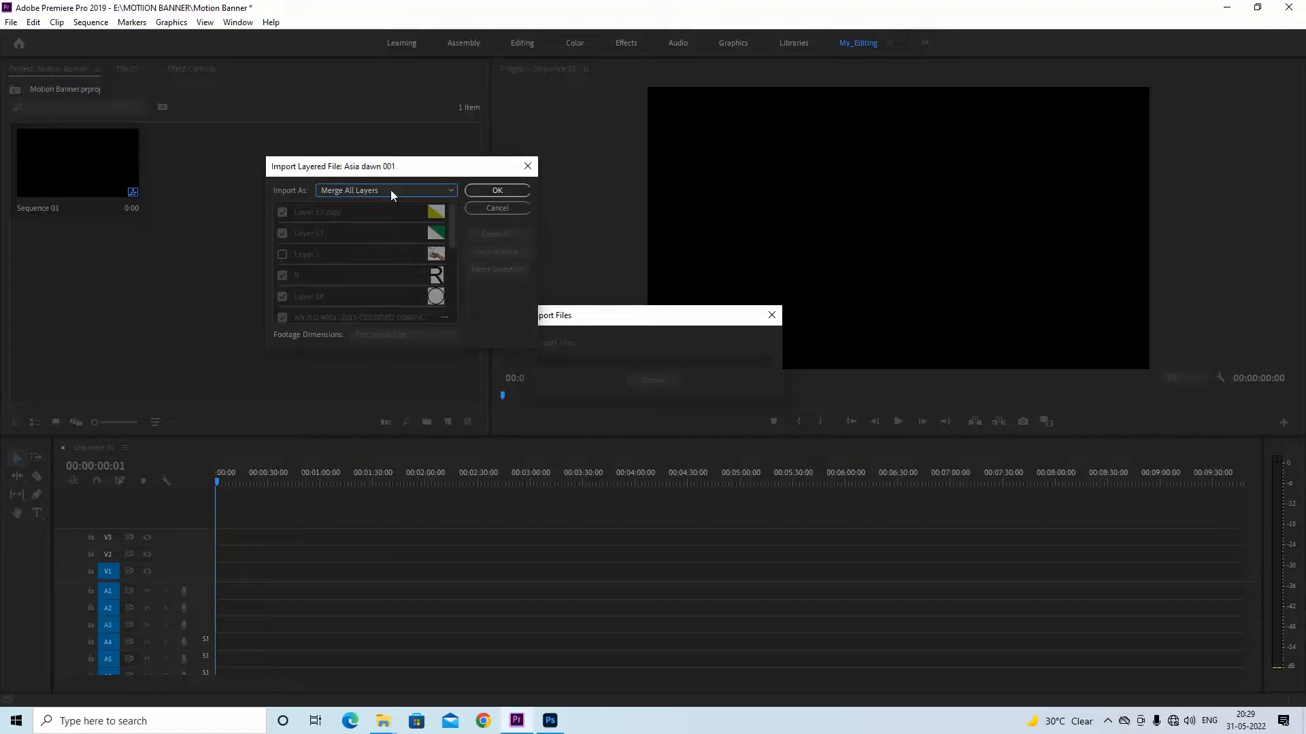
click(391, 190)
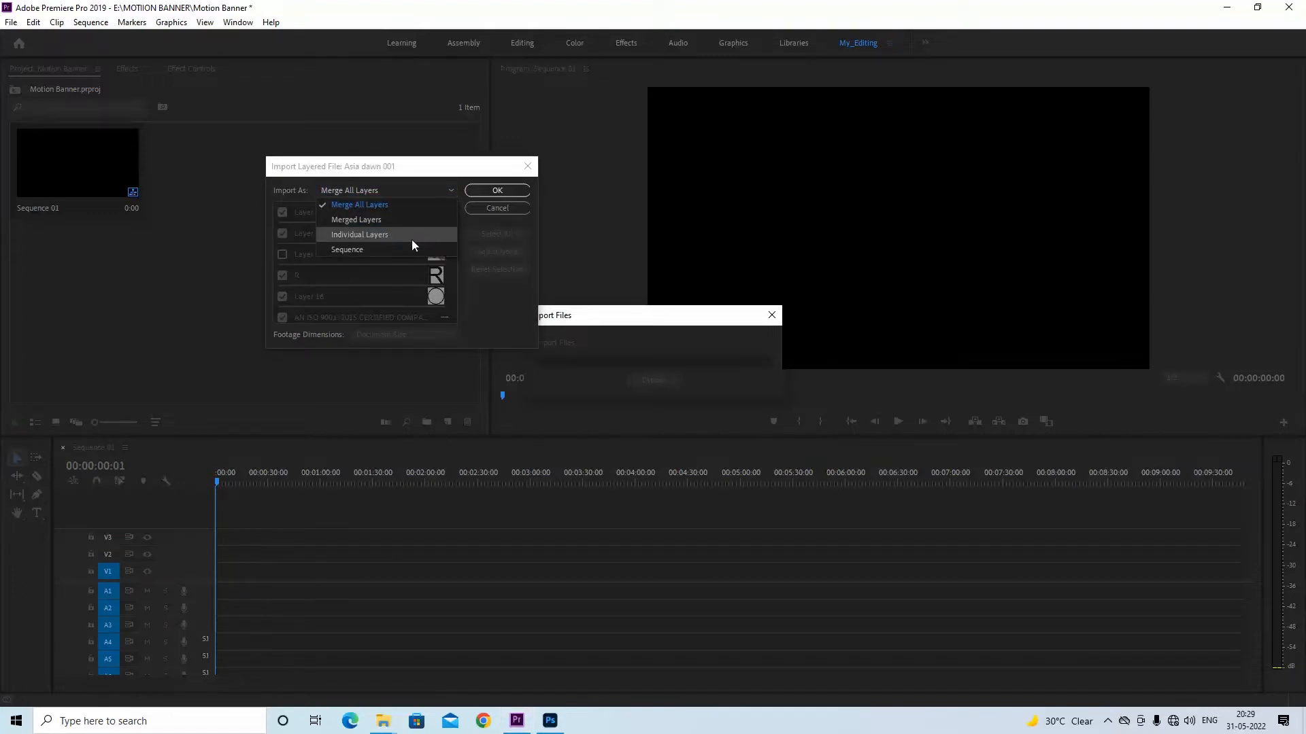
click(376, 249)
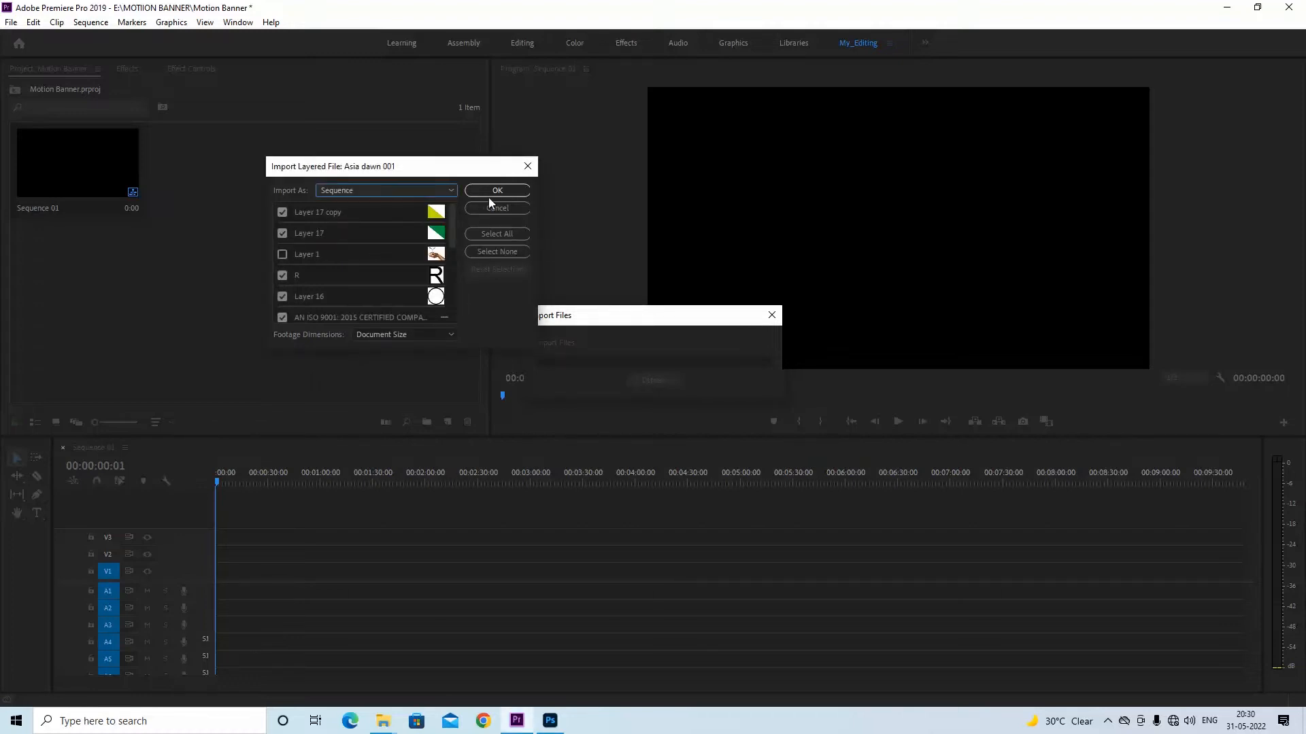
click(367, 194)
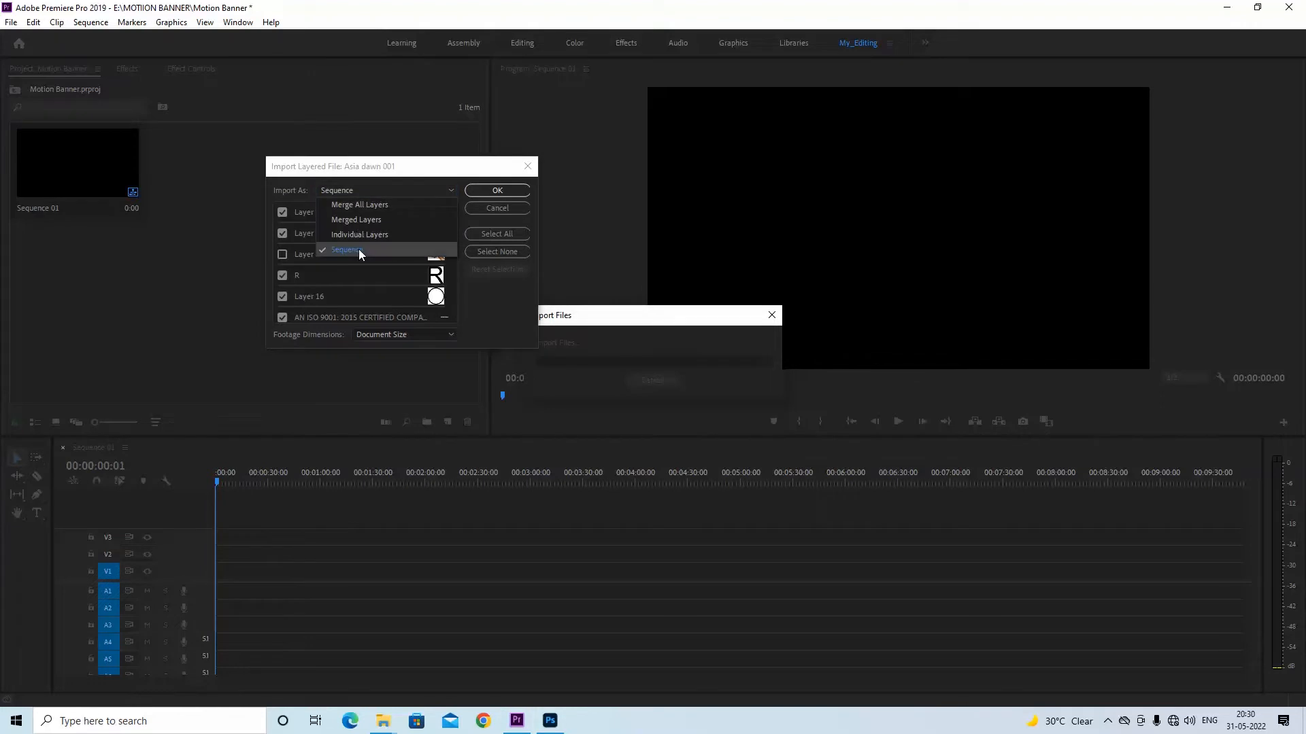
click(457, 145)
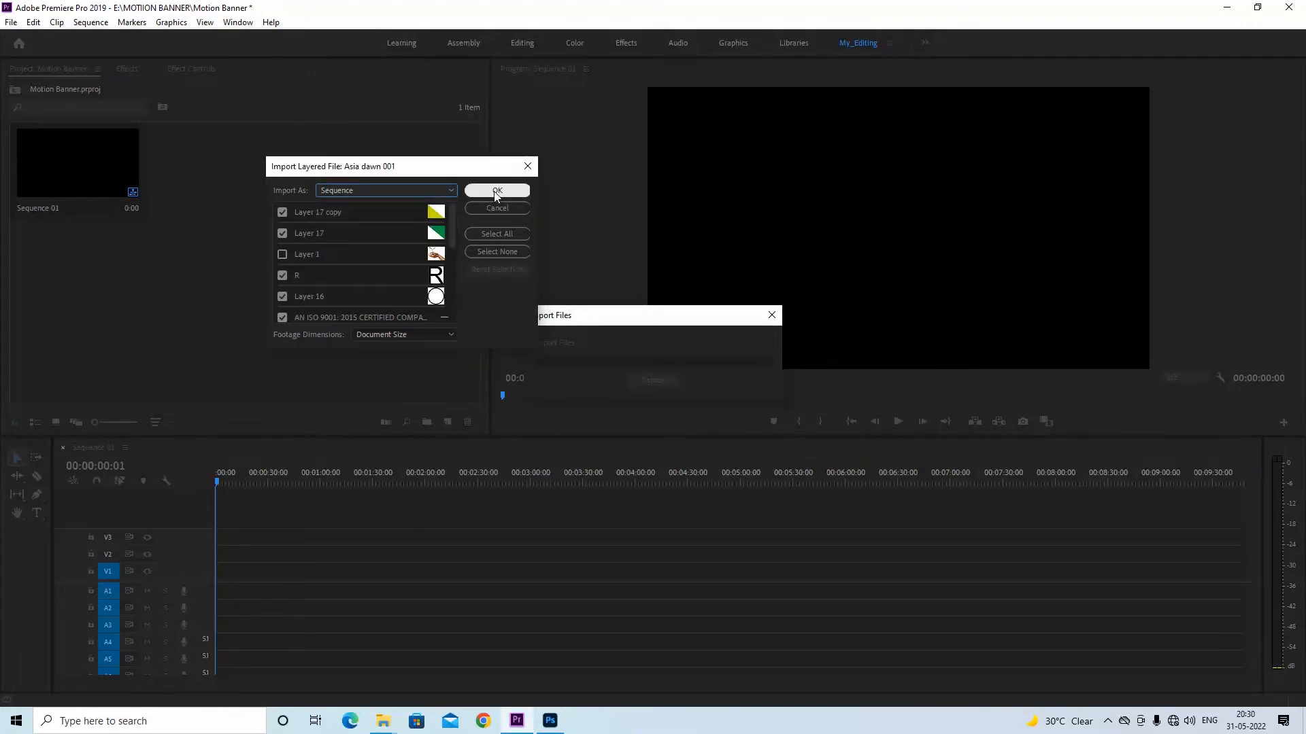
click(496, 190)
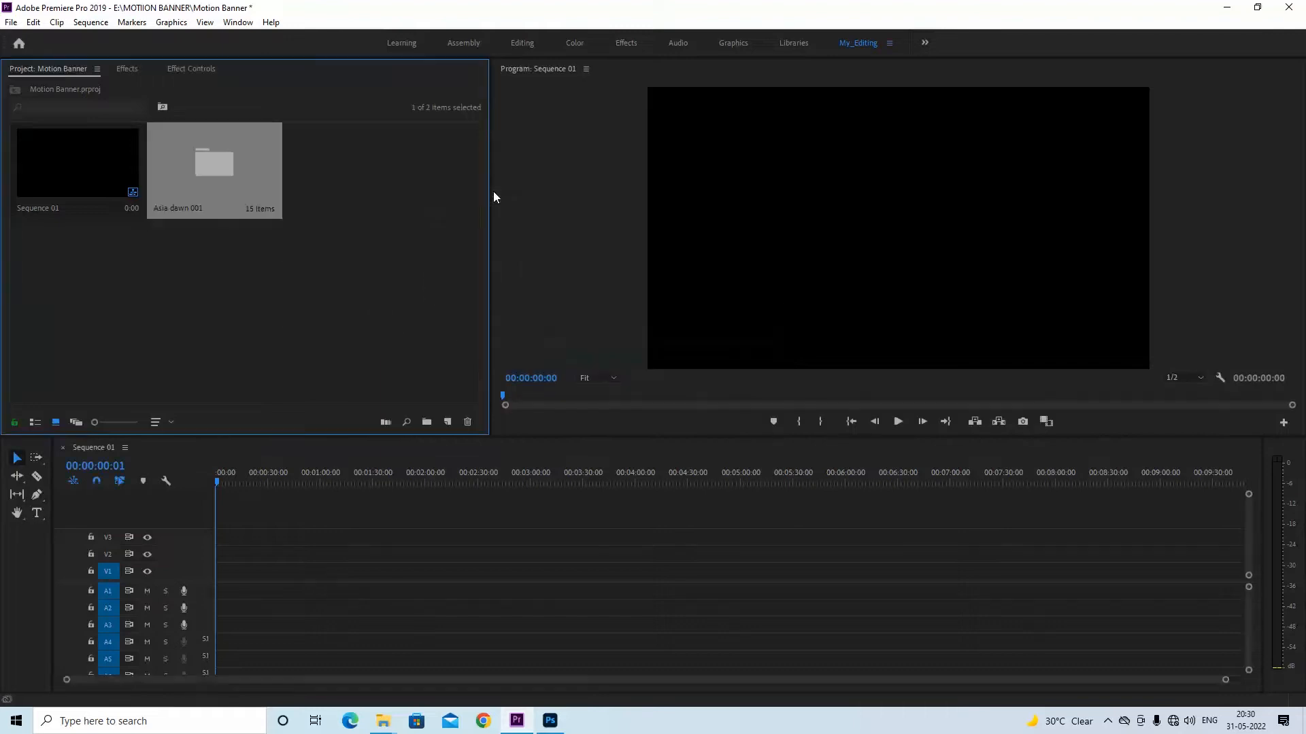
Open the imported Asia dawn 001 bin and look through its layers and sequence
click(316, 199)
double_click(223, 174)
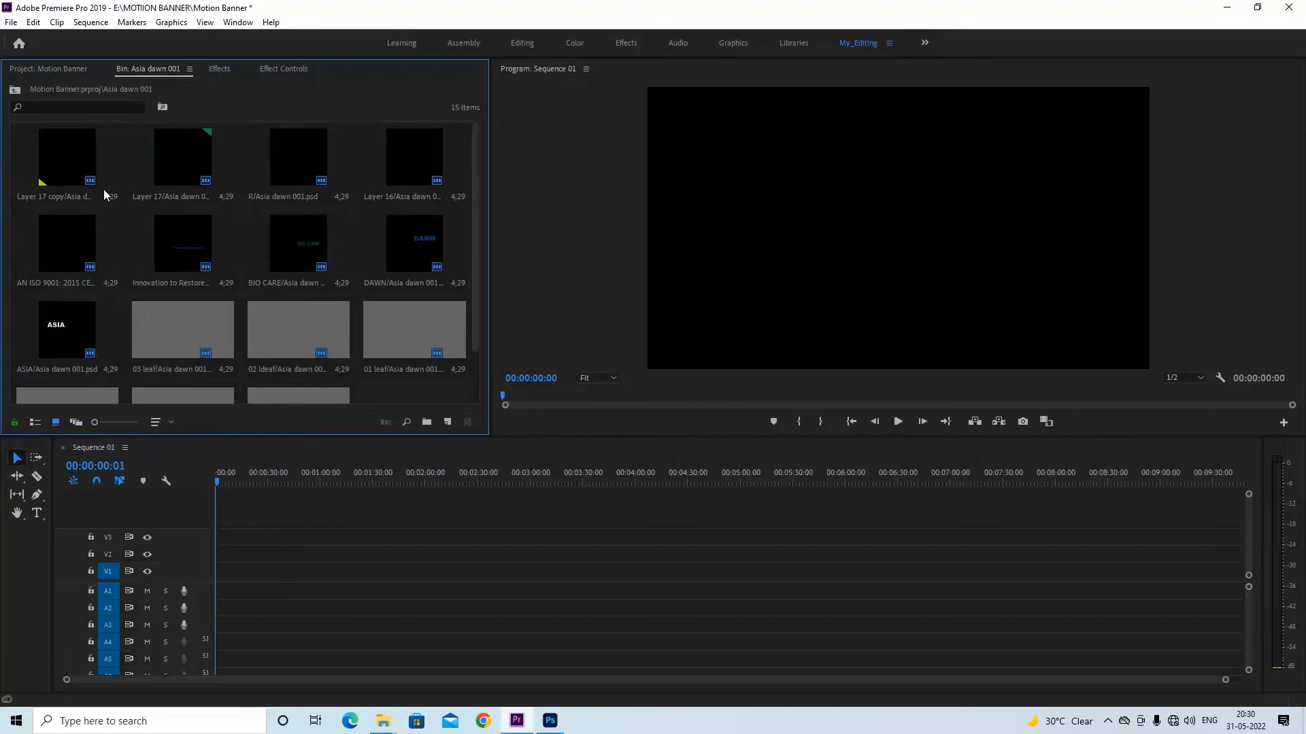
drag(475, 242, 472, 148)
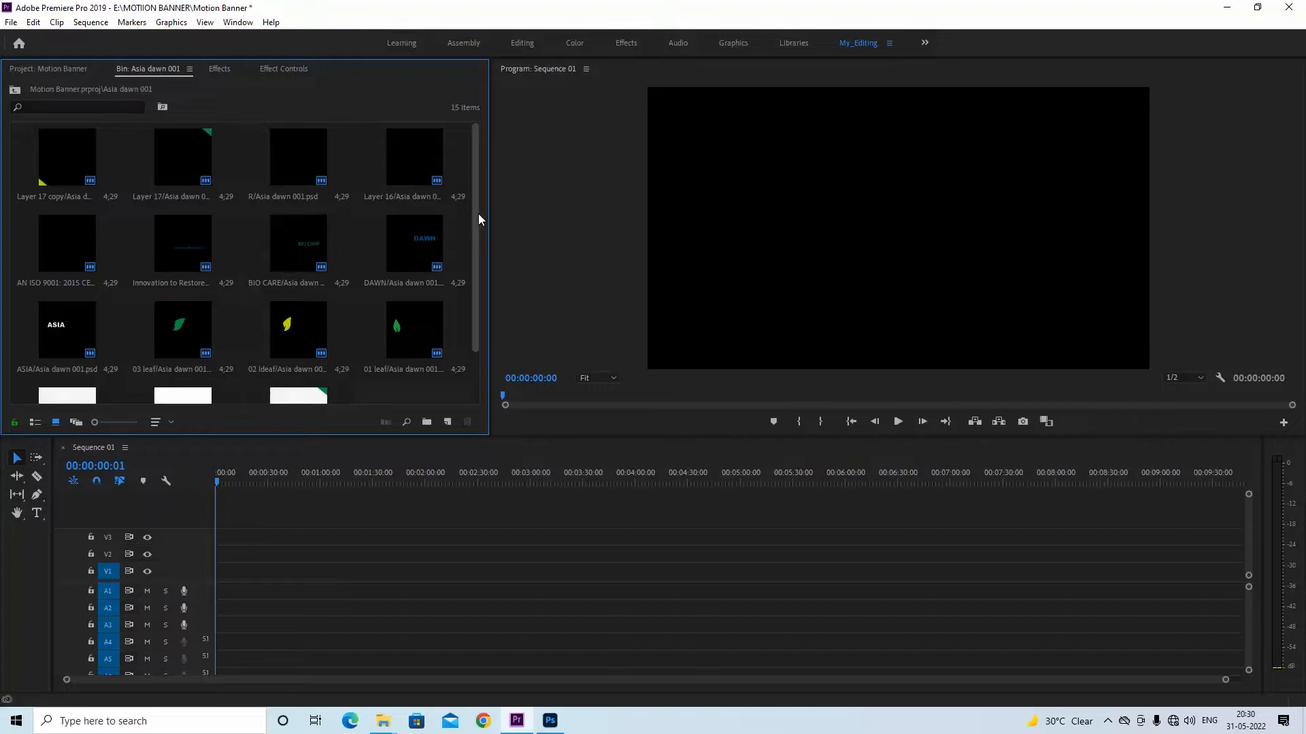
drag(479, 214, 472, 344)
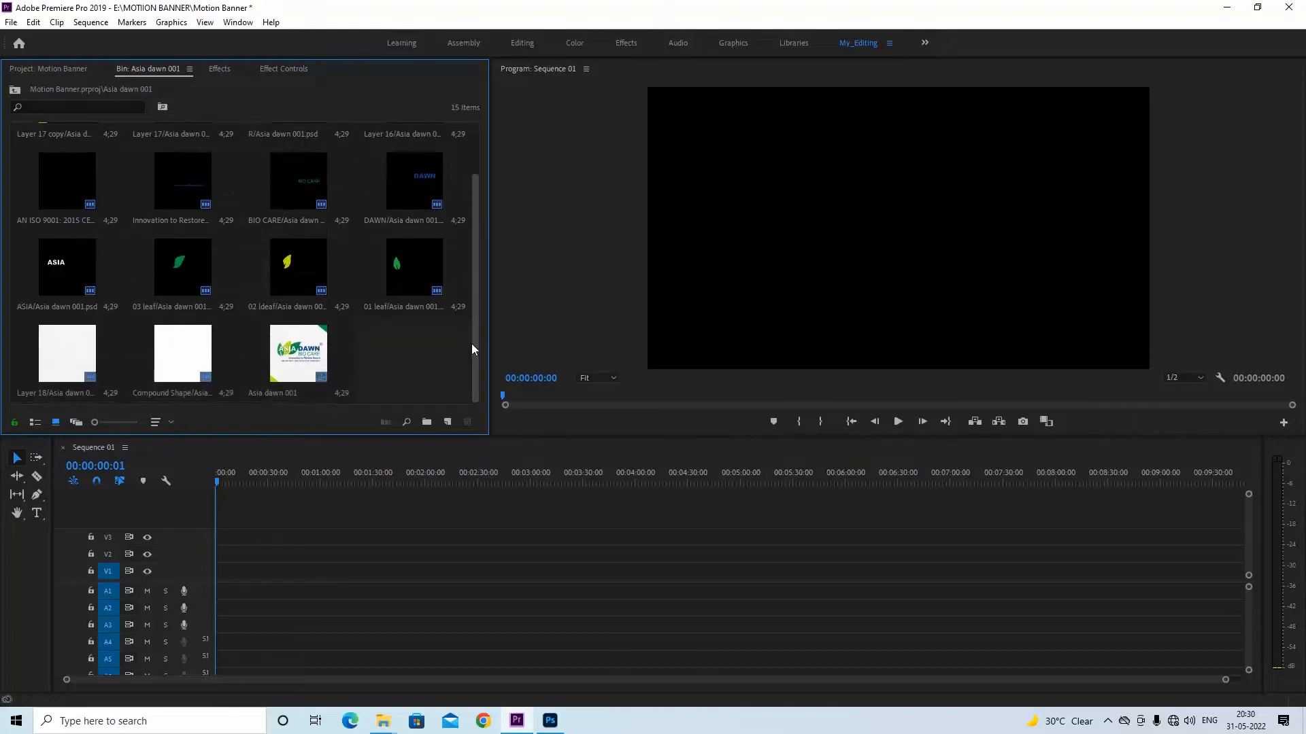
click(306, 362)
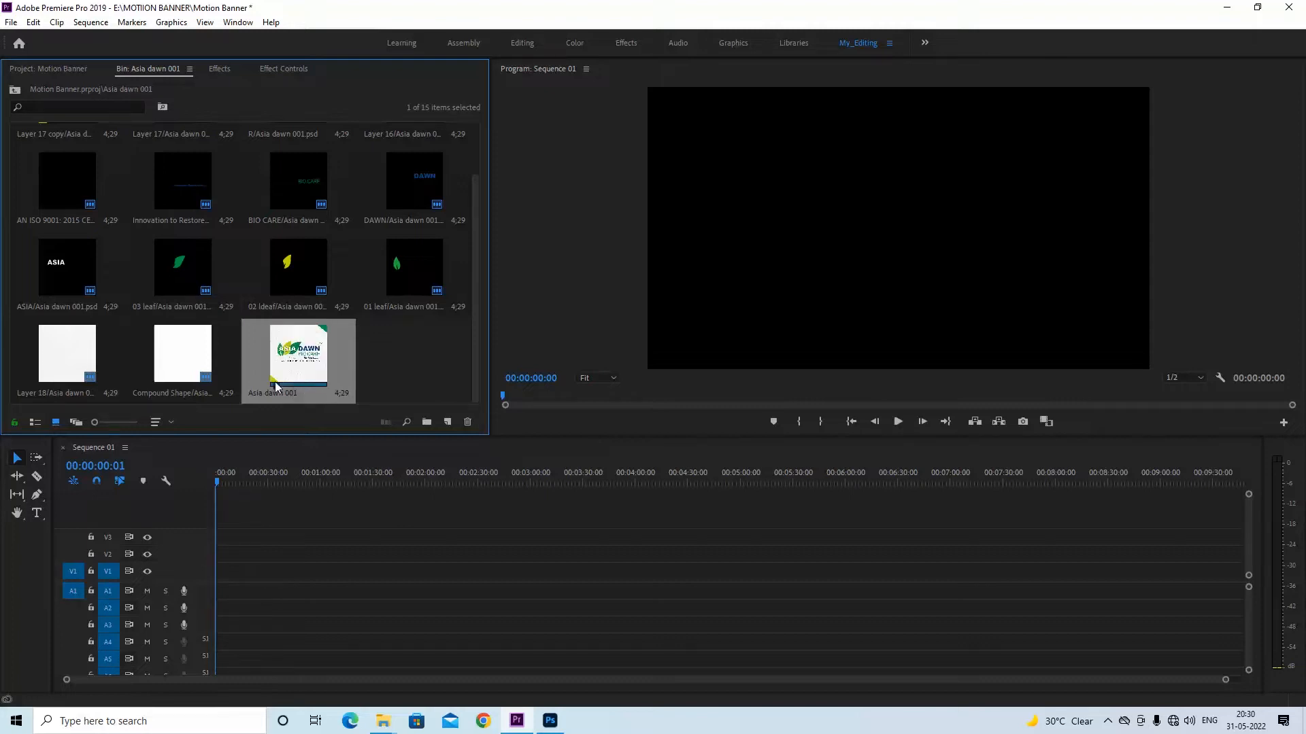
scroll(193, 244, up, 1)
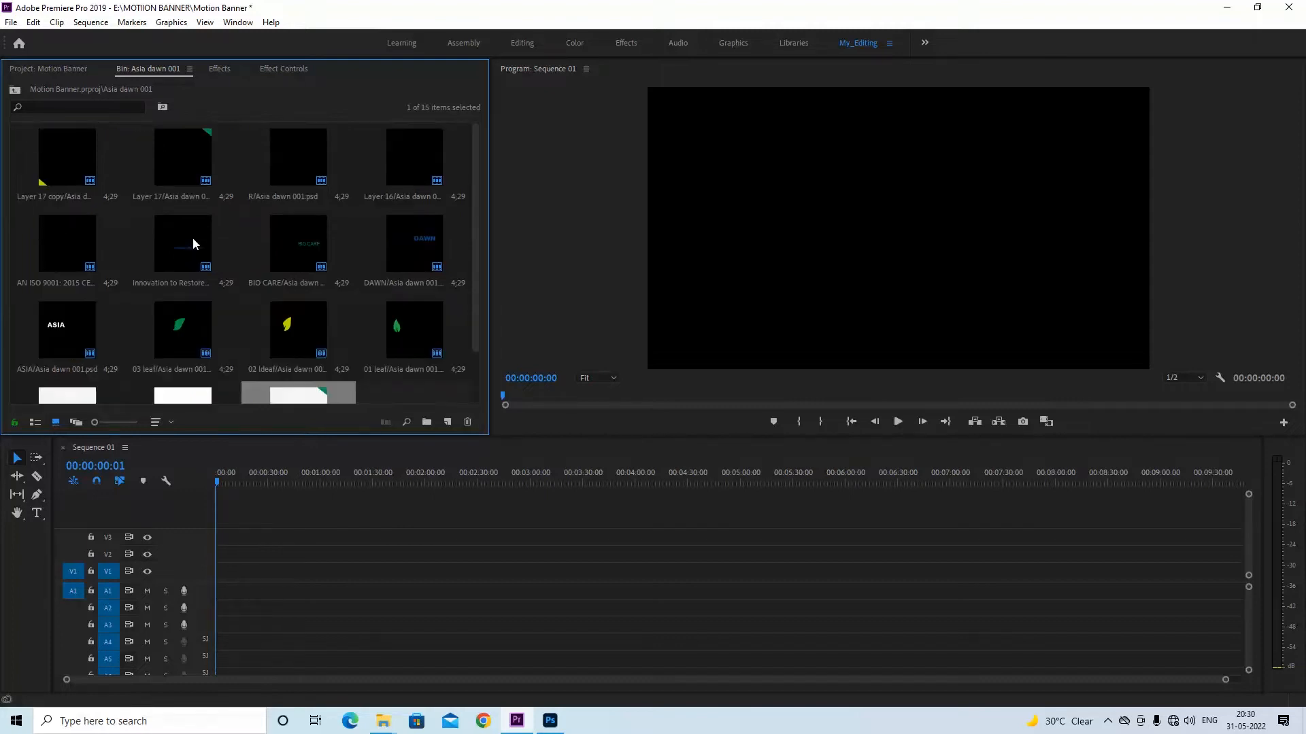
Examine the layer thumbnails and the combined sequence in the Asia dawn 001 bin
scroll(242, 315, down, 1)
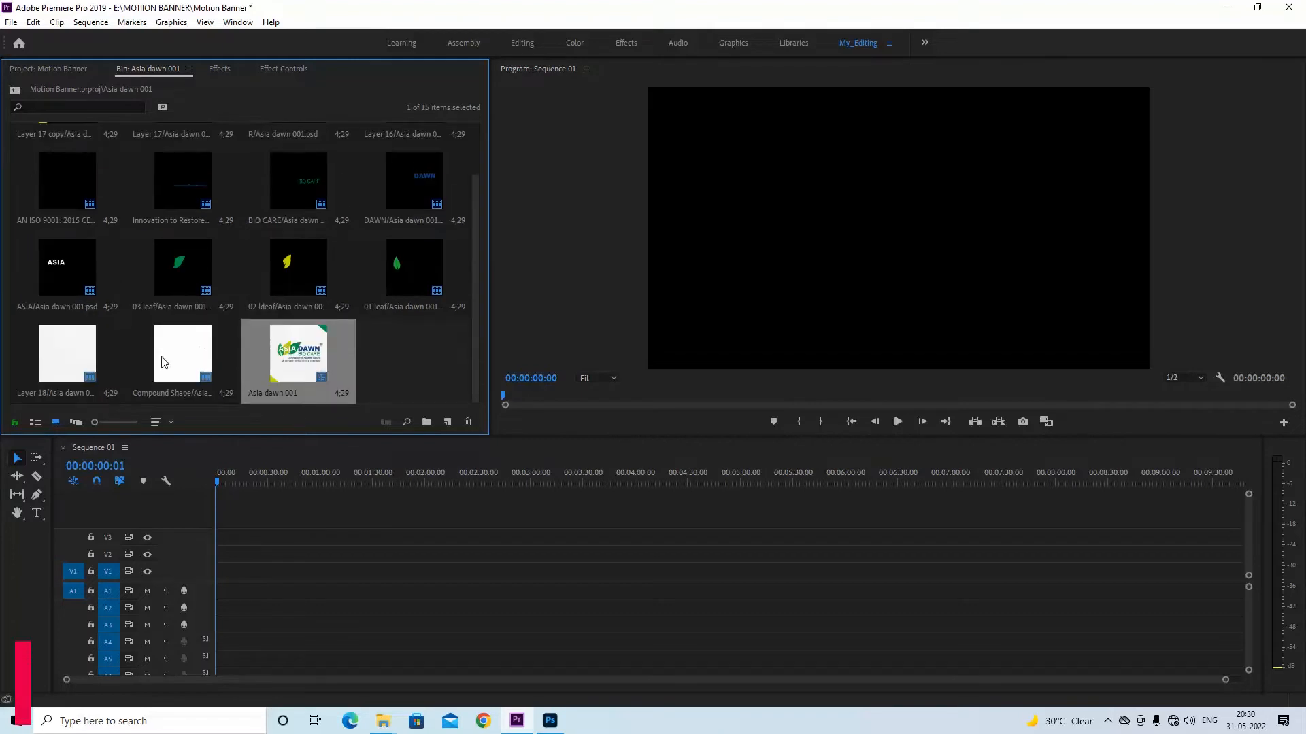
scroll(336, 204, up, 1)
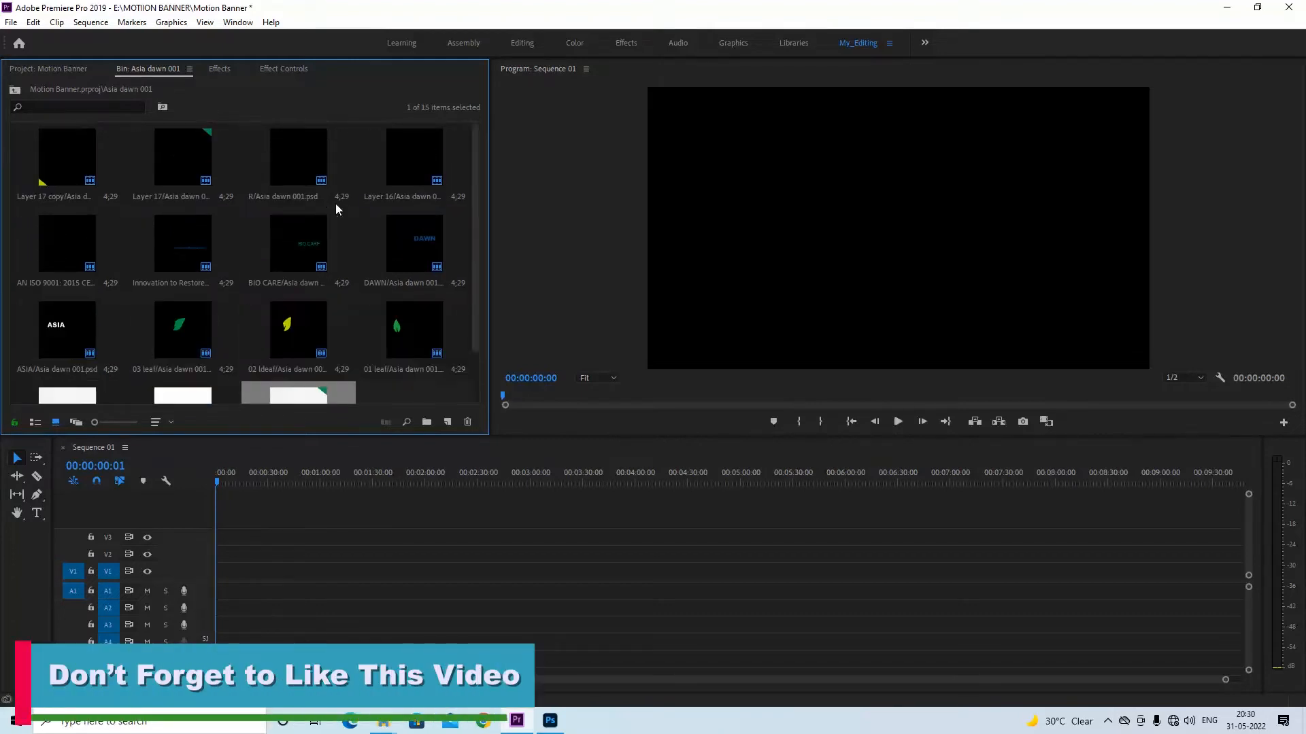
scroll(336, 204, down, 1)
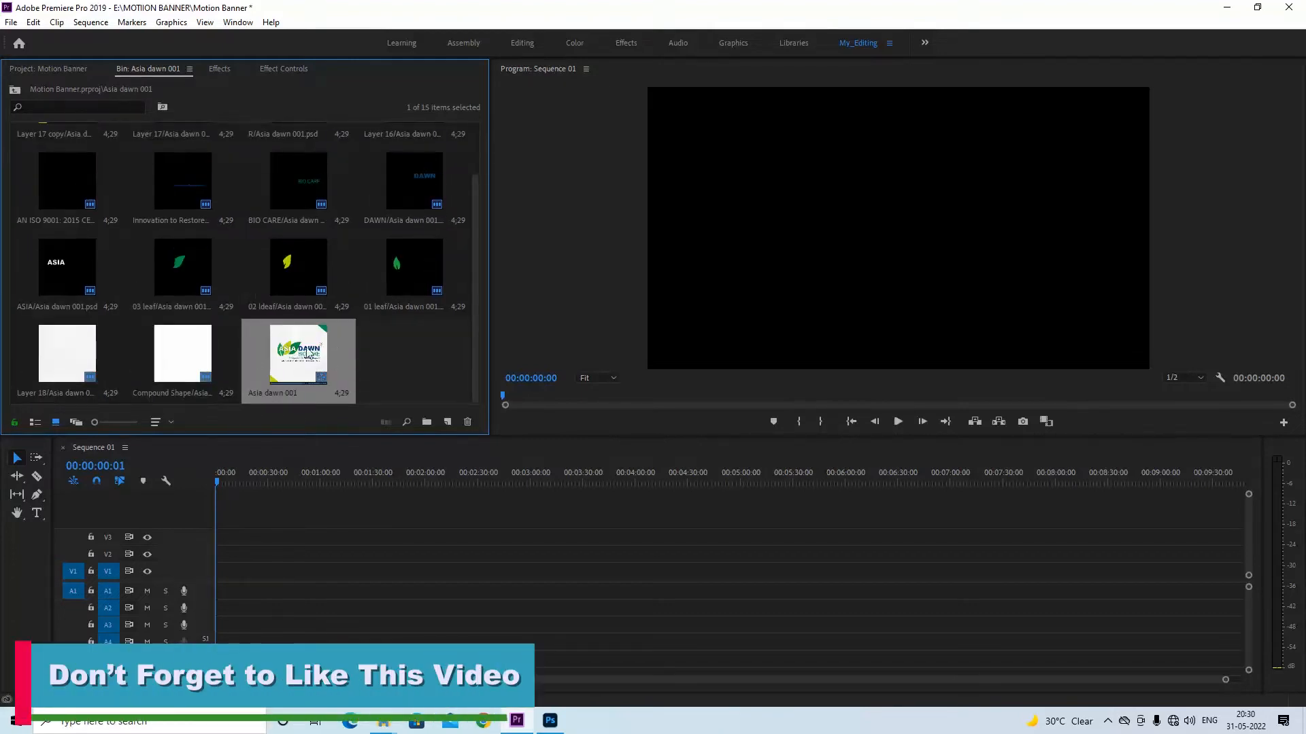
scroll(306, 347, up, 1)
scroll(305, 350, down, 1)
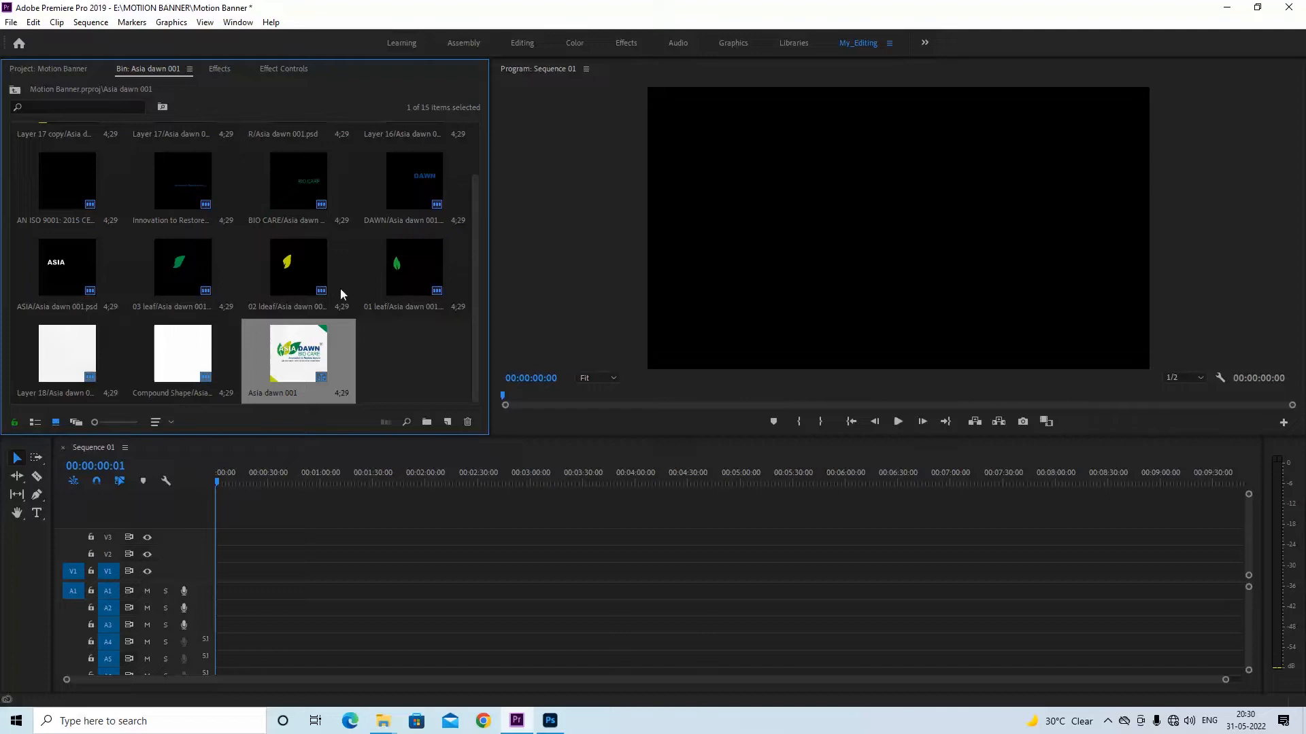
scroll(333, 258, up, 1)
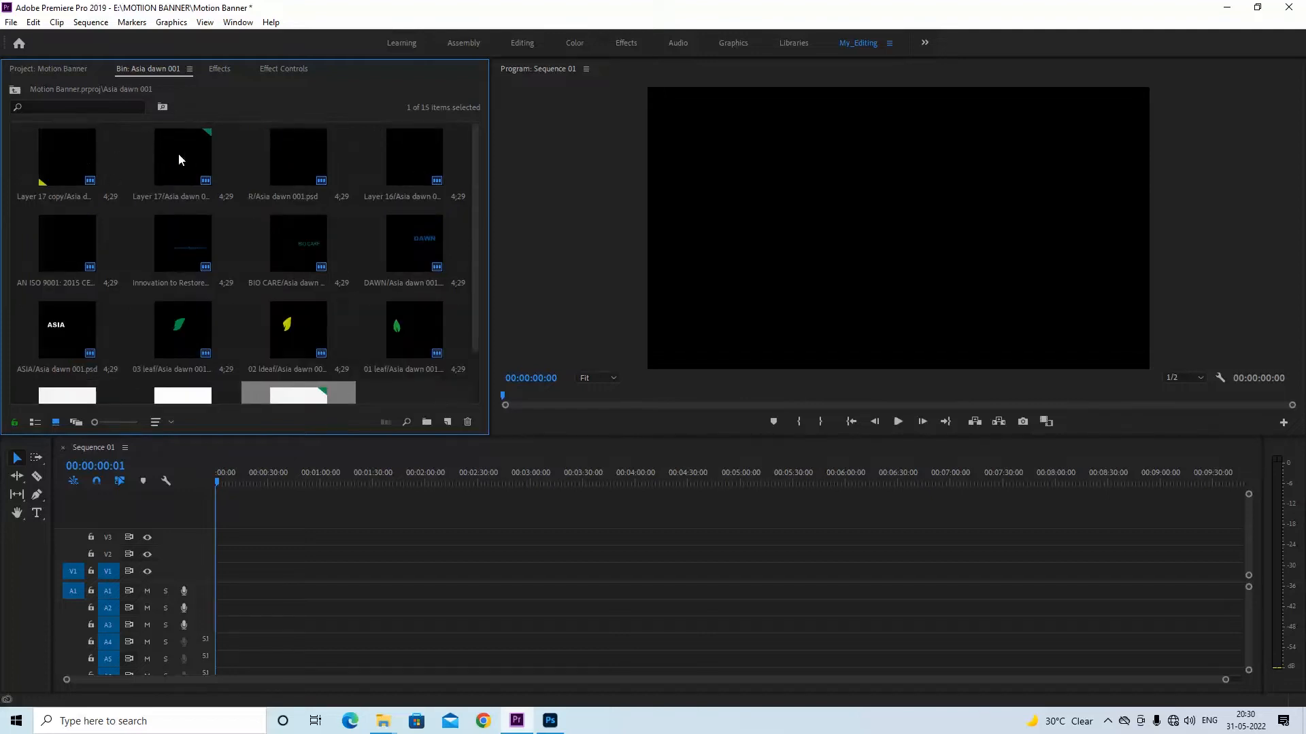
scroll(280, 334, down, 1)
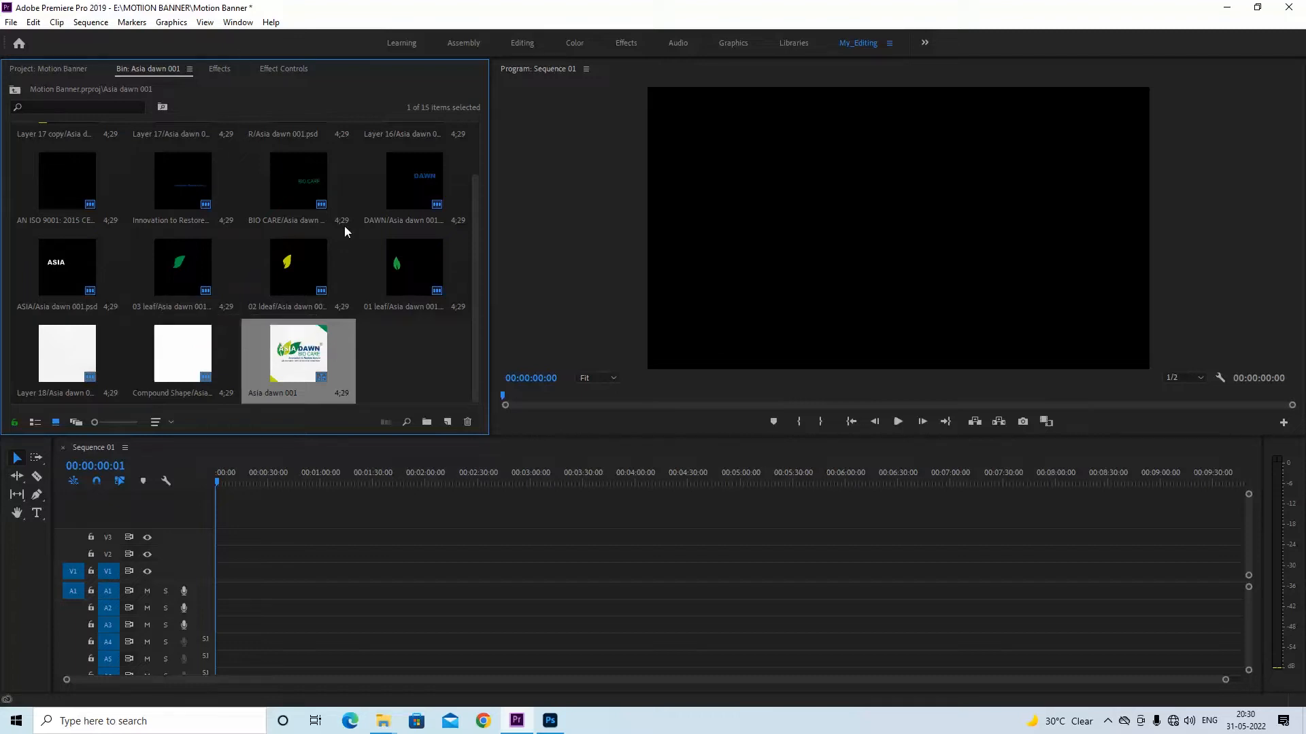
scroll(302, 170, up, 1)
Import the Asia dawn 001 Photoshop file again at the project's top level as Individual Layers with footage dimensions at Document Size
click(43, 68)
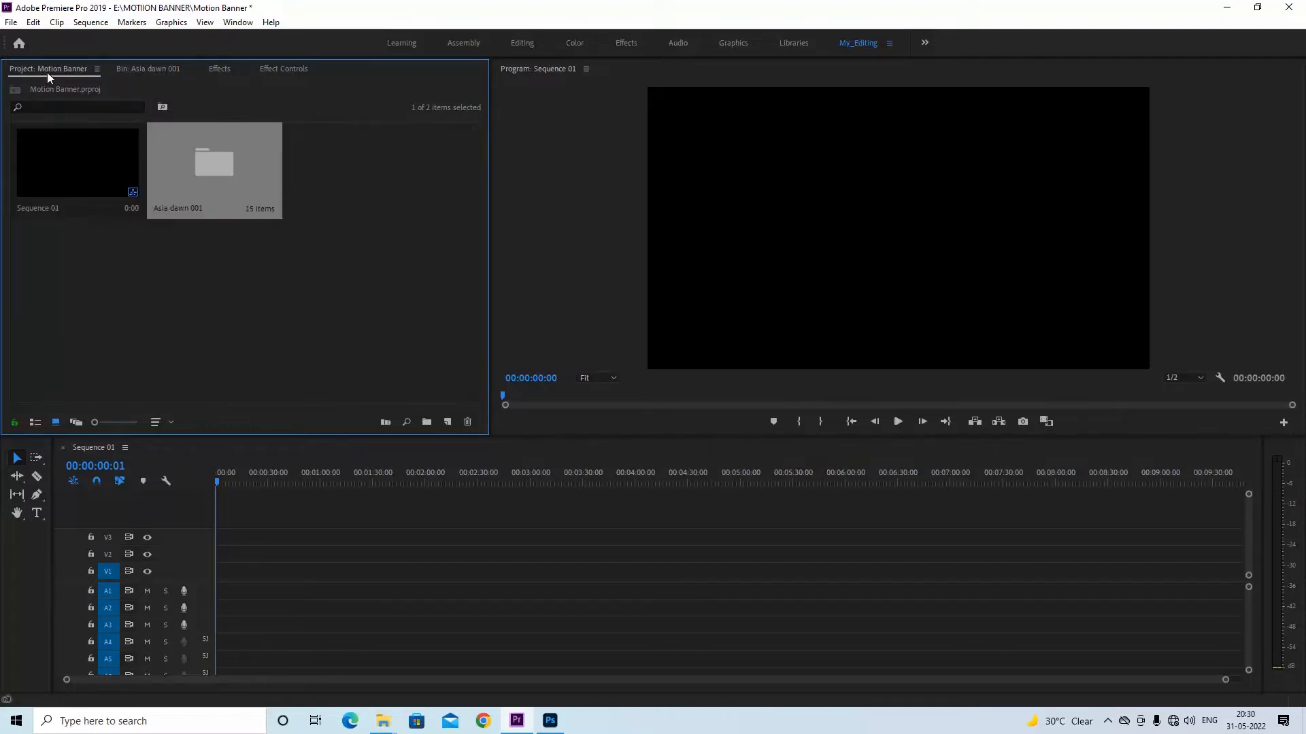
right_click(398, 317)
click(453, 250)
click(171, 172)
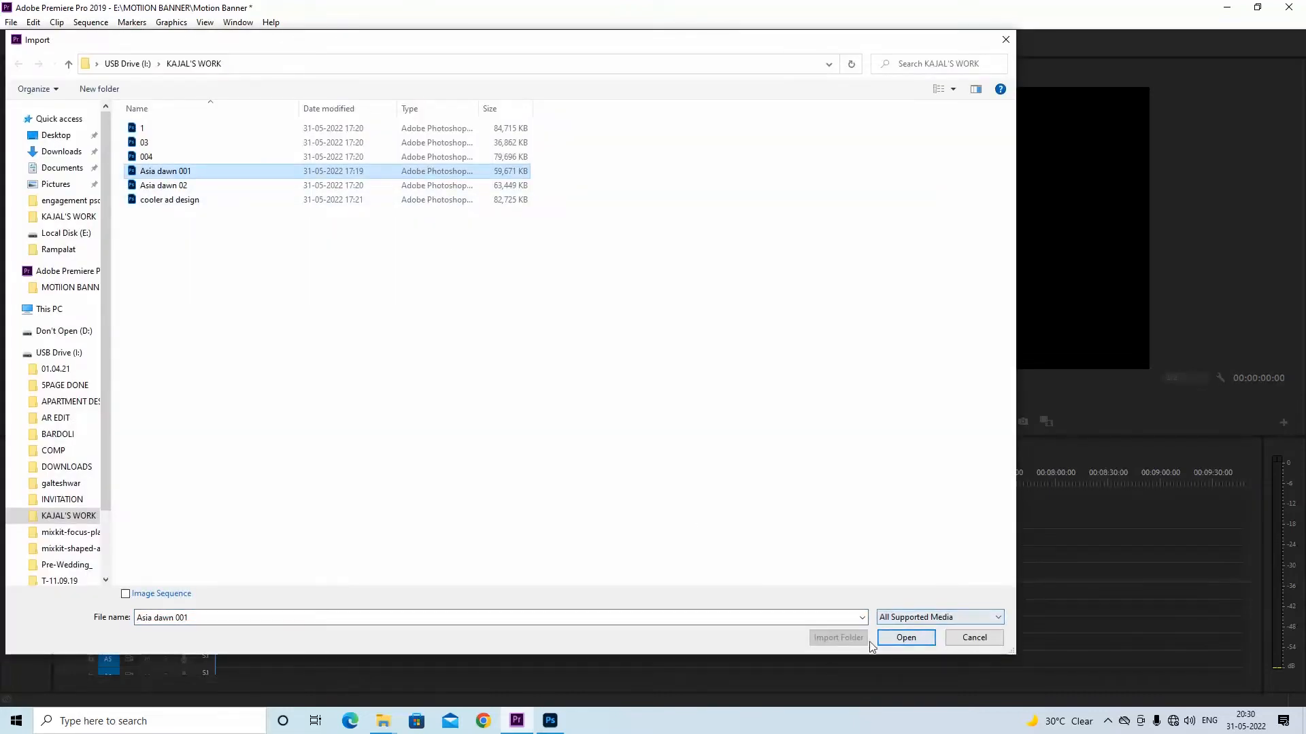
click(906, 639)
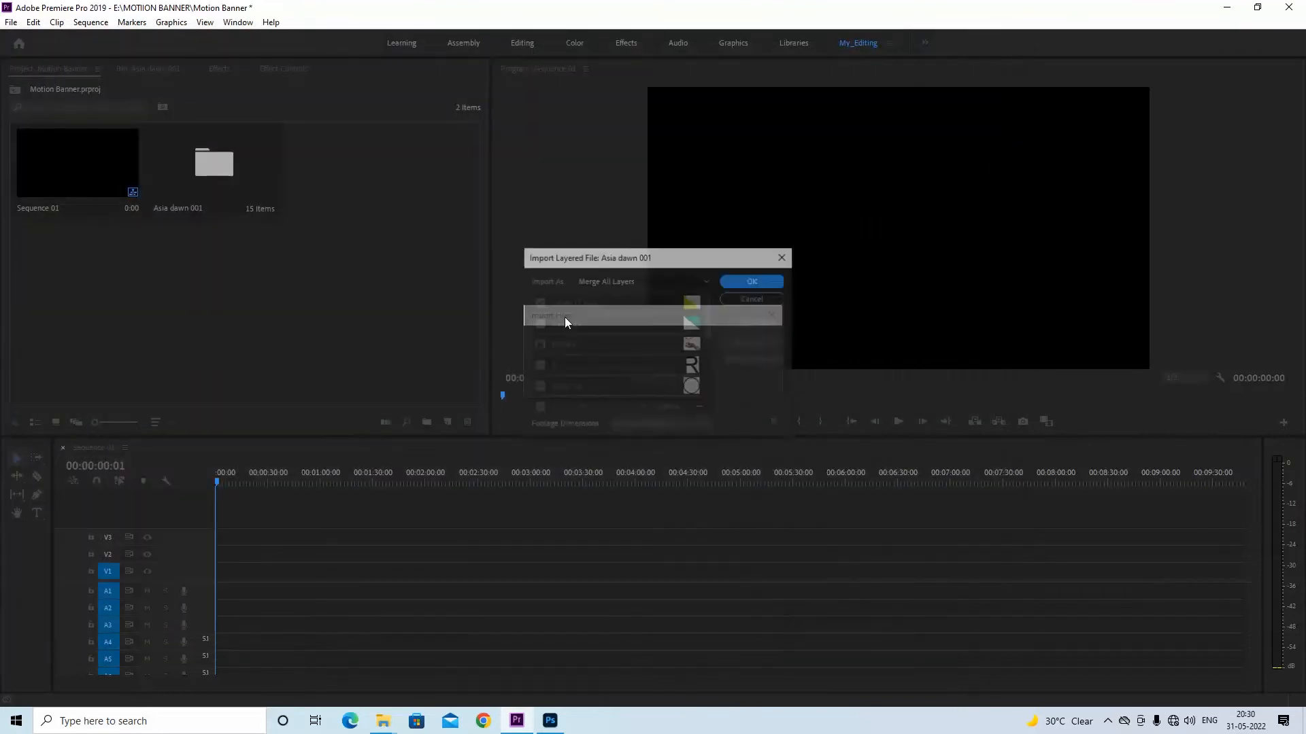
click(661, 280)
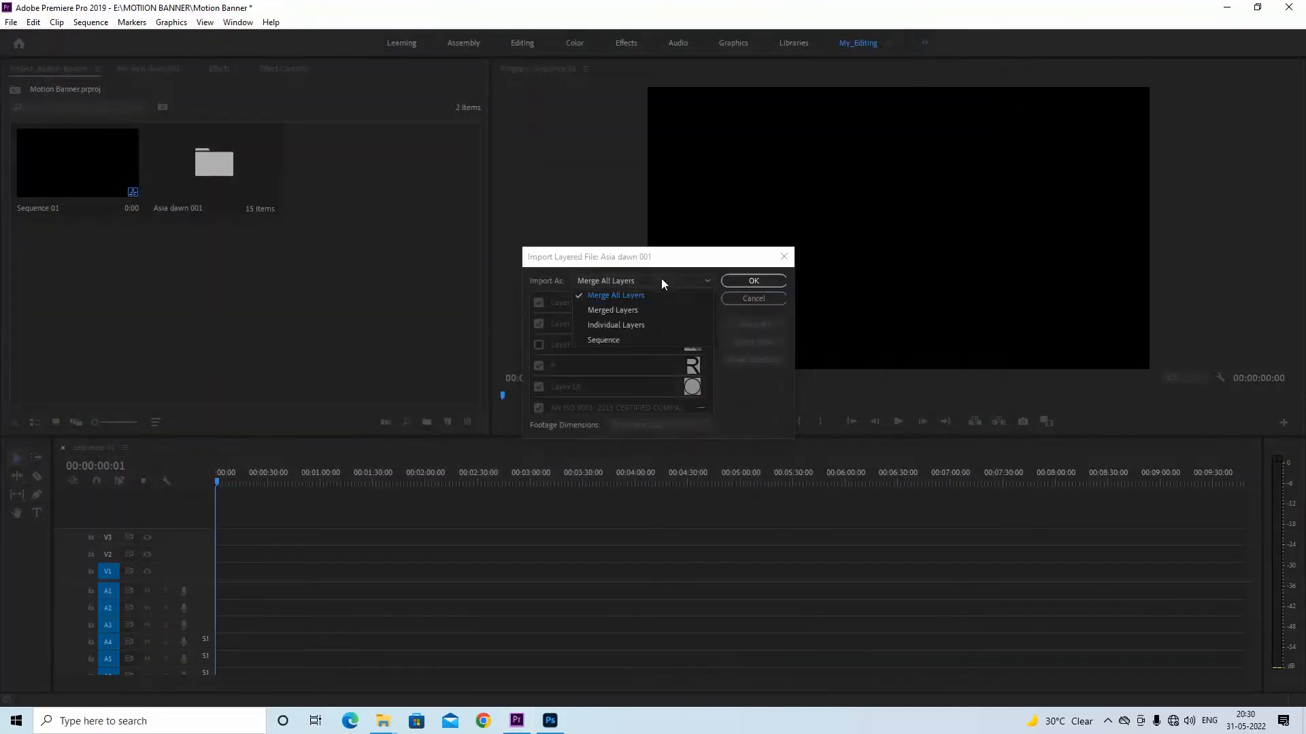
click(627, 325)
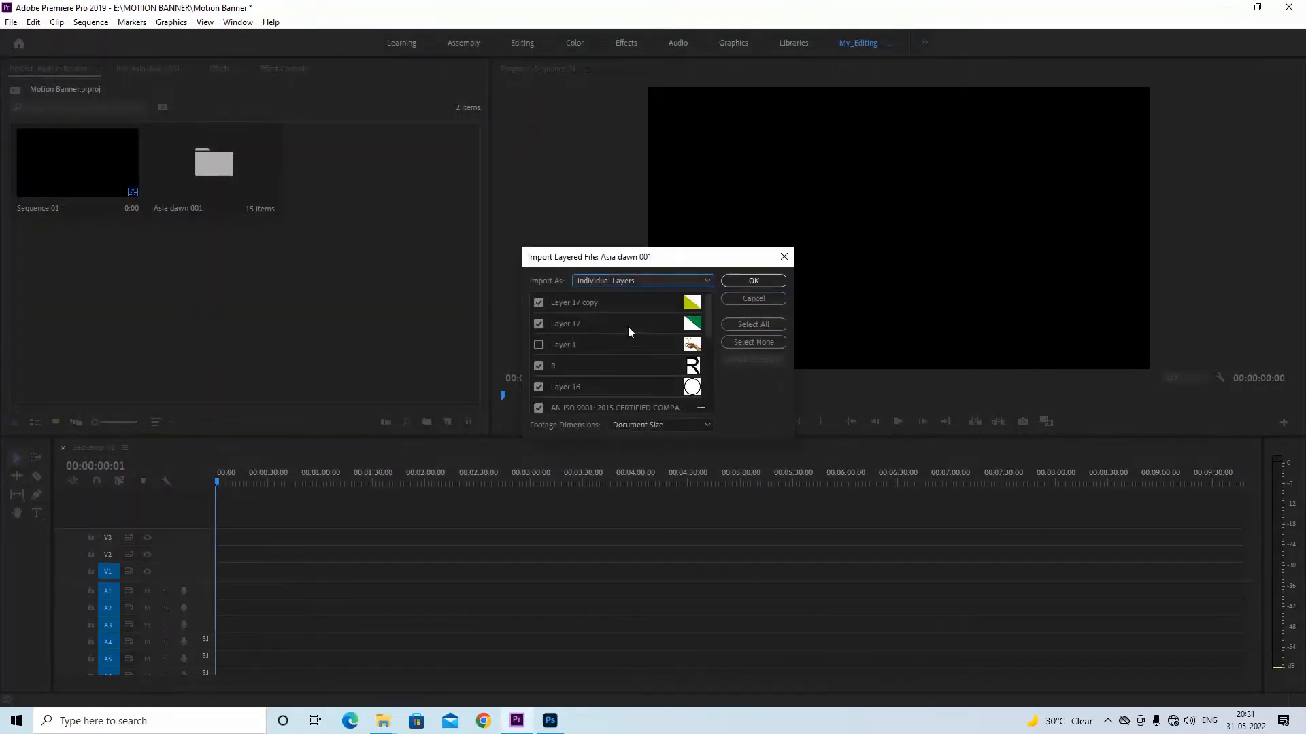
click(744, 283)
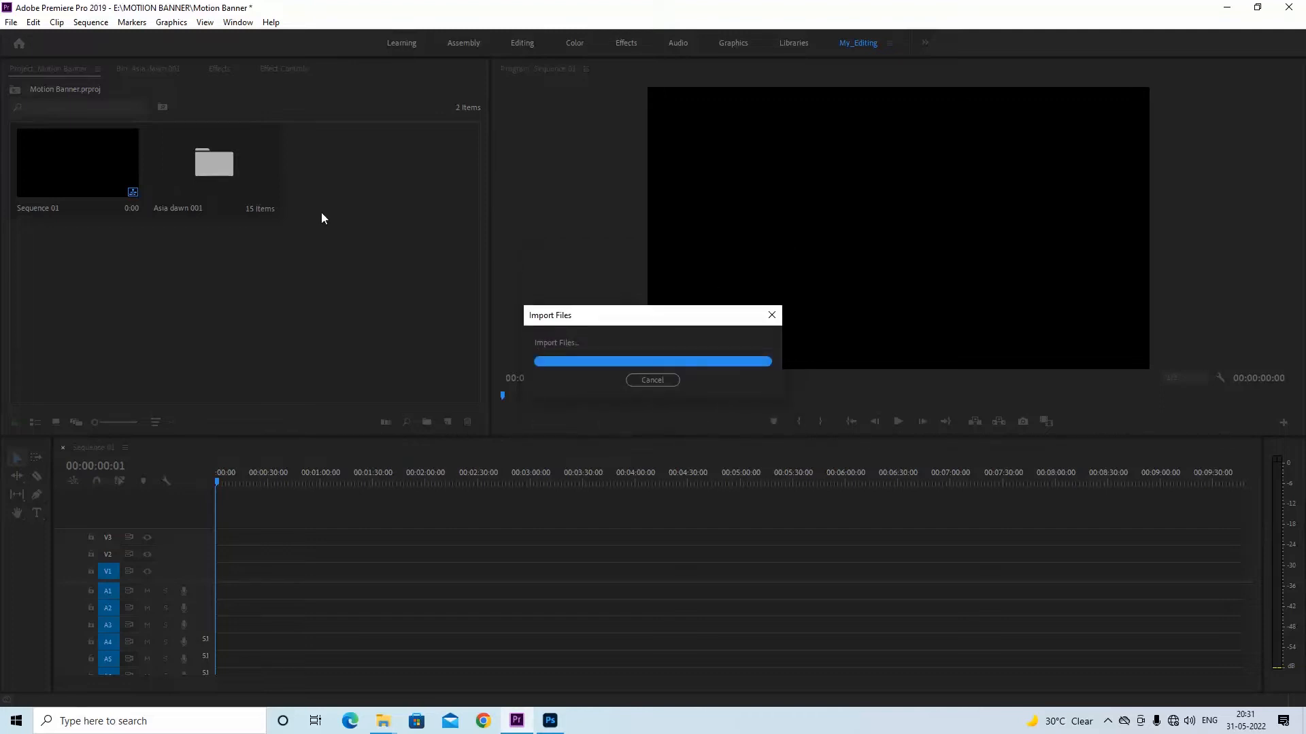
click(364, 256)
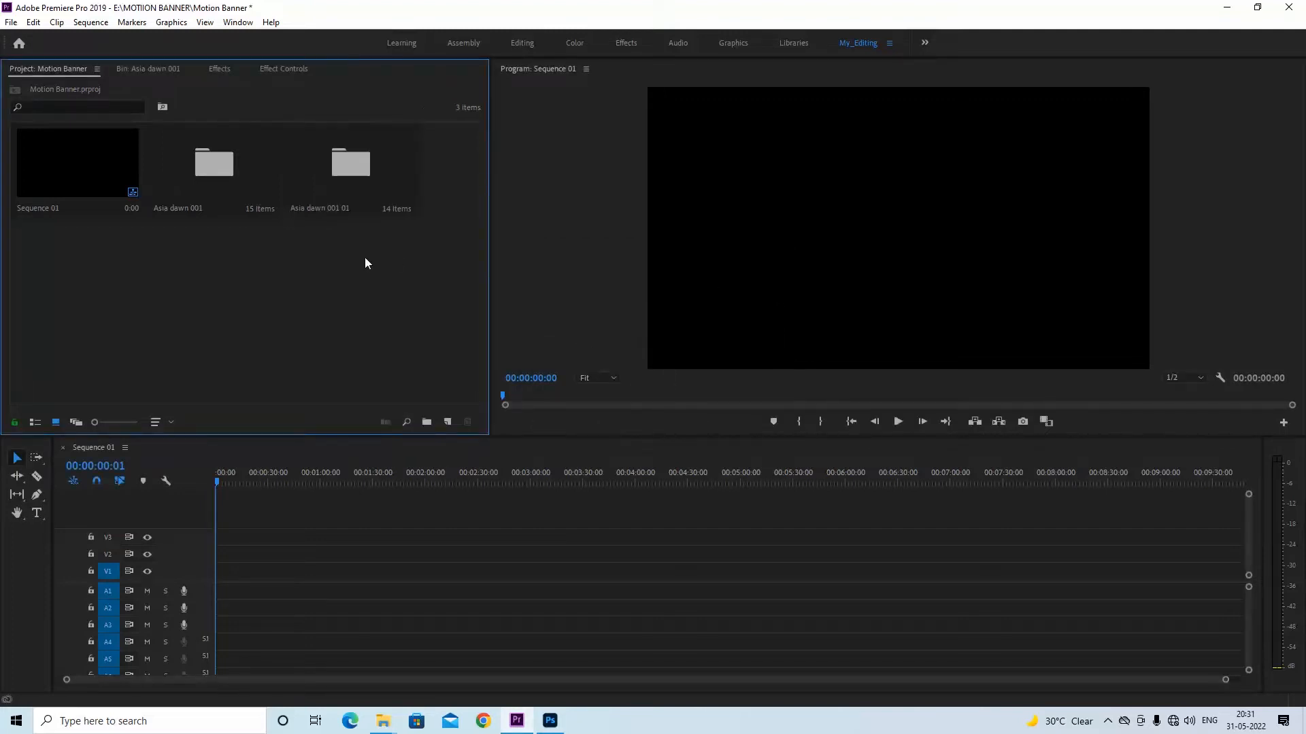
Open the Asia dawn 001 01 bin, preview its Compound Shape layer in the Source monitor, close the preview and return to the project's top level
double_click(353, 169)
scroll(344, 272, down, 2)
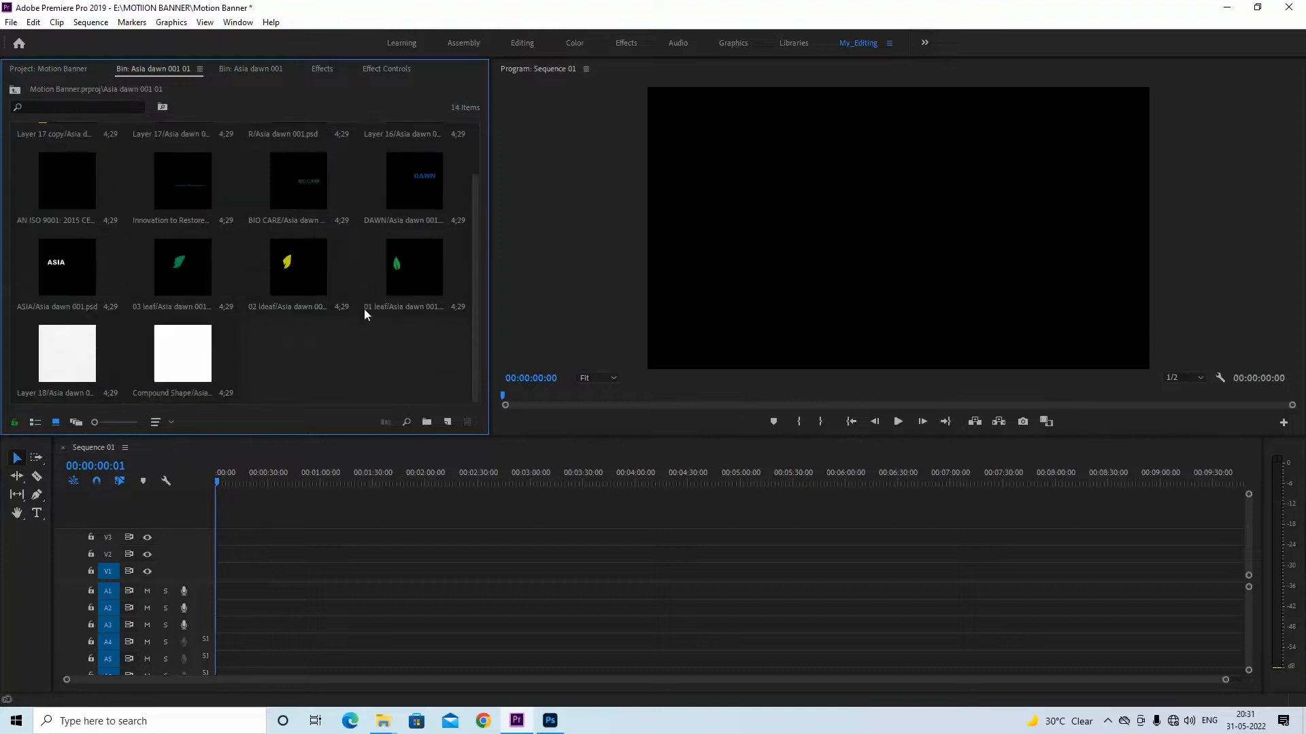
double_click(188, 364)
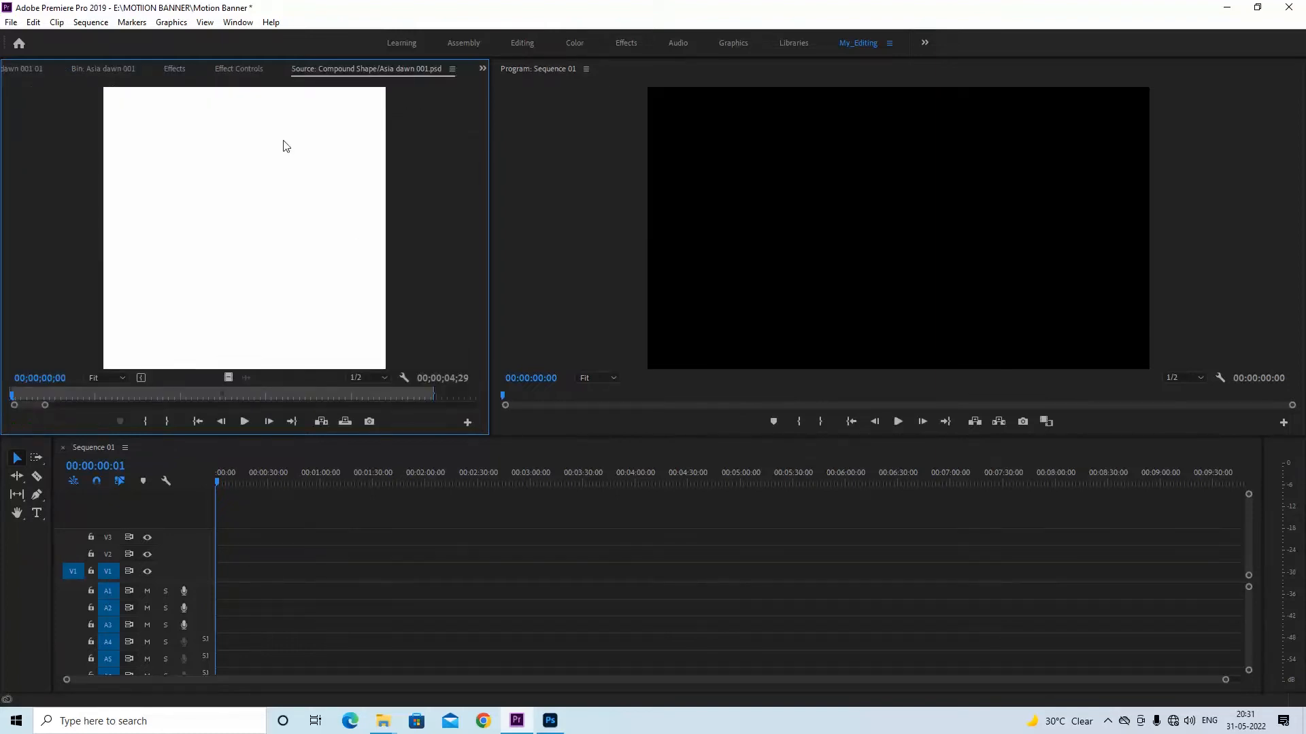
click(451, 69)
click(486, 71)
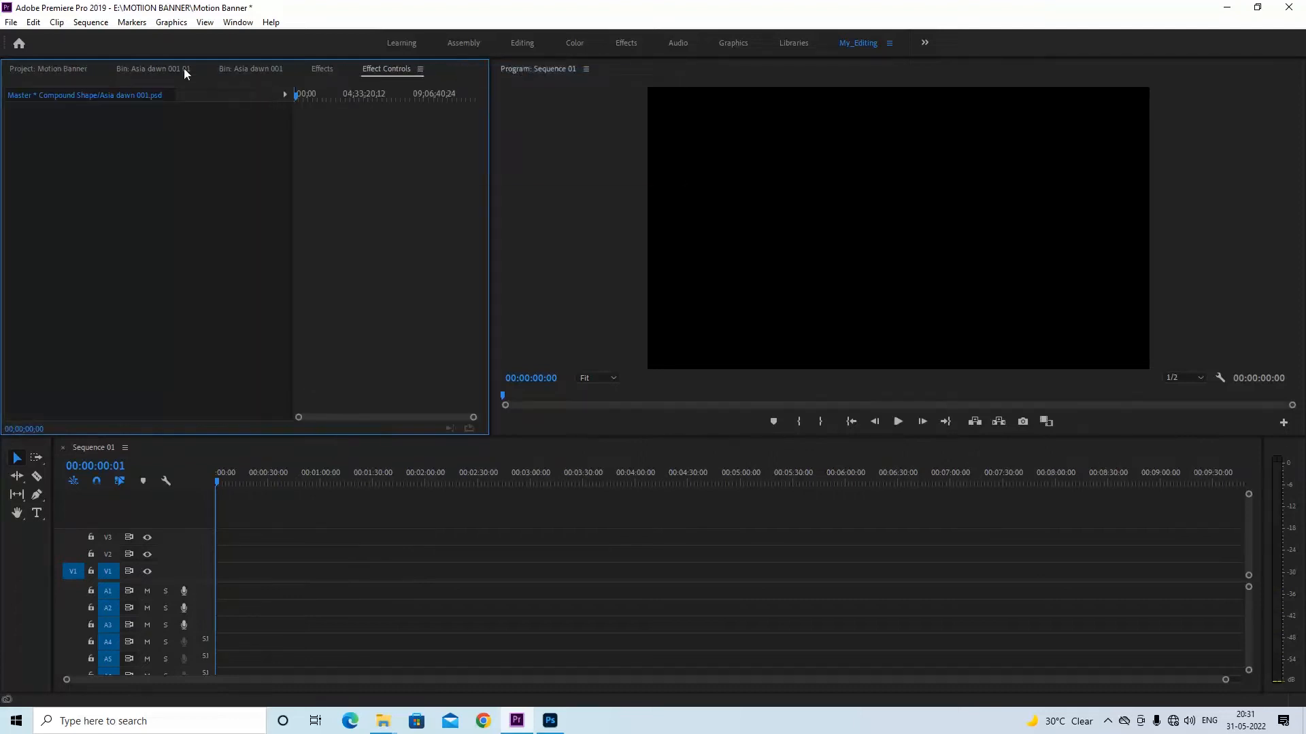
click(47, 69)
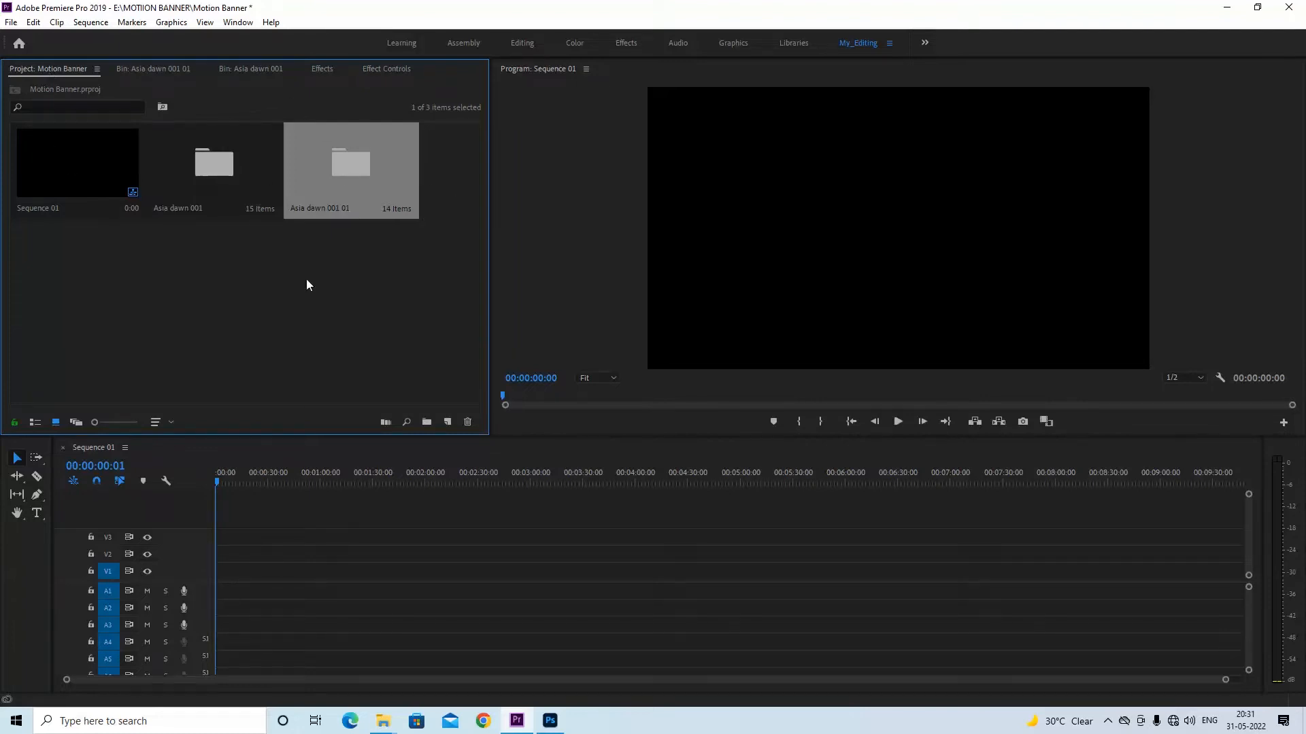
Compare the contents of the Asia dawn 001 01 bin with those of the Asia dawn 001 bin
double_click(340, 156)
scroll(251, 338, up, 1)
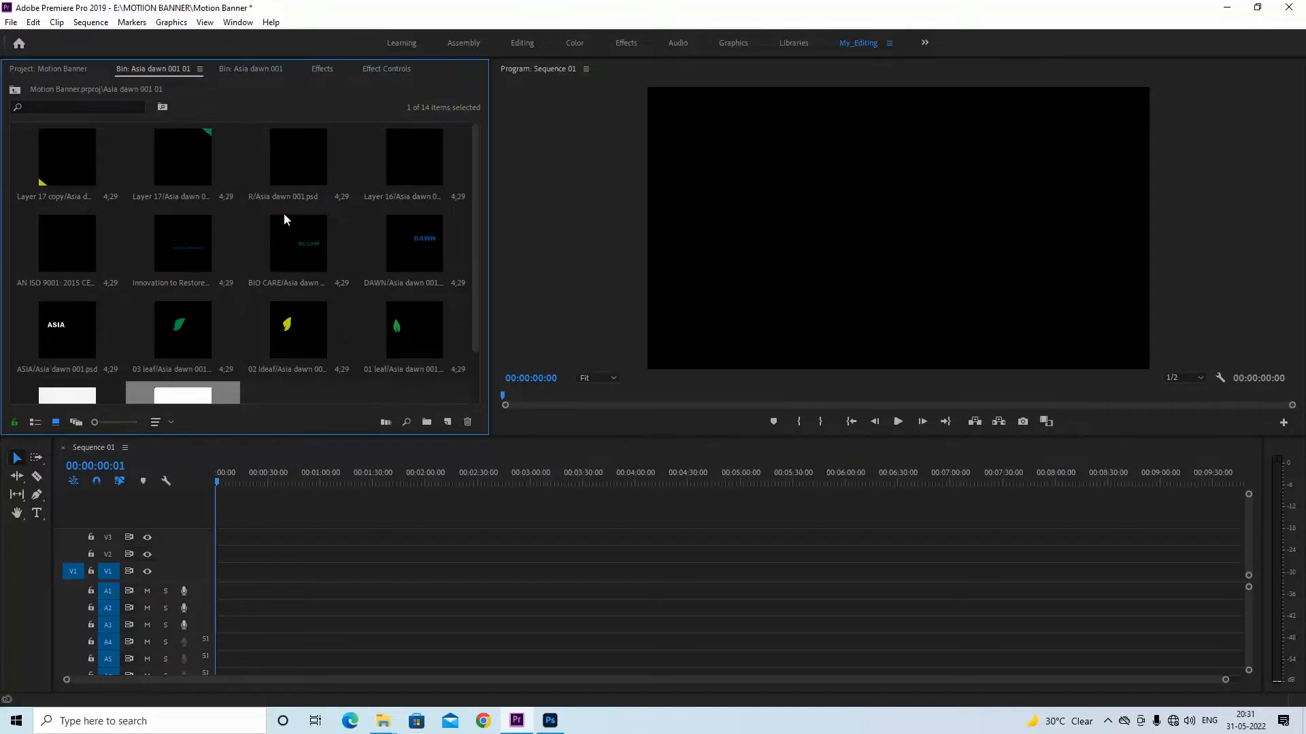
scroll(284, 214, down, 1)
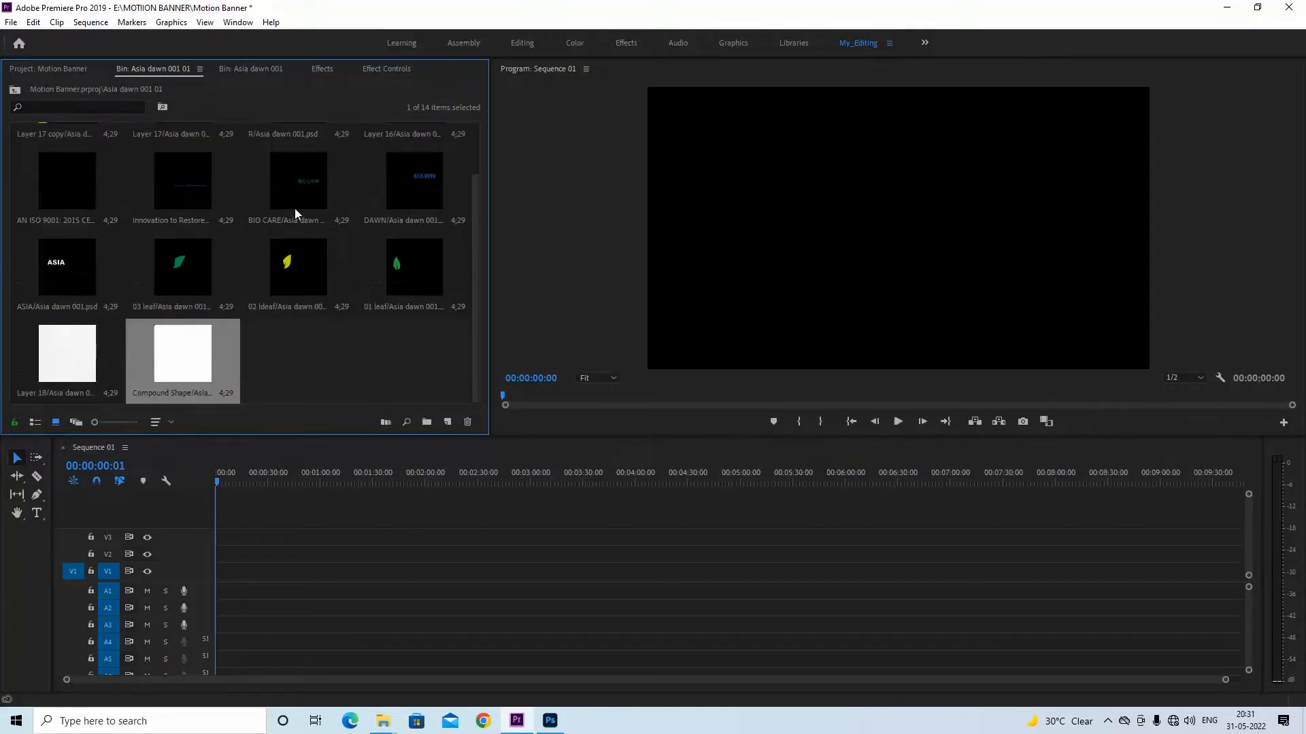
click(243, 68)
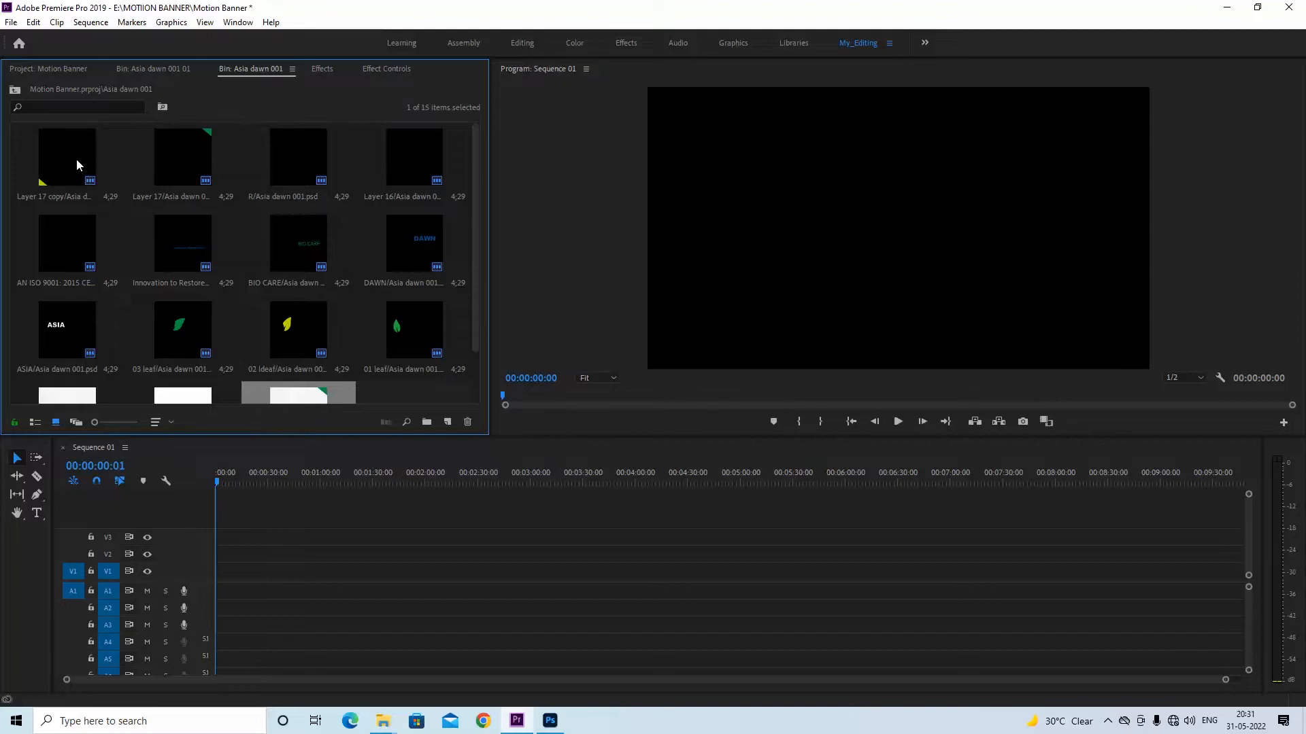
scroll(333, 282, down, 1)
scroll(345, 269, up, 1)
scroll(250, 293, down, 1)
Place the Compound Shape layer from the Asia dawn 001 bin at the start of track V1 and fit it to the frame size
click(179, 357)
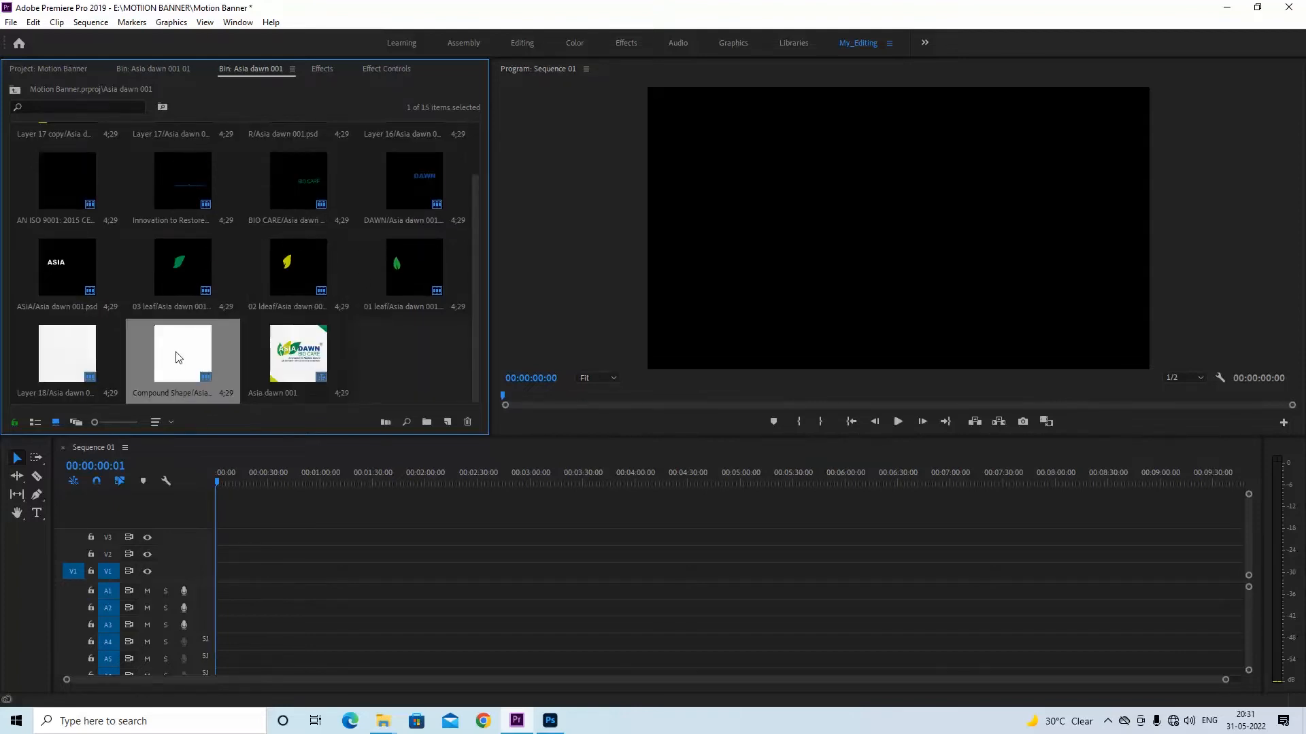
click(63, 347)
drag(186, 350, 225, 589)
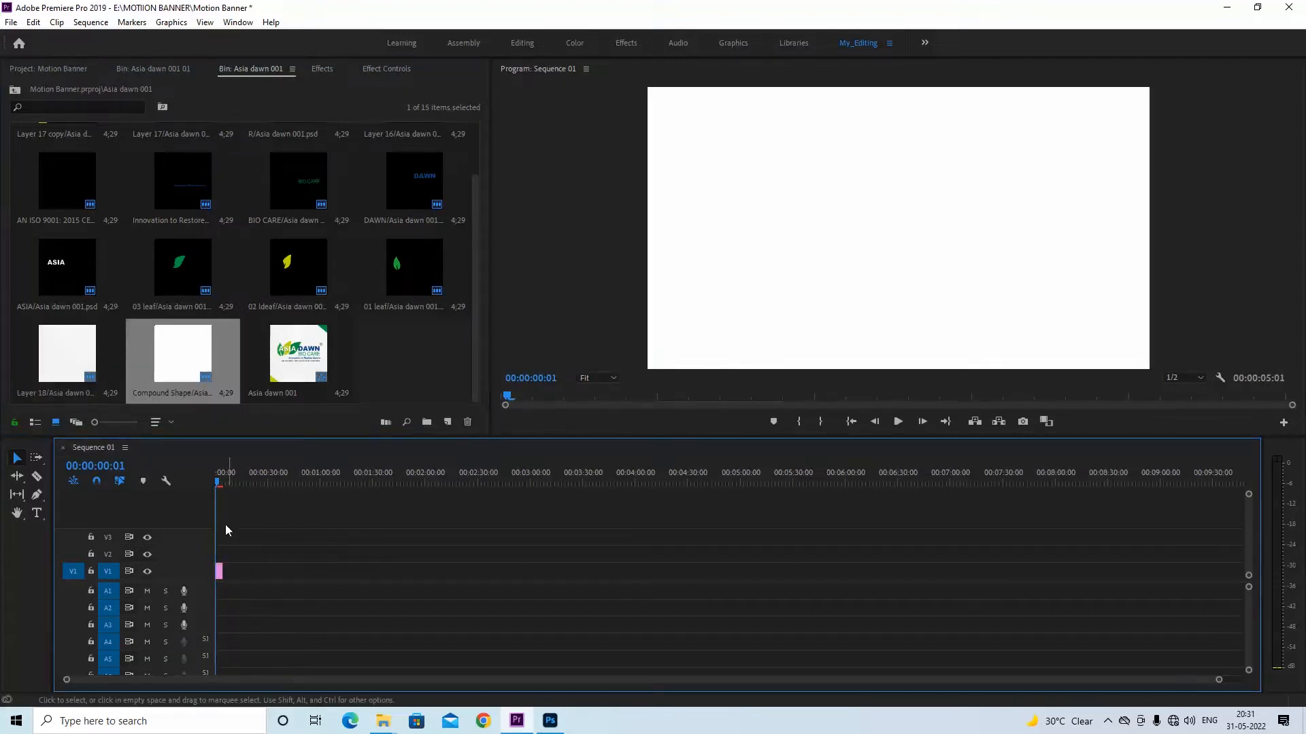
key(=)
key(=)
key(=)
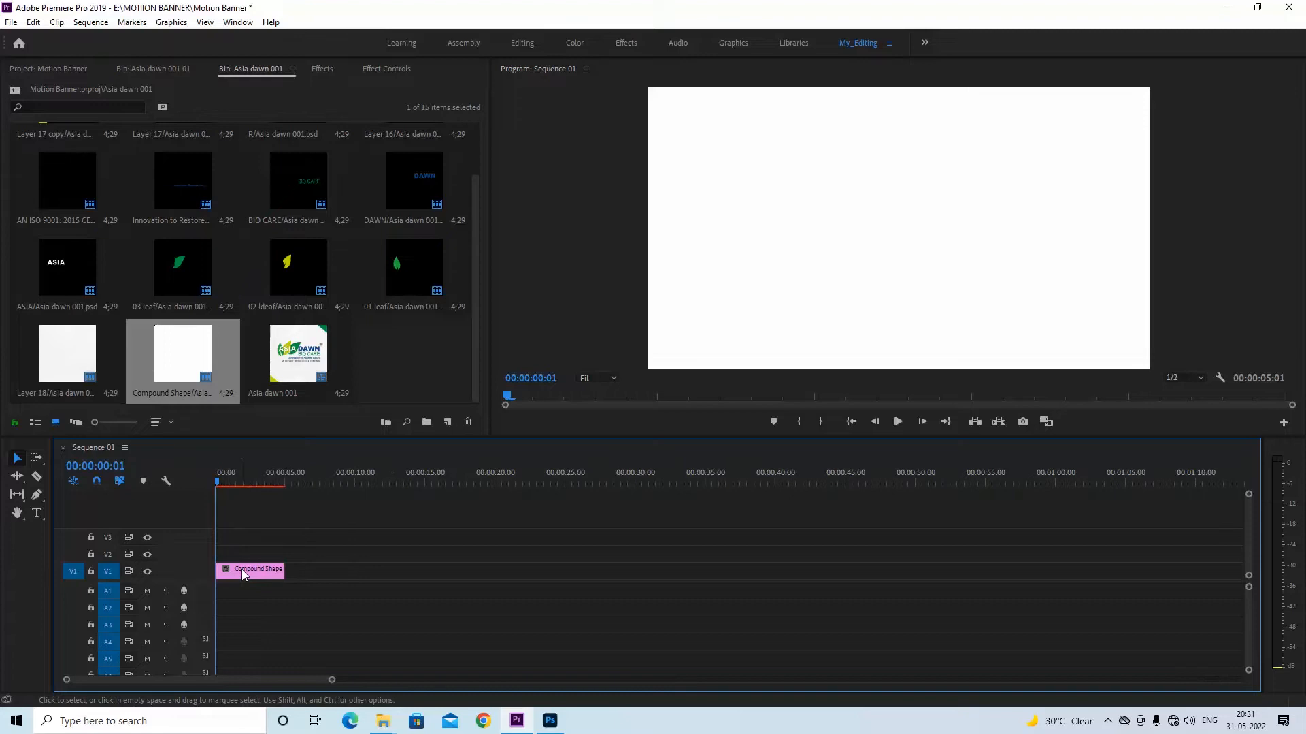
right_click(242, 569)
click(286, 563)
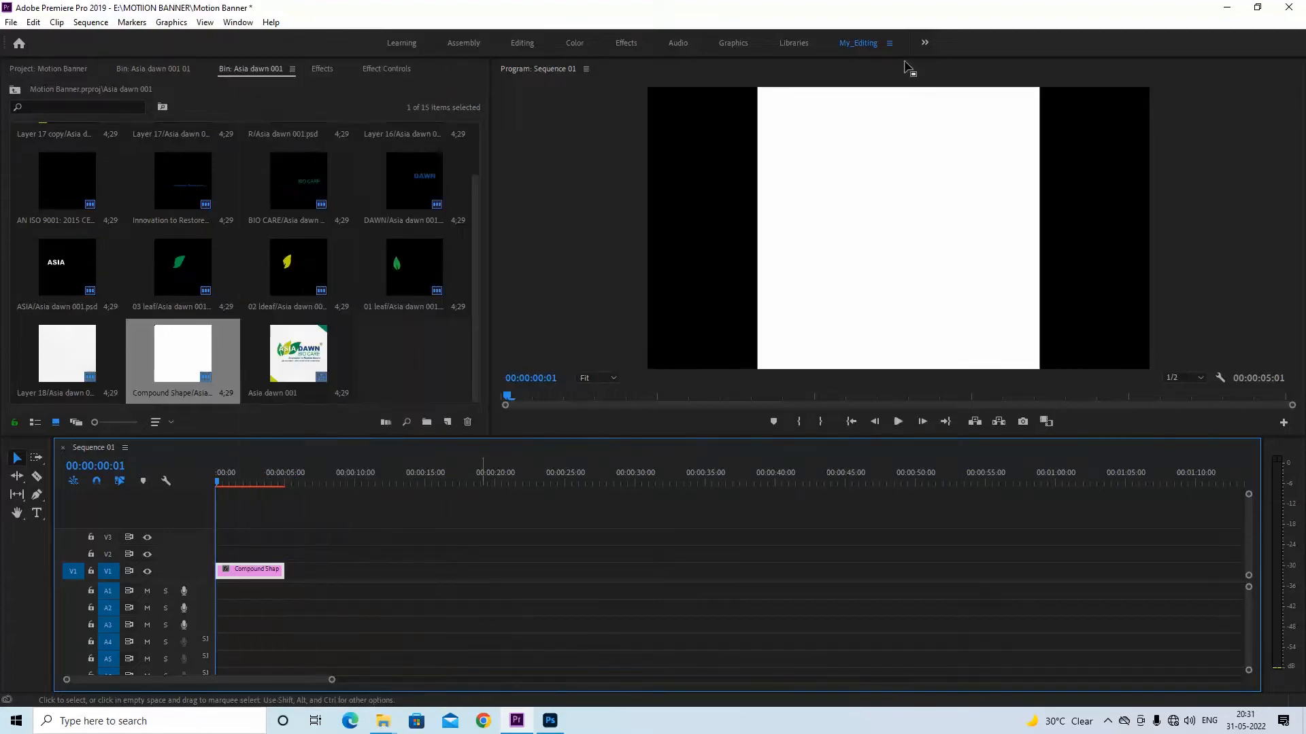
Delete the Compound Shape clip from track V1 of Sequence 01
key(minus)
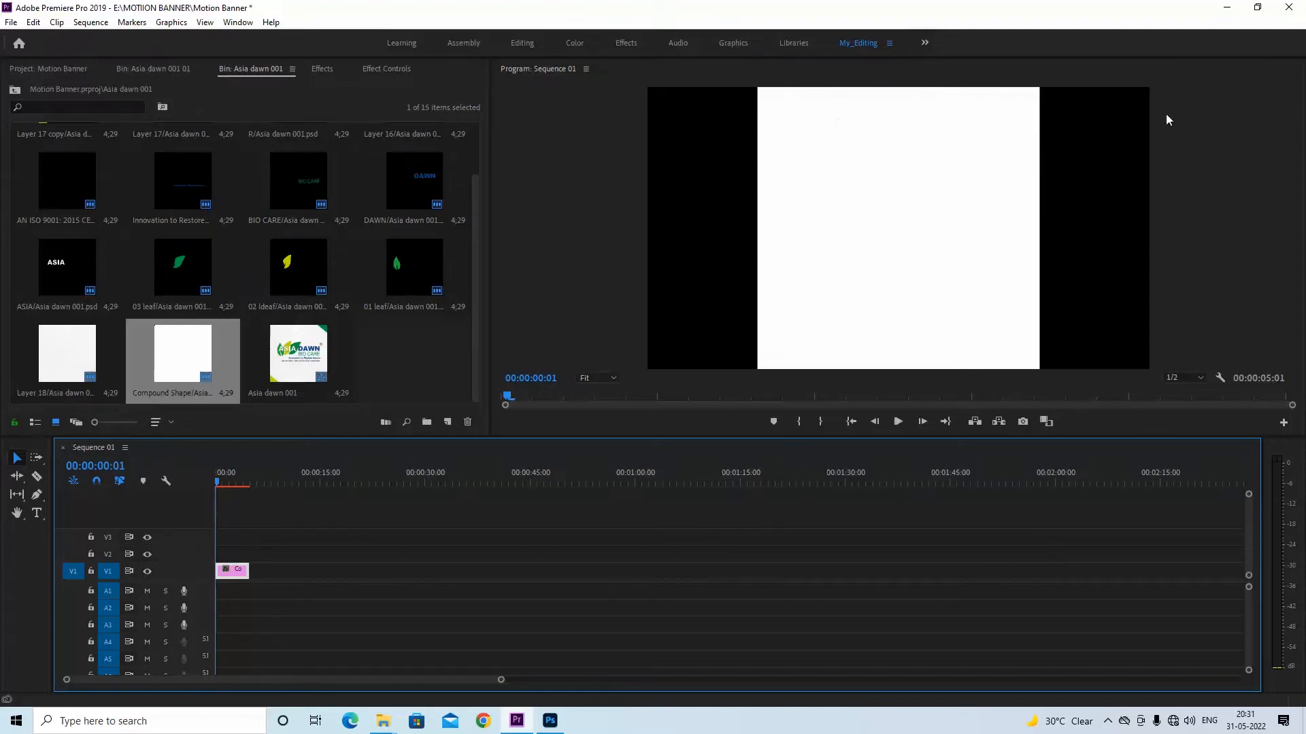
click(240, 573)
key(Delete)
click(385, 358)
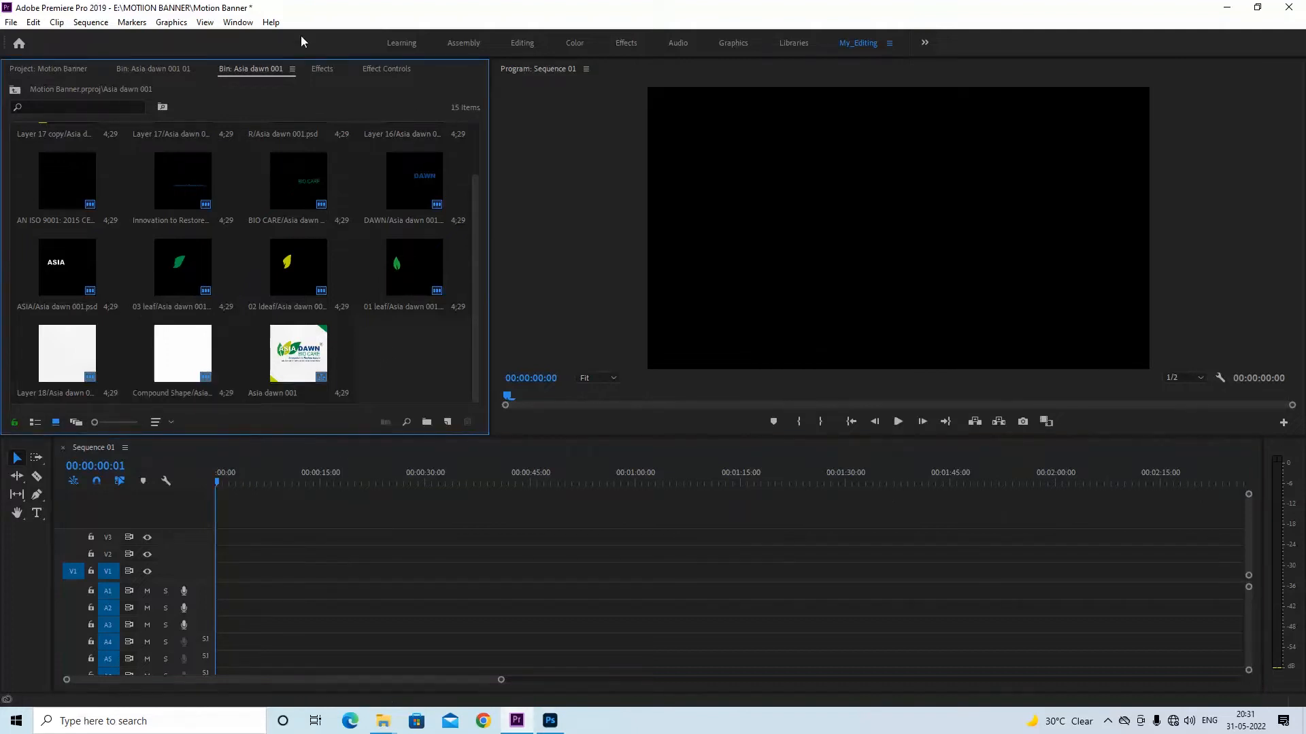
Place the Compound Shape layer from the Asia dawn 001 01 bin at the start of track V1 and apply Scale to Frame Size
click(158, 68)
click(292, 353)
drag(181, 361, 231, 572)
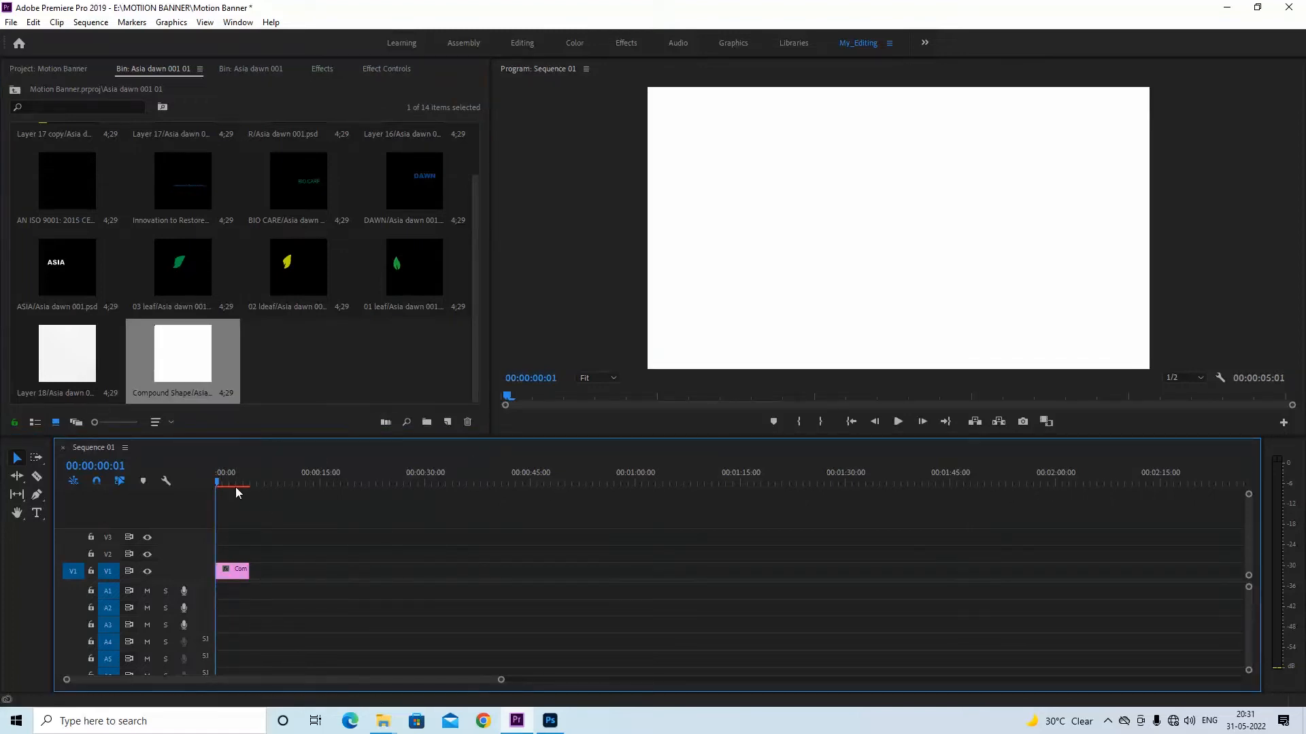
key(minus)
key(equal)
key(equal)
key(equal)
right_click(243, 575)
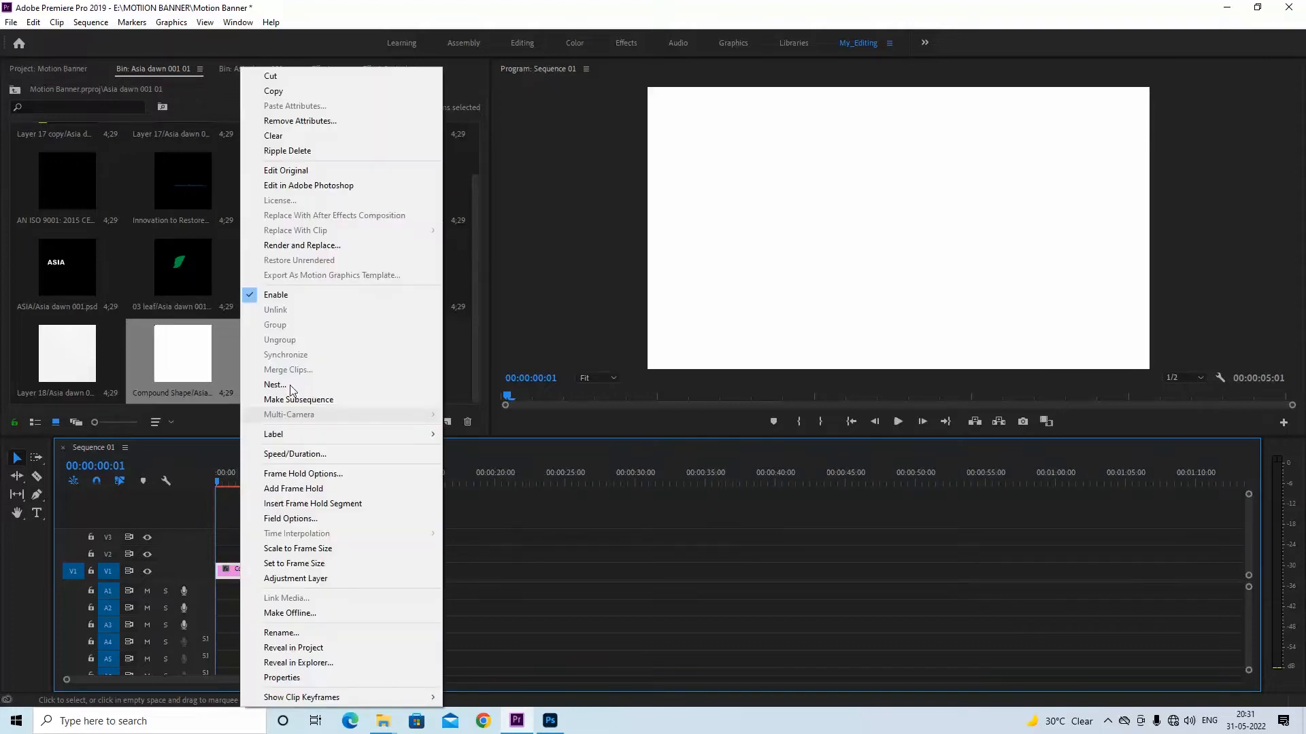
click(298, 548)
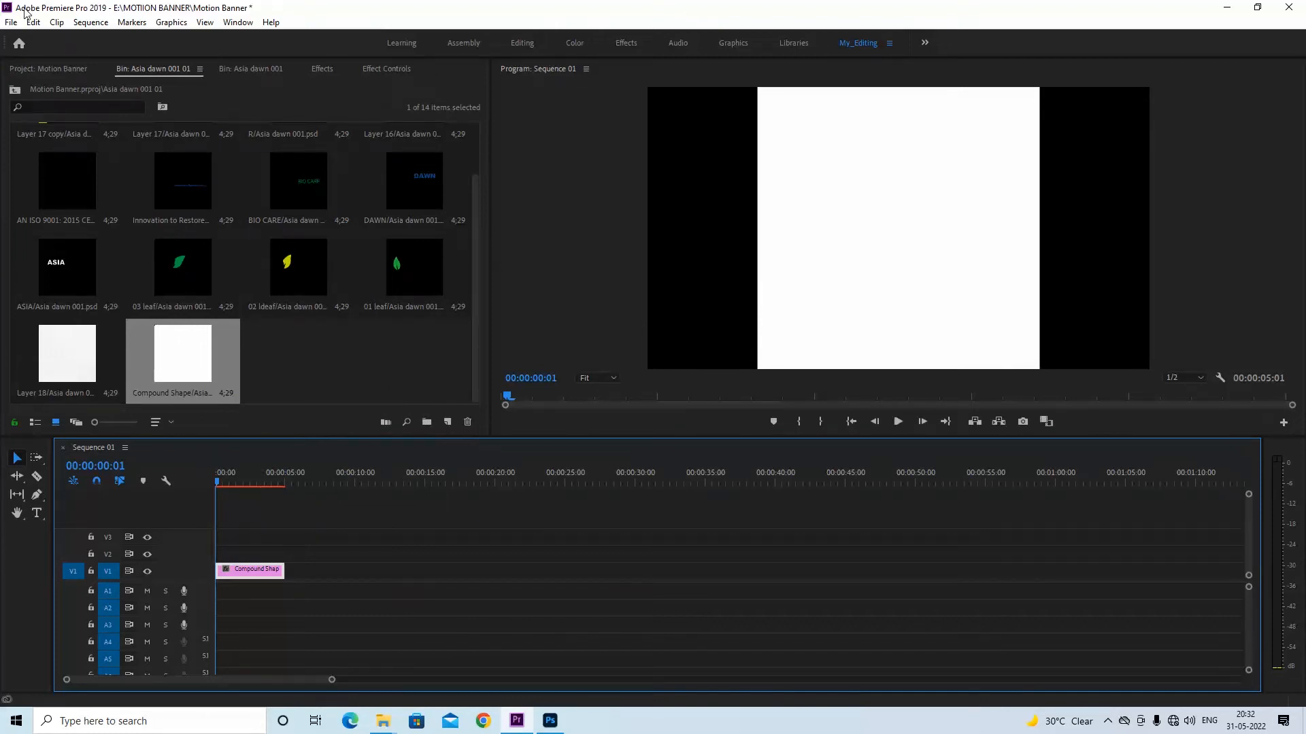
Return to the top level of the Motion Banner project with no item selected
click(47, 71)
click(200, 308)
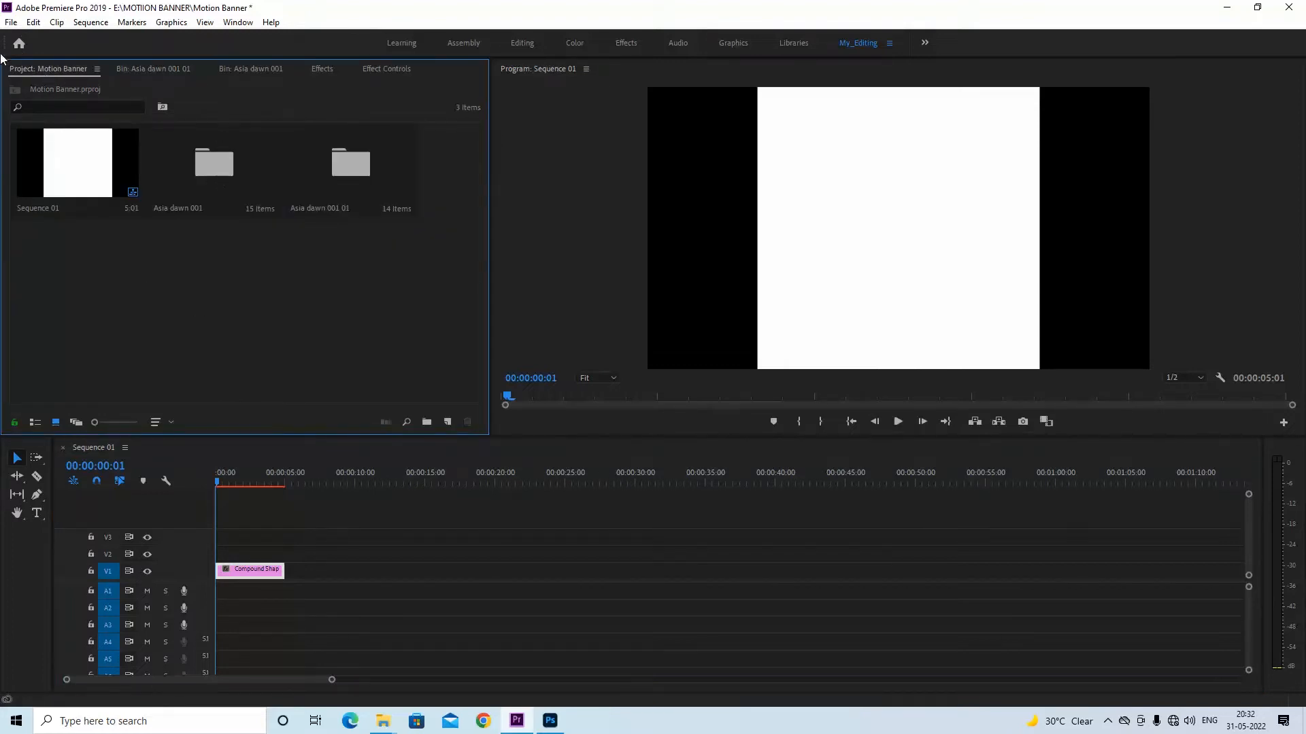
click(11, 21)
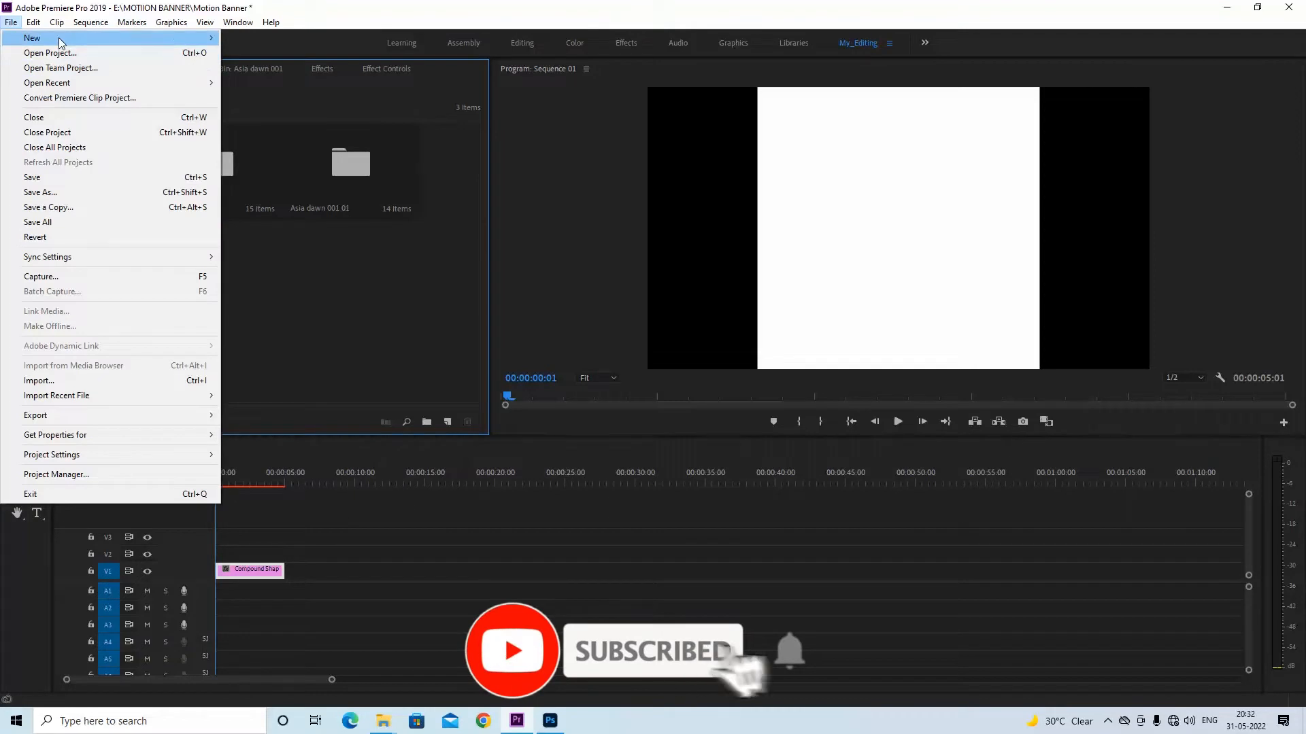
mouse_move(59, 42)
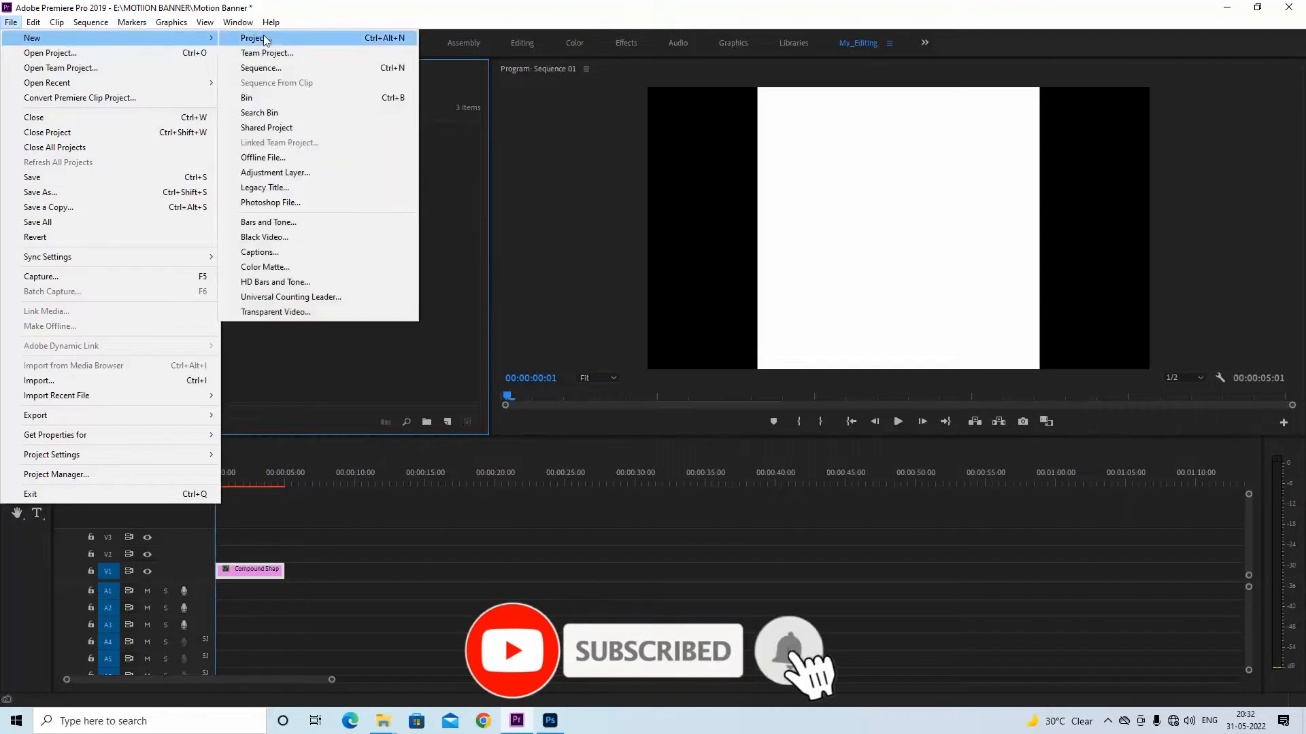
click(274, 356)
right_click(205, 221)
Examine the Import As and Footage Dimensions options for the layered Asia dawn 001 file, and cancel the import
right_click(133, 274)
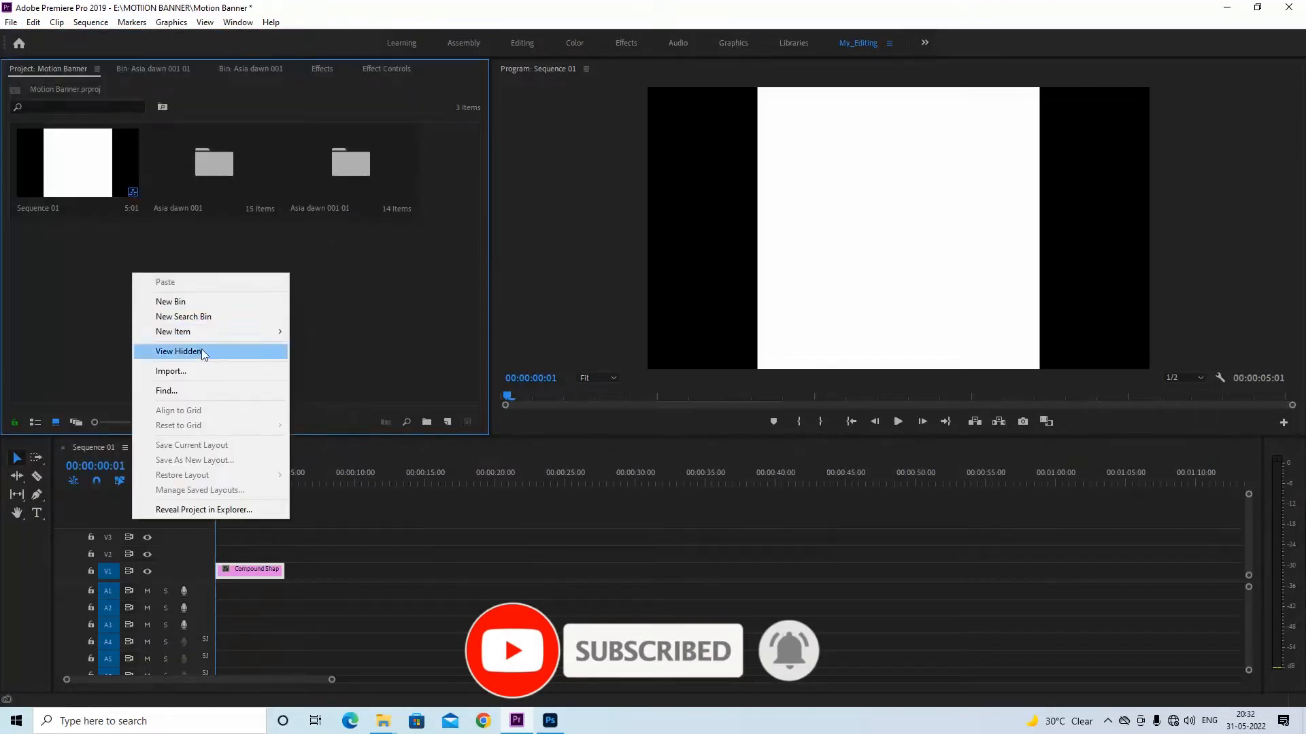
click(189, 373)
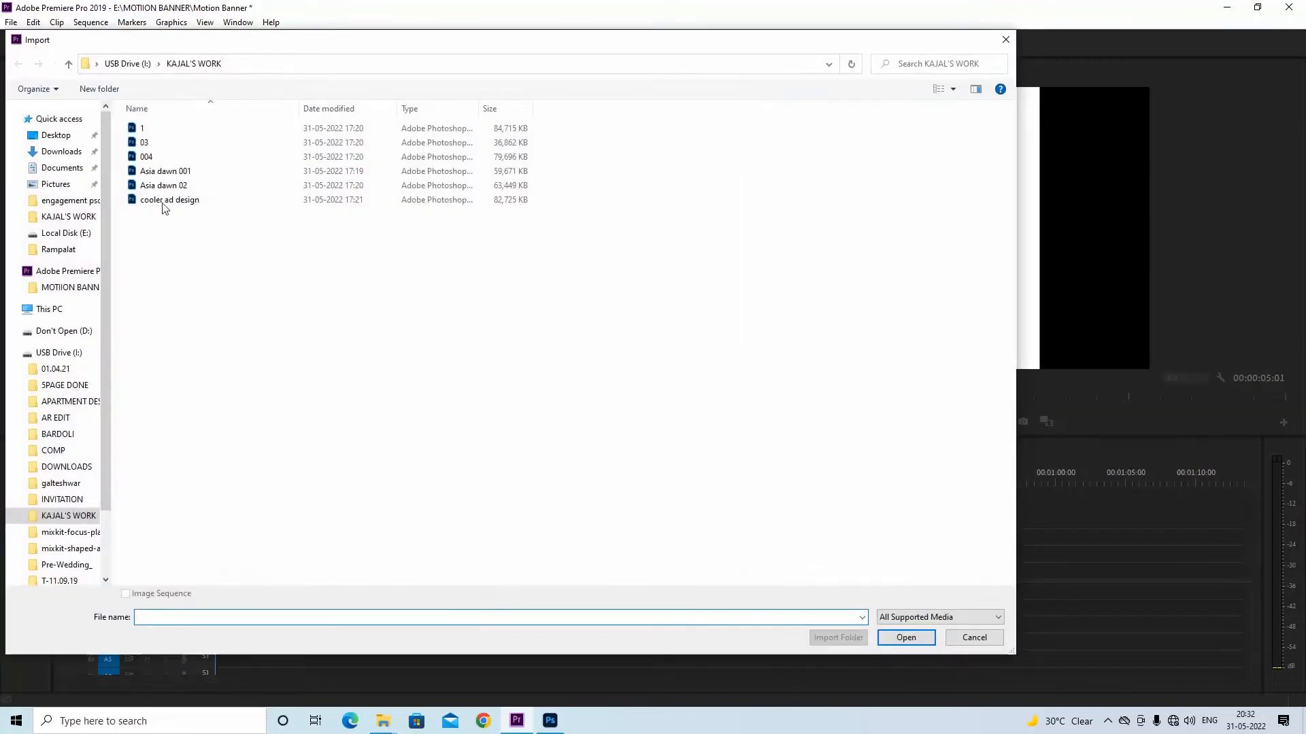
click(175, 171)
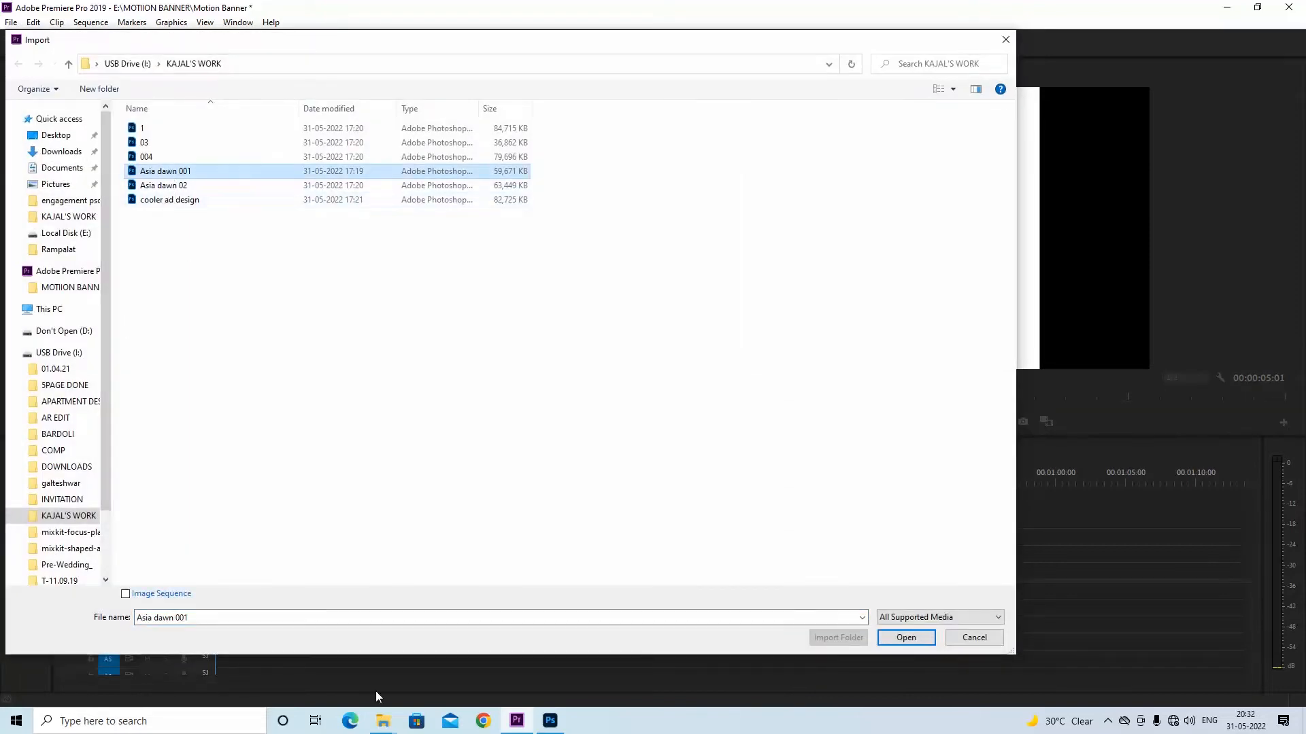
click(948, 623)
click(942, 620)
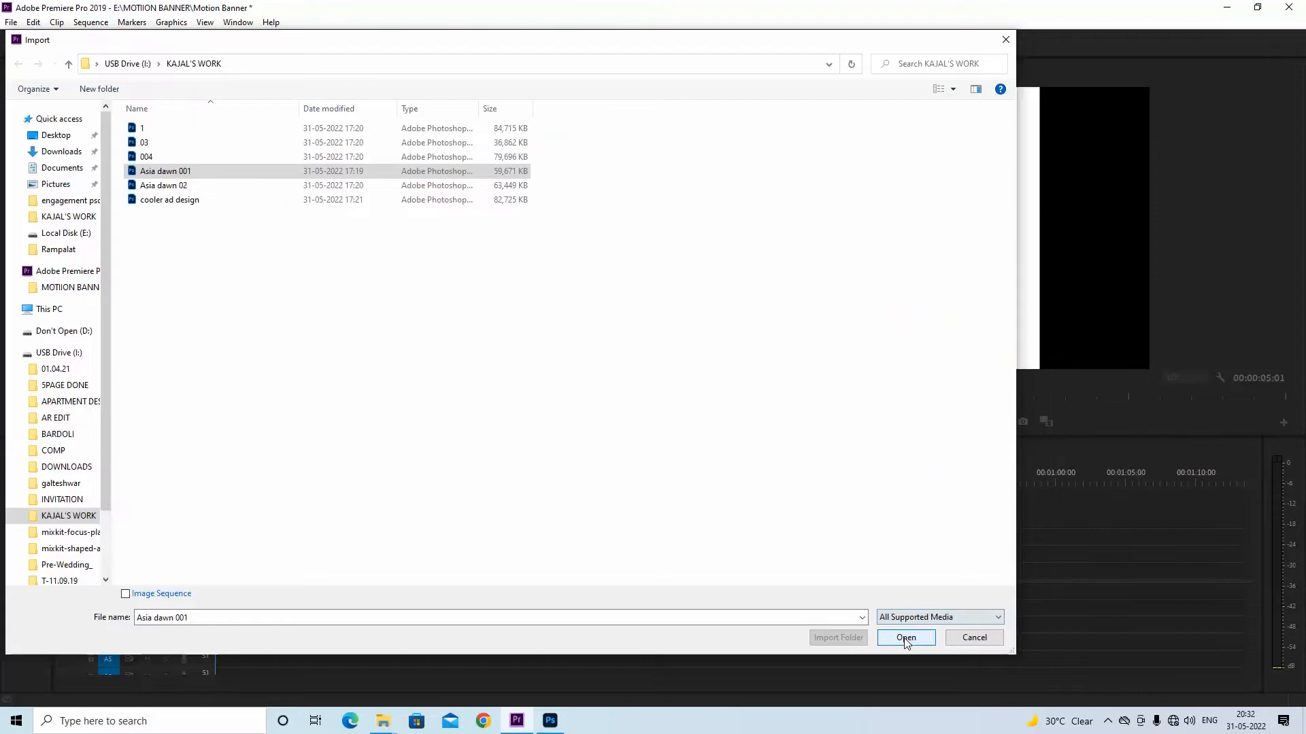
click(906, 638)
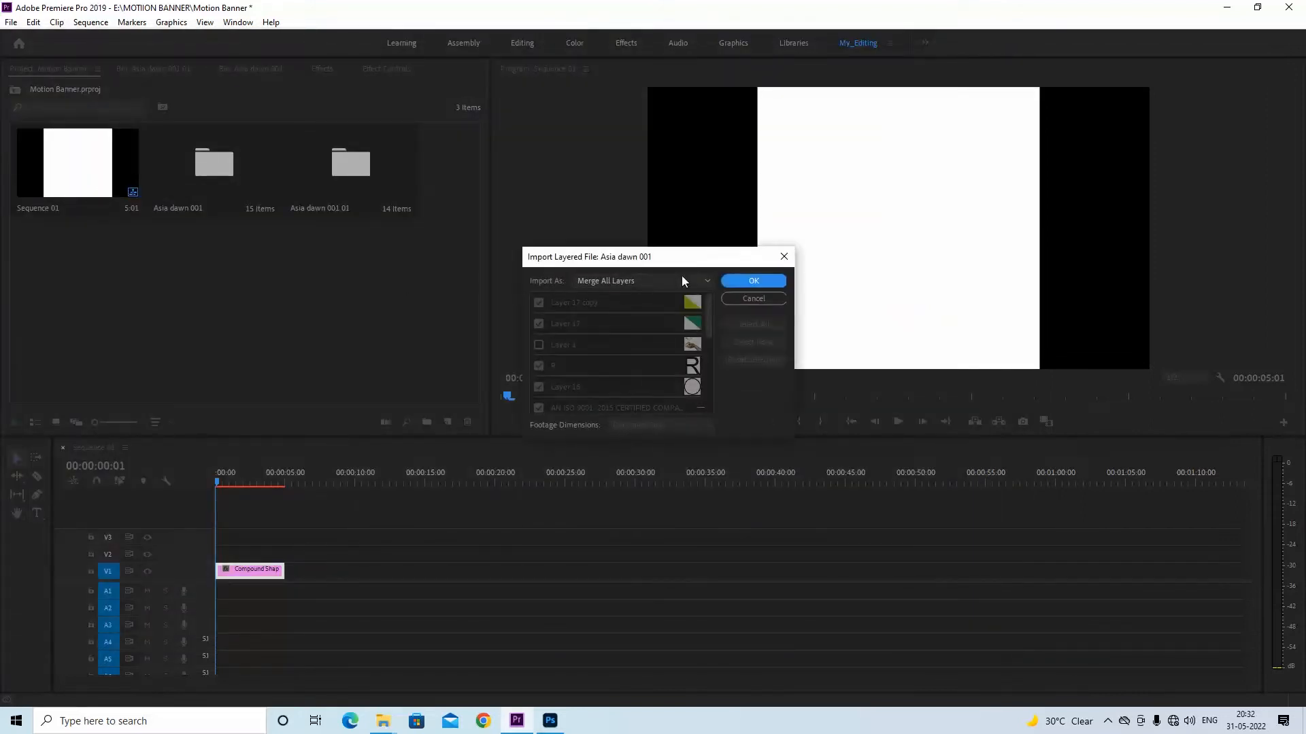
click(681, 280)
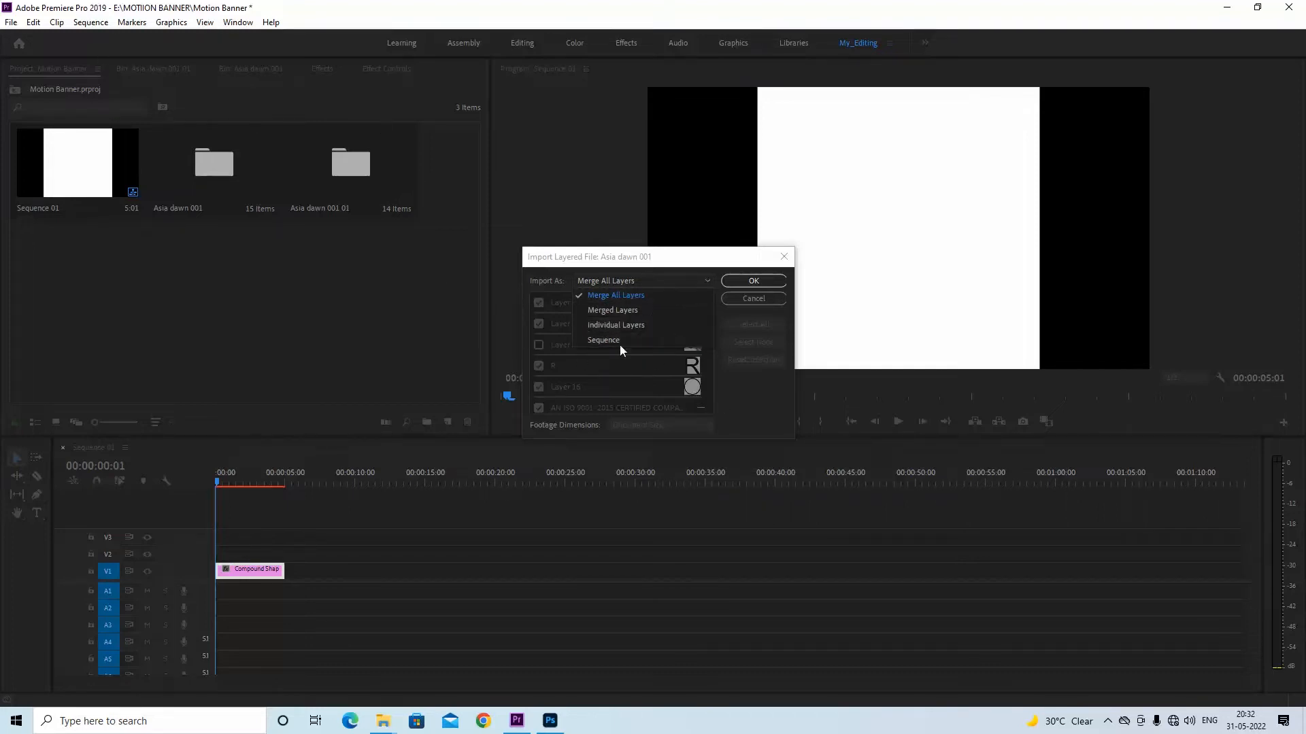
click(646, 427)
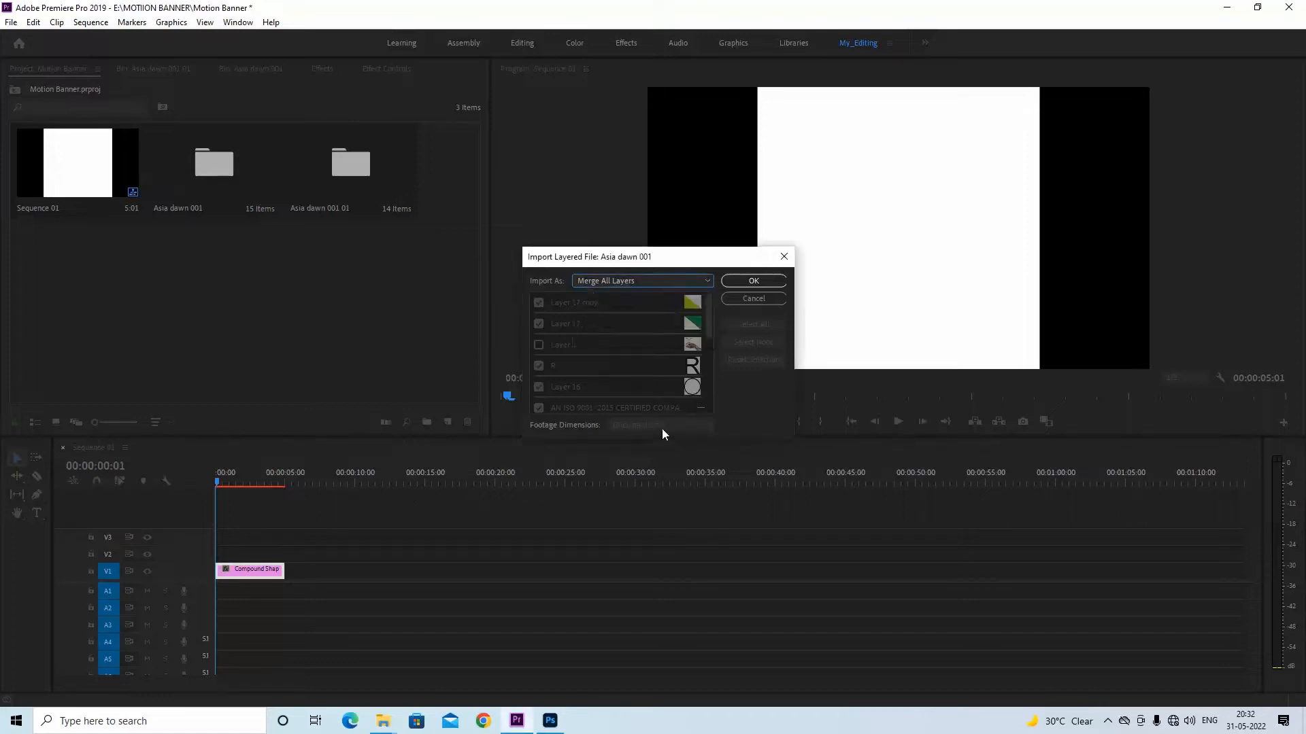
click(666, 283)
click(630, 340)
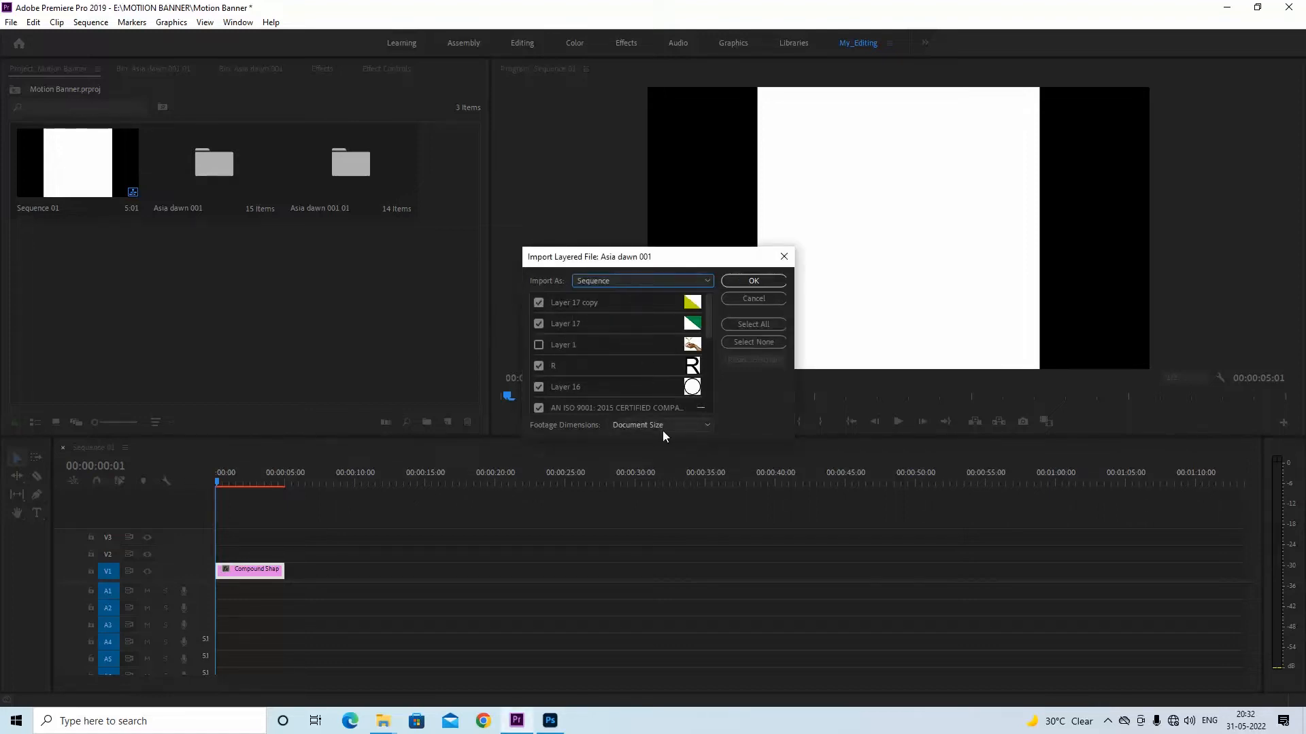
click(661, 425)
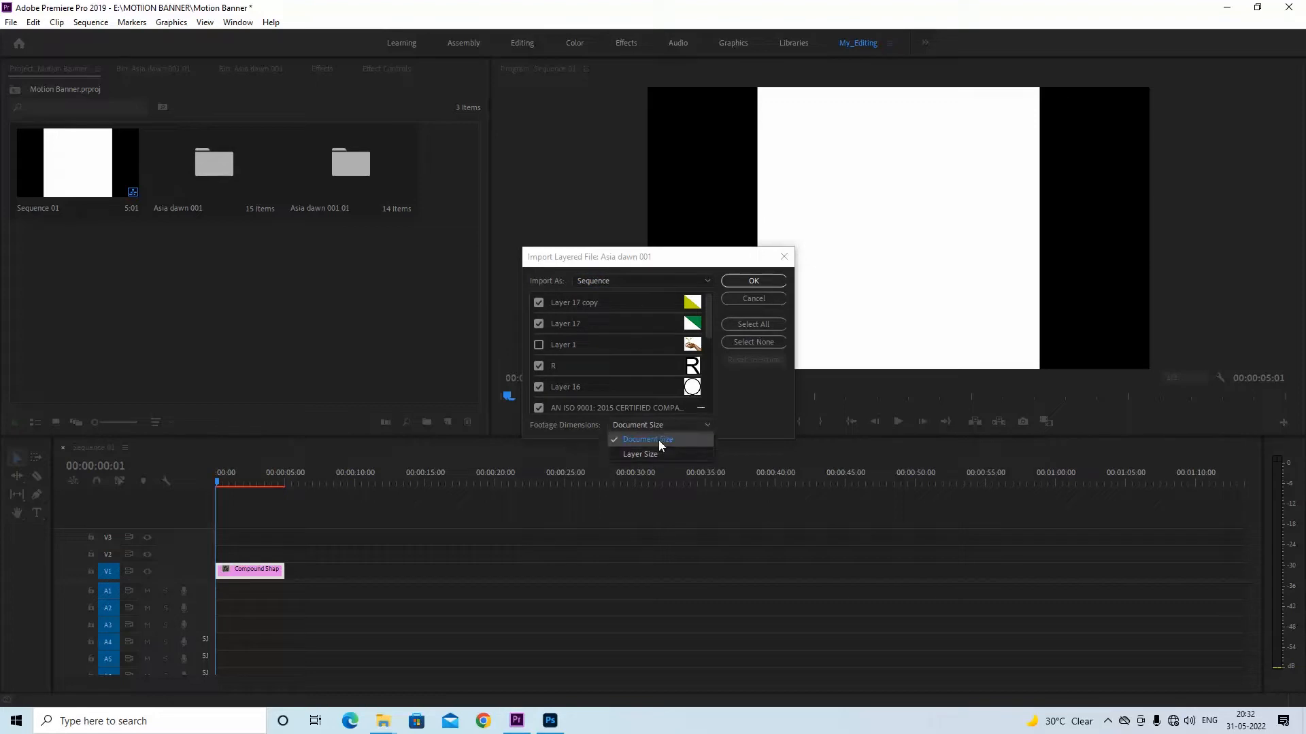
click(746, 300)
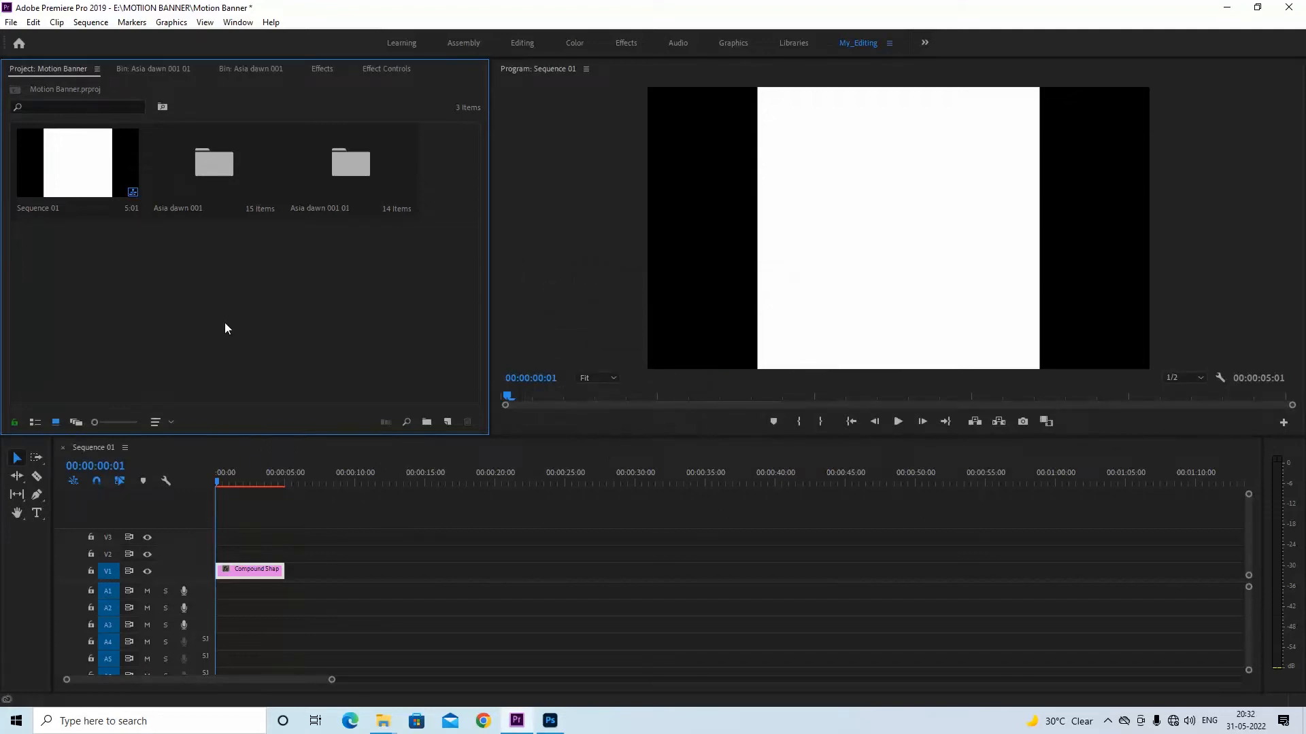
Open the Asia dawn 001 01 bin, and check the Asia dawn 001 document's image size in pixels in Photoshop
double_click(348, 166)
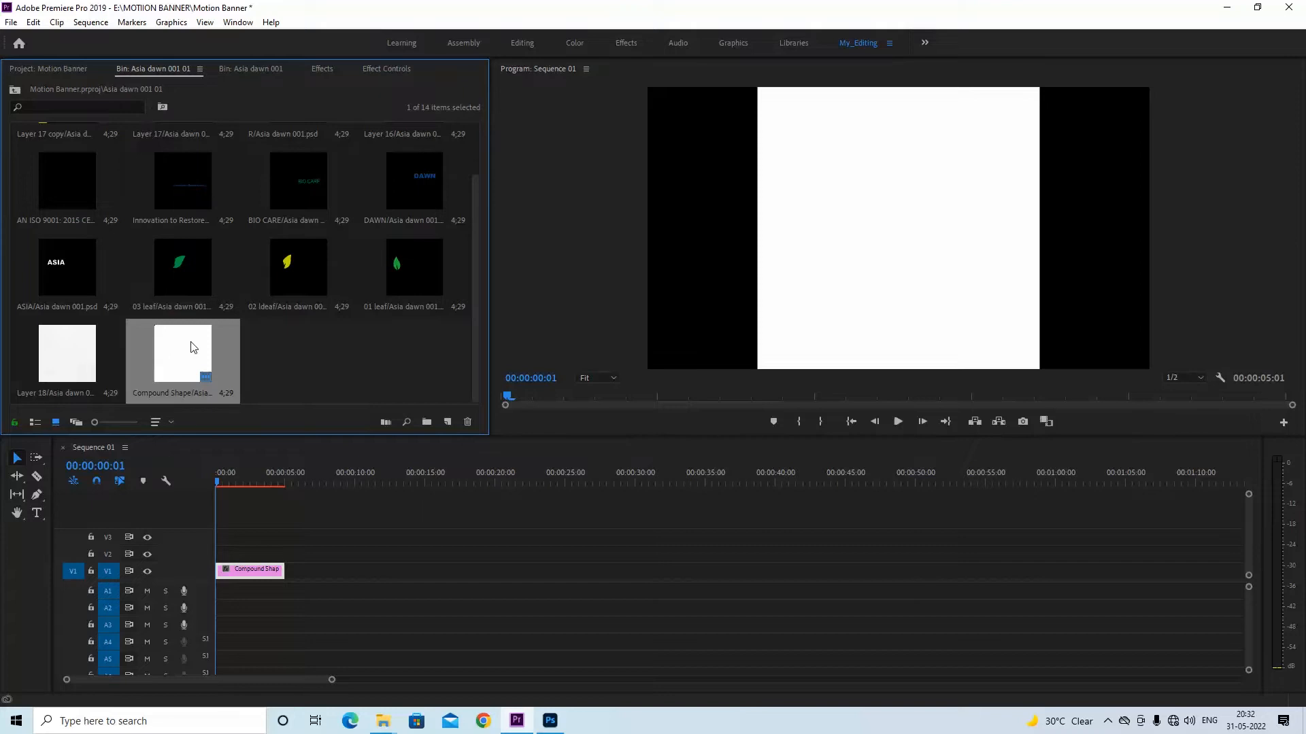
scroll(223, 284, up, 1)
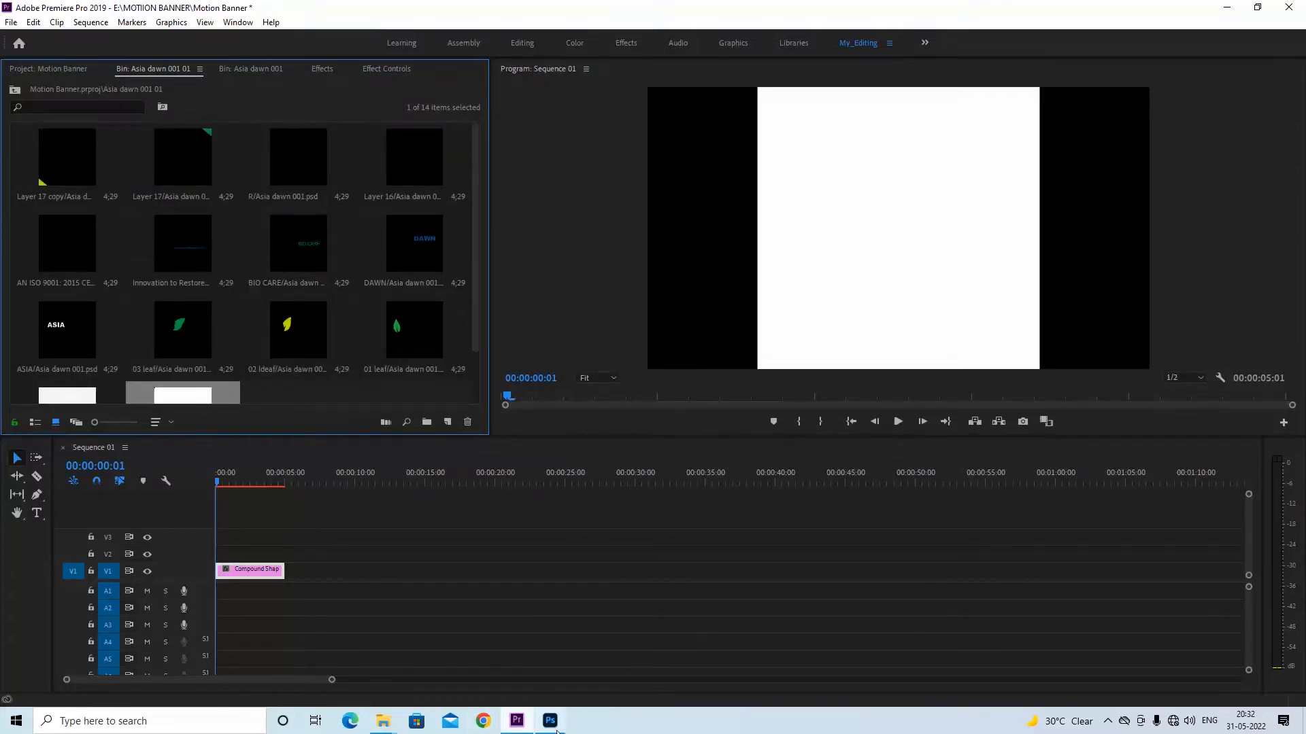
click(550, 719)
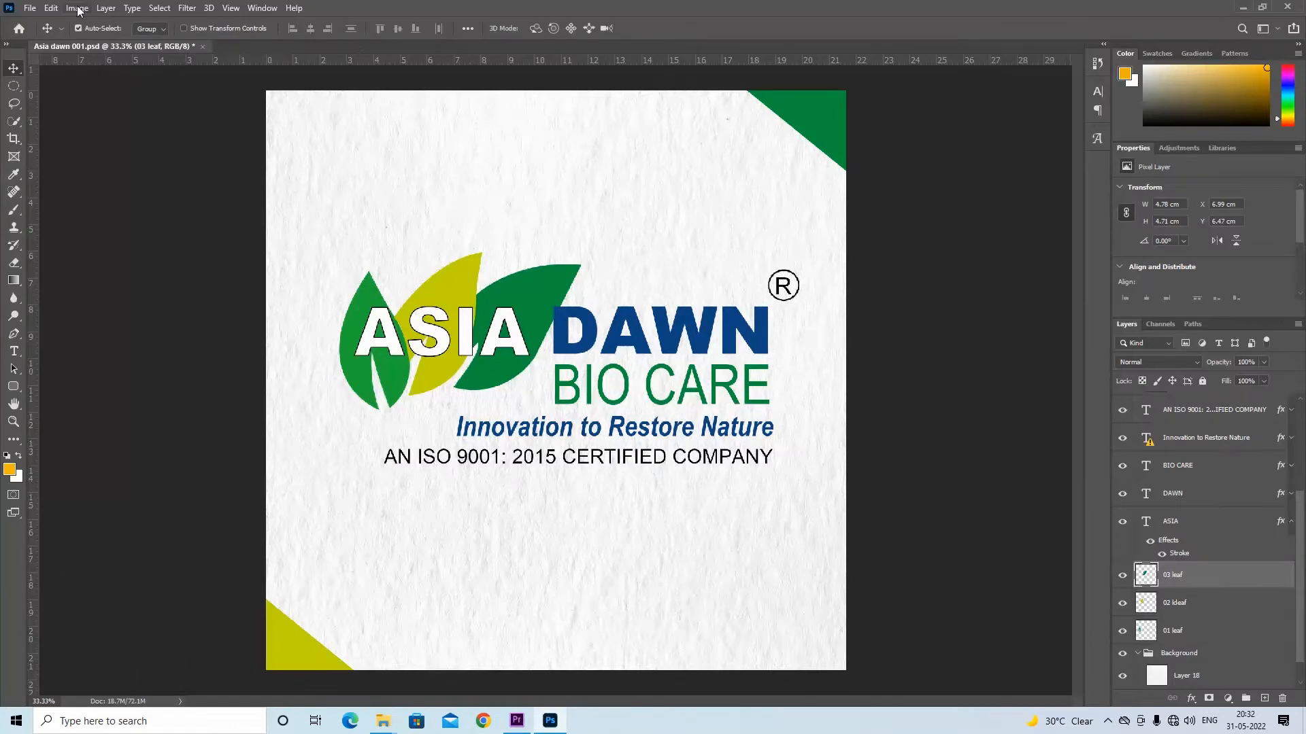
click(78, 8)
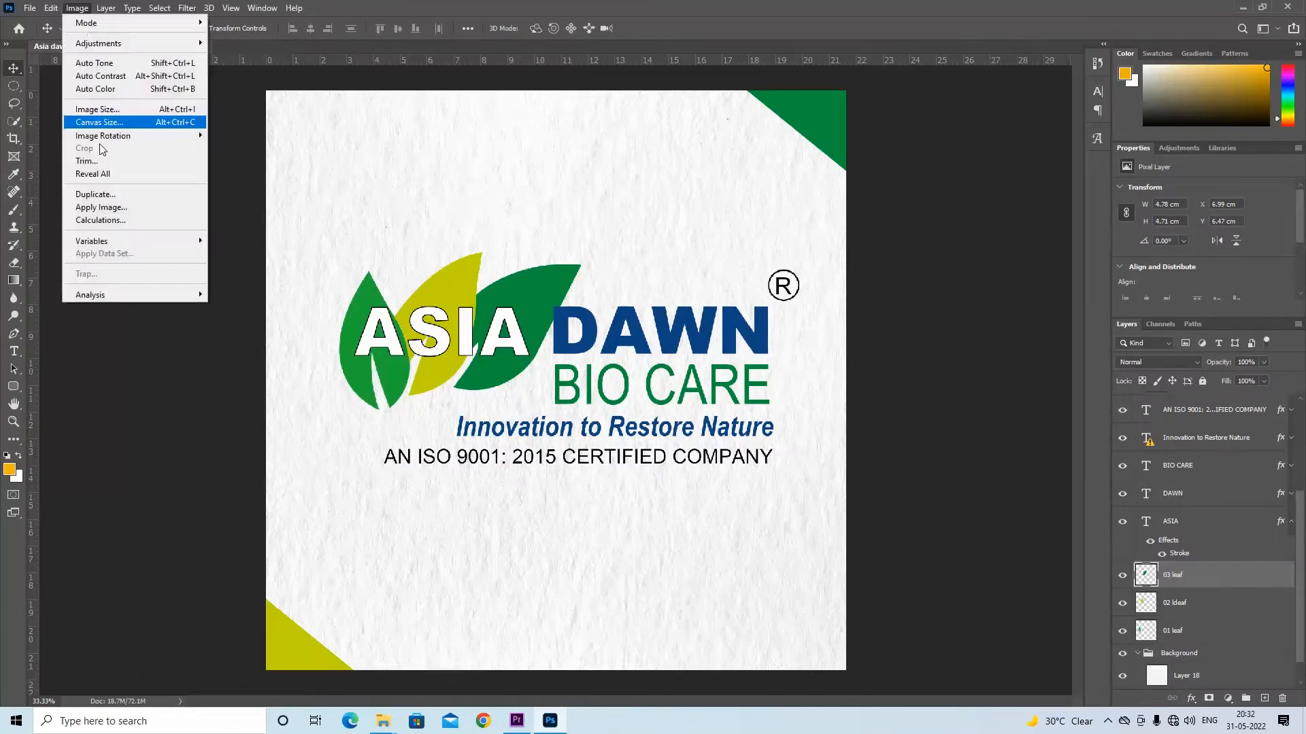
click(96, 109)
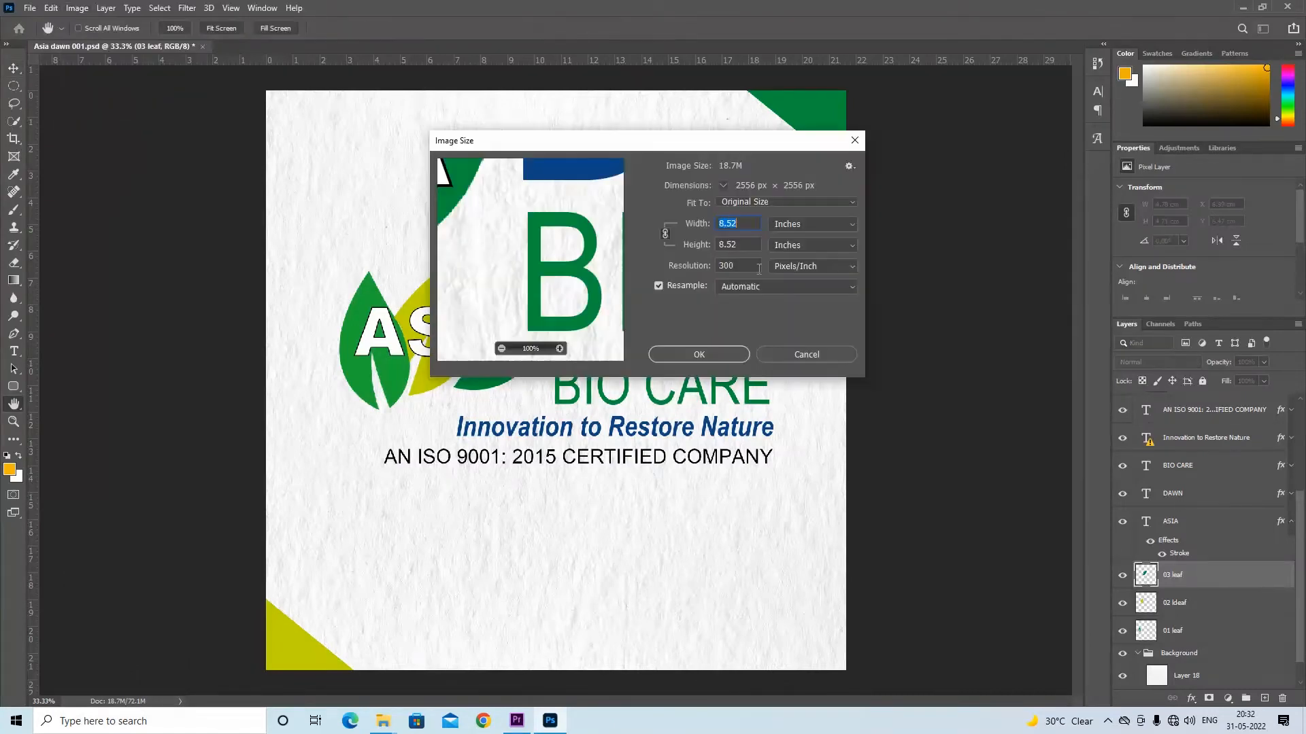
click(802, 233)
click(789, 238)
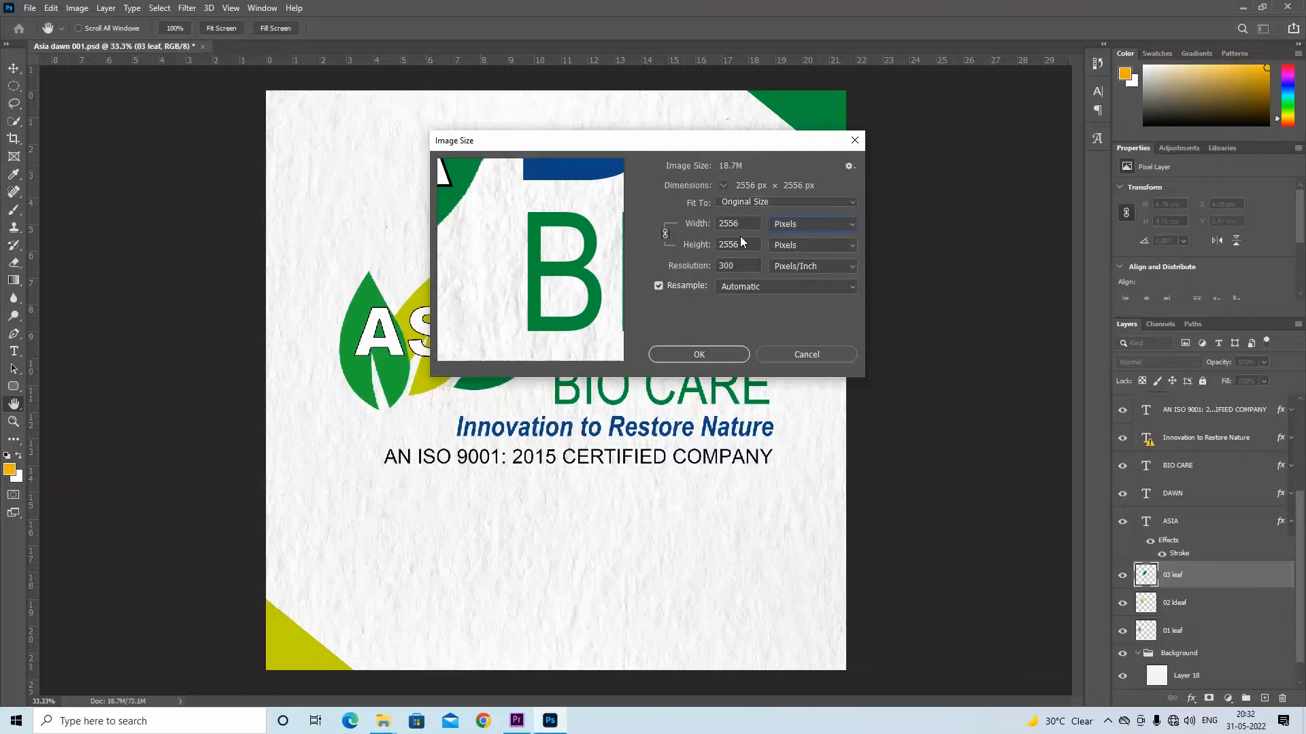
double_click(746, 223)
click(802, 353)
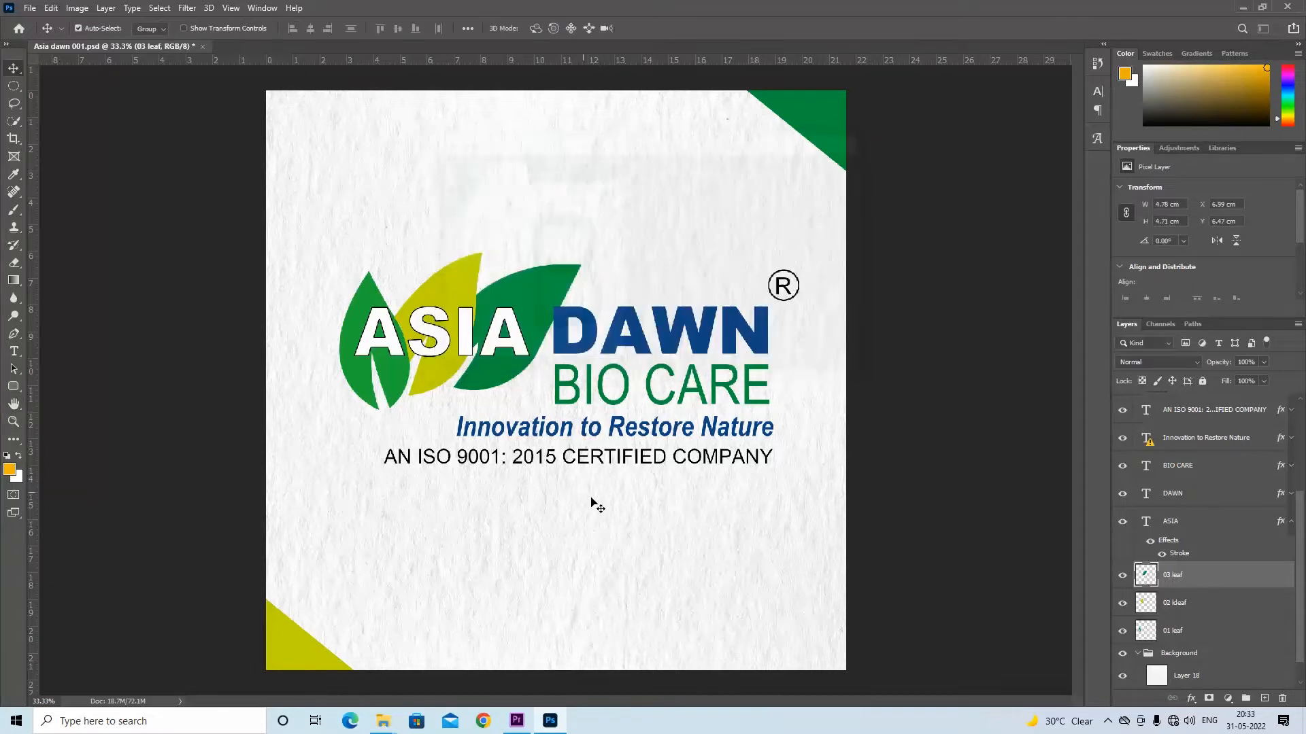
Switch to Premiere Pro and set the editing mode of Sequence 01 to Custom in its sequence settings
click(516, 721)
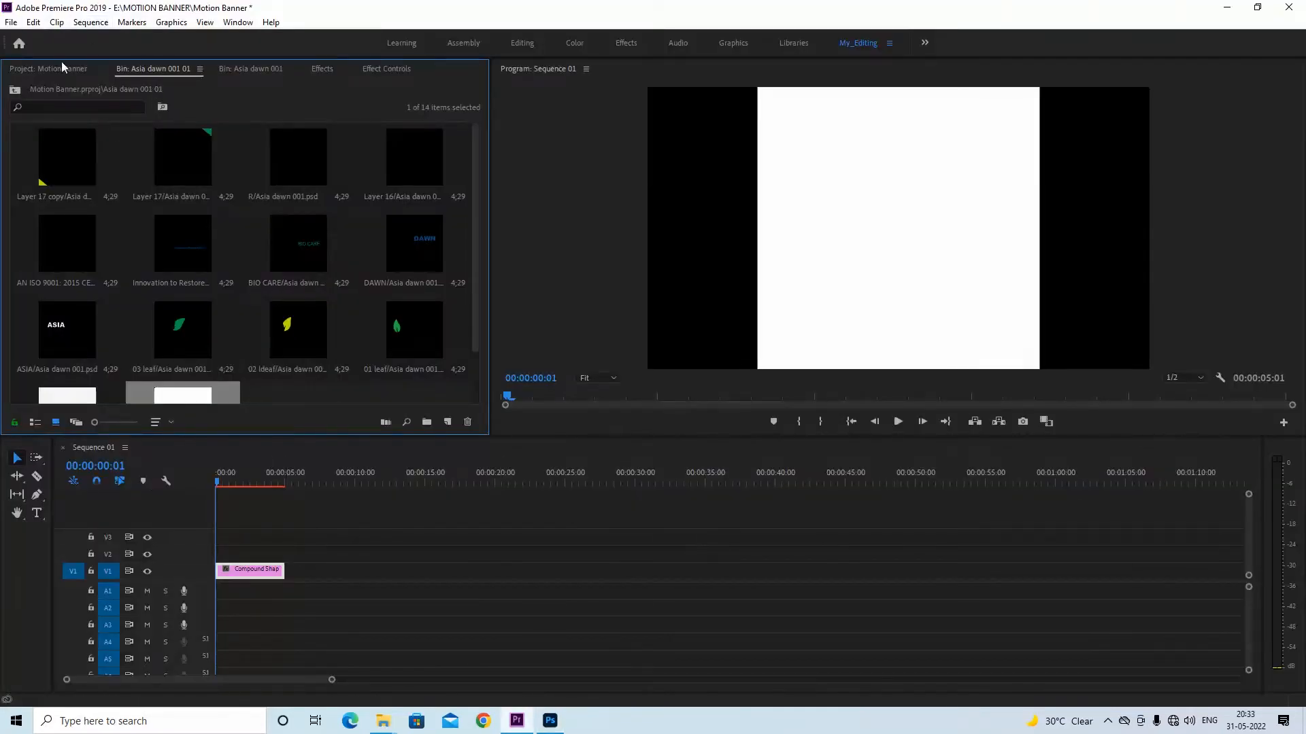
click(89, 26)
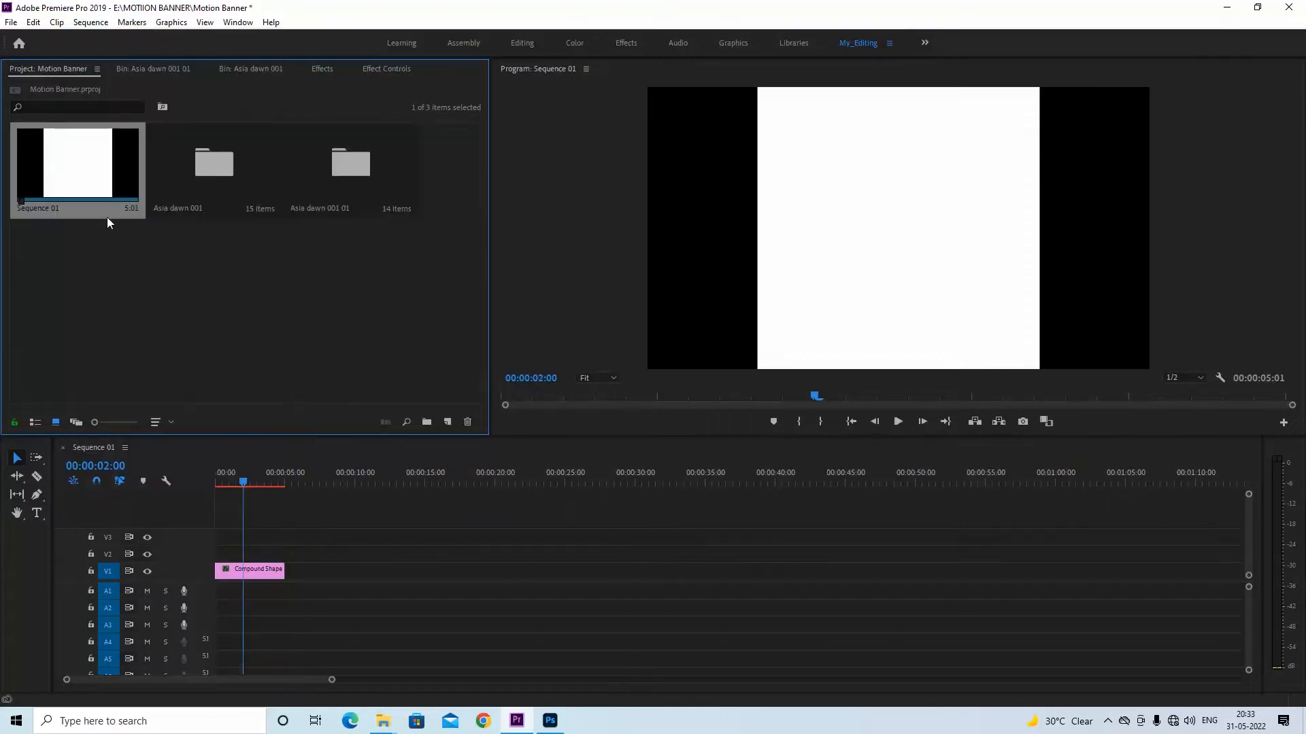
click(95, 22)
click(134, 40)
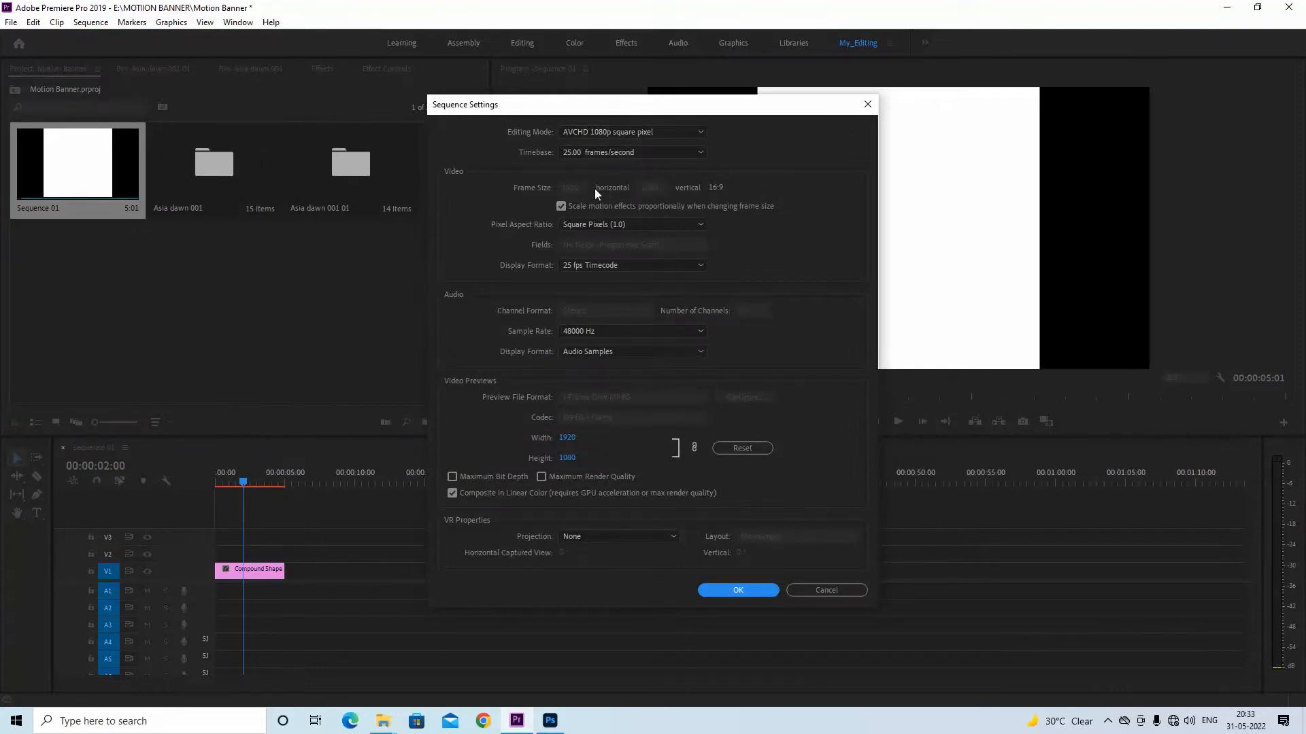
click(625, 131)
drag(707, 288, 697, 144)
click(611, 146)
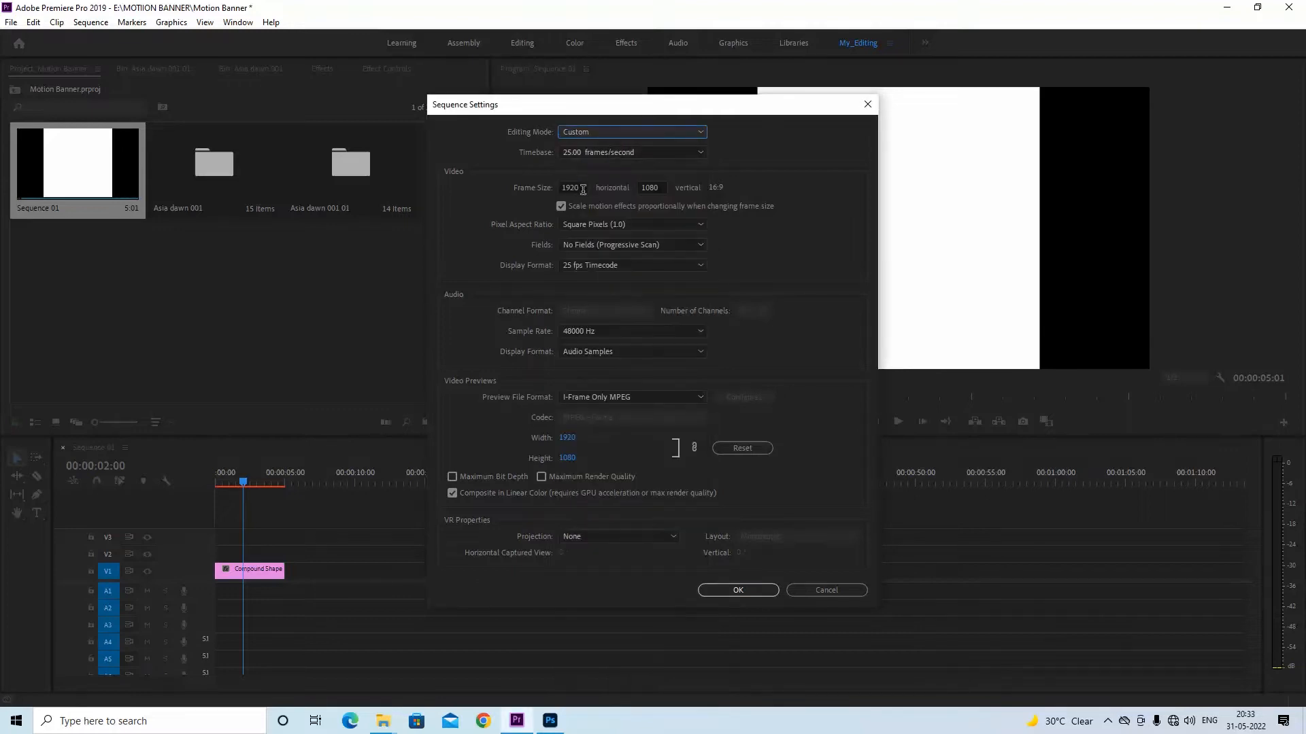
Set the frame size of Sequence 01 to 2556 by 2556 and apply it, accepting deletion of the sequence's previews
double_click(579, 189)
text(2556)
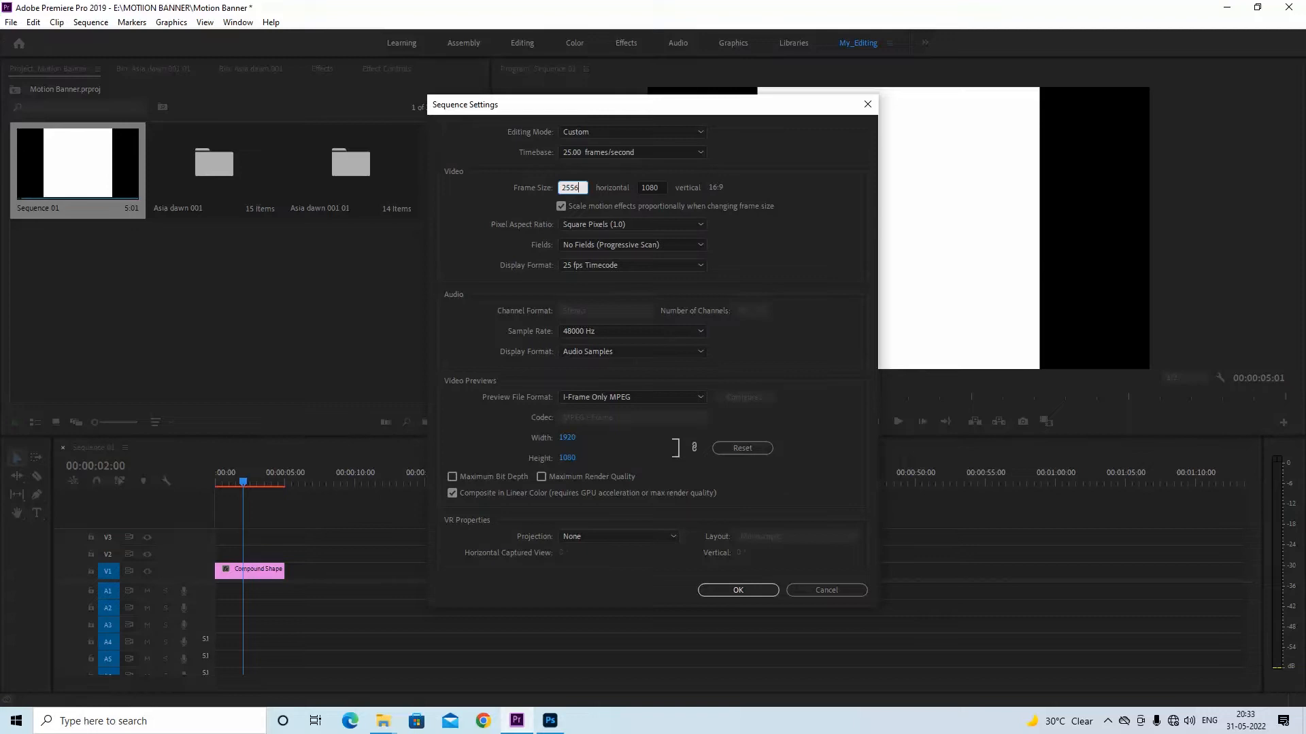
key(Tab)
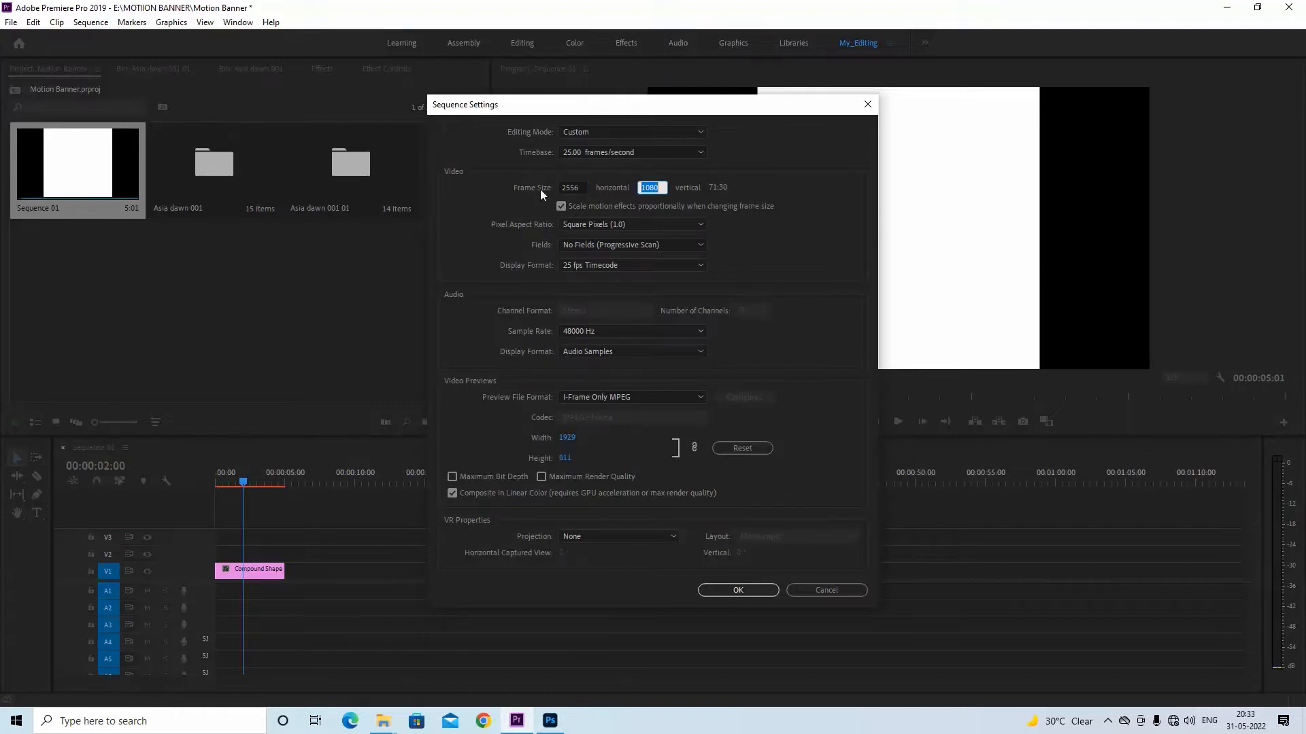
text(2556)
key(Tab)
click(731, 590)
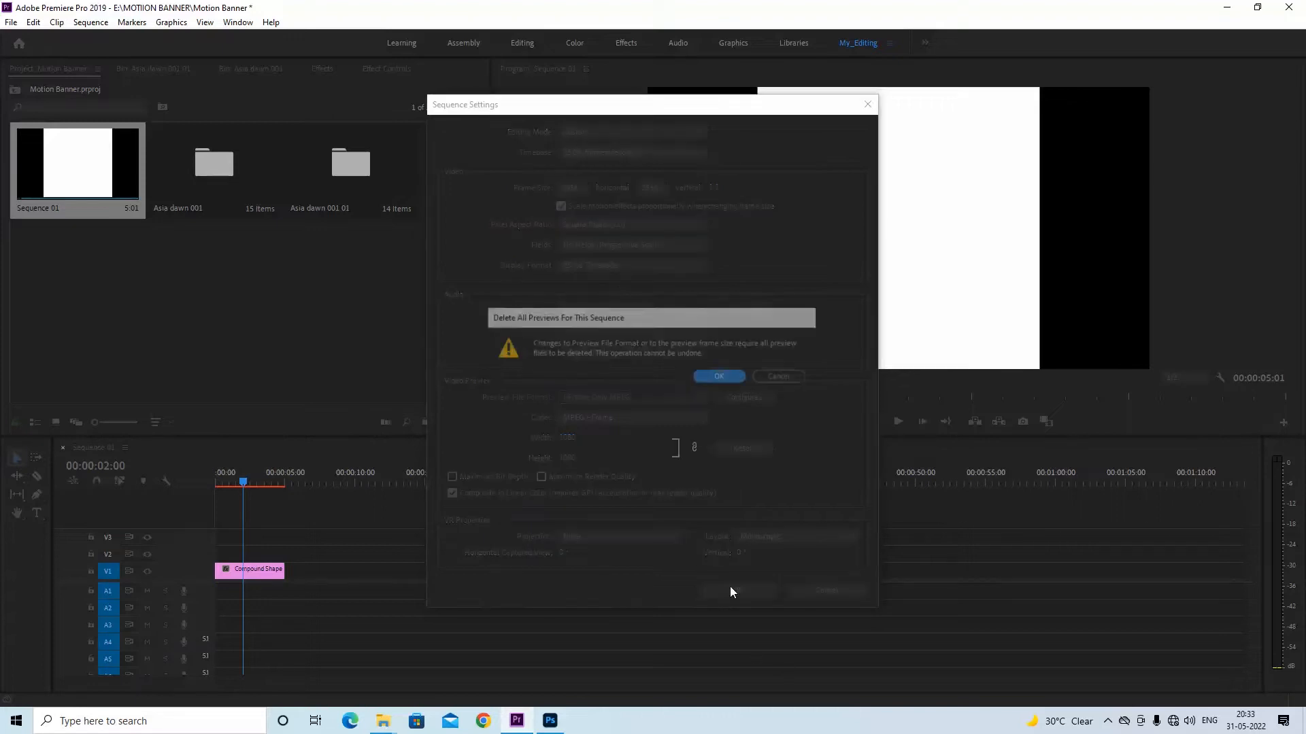
click(714, 376)
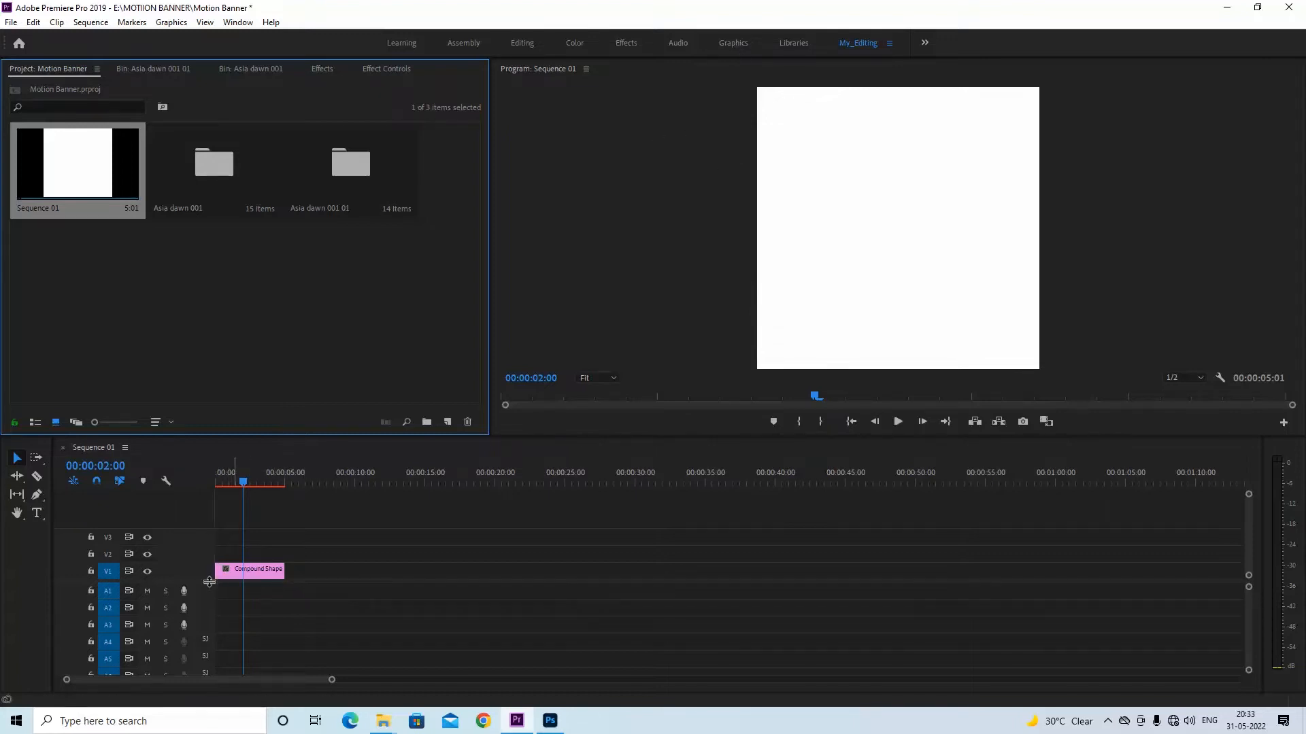
Extend the end of the Compound Shape clip on track V1 to about 00:00:57:13
drag(207, 580, 1020, 609)
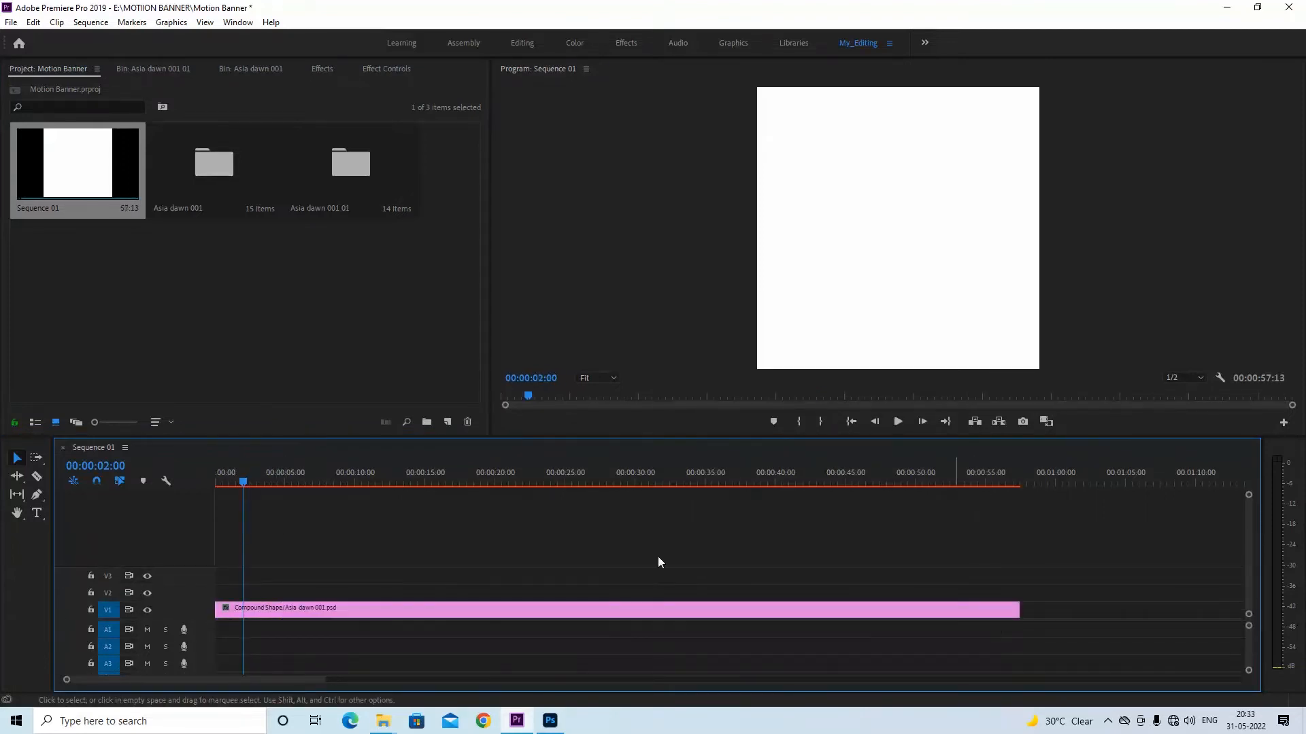
Close the Asia dawn 001 bin panel and show the Layer 18 item in the Asia dawn 001 01 bin
click(238, 69)
click(181, 65)
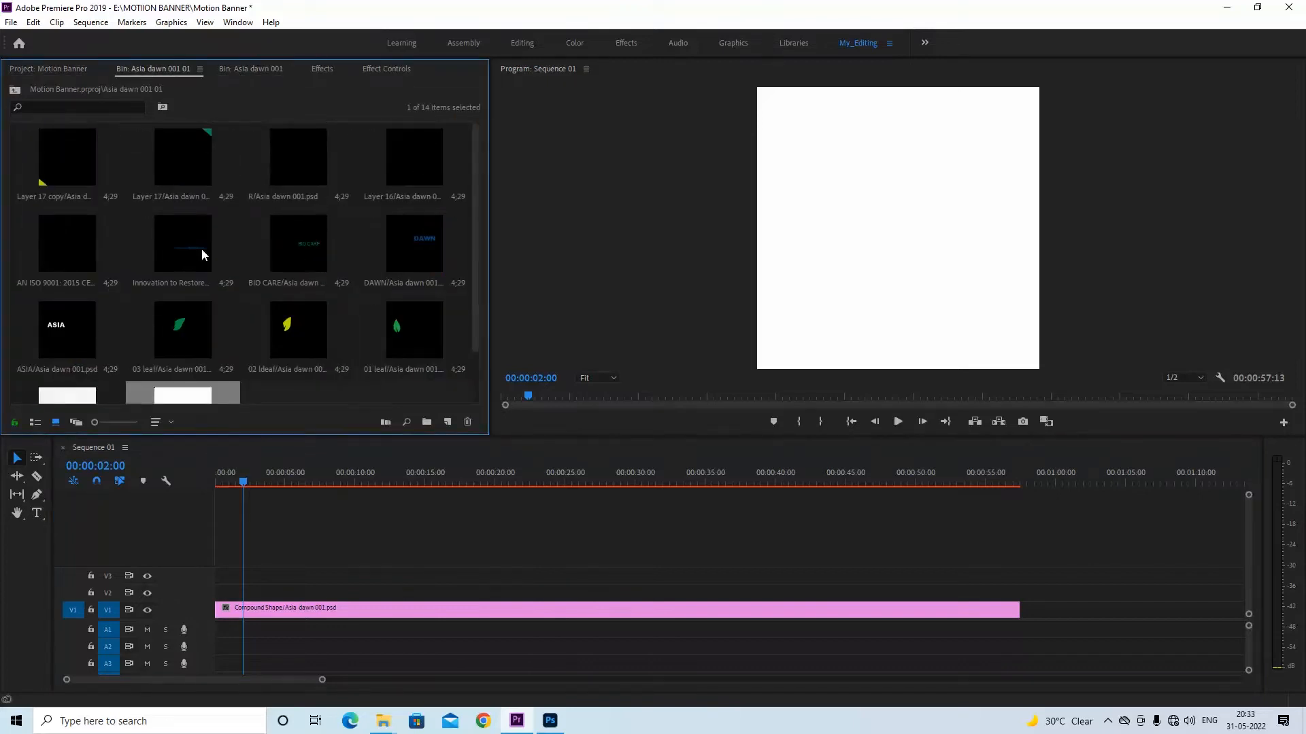
click(257, 70)
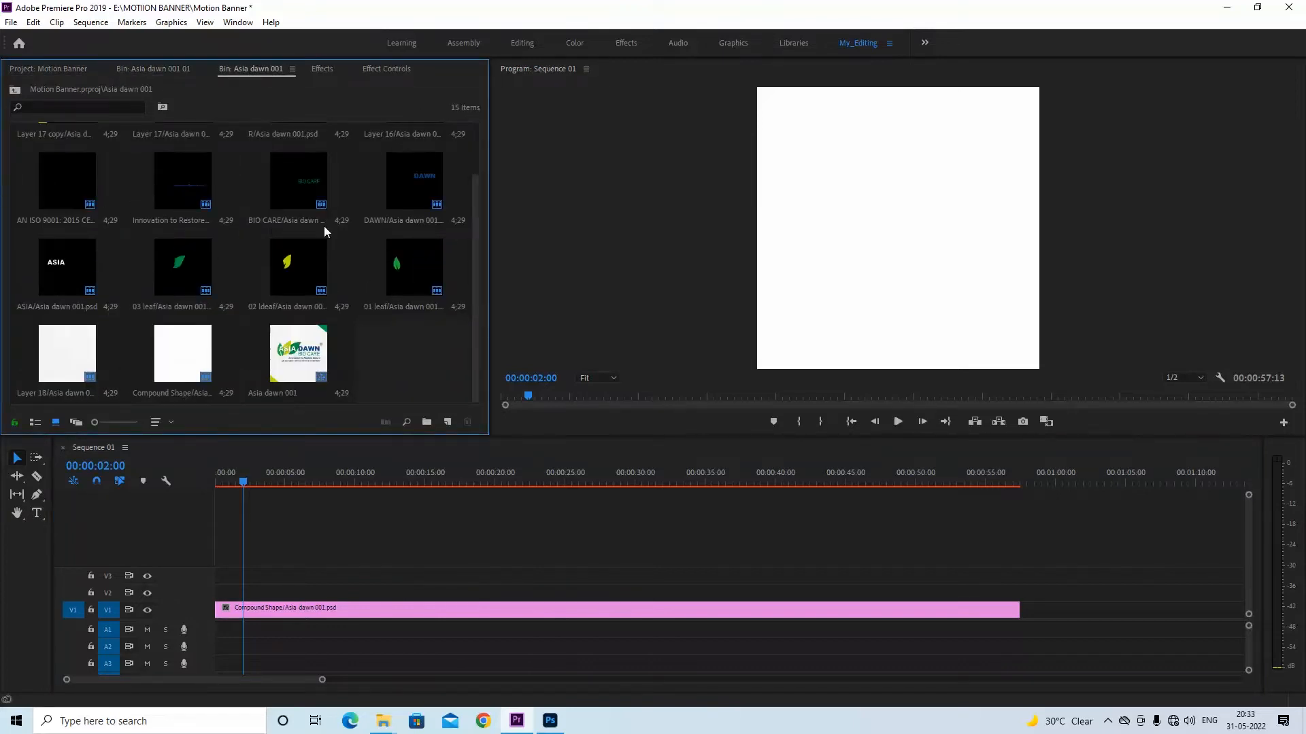
right_click(298, 66)
click(321, 72)
click(160, 68)
scroll(208, 317, down, 1)
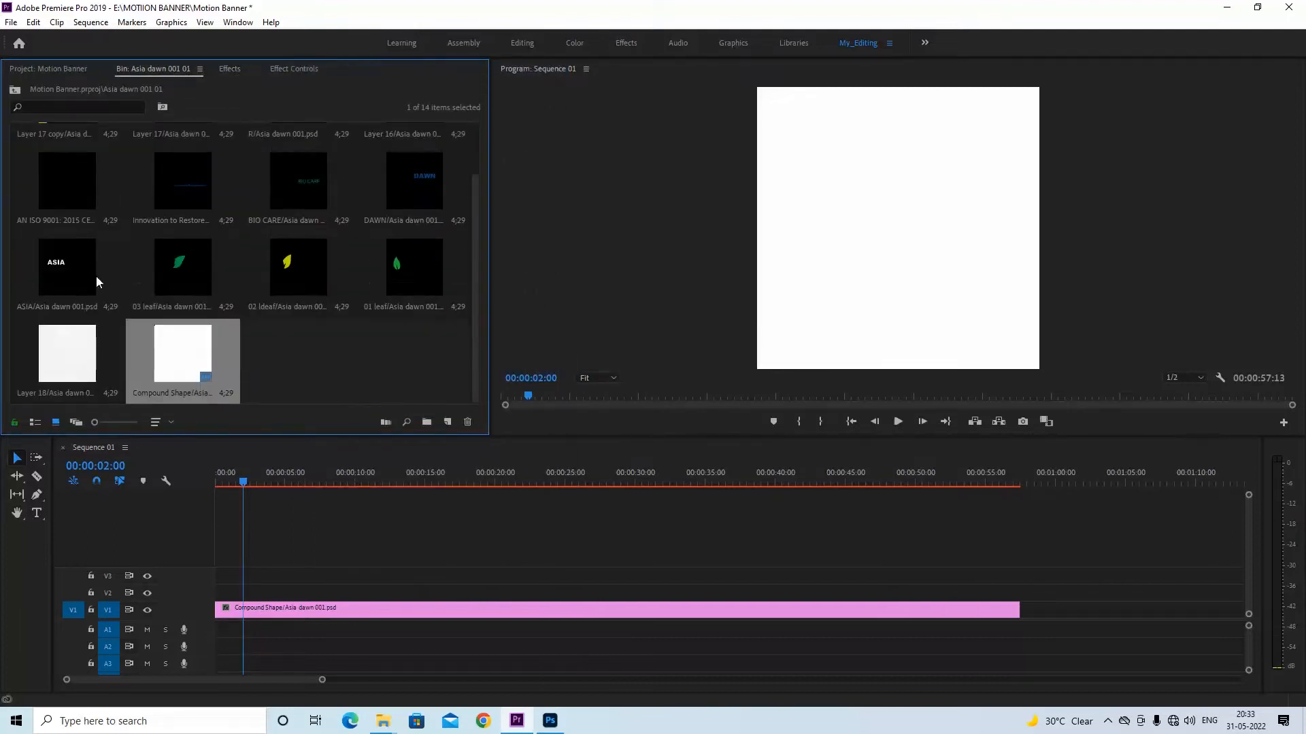
Preview Layer 18 in the Source monitor and close the Source panel
click(71, 367)
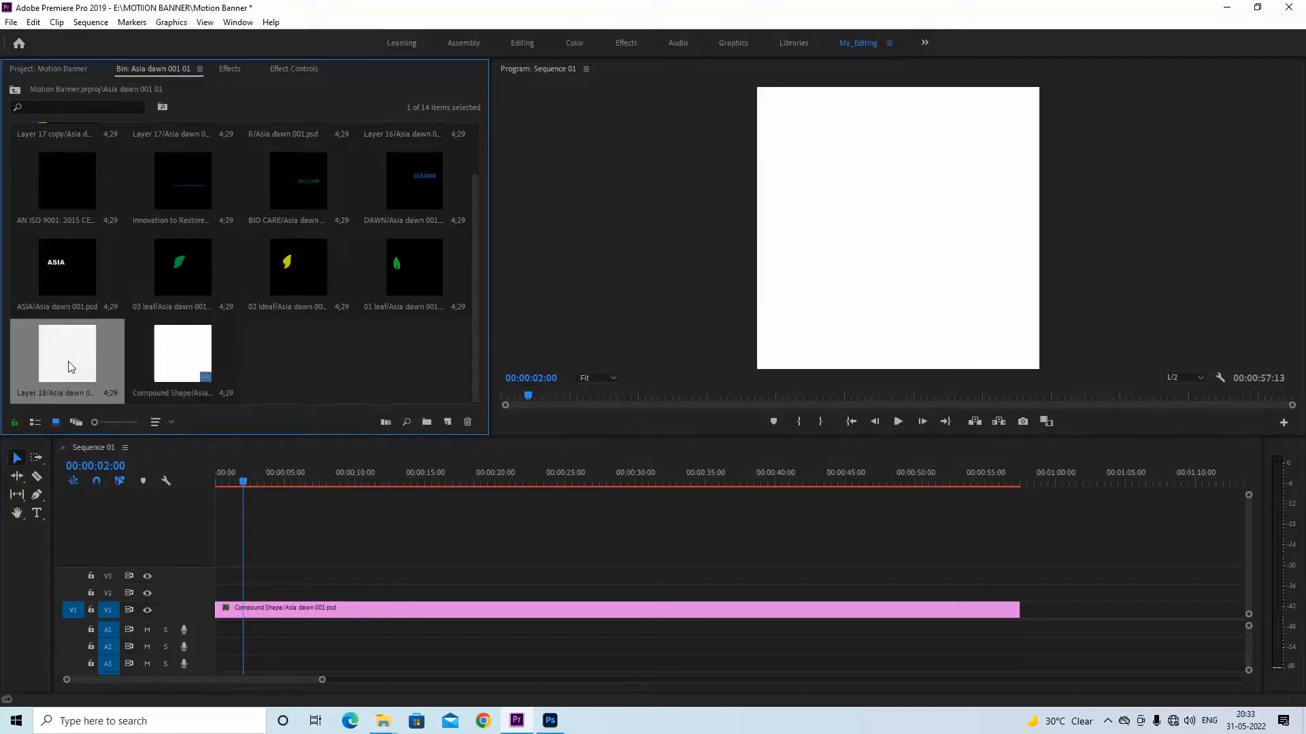
double_click(72, 365)
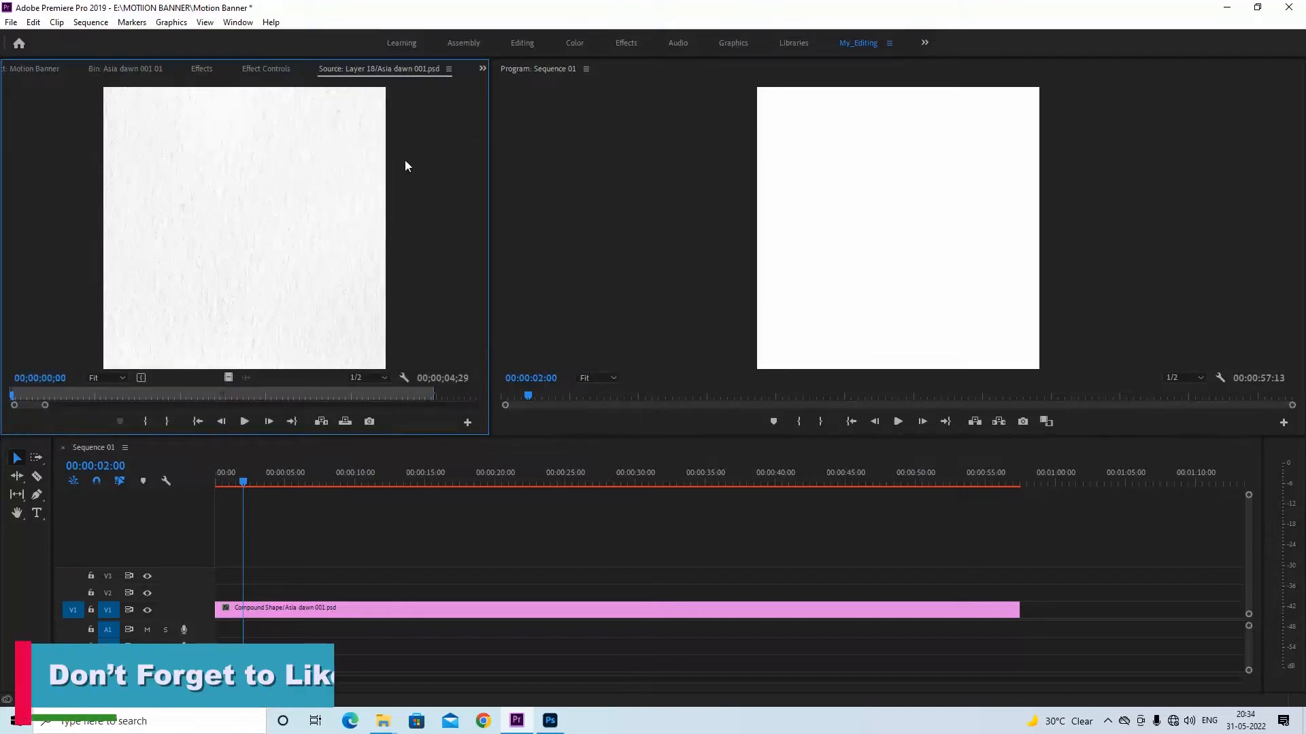
click(449, 69)
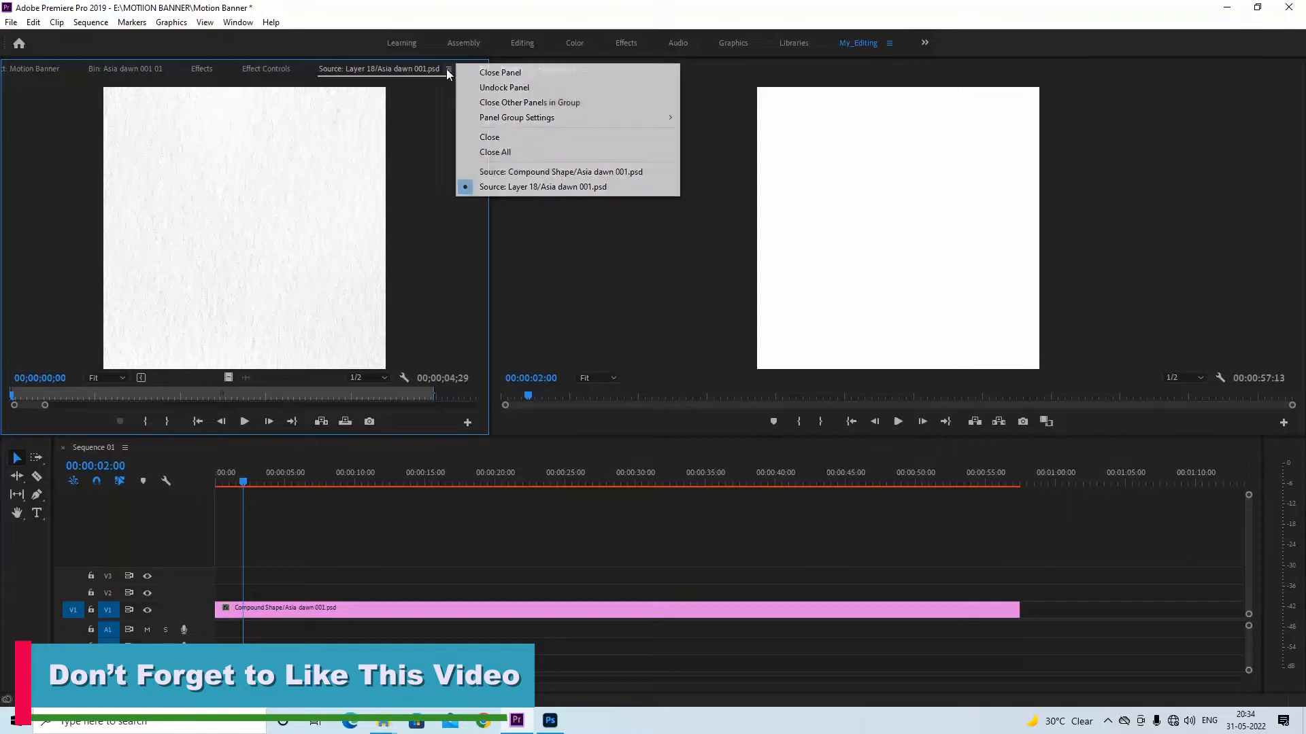
click(483, 76)
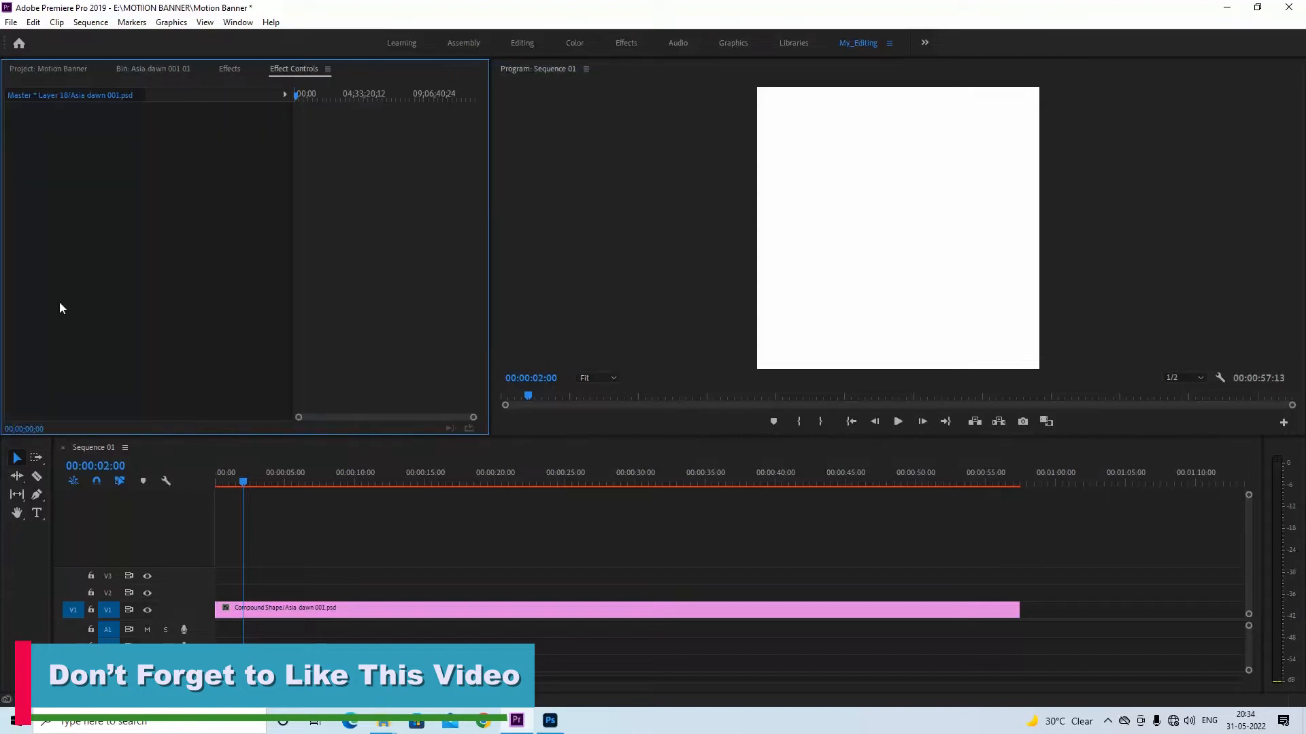
Place Layer 18 from the Asia dawn 001 01 bin at the start of track V2 and extend it to the Compound Shape clip's end
click(153, 69)
drag(51, 391, 1018, 591)
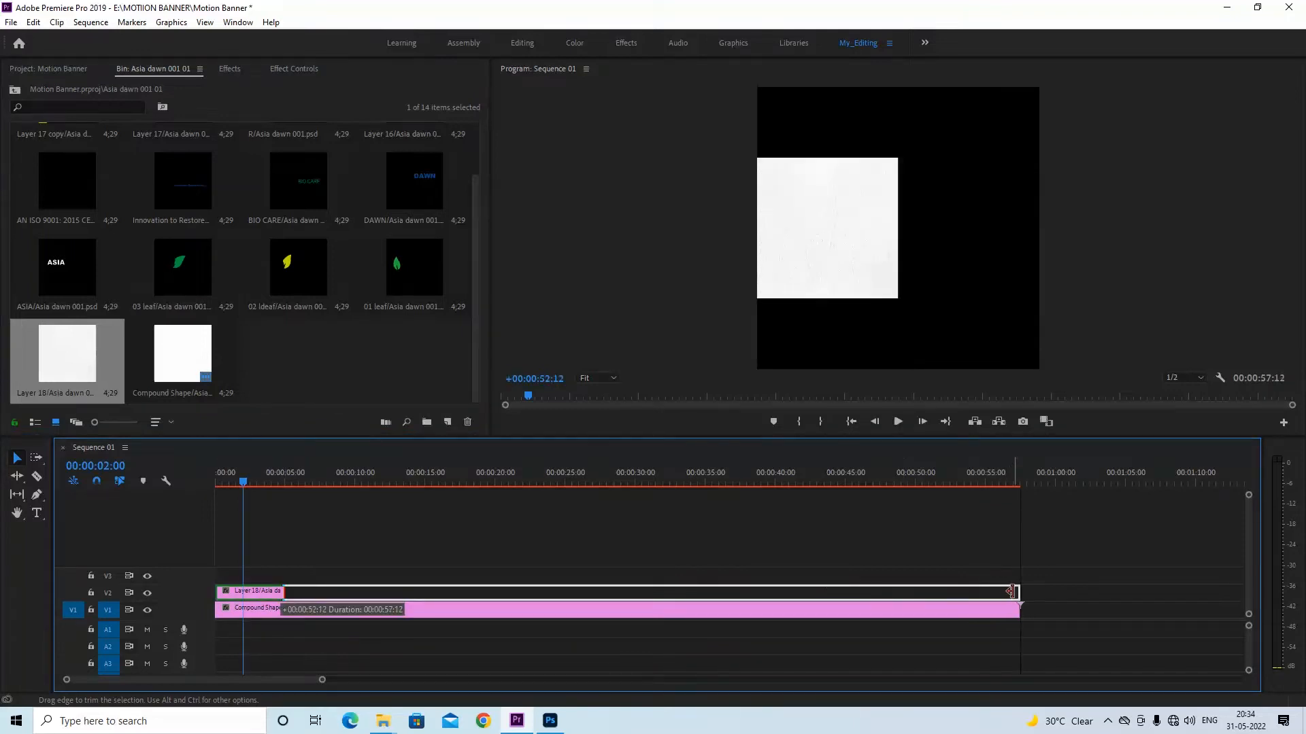
click(408, 598)
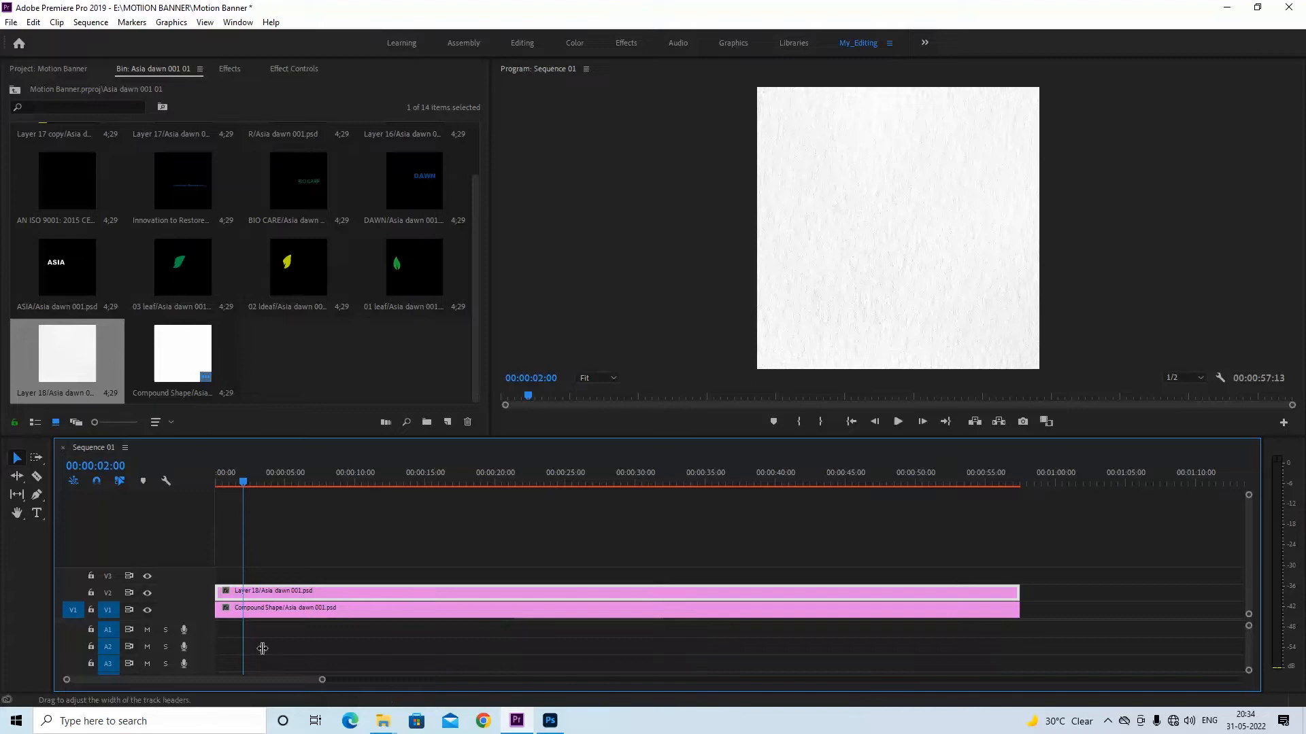
Delete the Compound Shape clip beneath Layer 18 on track V1
click(284, 619)
key(Delete)
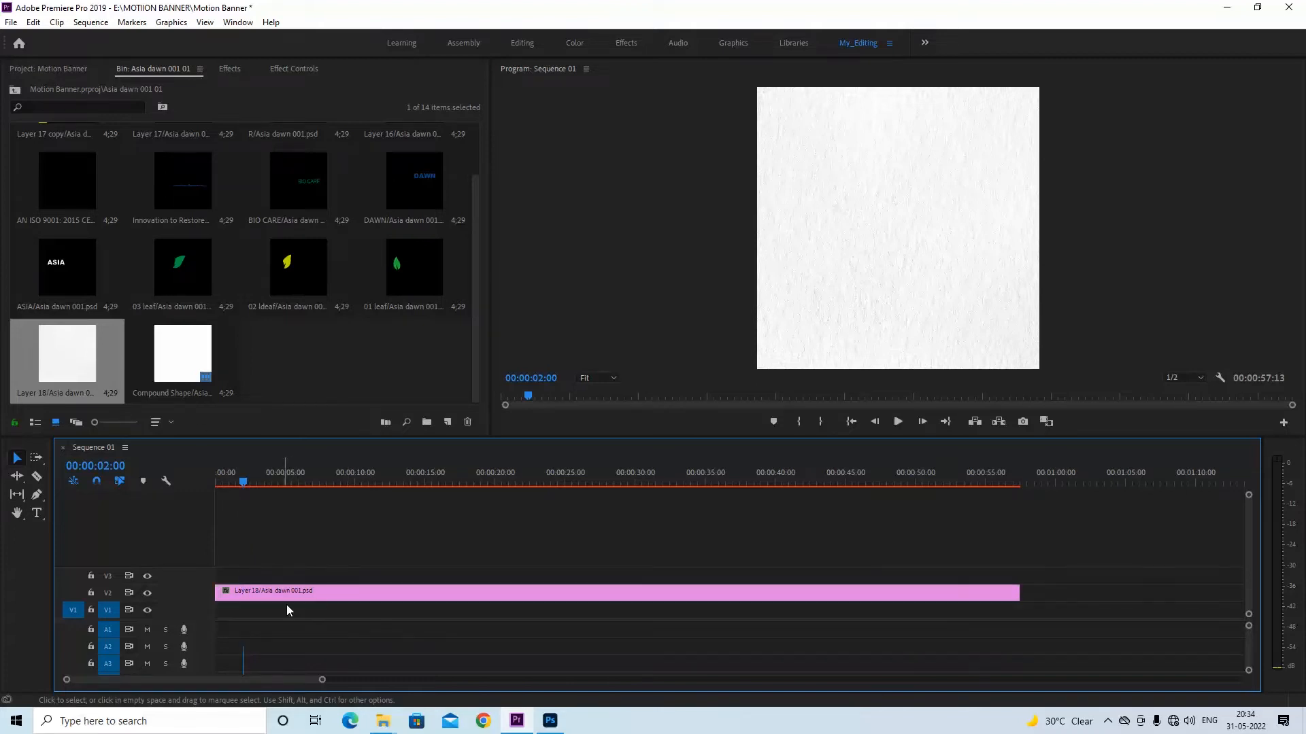
Move the Layer 18 clip to V1 and stack 01 leaf, 02 ldeaf and 03 leaf on V2 to V4, each extended to its full length
drag(295, 593, 295, 611)
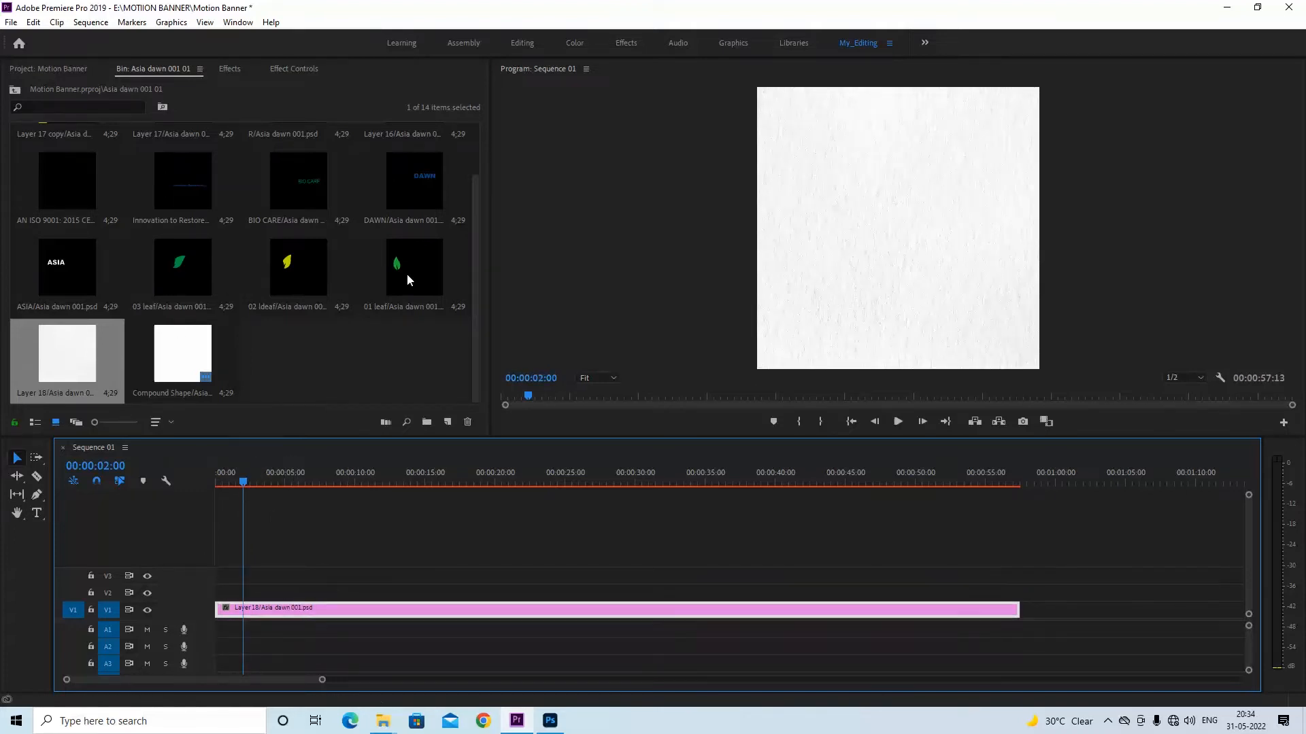
drag(409, 276, 1019, 592)
drag(299, 265, 1019, 578)
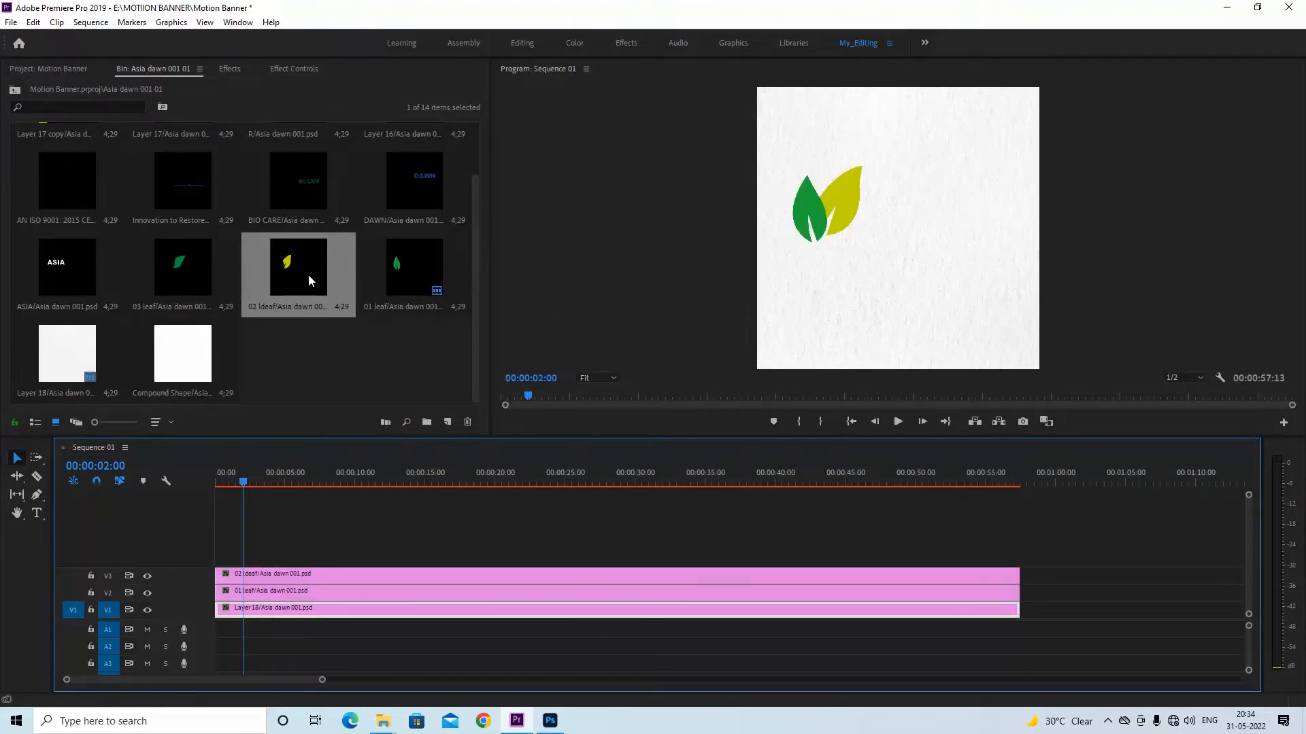
drag(195, 257, 1018, 575)
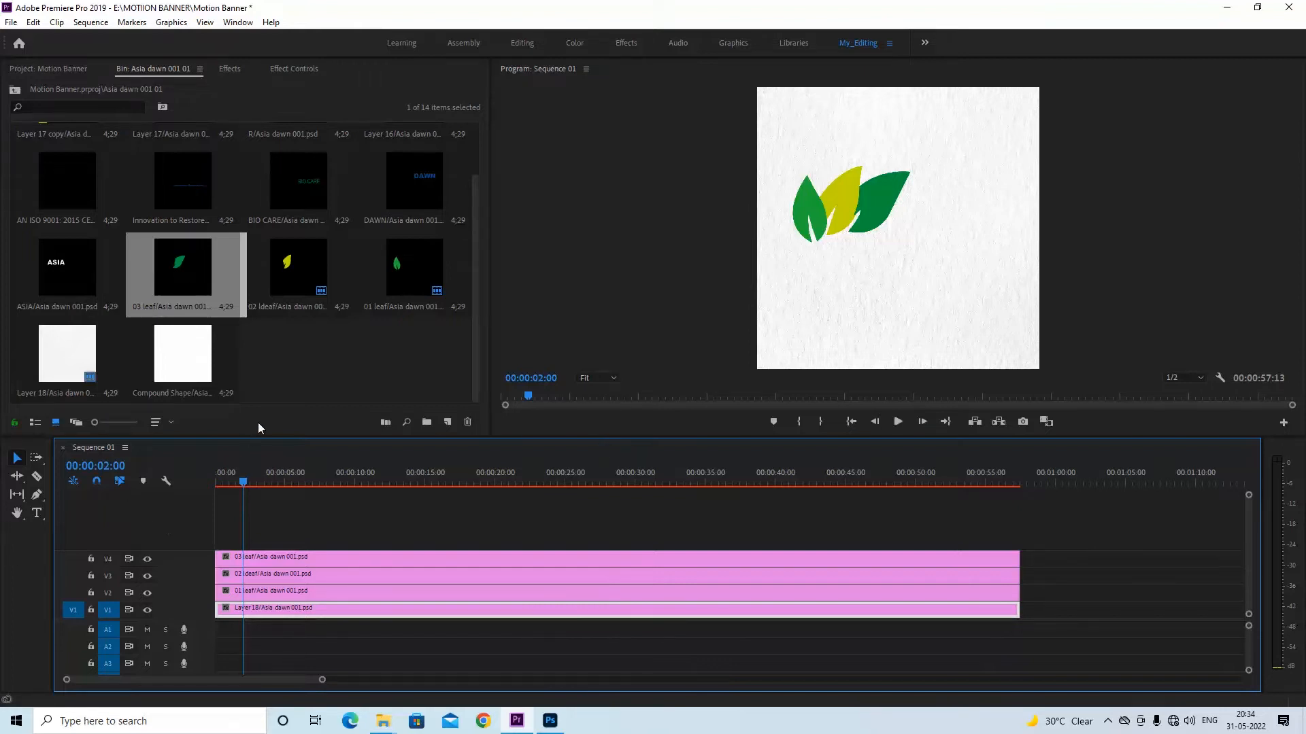
Preview the 02 ldeaf layer in the Source monitor, close that panel and return to the Asia dawn 001 01 bin
mouse_move(474, 289)
mouse_down()
mouse_move(475, 236)
mouse_move(484, 329)
mouse_move(464, 256)
mouse_move(467, 306)
mouse_up()
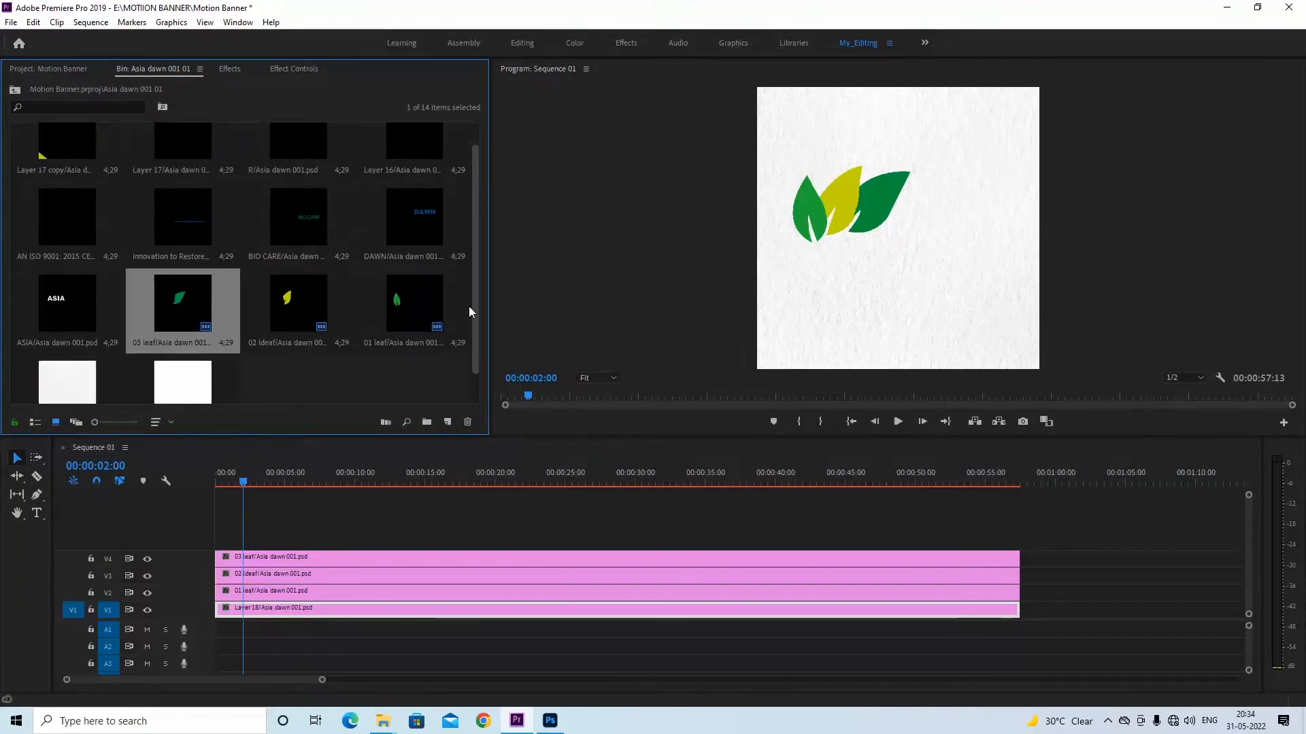
click(297, 298)
double_click(294, 294)
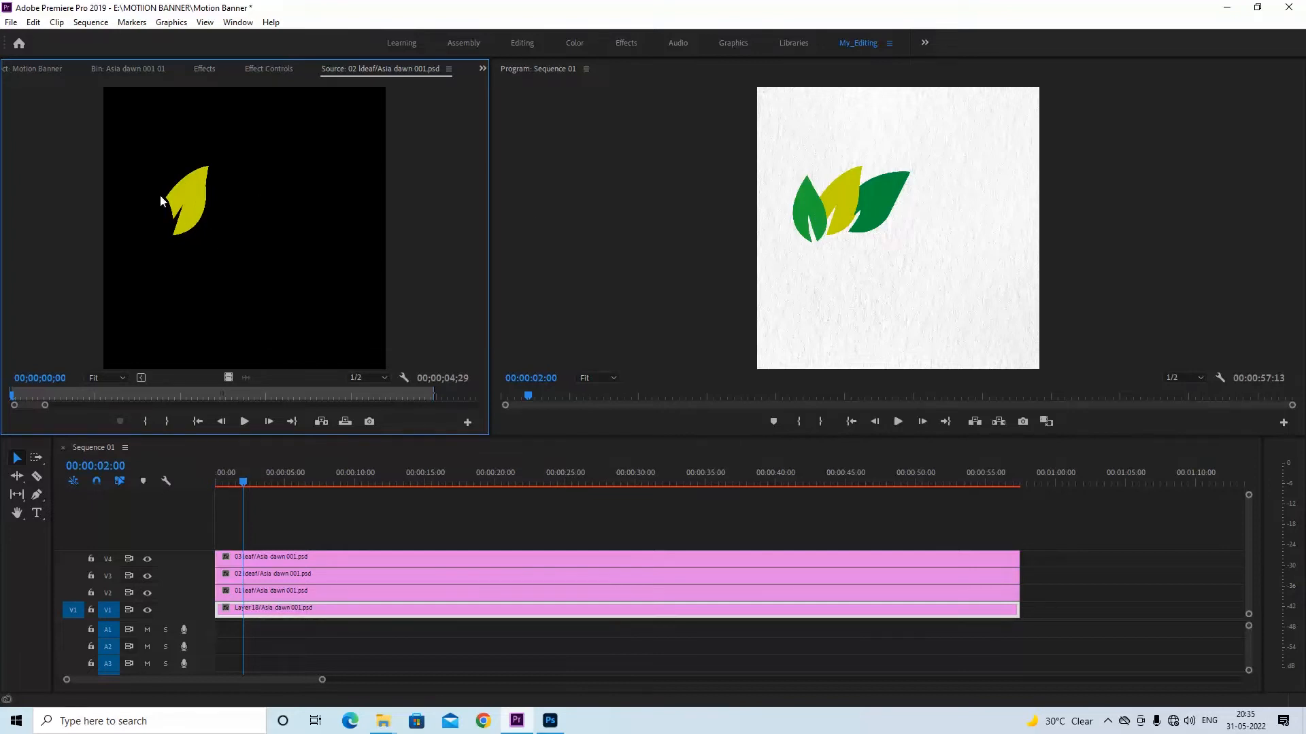
click(448, 69)
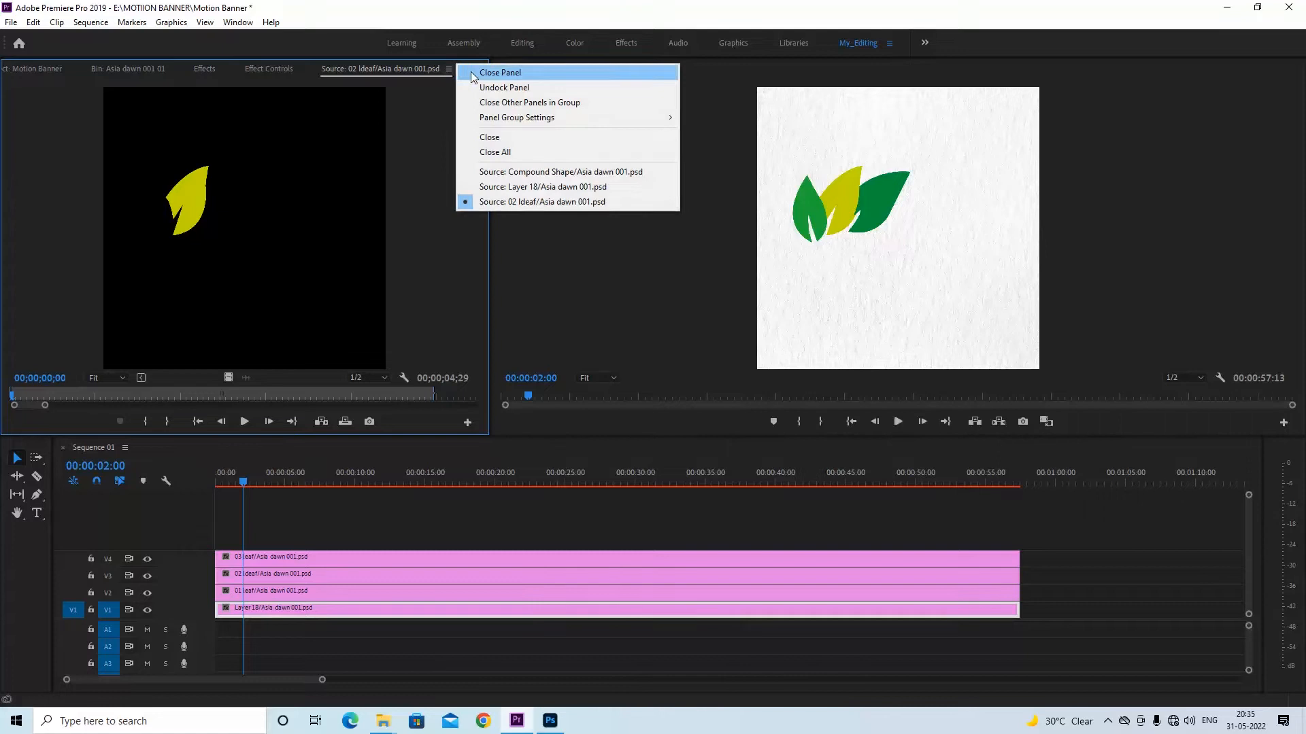
click(476, 73)
click(148, 73)
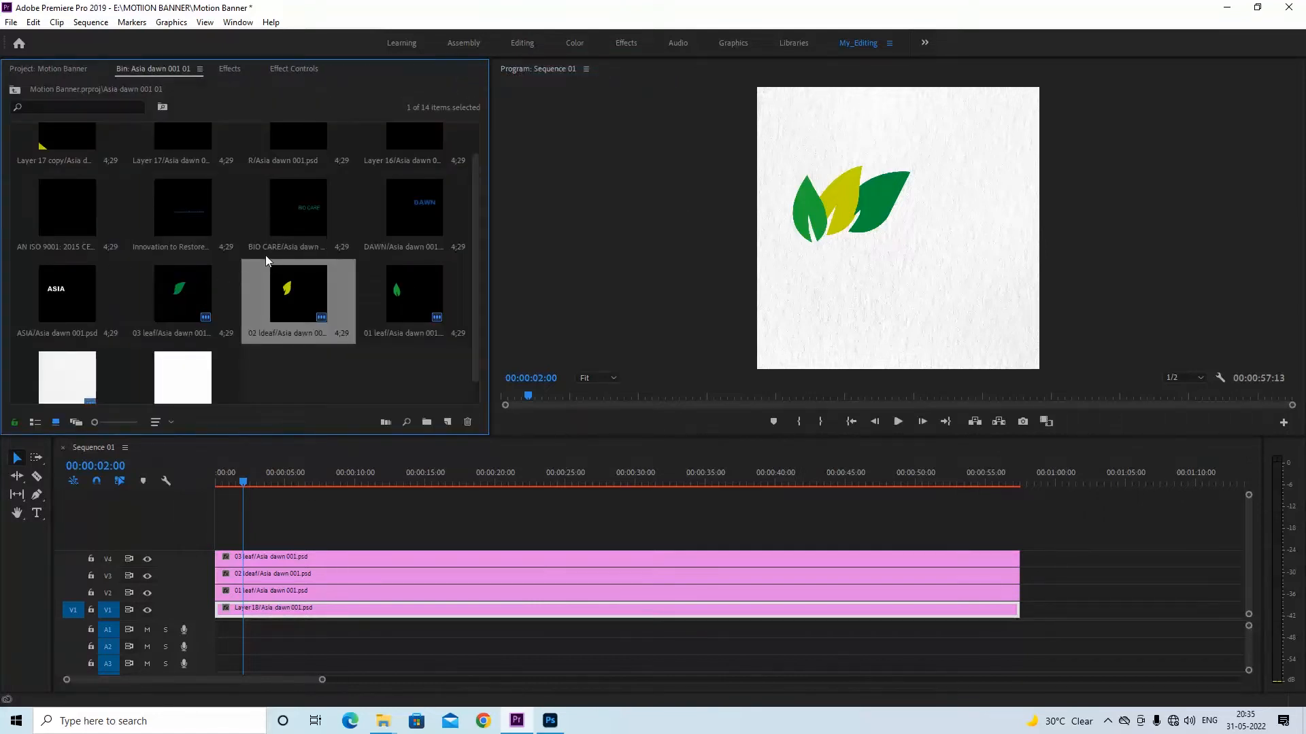
Stack the ASIA, DAWN, BIO CARE and Innovation to Restore Nature layers on V5 to V8, each extended to the end of the clips below
drag(56, 288, 1019, 540)
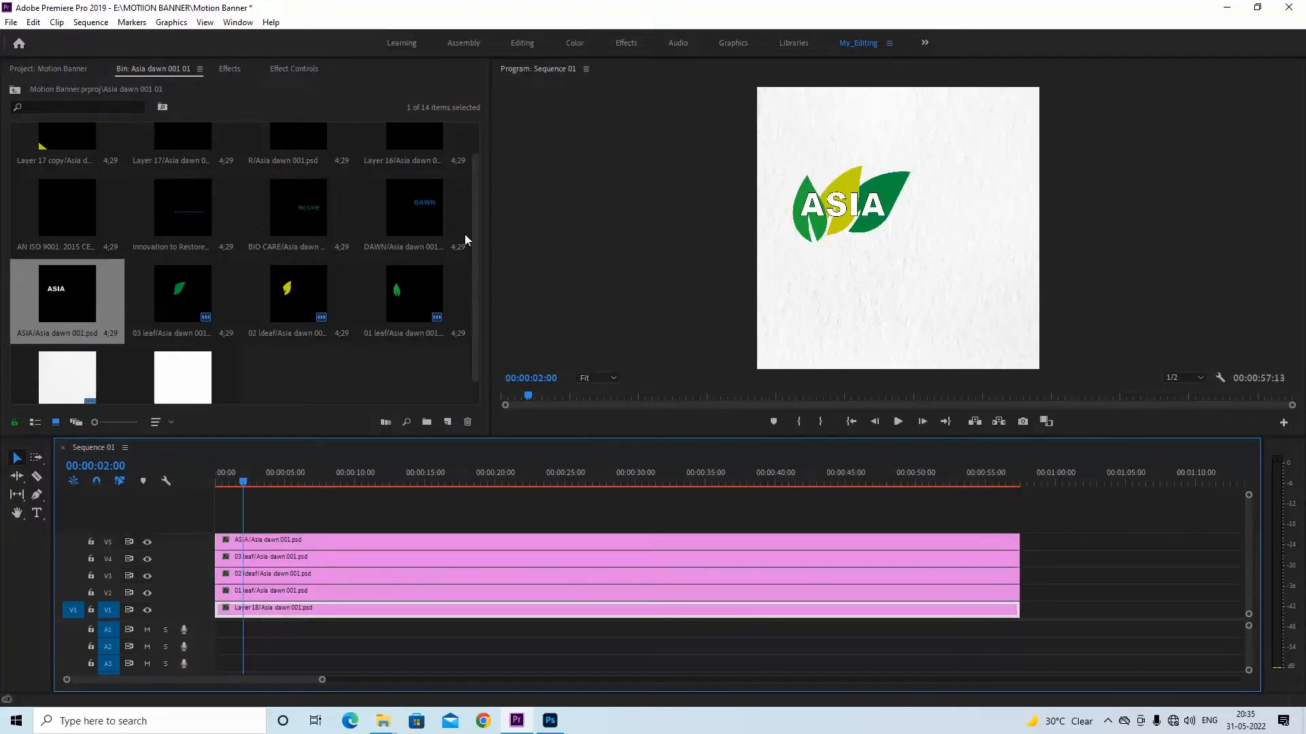
drag(417, 204, 1019, 523)
drag(476, 253, 469, 206)
drag(300, 246, 1019, 509)
drag(182, 245, 1019, 503)
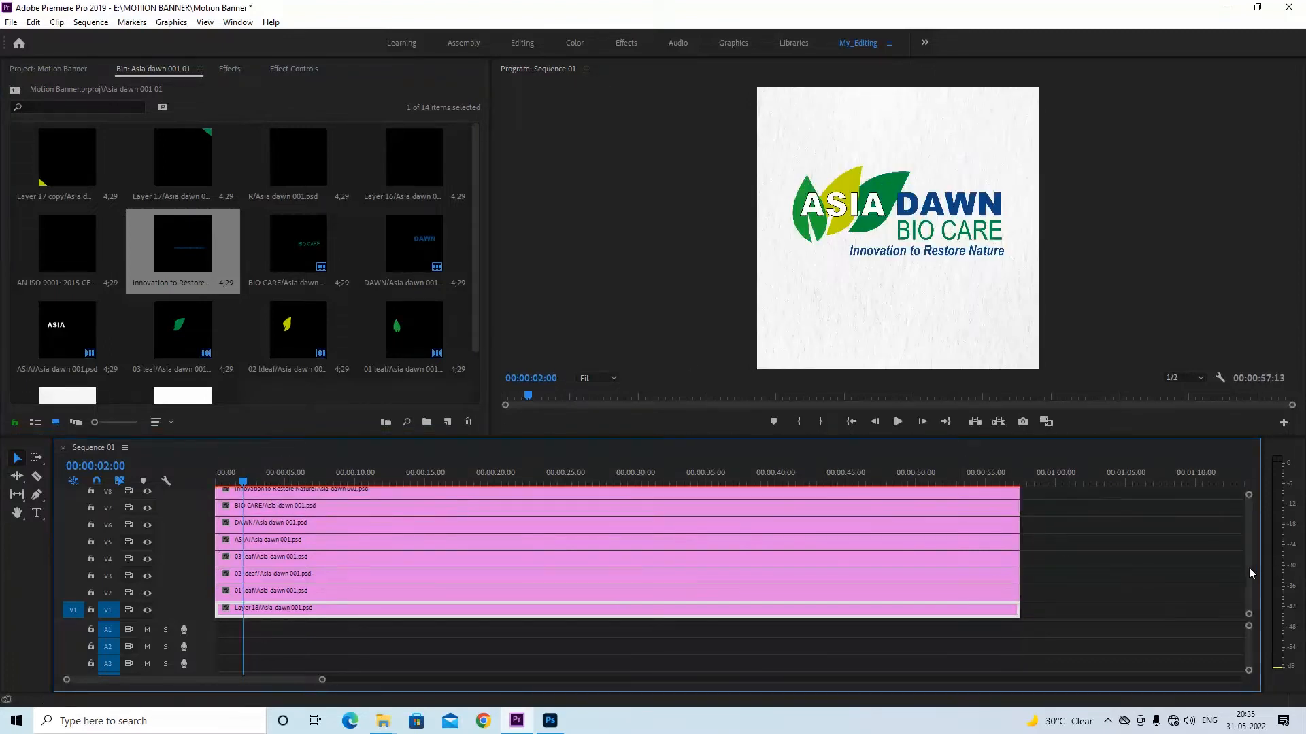
Place the AN ISO 9001: 2015 CERTIFIED COMPANY layer at the start of V9 and extend it to the other clips' end
scroll(1248, 567, up, 3)
drag(57, 245, 218, 530)
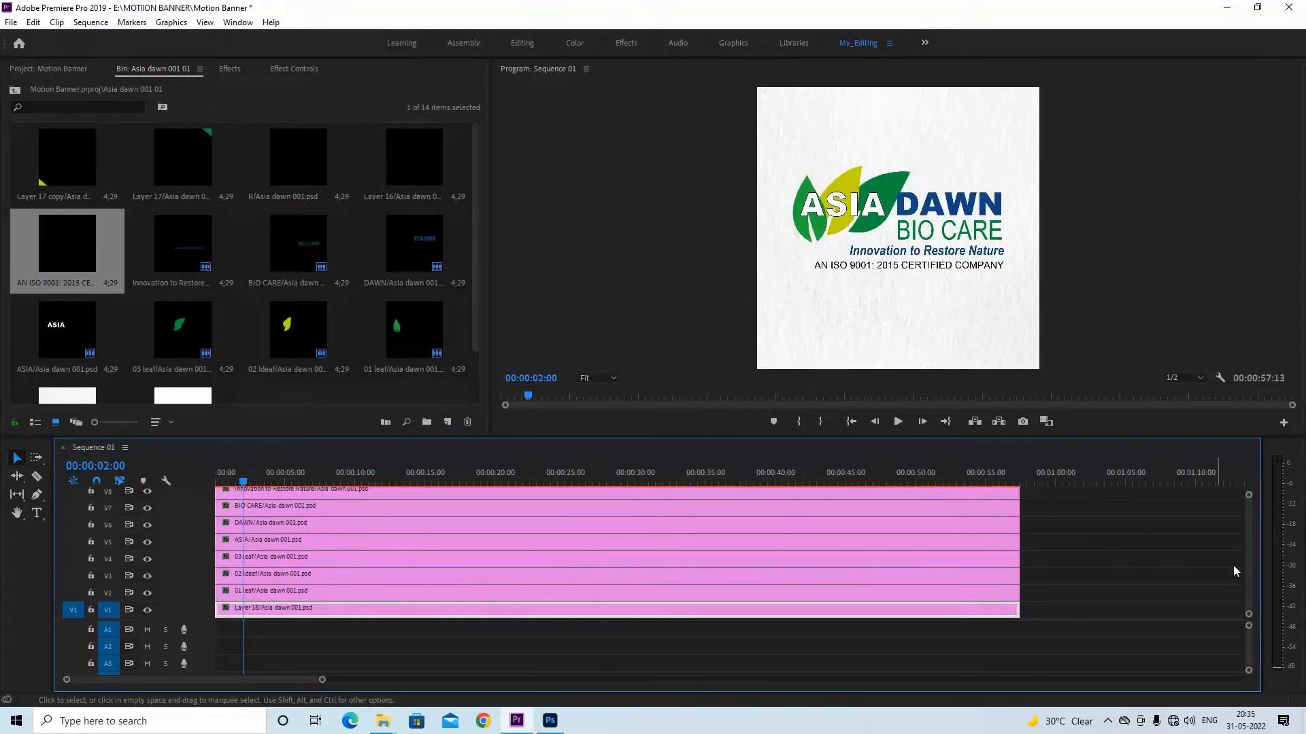
scroll(1248, 563, up, 3)
drag(280, 534, 1019, 535)
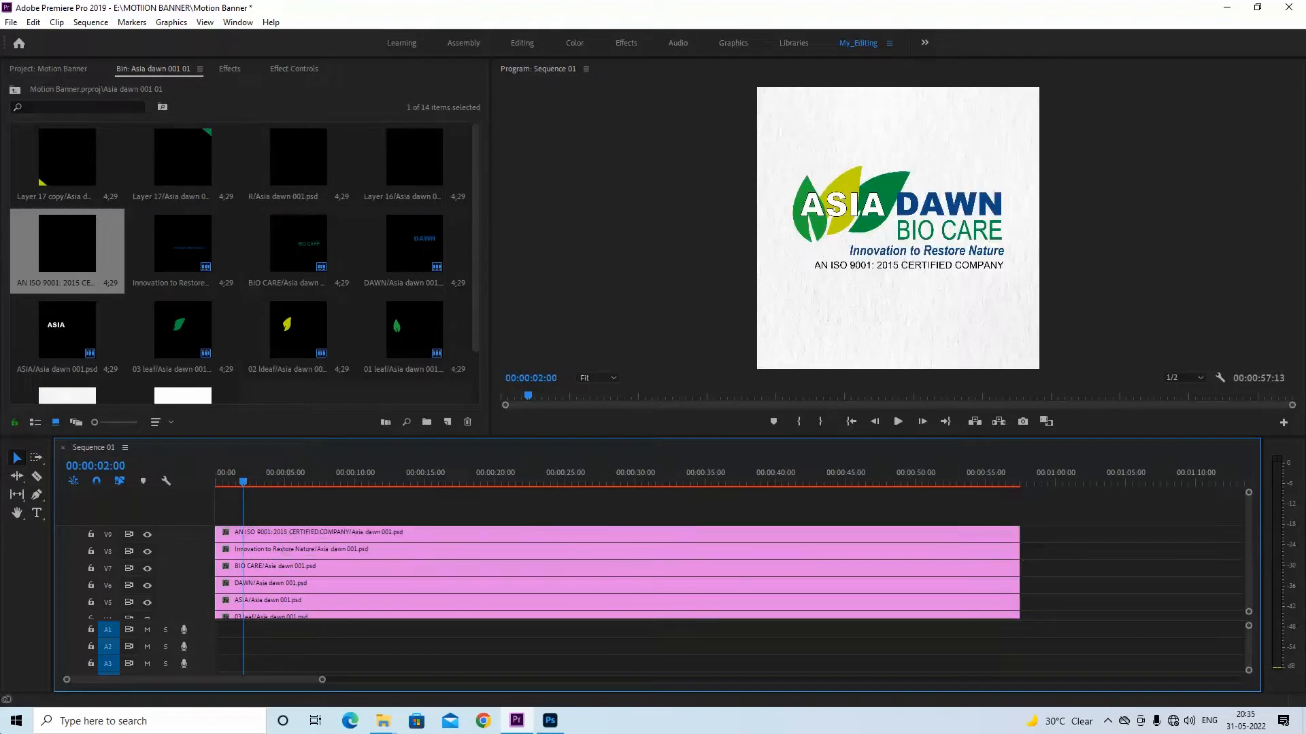
Place Layer 16, the circle outline, at the start of V10 and extend it to the other clips' end
drag(419, 161, 288, 515)
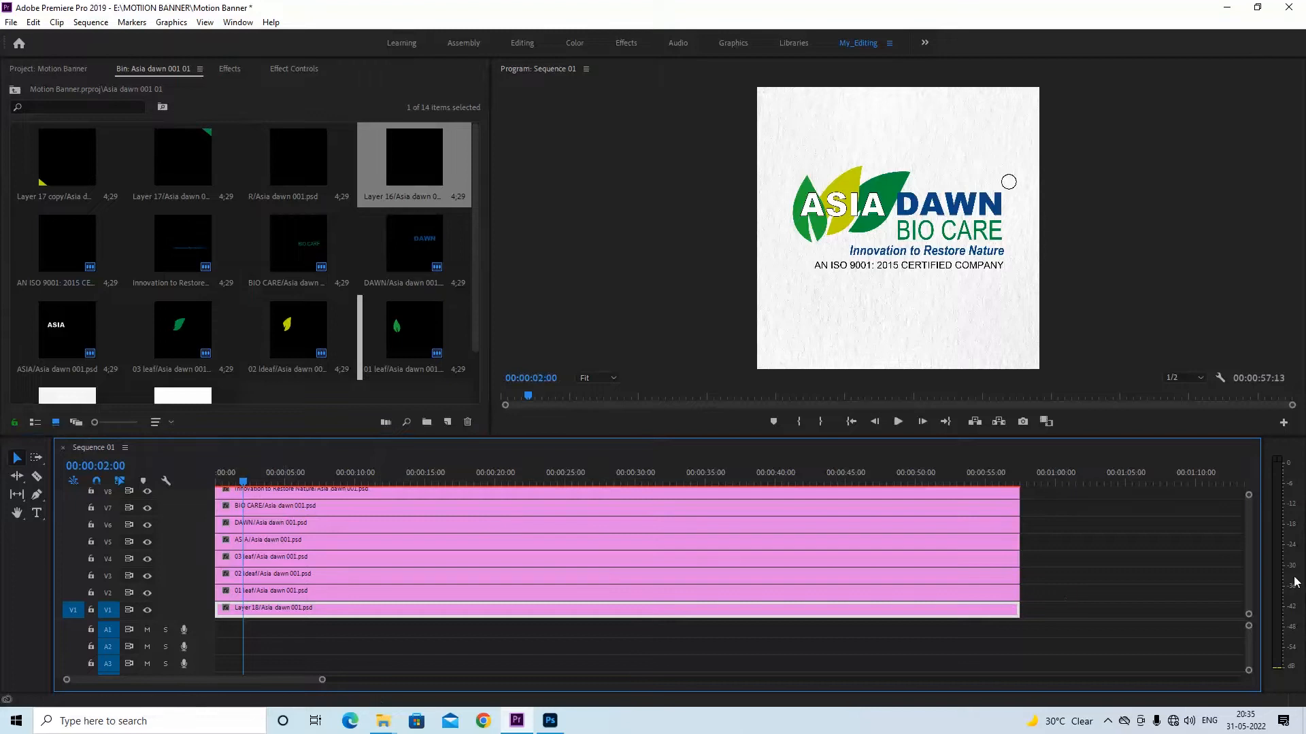
drag(1251, 549, 1250, 507)
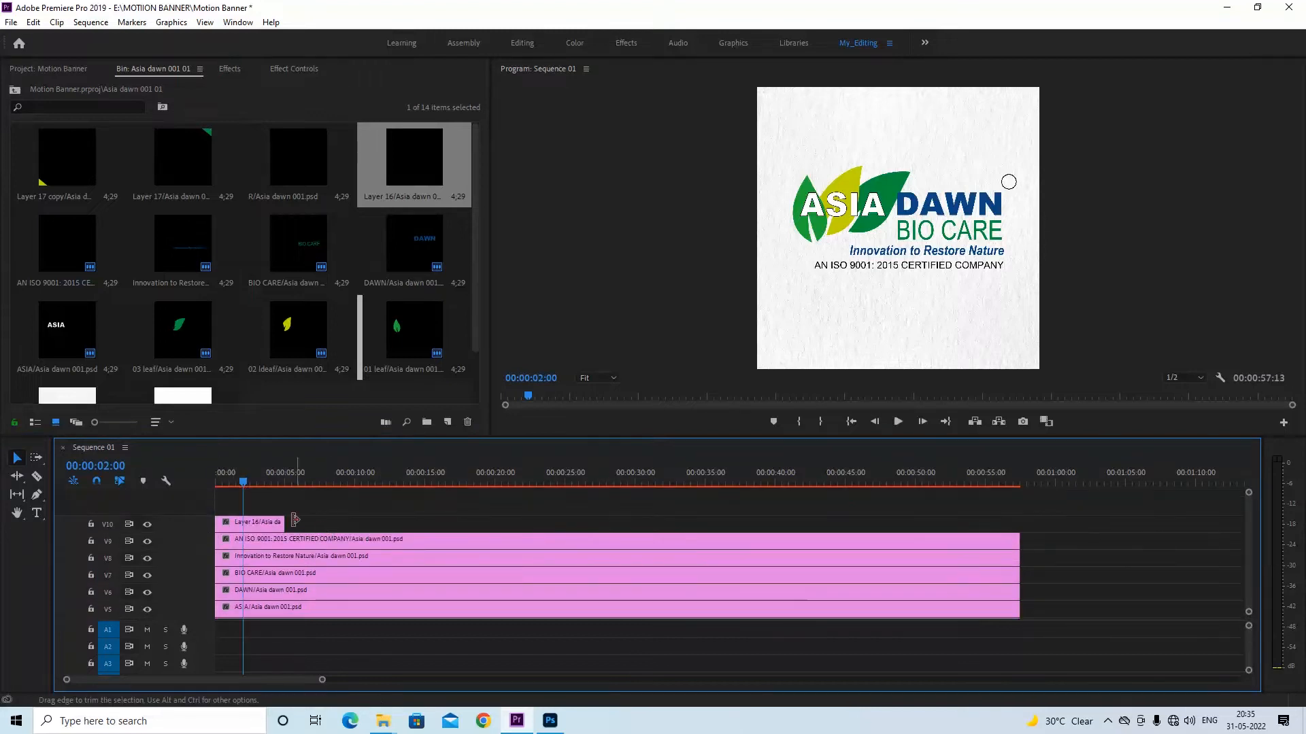
drag(279, 523, 1019, 523)
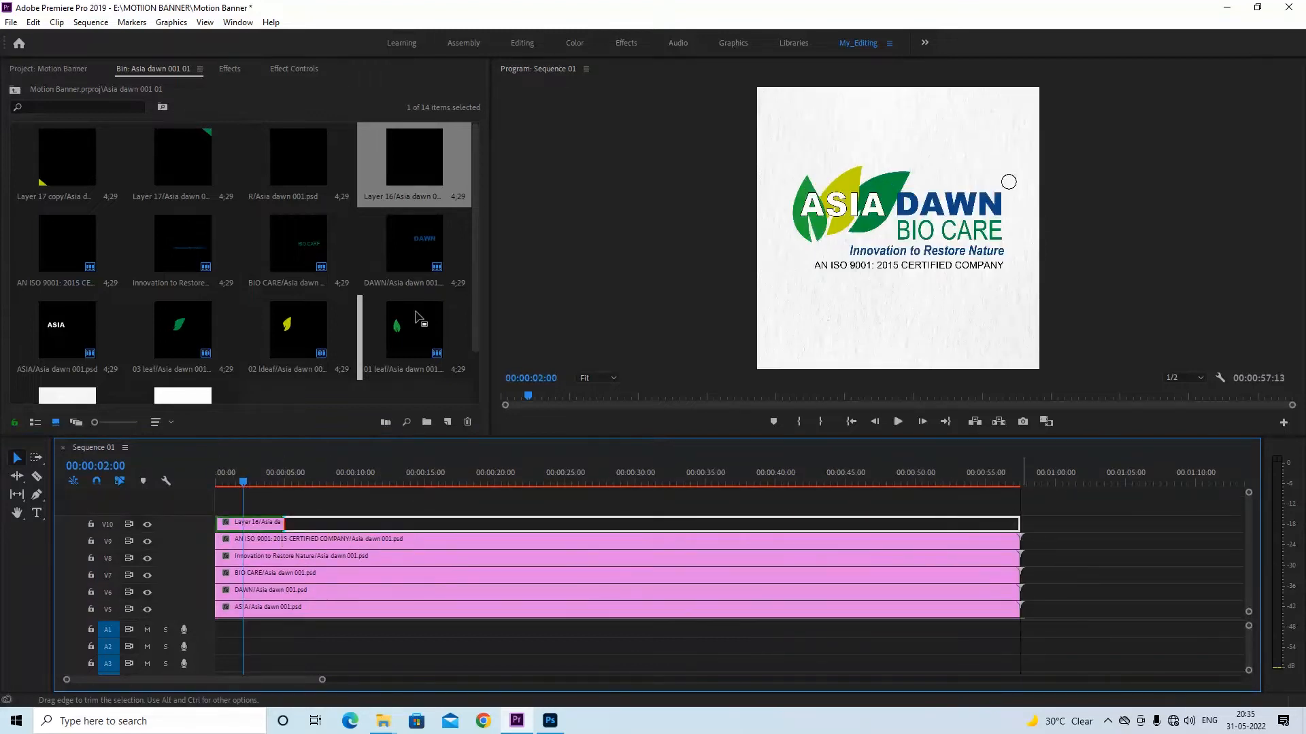
Place the R layer at the start of V11 and extend it to the other clips' end
drag(280, 183, 288, 515)
drag(1251, 549, 1251, 500)
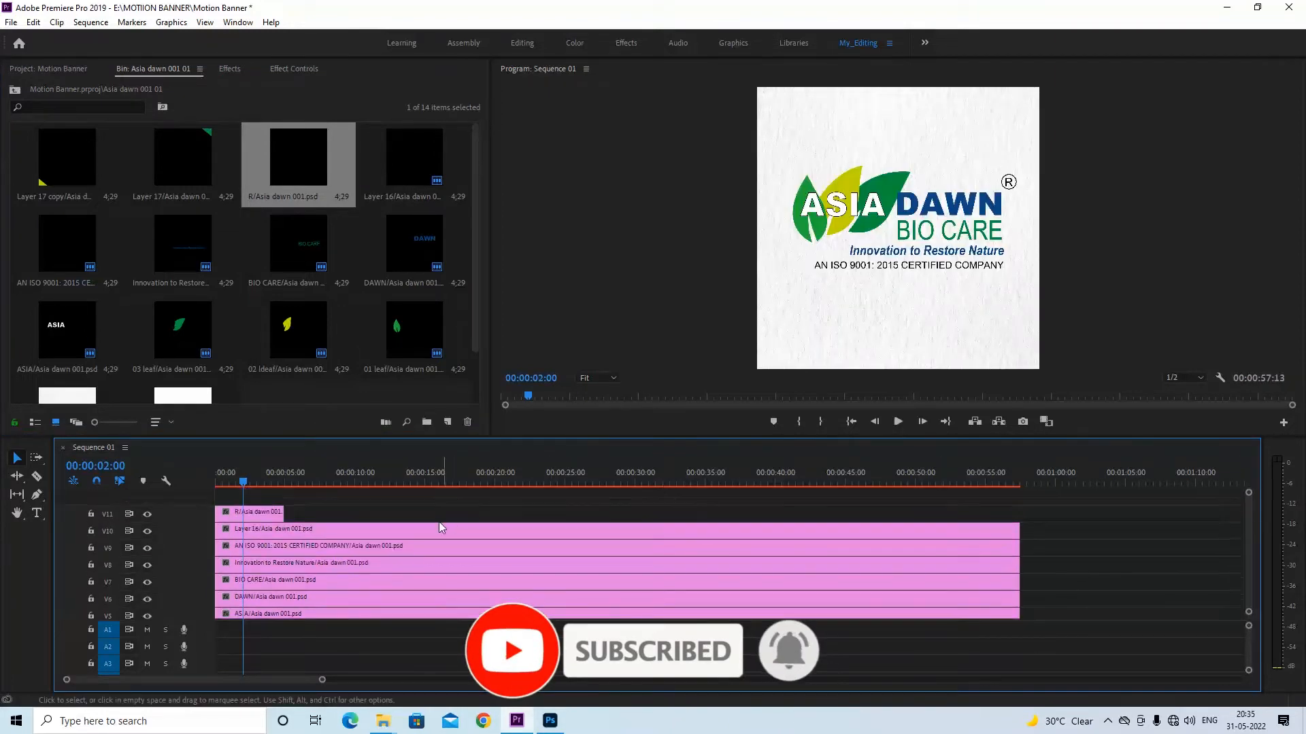
drag(283, 511, 1019, 512)
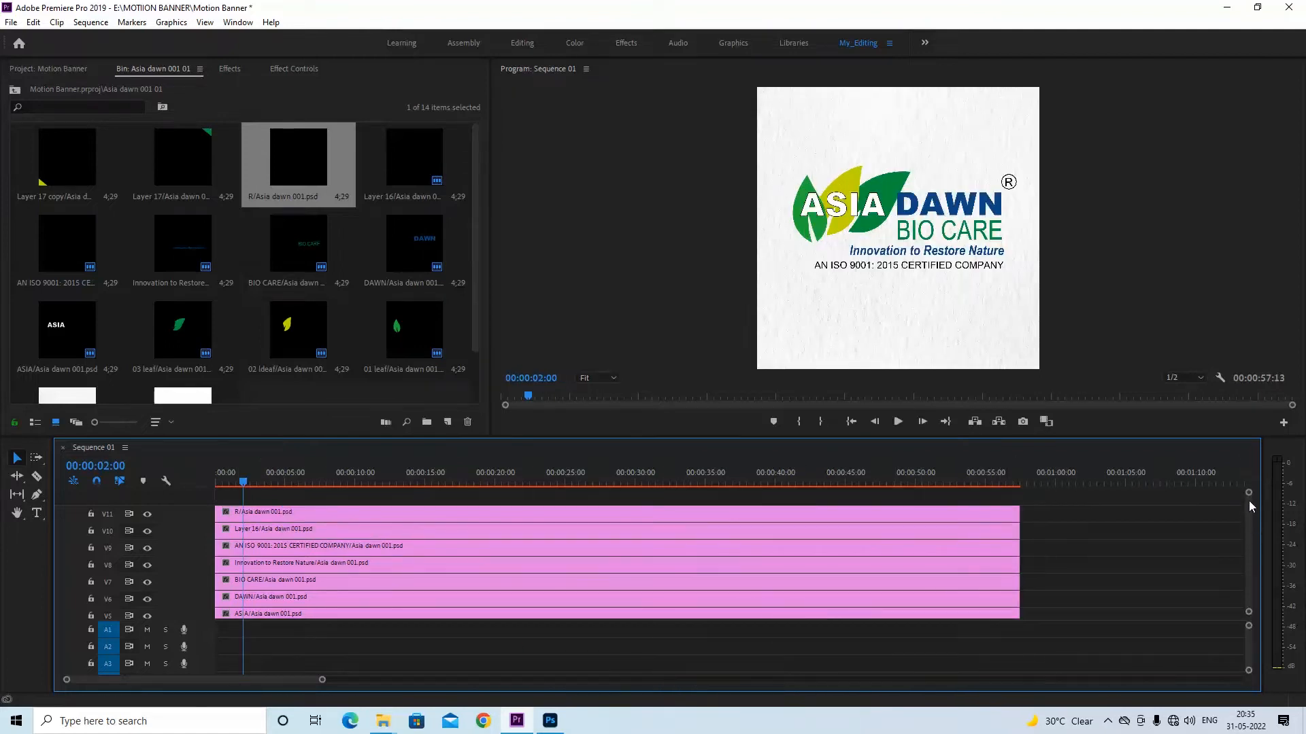
Place Layer 17, the green corner shape, at the start of V12 and extend it to the other clips' end
drag(183, 164, 218, 507)
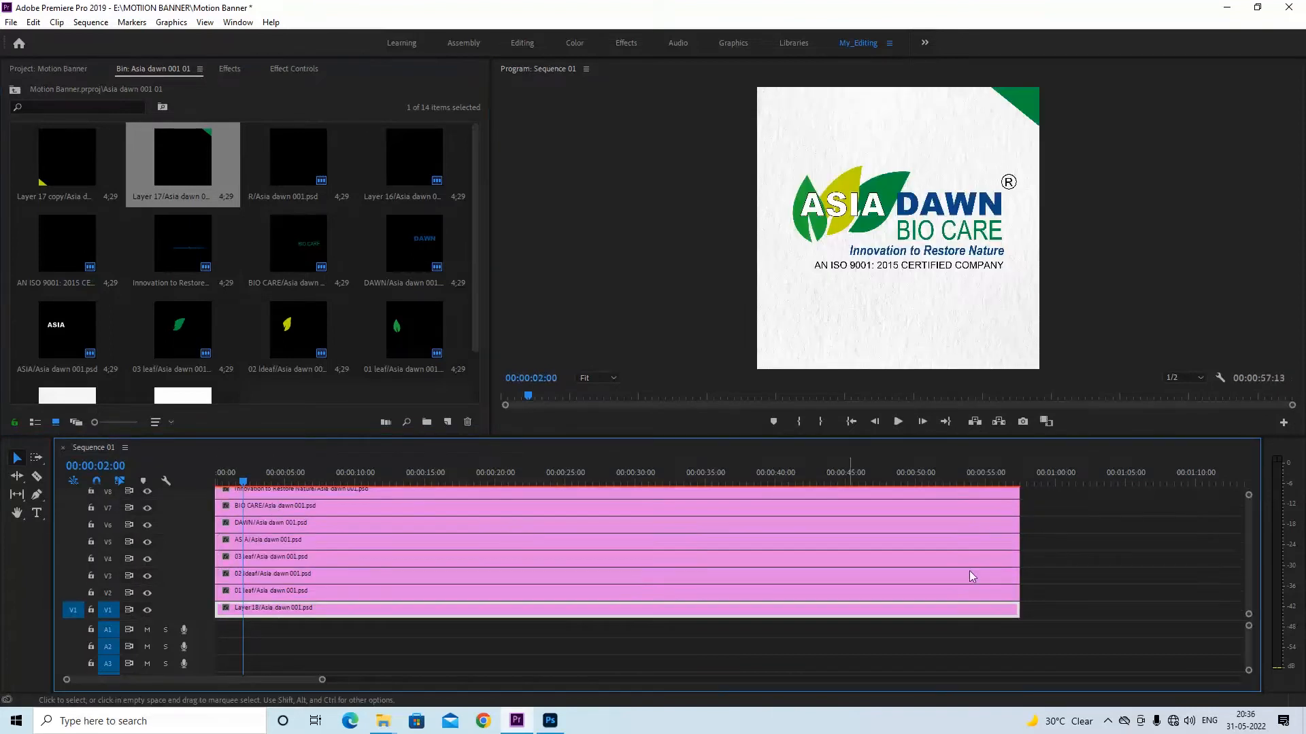
scroll(1245, 559, up, 2)
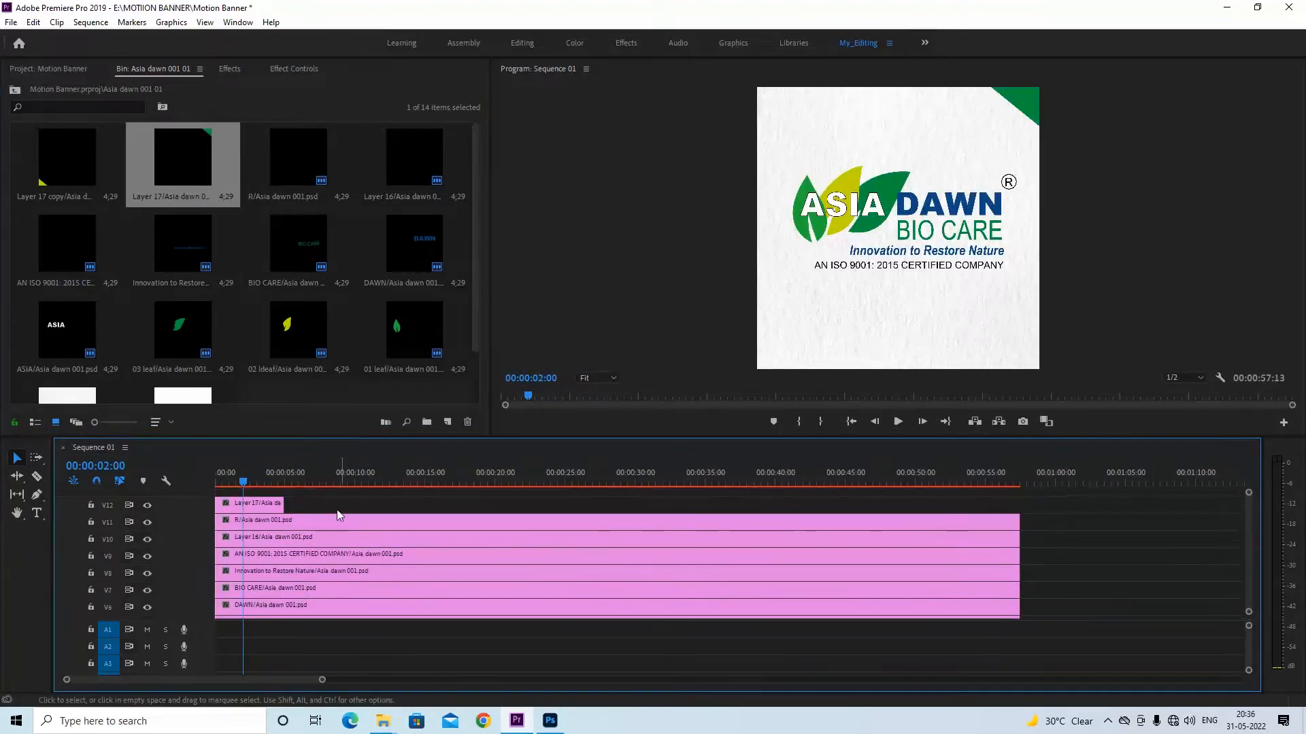
drag(279, 502, 1019, 502)
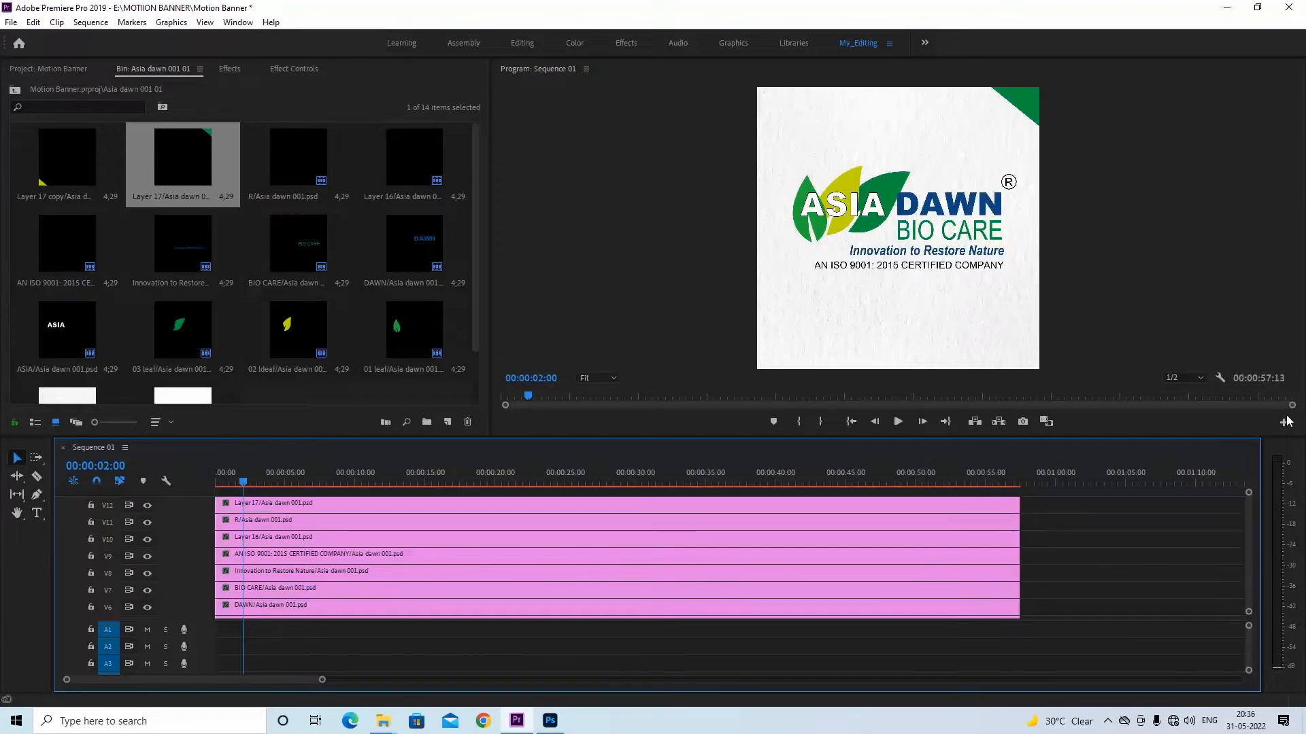
Place Layer 17 copy, the yellow corner shape, at the start of V13 and extend it to the other clips' end
drag(83, 144, 219, 500)
scroll(292, 503, down, 3)
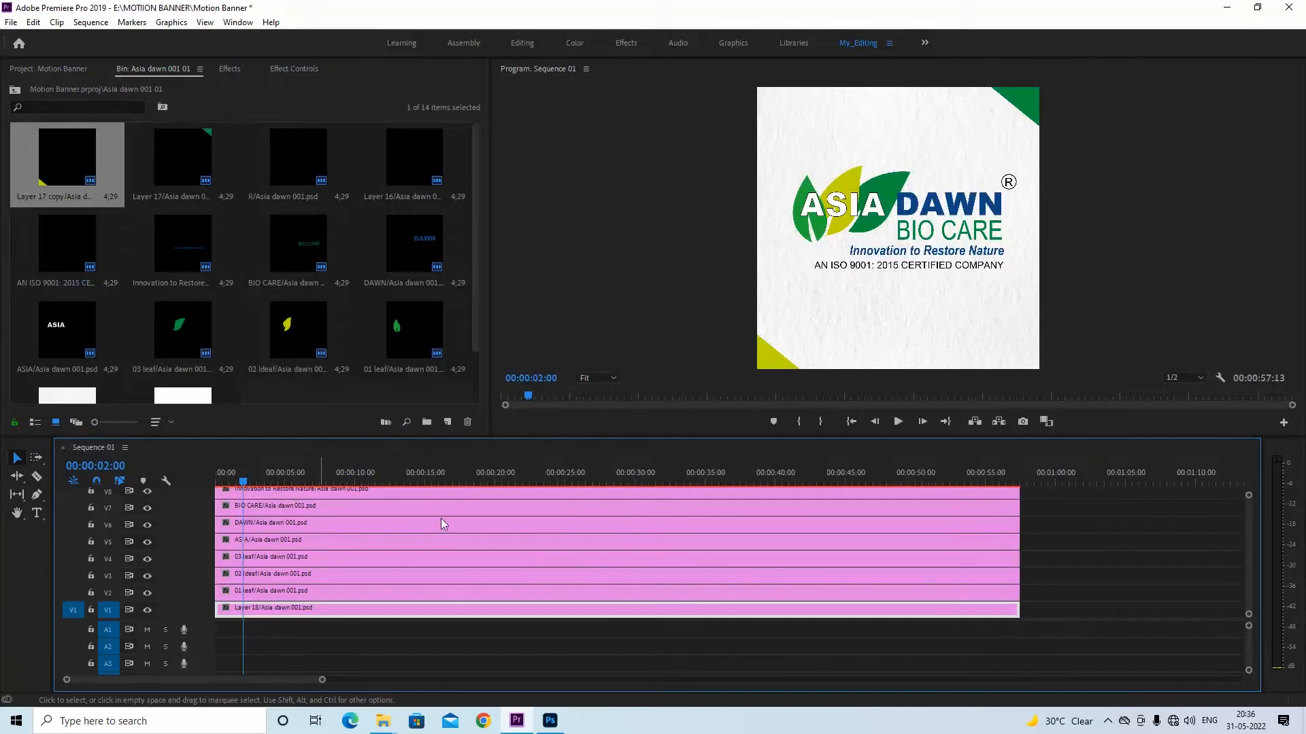
scroll(1245, 536, up, 3)
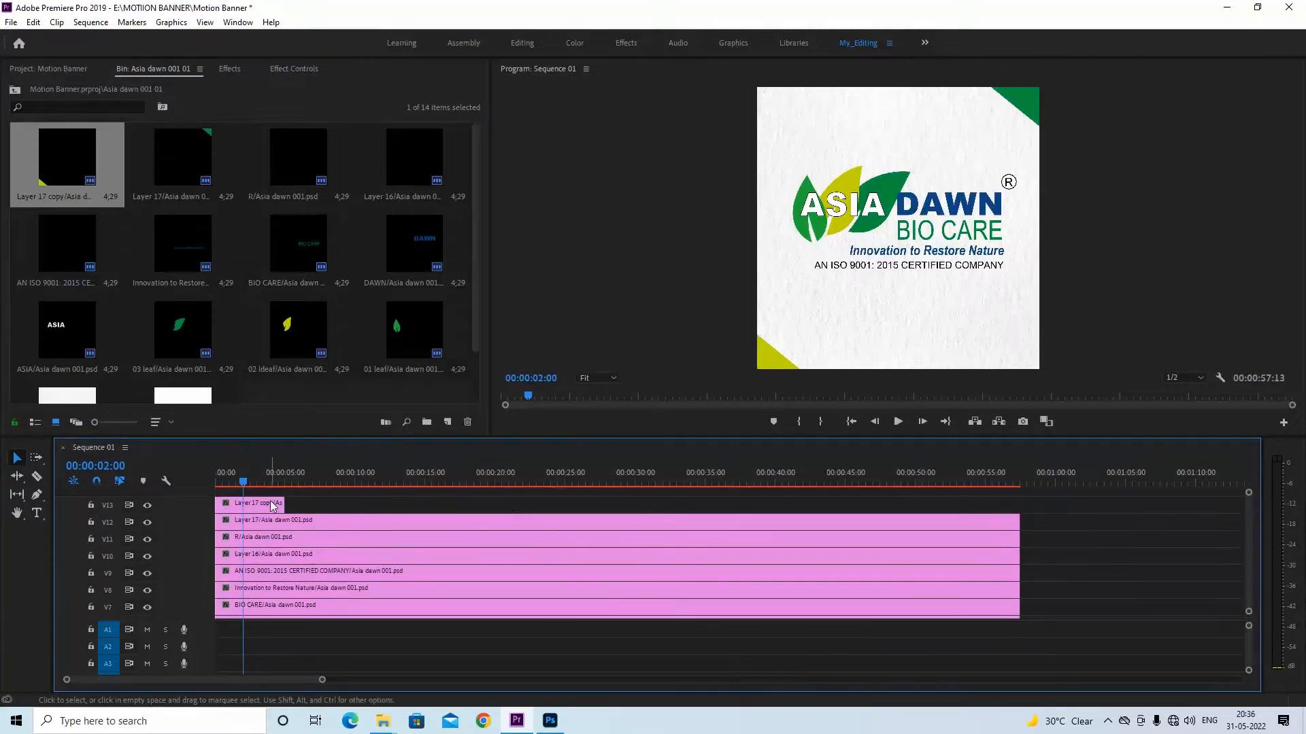
drag(278, 504, 1019, 504)
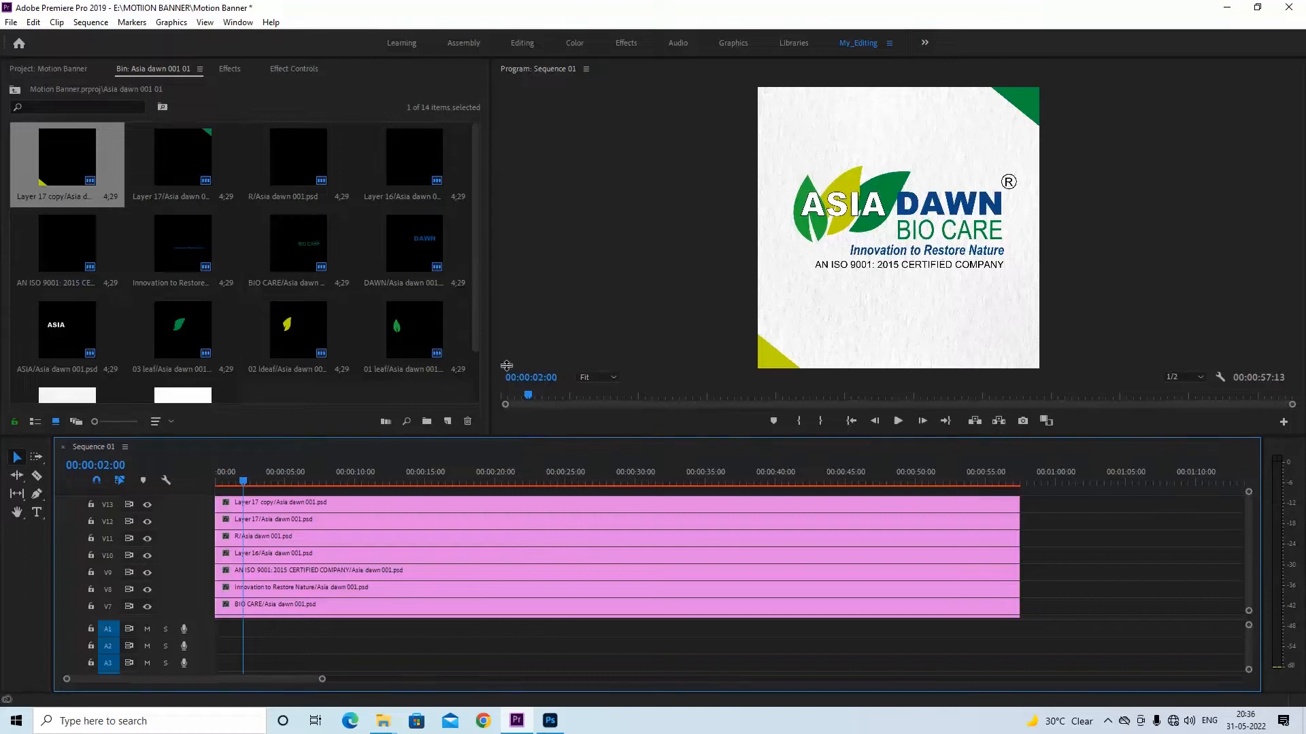
Enlarge the timeline panel and its video track area so that tracks V1 to V13 all fit in view
drag(526, 437, 521, 341)
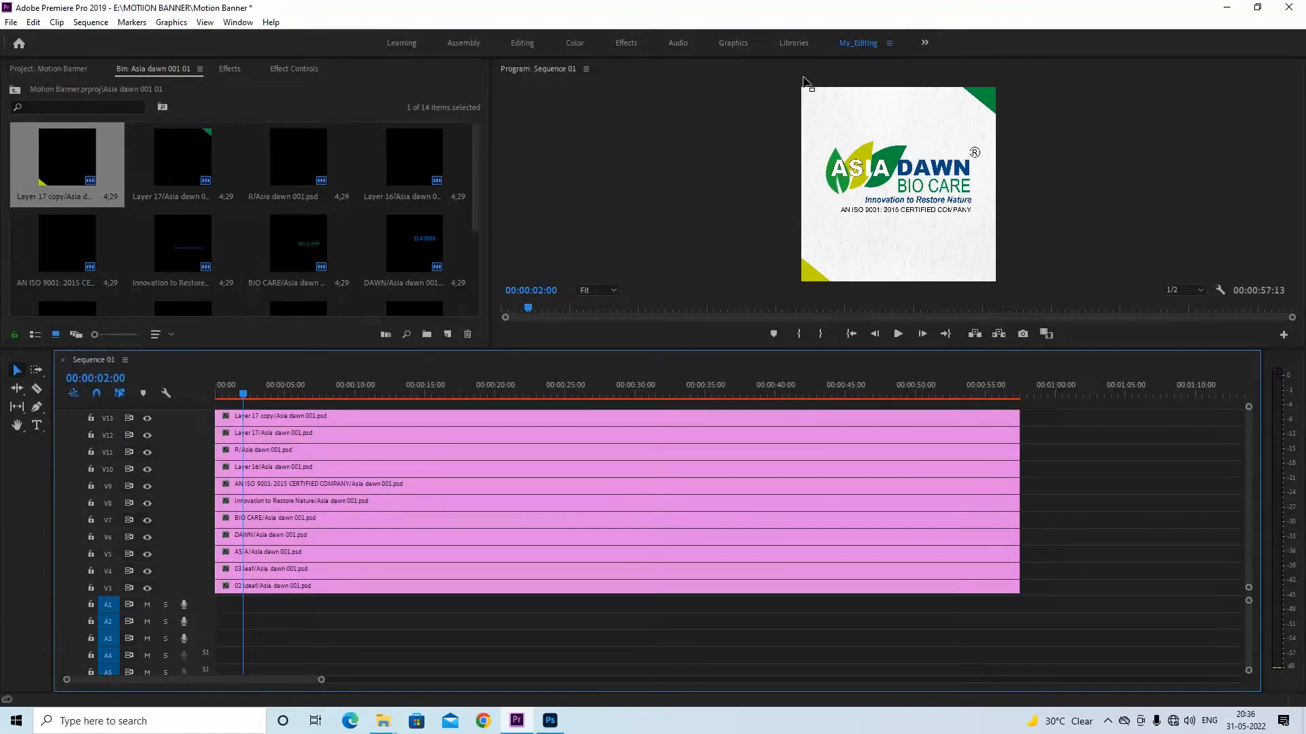
drag(506, 350, 514, 387)
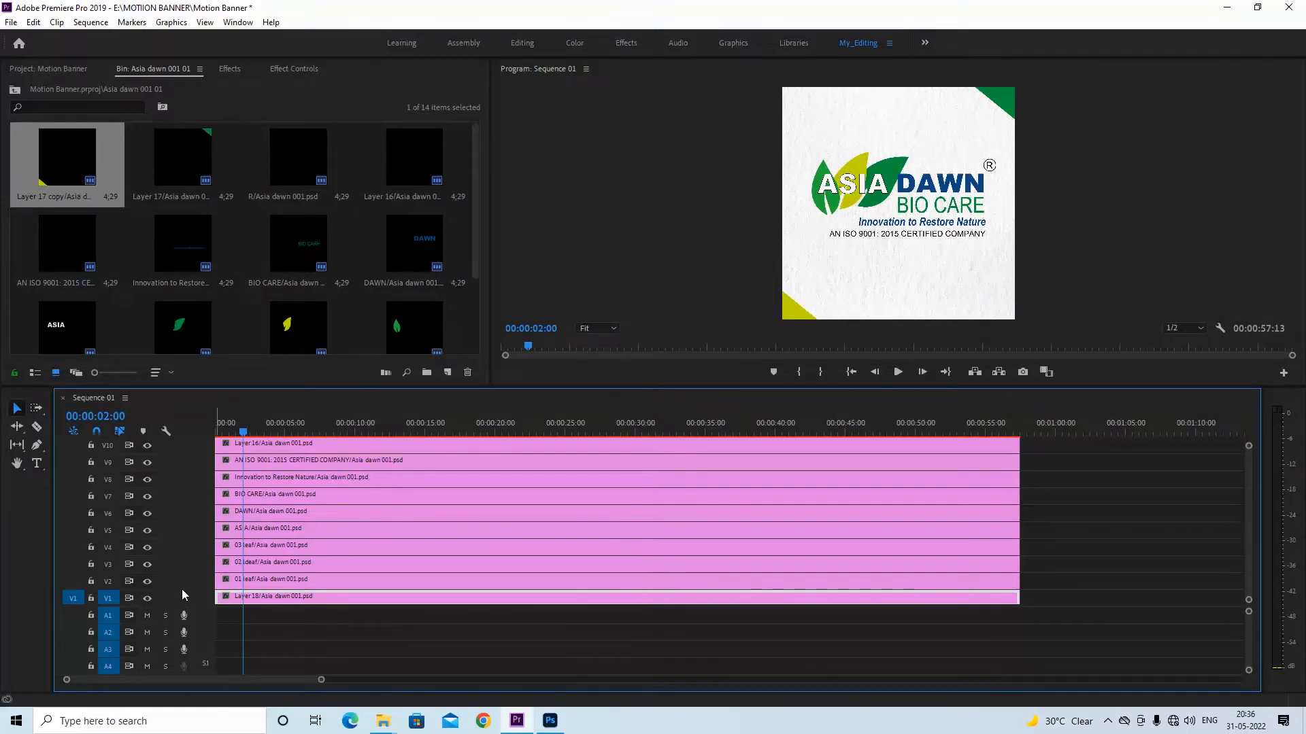
drag(183, 607, 183, 668)
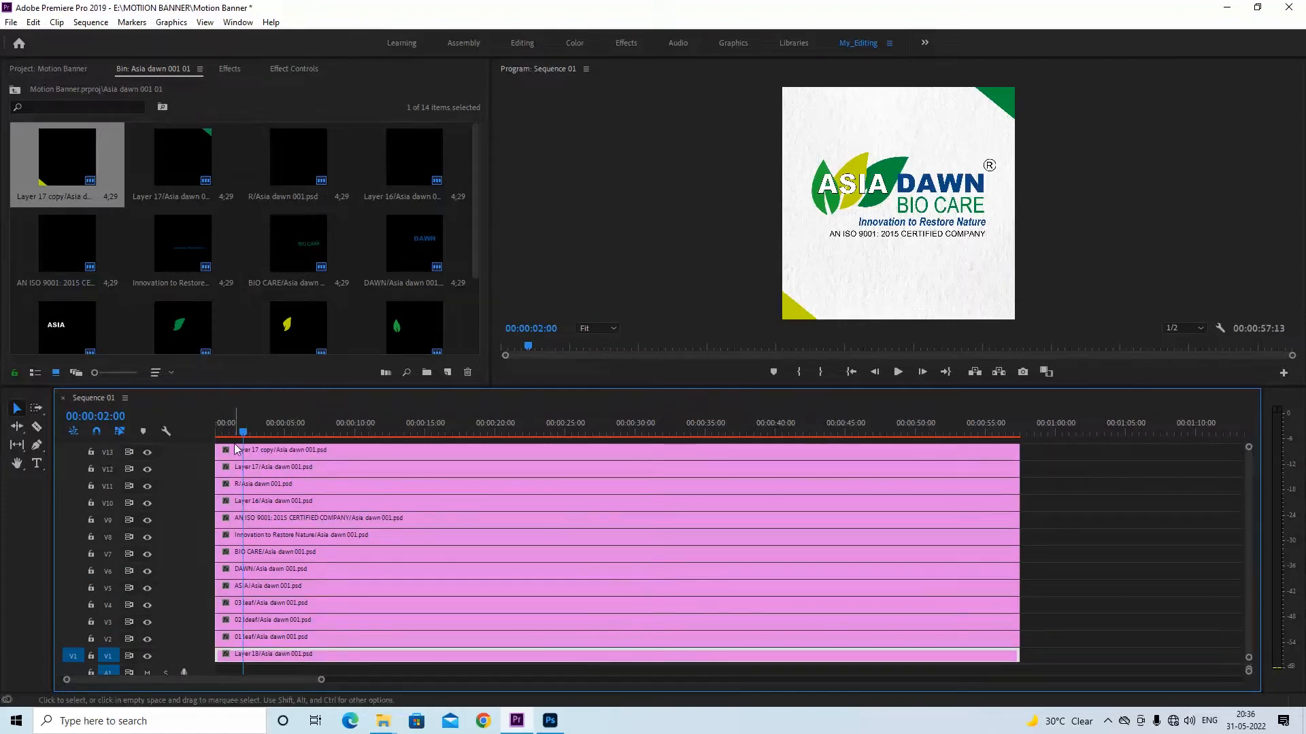
Return the playhead to the start of the sequence and select the R clip on V11
drag(243, 434, 169, 442)
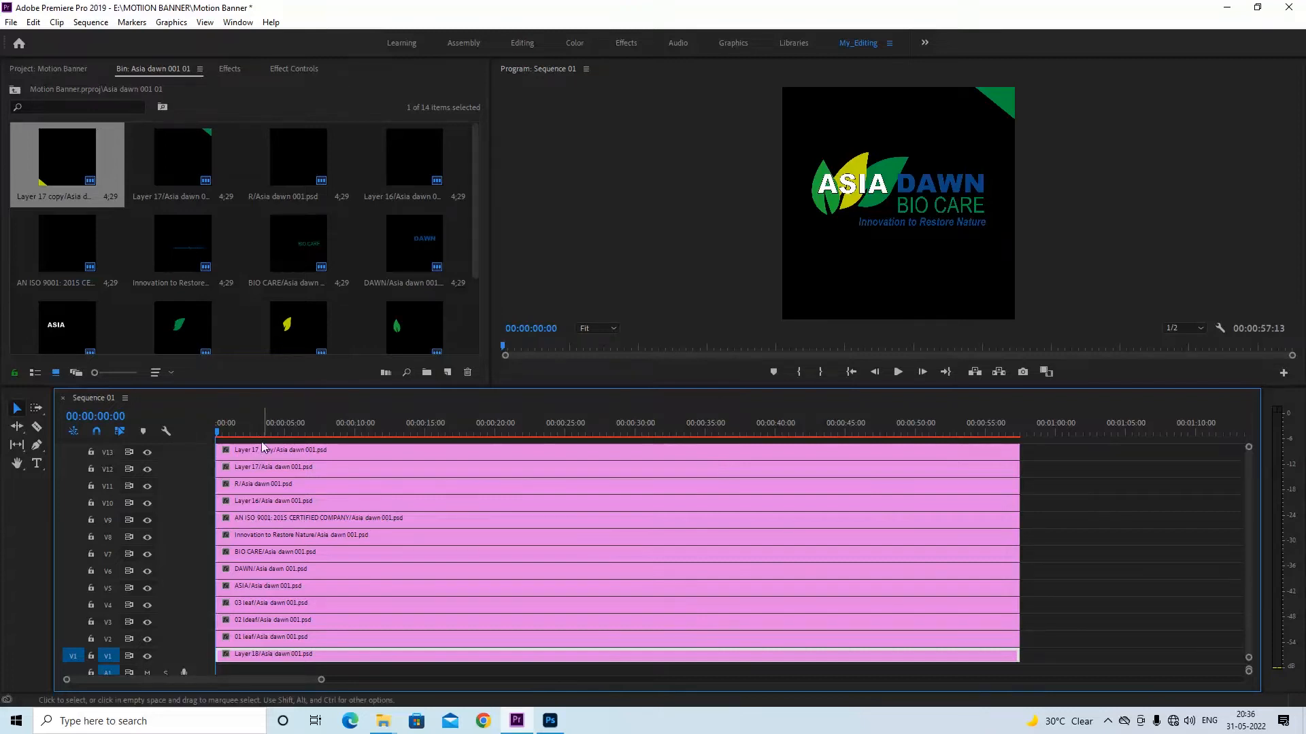
mouse_move(217, 433)
mouse_down()
mouse_move(256, 432)
mouse_move(191, 435)
mouse_up()
drag(280, 660, 273, 659)
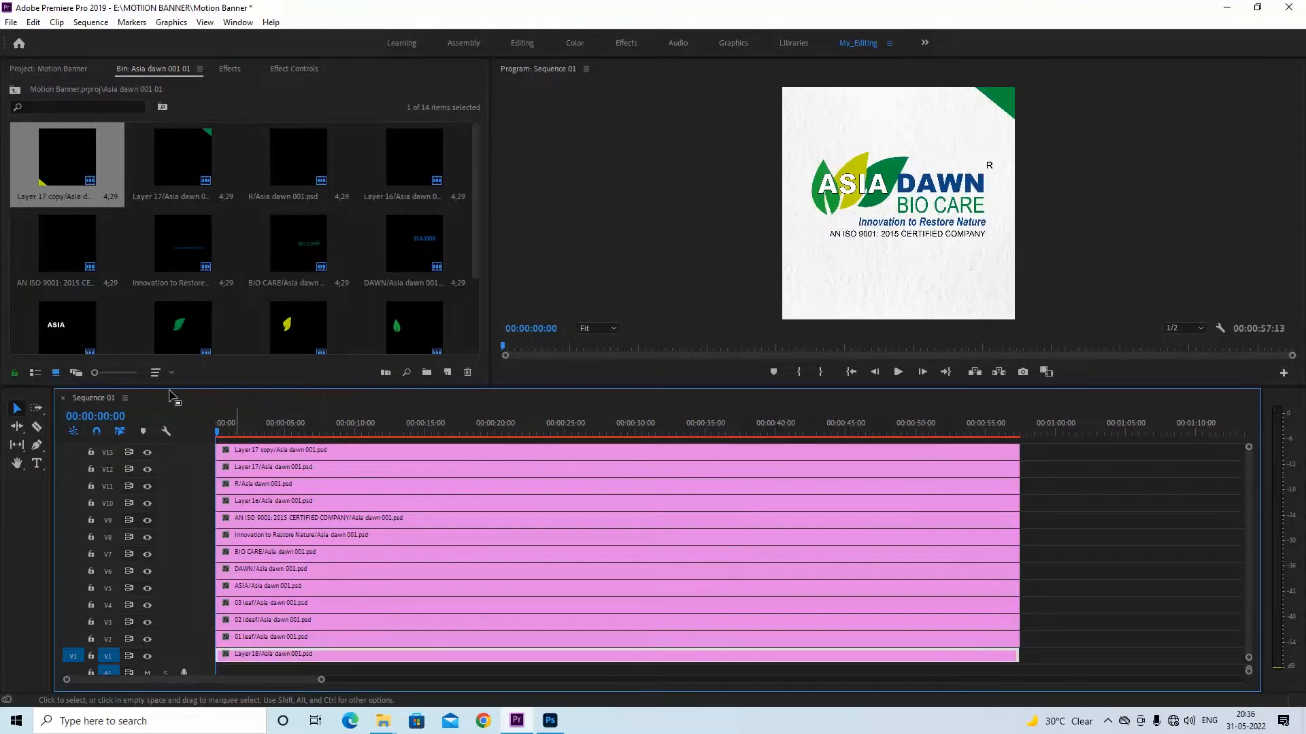
drag(252, 453, 247, 455)
drag(249, 470, 245, 490)
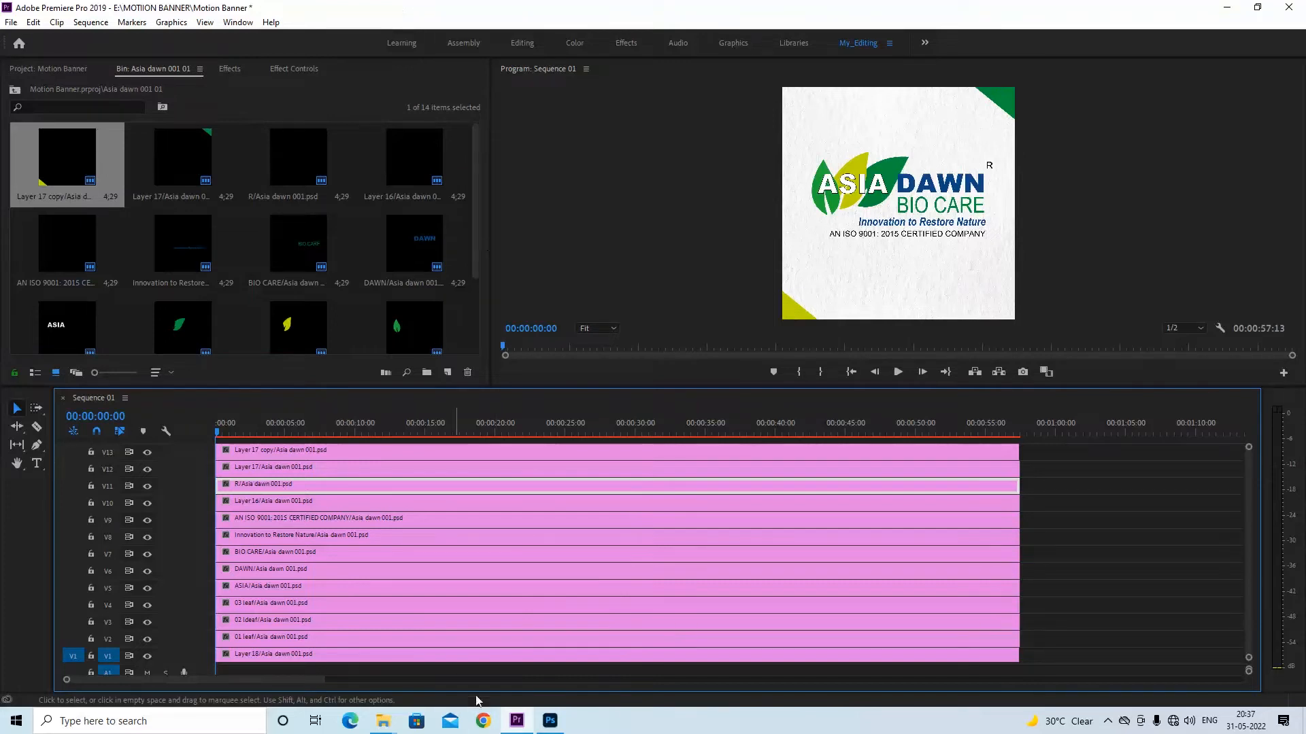
Switch to Photoshop to examine the layer order of Asia dawn 001.psd, and return to Premiere Pro
click(550, 721)
drag(1301, 516, 1297, 412)
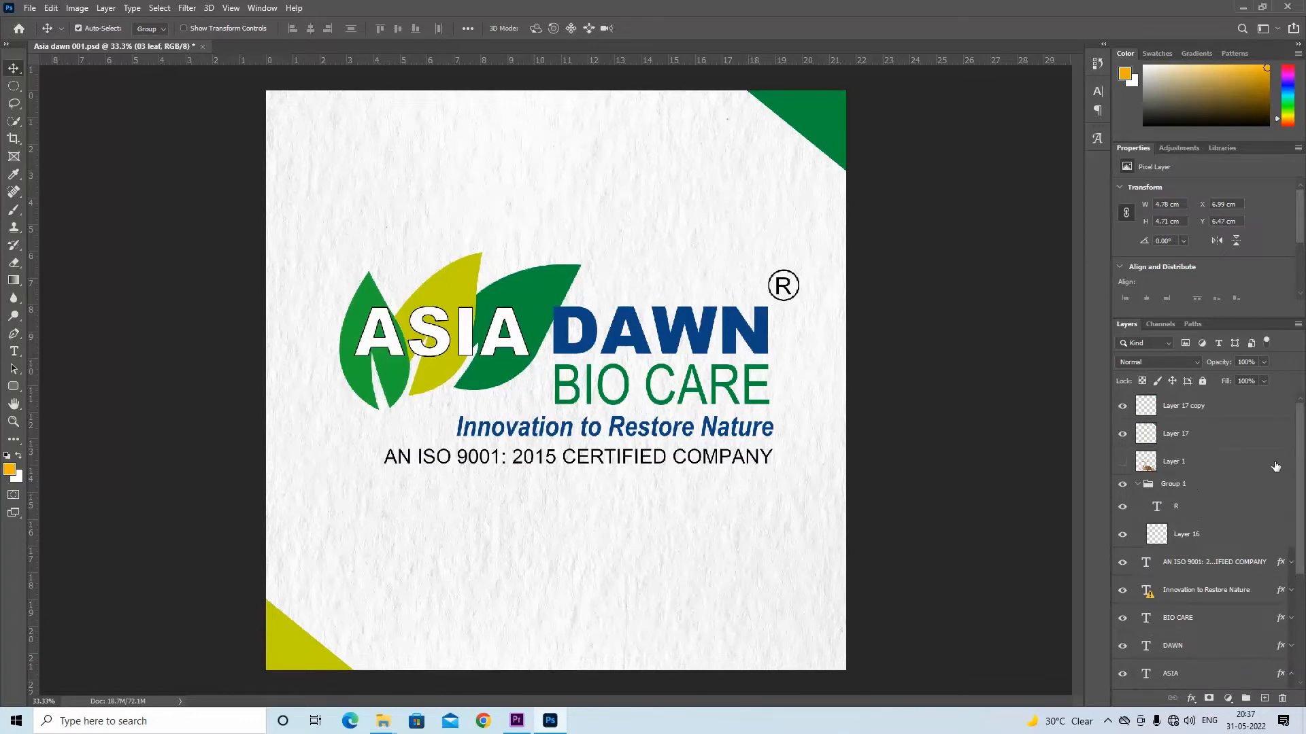
mouse_move(1301, 457)
mouse_down()
mouse_move(1299, 499)
mouse_move(1296, 446)
mouse_up()
click(516, 721)
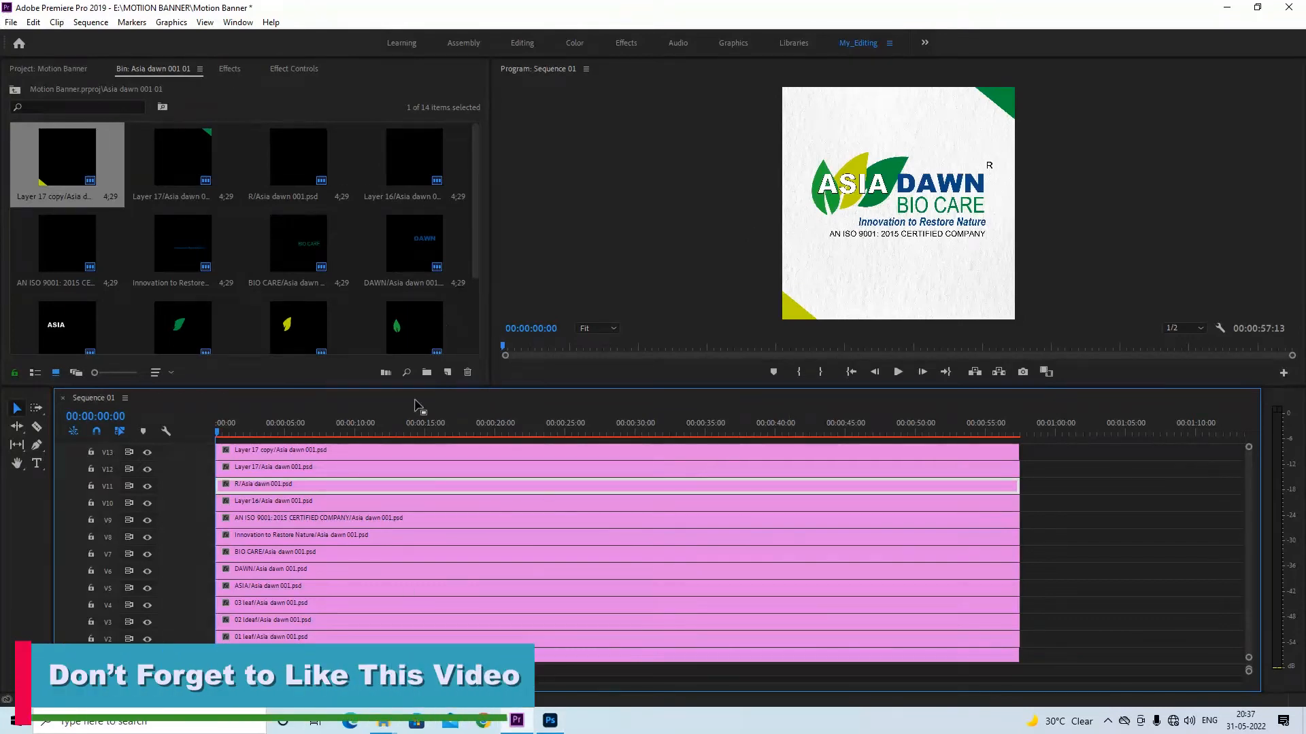
Hide the output of tracks V2 to V11, keeping only the background and the two corner shape tracks visible
click(147, 470)
click(147, 486)
click(147, 503)
click(147, 520)
click(146, 537)
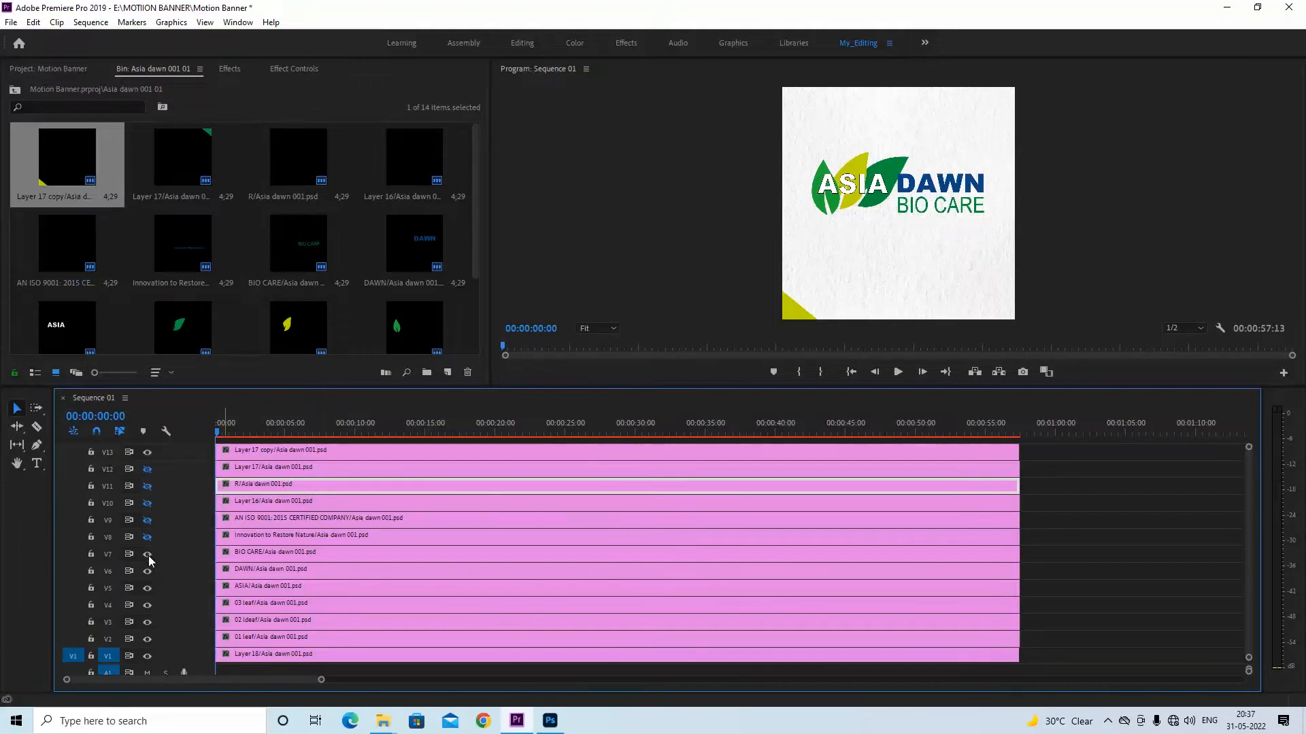
click(146, 554)
click(147, 571)
click(147, 588)
click(147, 605)
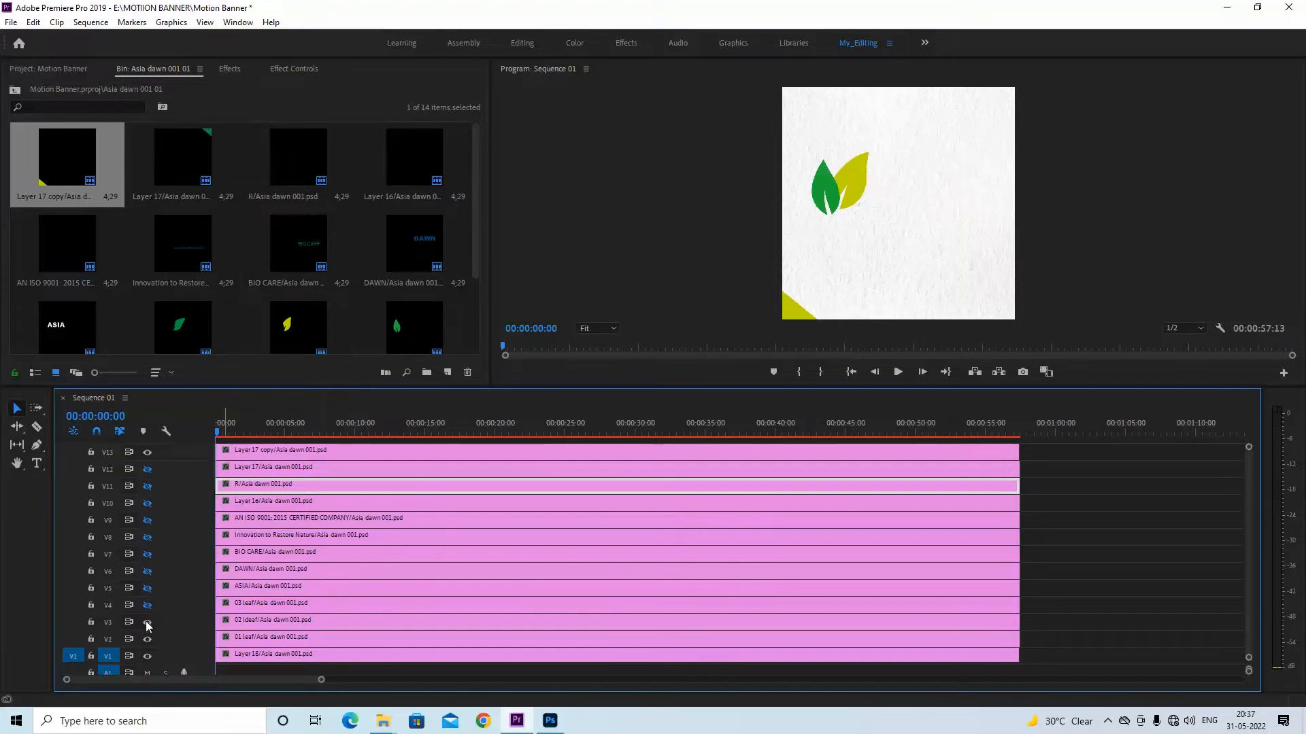
click(147, 622)
click(147, 639)
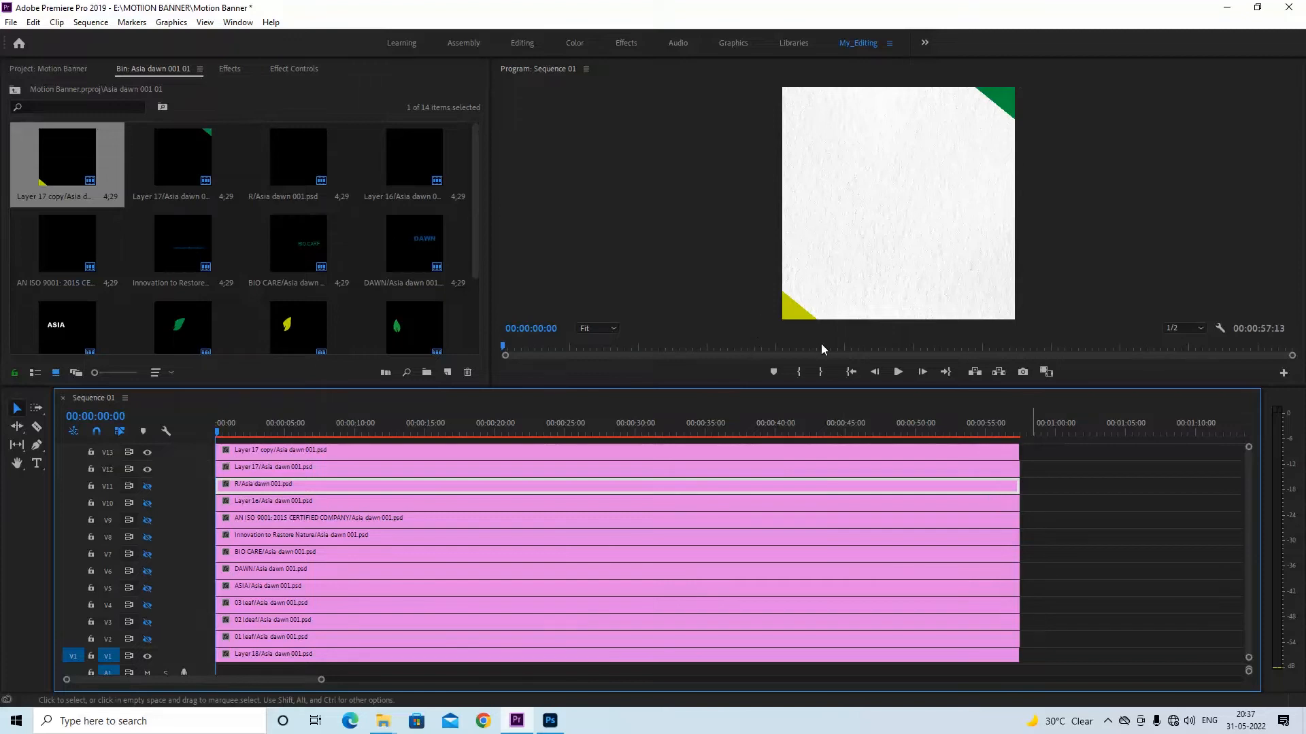
Select the Layer 17 clip on V12 and show its Motion and Opacity properties in Effect Controls
click(238, 453)
click(242, 471)
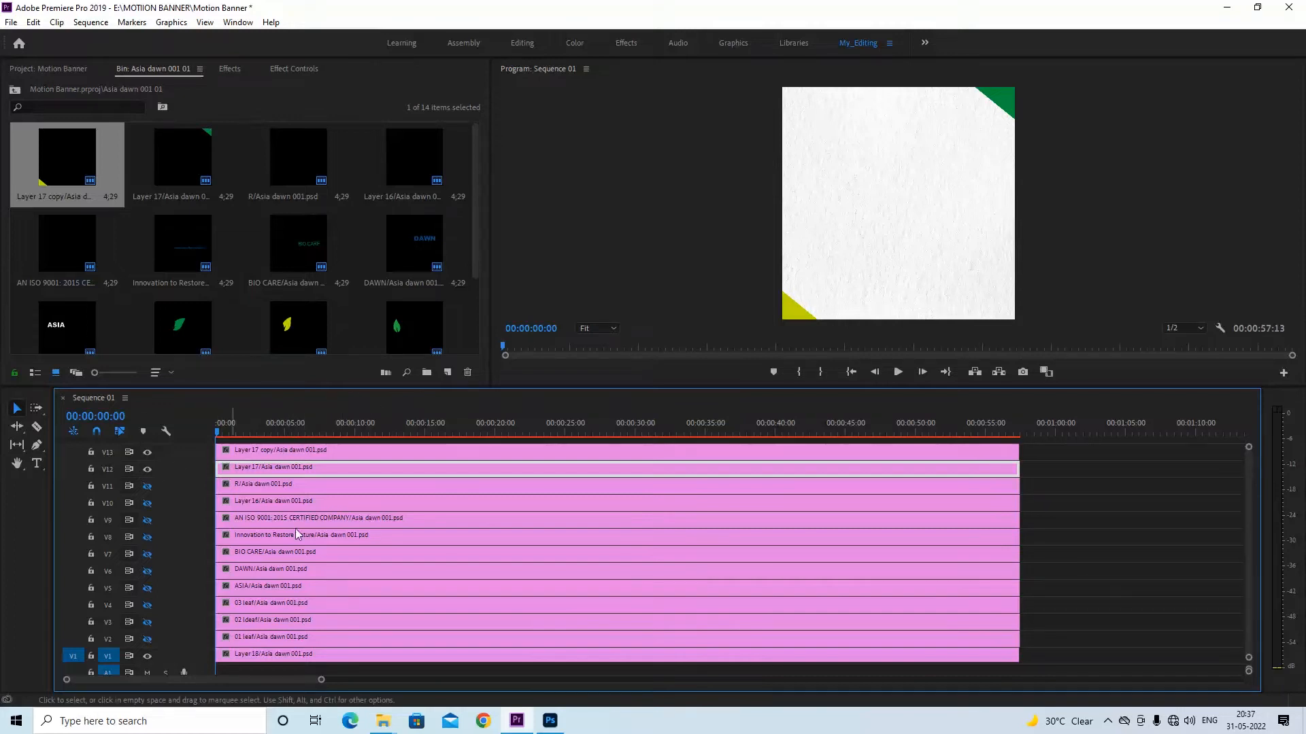
click(276, 70)
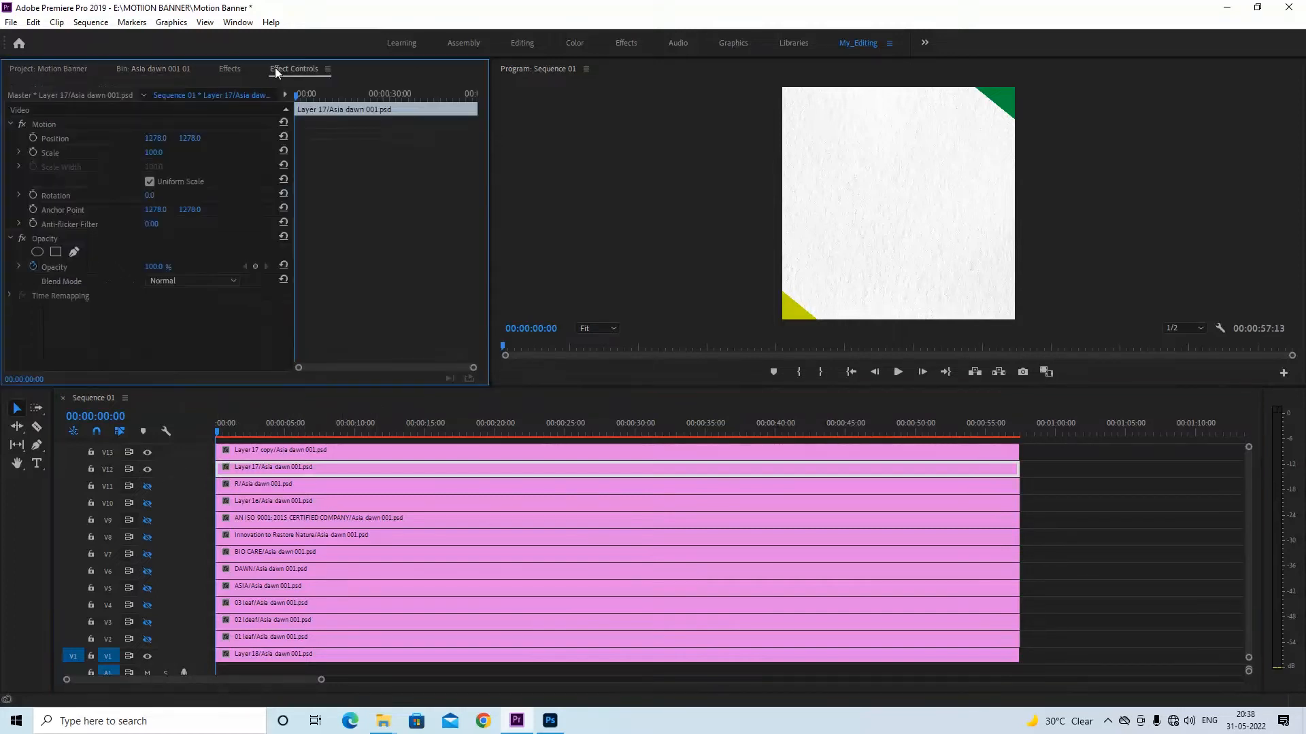
Try to move the Layer 17 corner shape to a new position in the frame, and undo the move
click(45, 125)
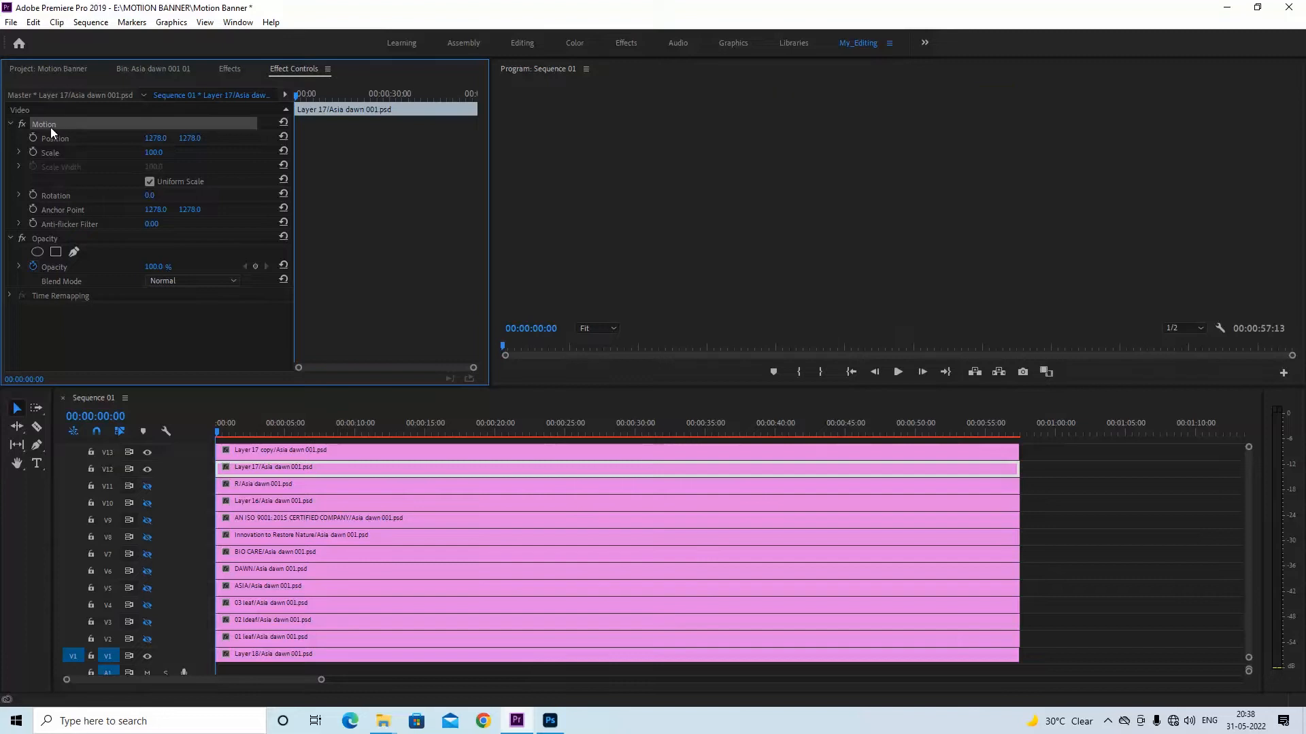
mouse_move(899, 205)
mouse_down()
mouse_move(822, 292)
mouse_move(894, 226)
mouse_up()
key(ctrl+z)
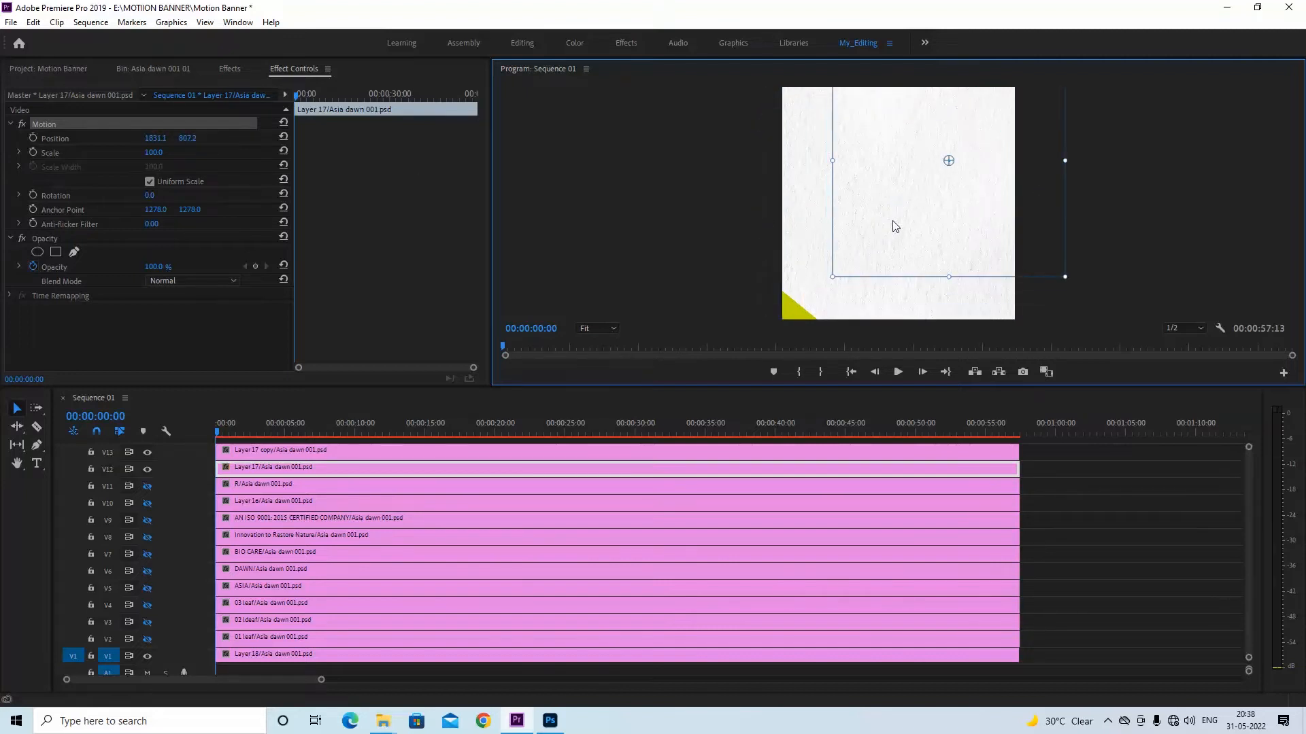
key(z)
key(ctrl+z)
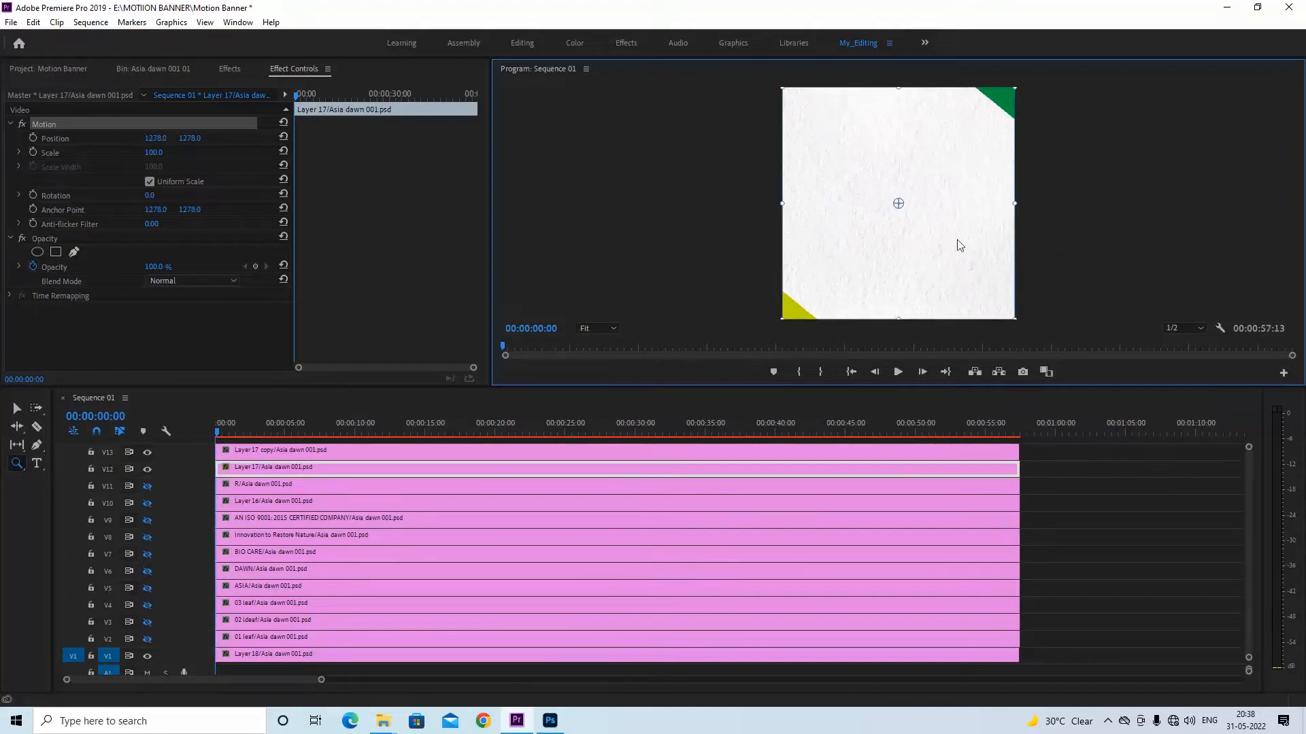
Set a Position keyframe for the Layer 17 clip at 00:00:01:11
click(225, 433)
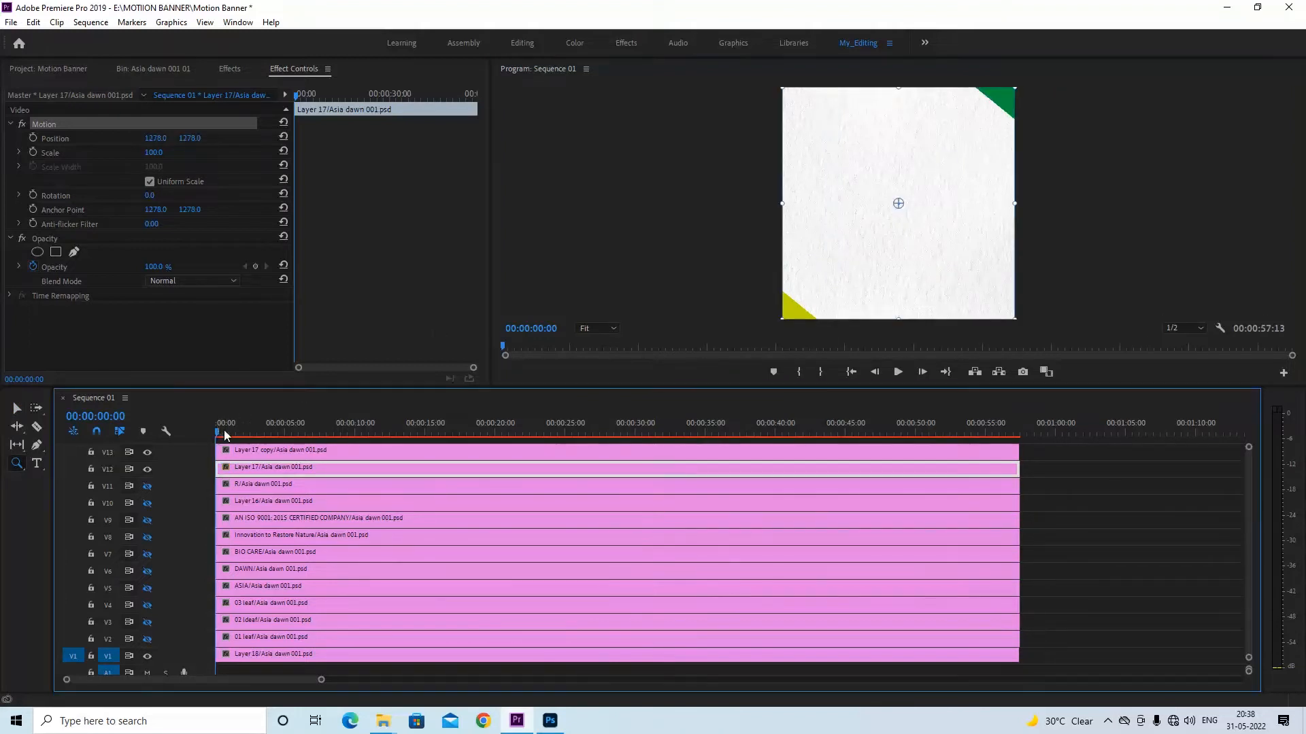
mouse_move(231, 436)
mouse_down()
mouse_move(247, 436)
mouse_move(236, 436)
mouse_up()
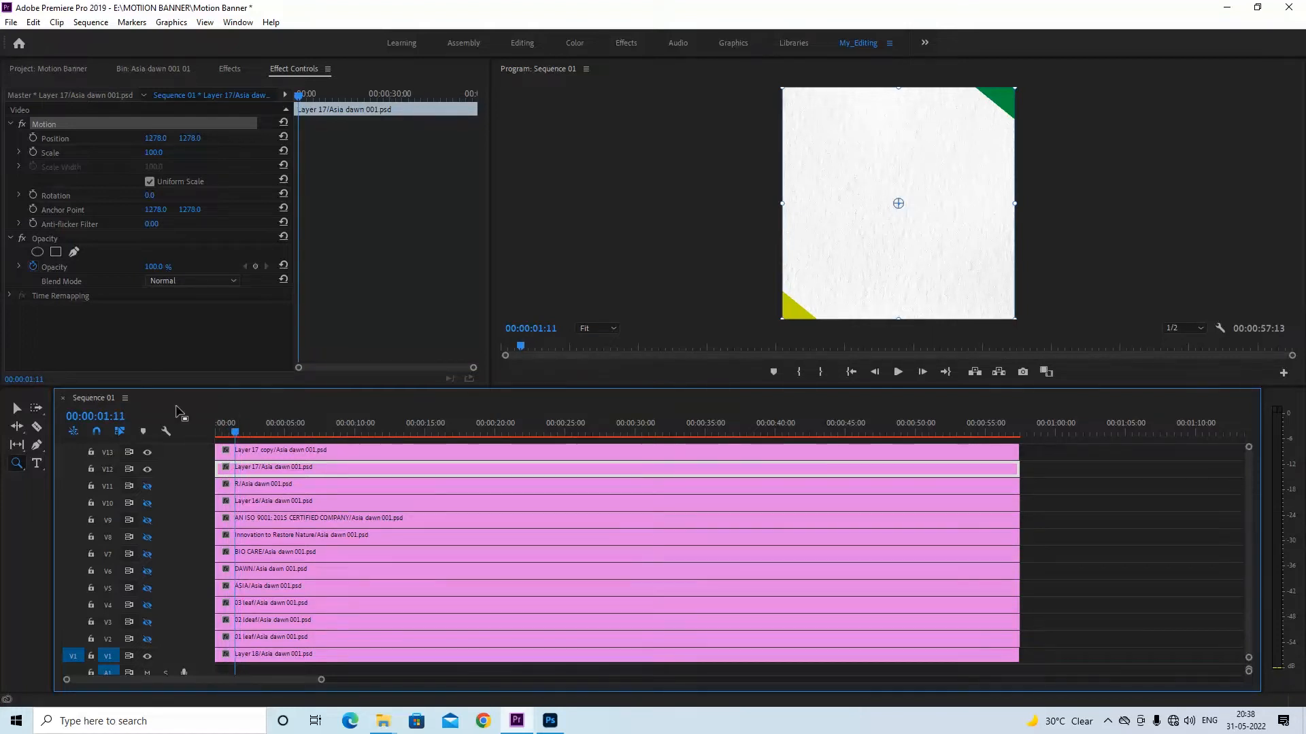
click(33, 138)
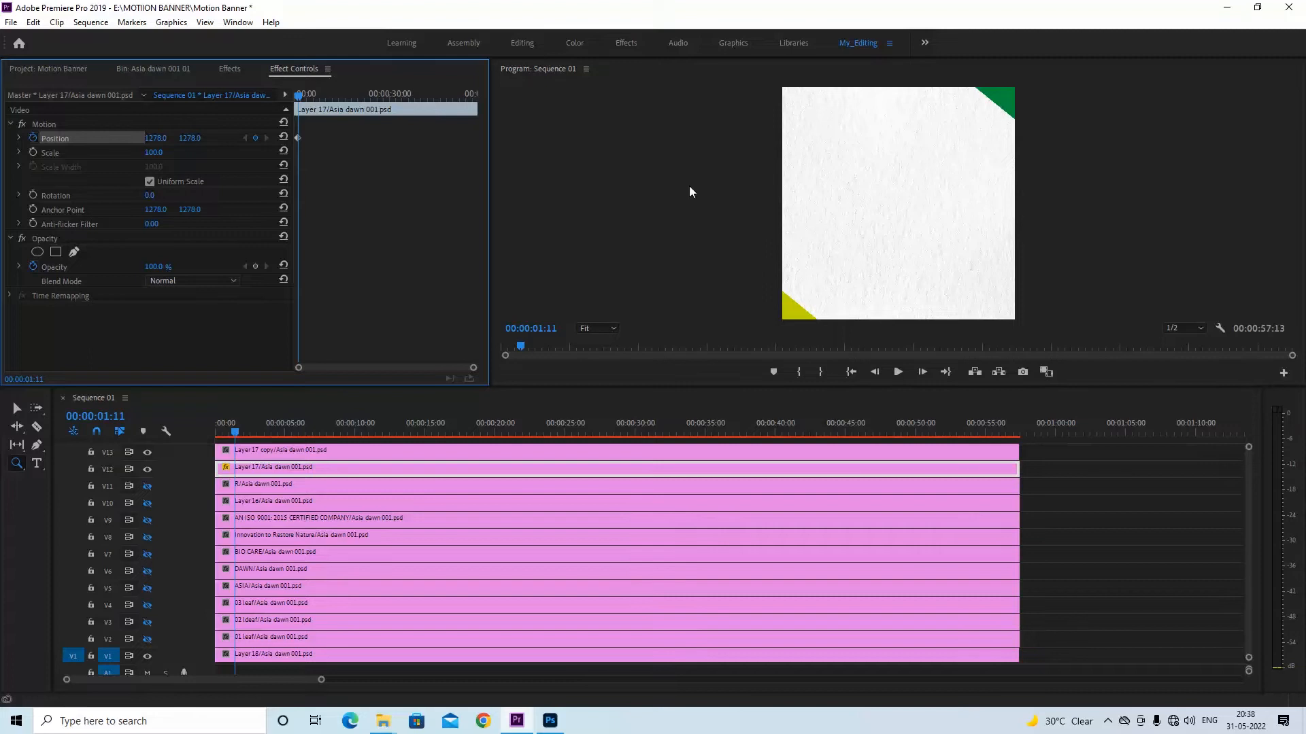
Switch back to the Selection tool and set a Position keyframe for the Layer 17 copy clip on V13 at 00:00:01:11
click(261, 449)
key(v)
click(261, 451)
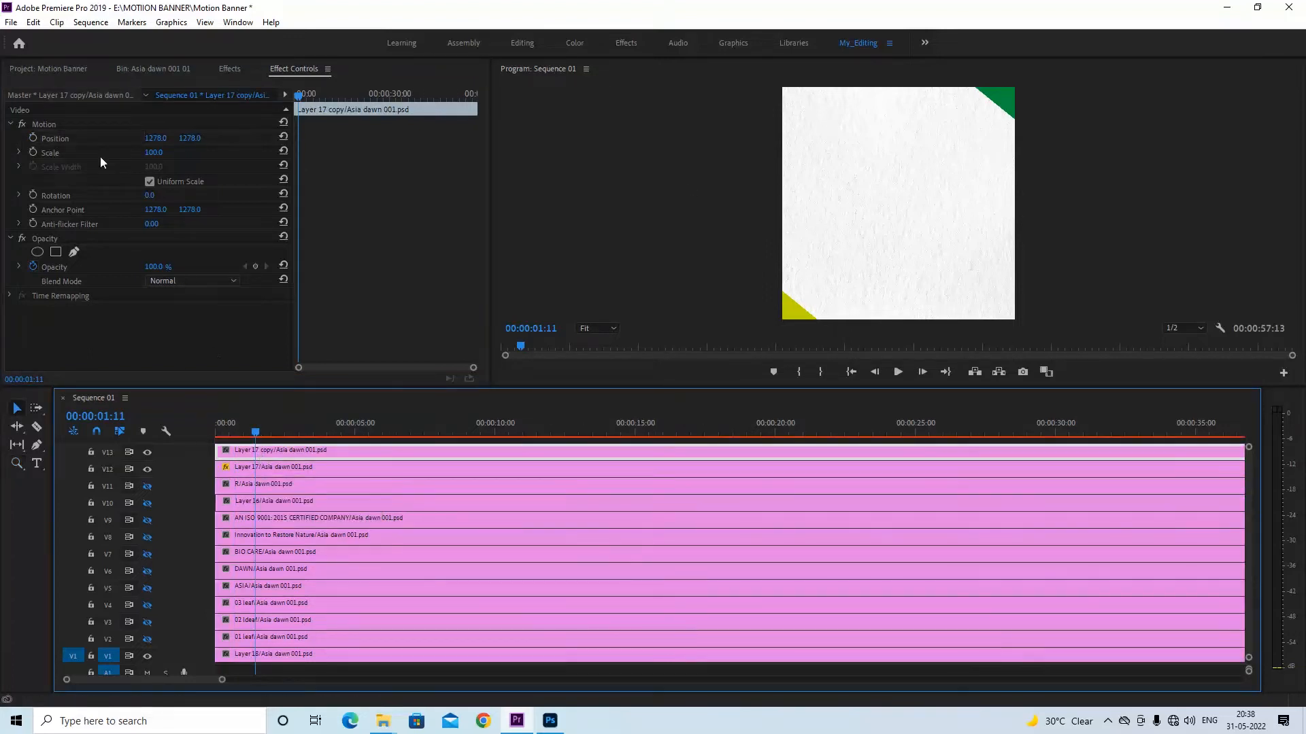
click(32, 138)
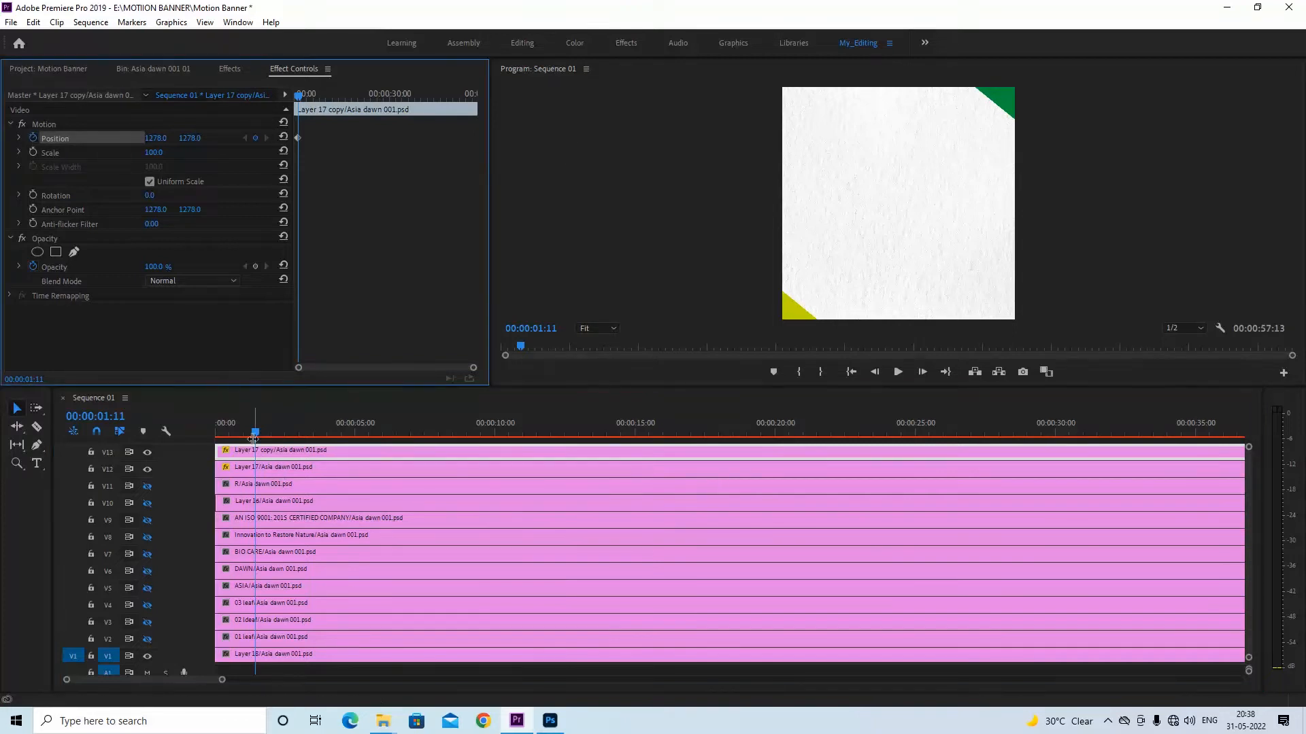
At 00:00:00:23, move the Layer 17 copy corner out of the frame toward the lower left, to about 837, 1696
drag(256, 435, 240, 431)
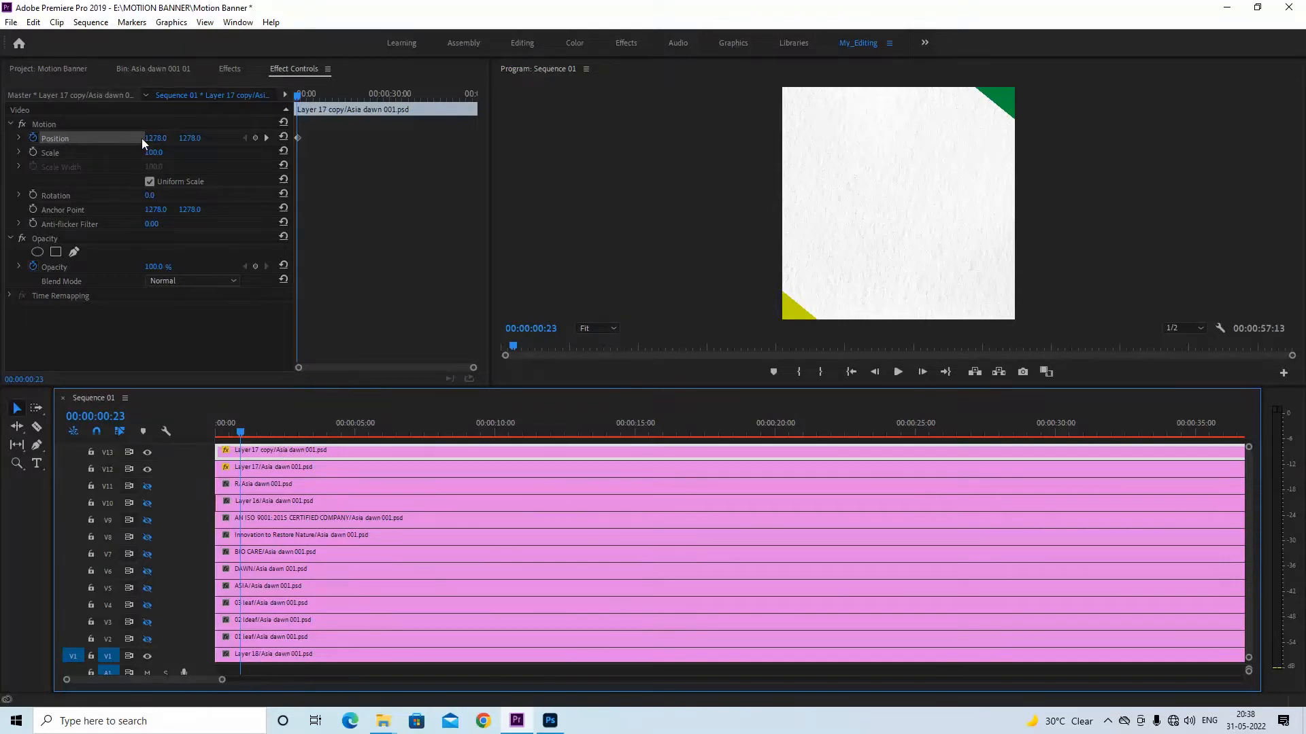
click(55, 124)
drag(899, 236, 858, 274)
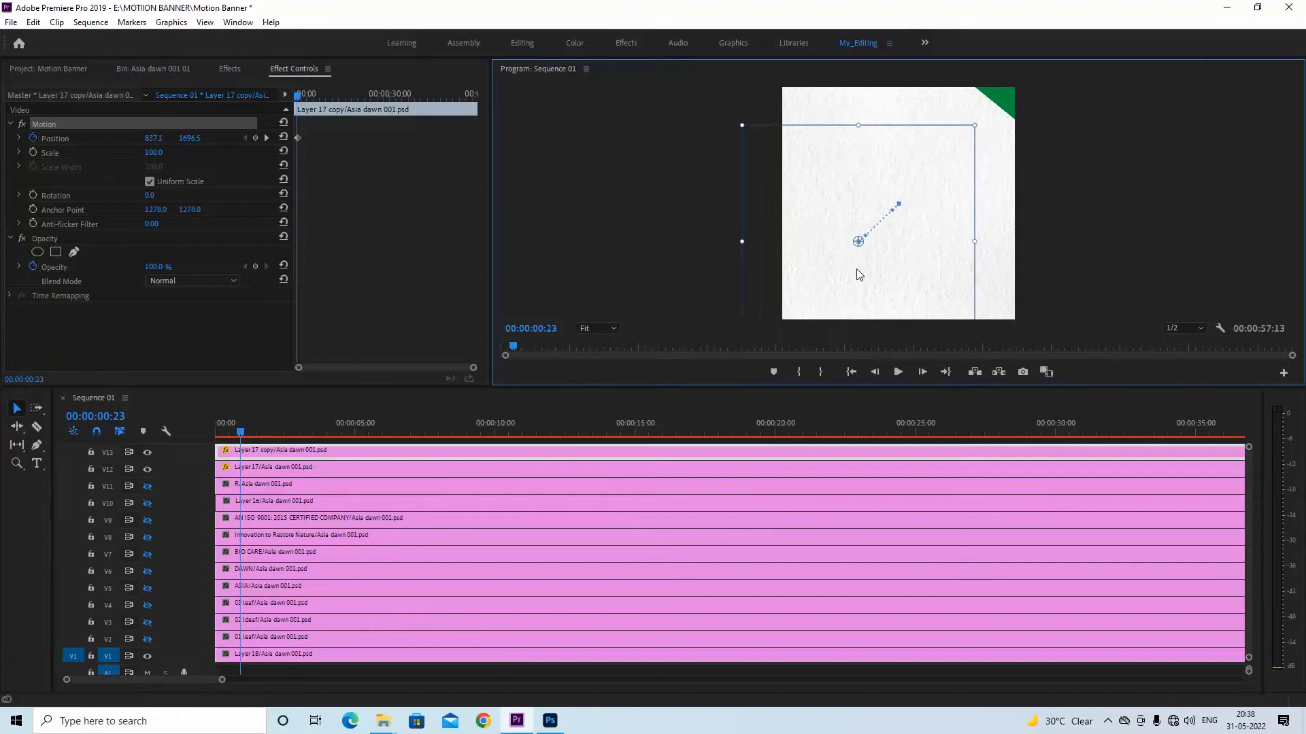
At 00:00:00:16, move the Layer 17 corner out of the frame toward the upper right, to about 1525, 964
click(242, 432)
drag(237, 433, 233, 432)
click(248, 468)
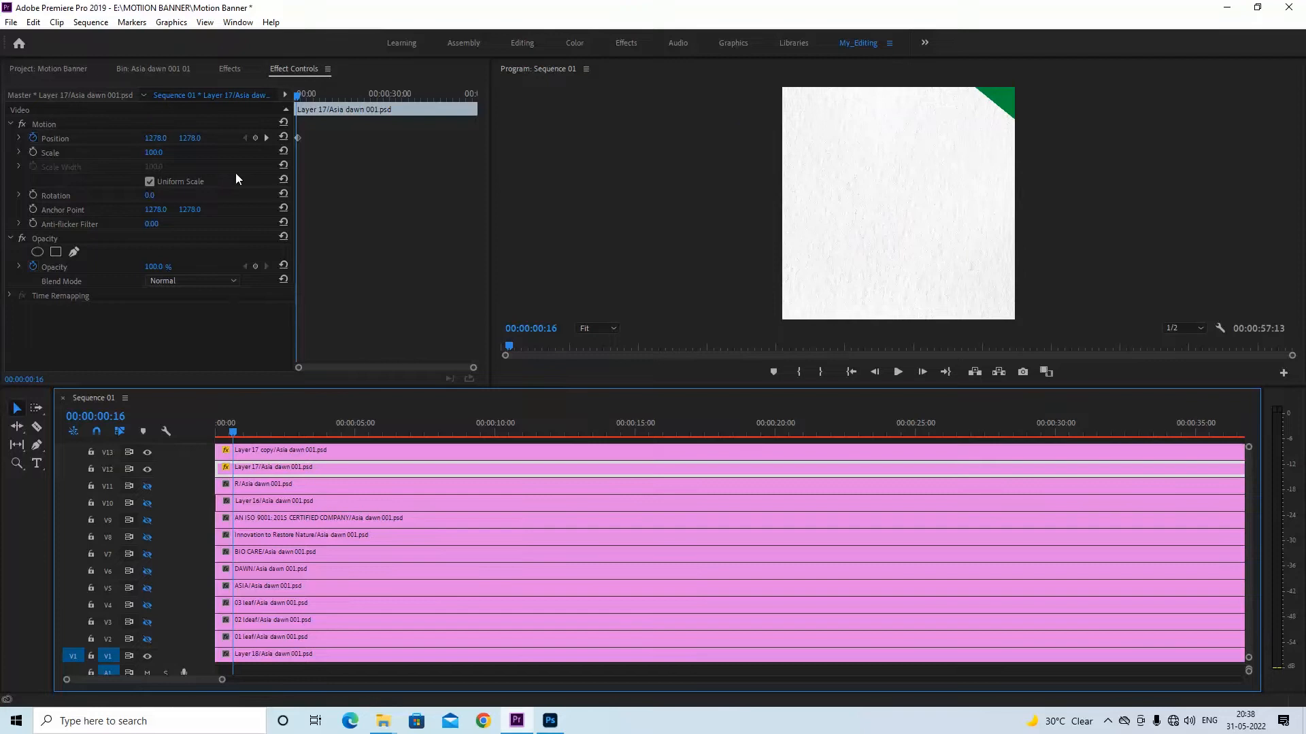
click(52, 123)
drag(963, 259, 986, 230)
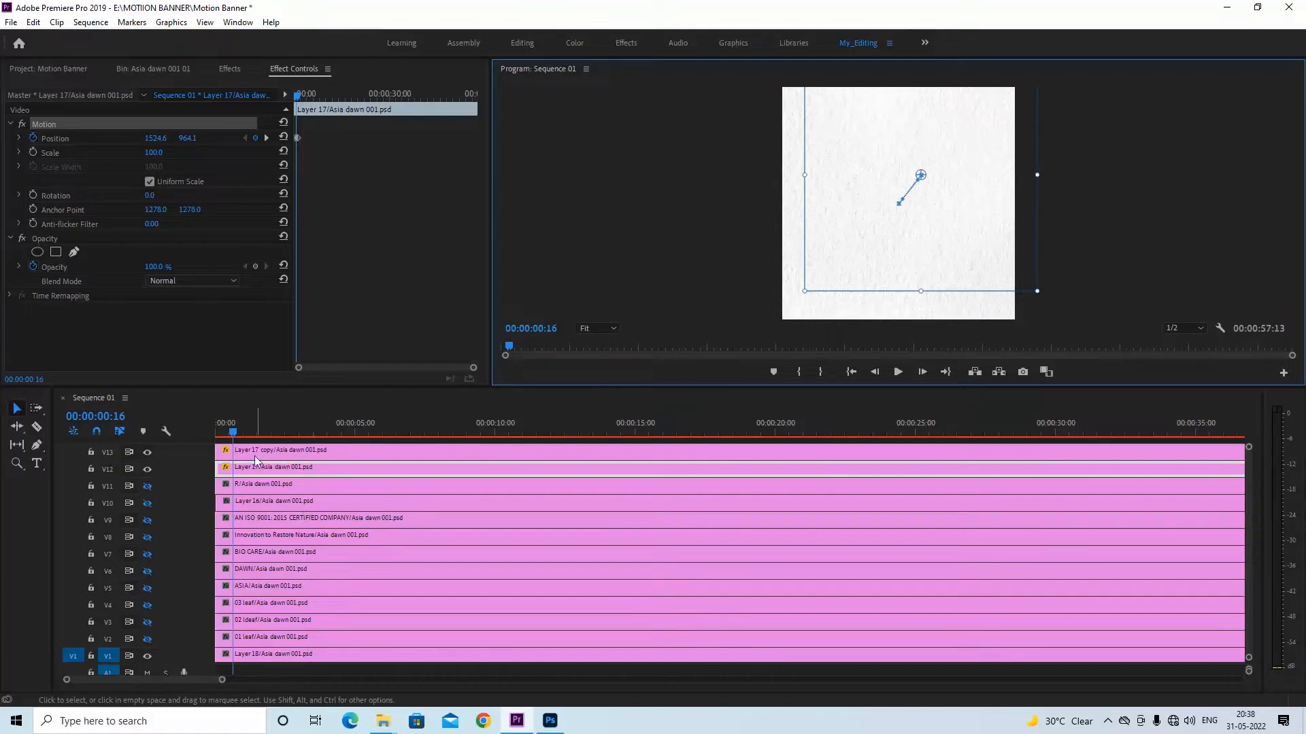
Return the playhead to the start of the sequence and save the project
click(197, 438)
key(Home)
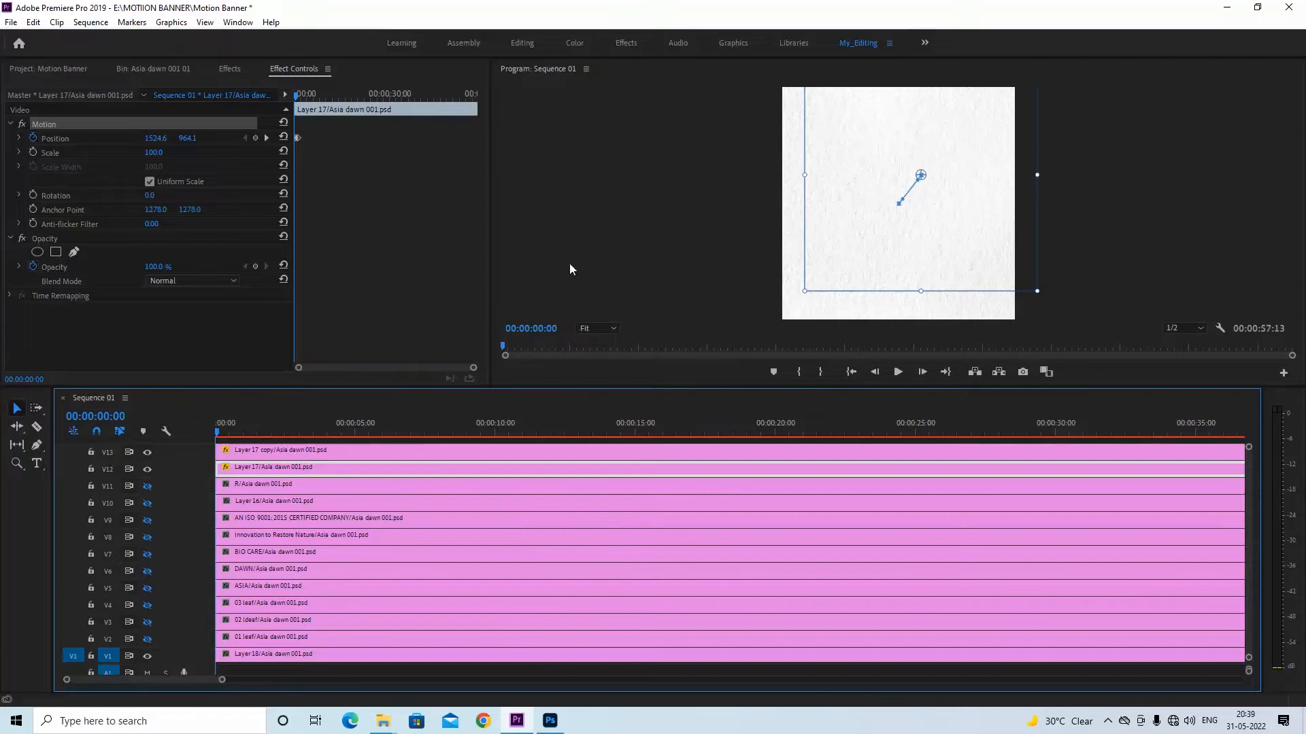
key(ctrl+s)
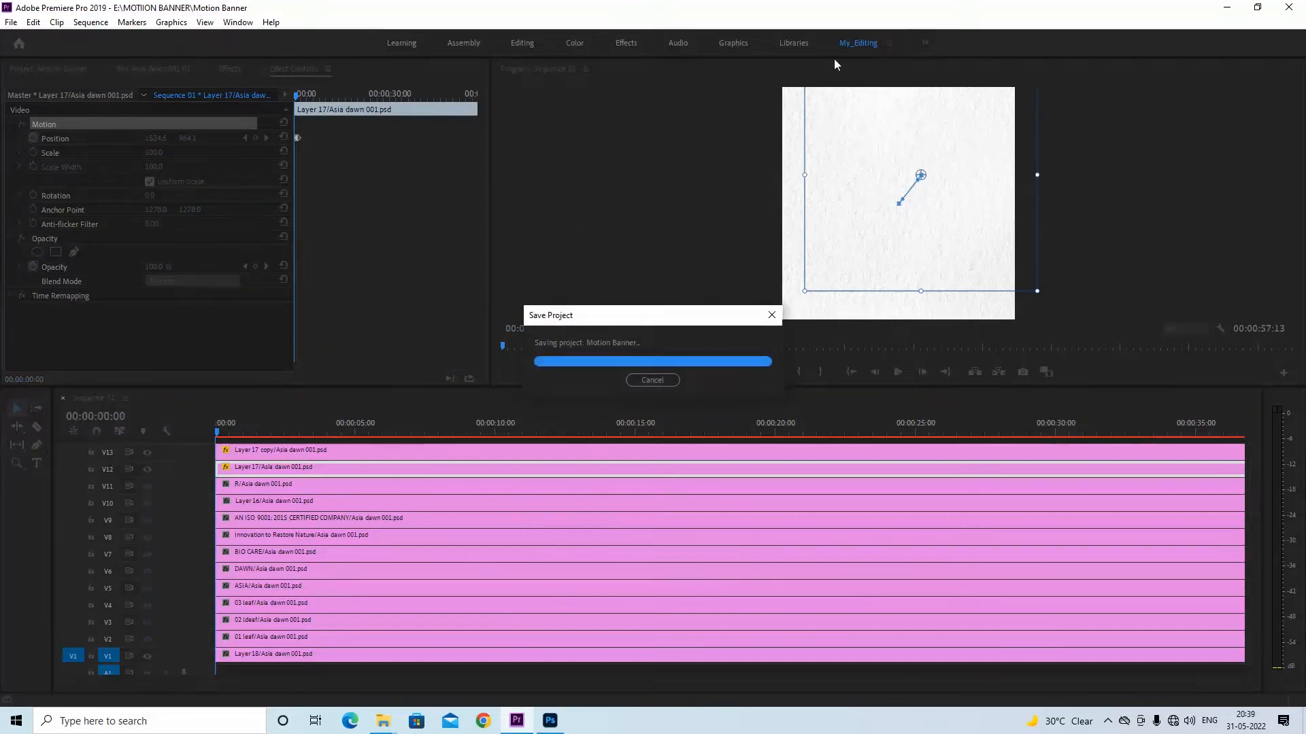
Play the sequence from the start several times to review how both corner shapes slide in
key(space)
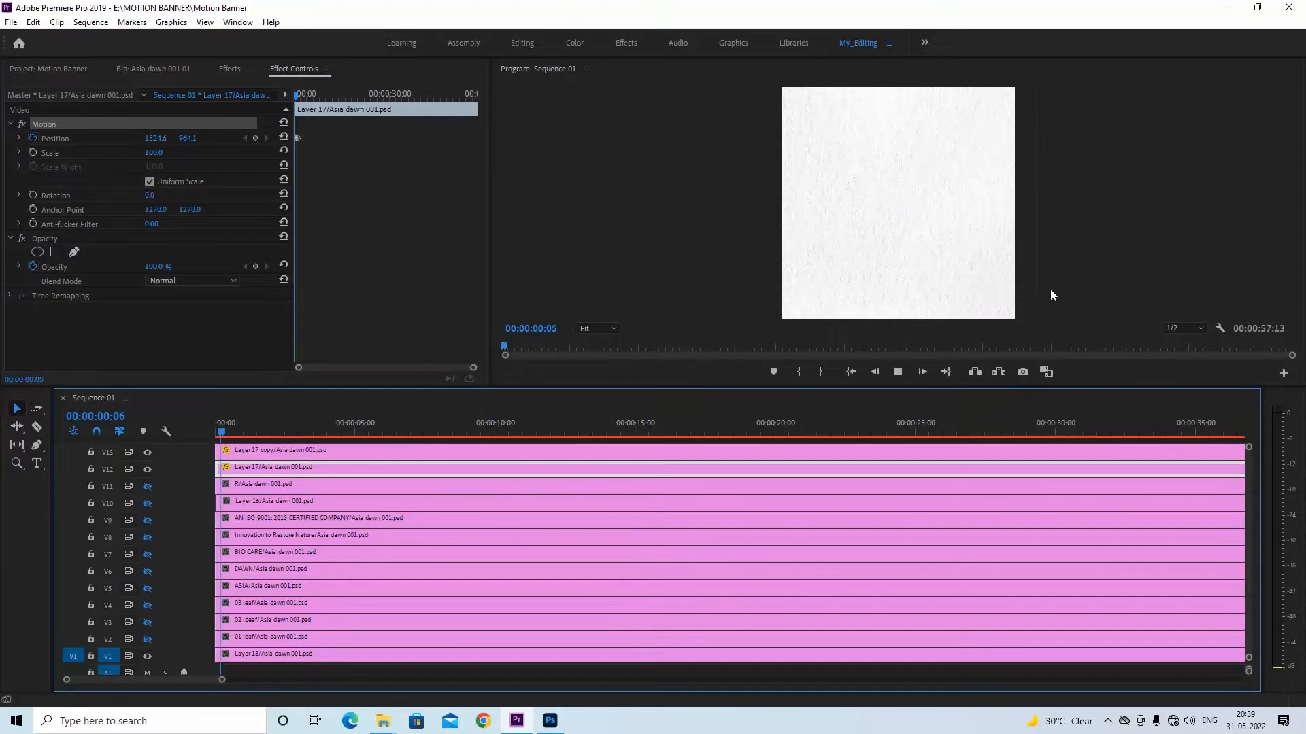
key(space)
key(Home)
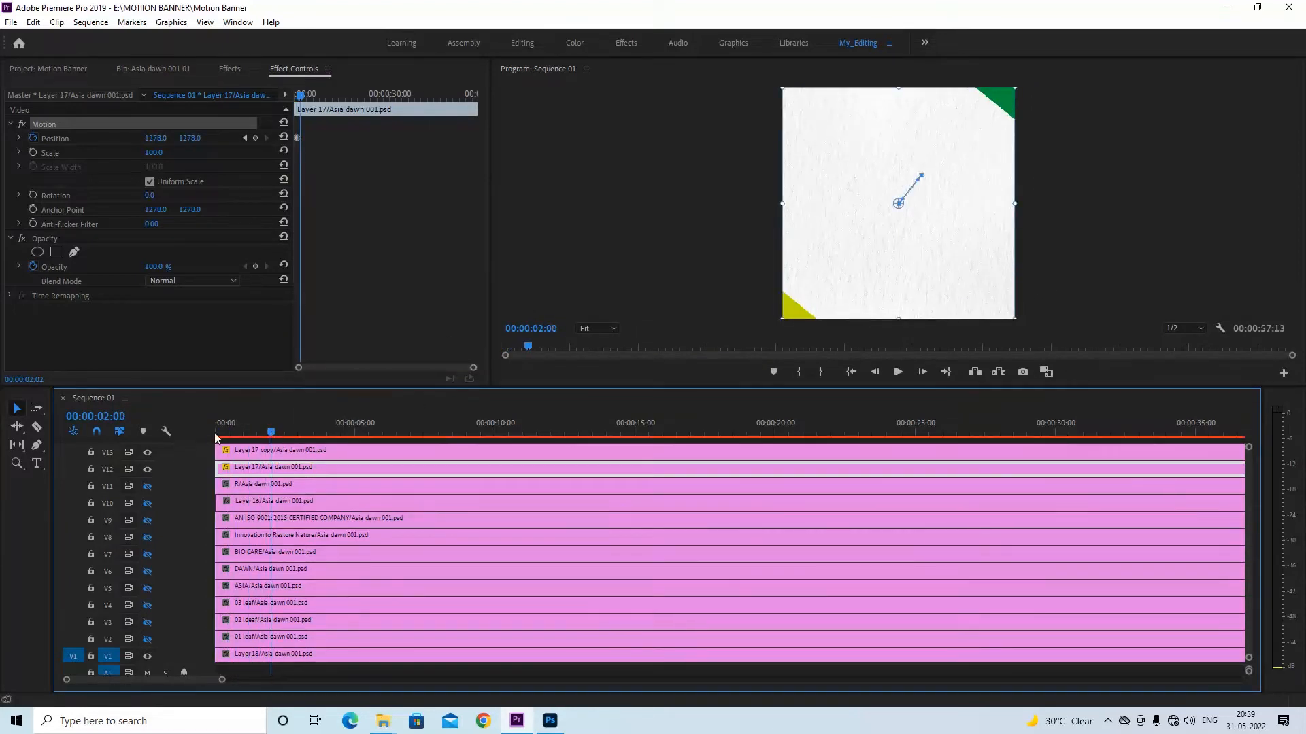
key(space)
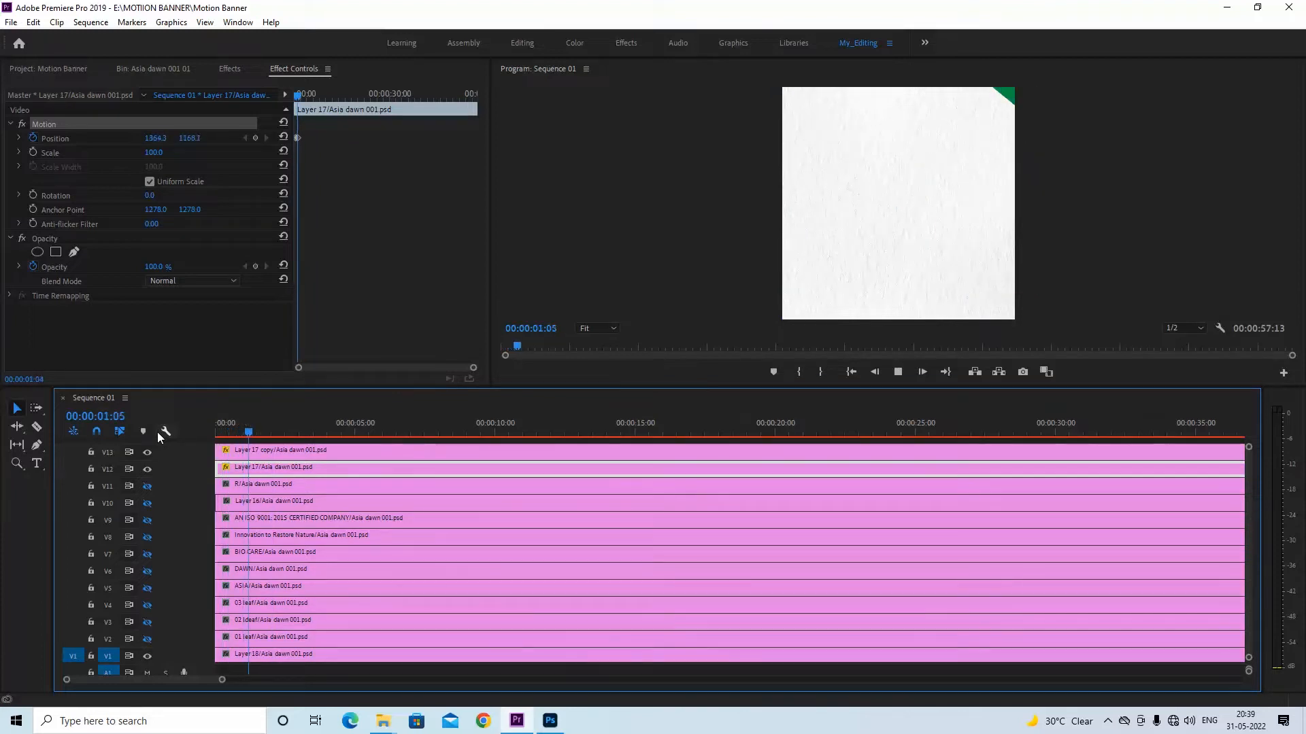
key(space)
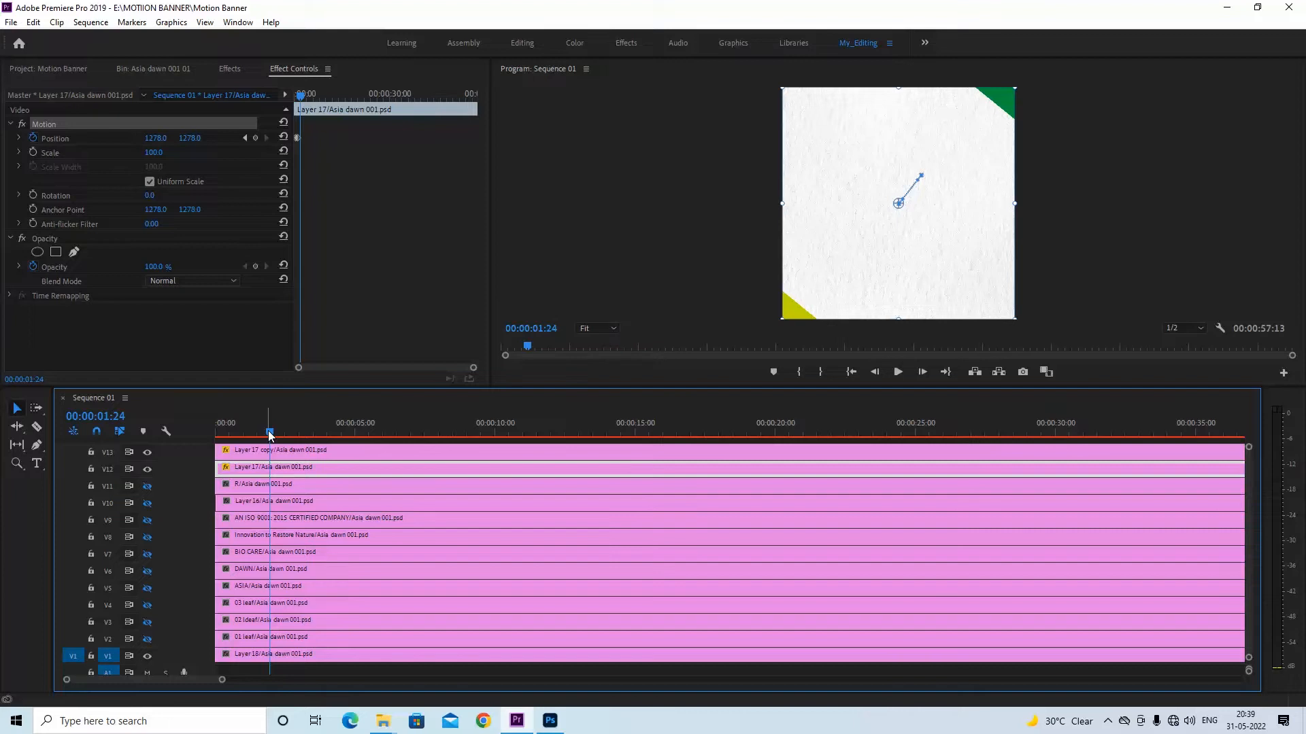
key(Home)
key(space)
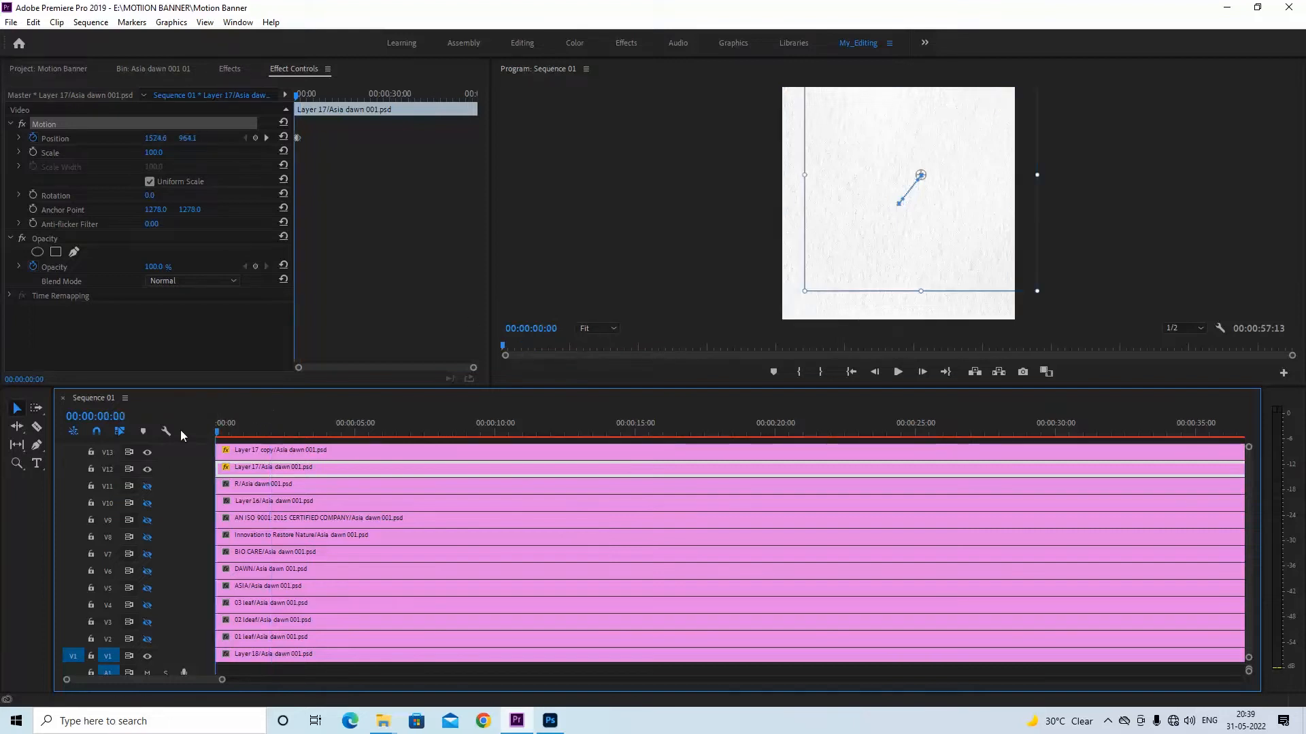
key(space)
Speed up the Layer 17 copy animation by moving its second Position keyframe earlier, closer to the first one
click(289, 452)
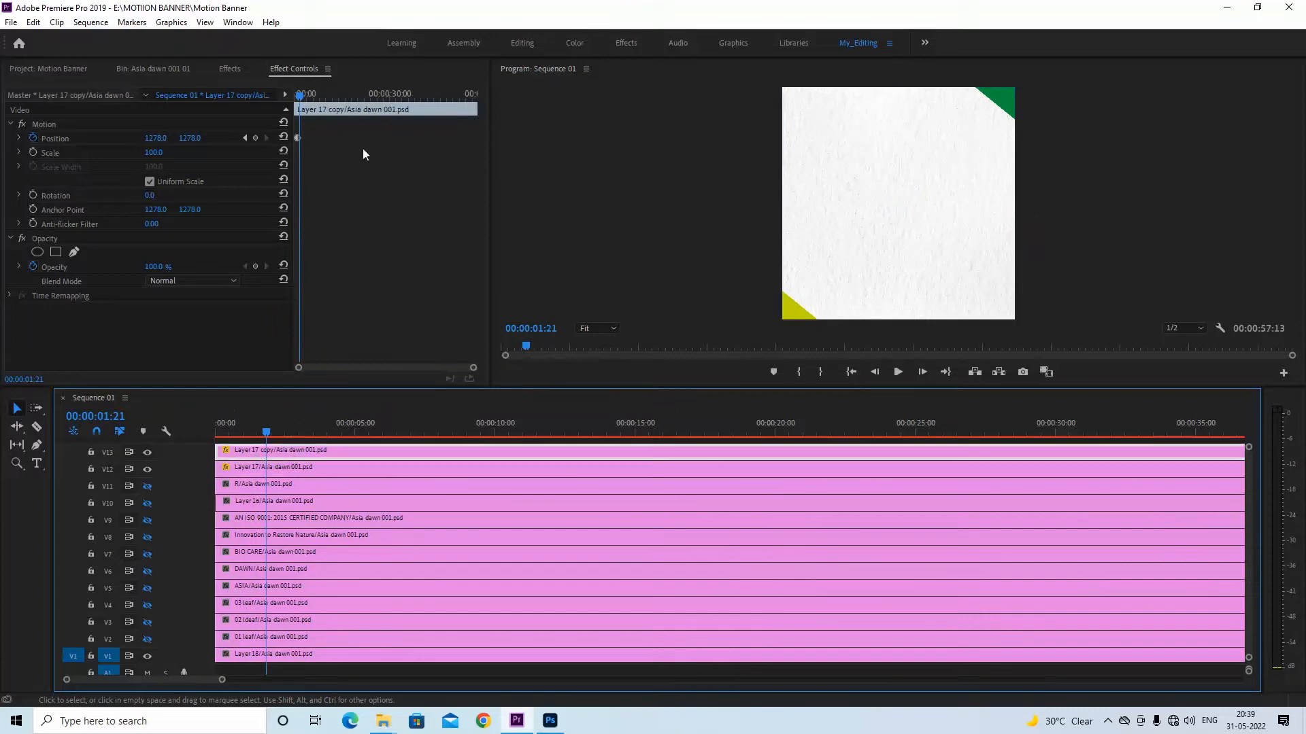
click(304, 101)
scroll(303, 101, up, 5)
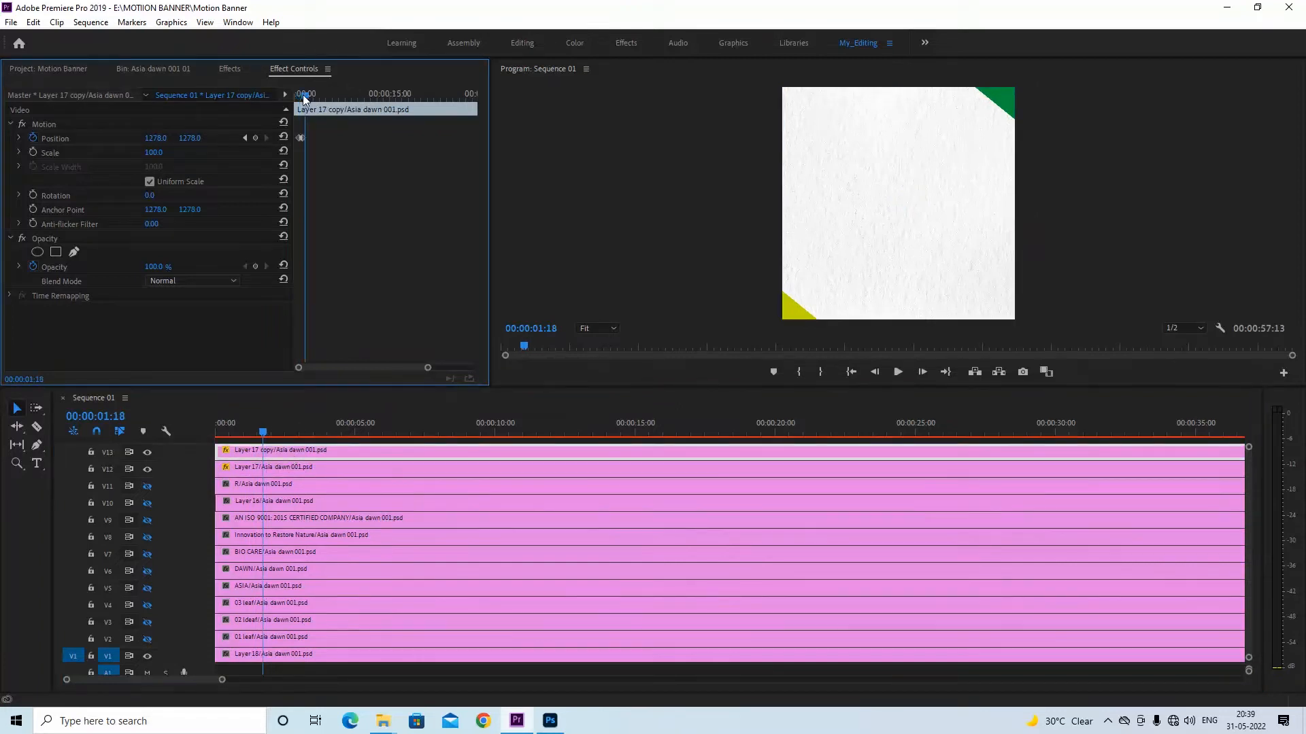
scroll(340, 139, up, 2)
click(344, 95)
scroll(344, 96, up, 3)
drag(425, 138, 350, 141)
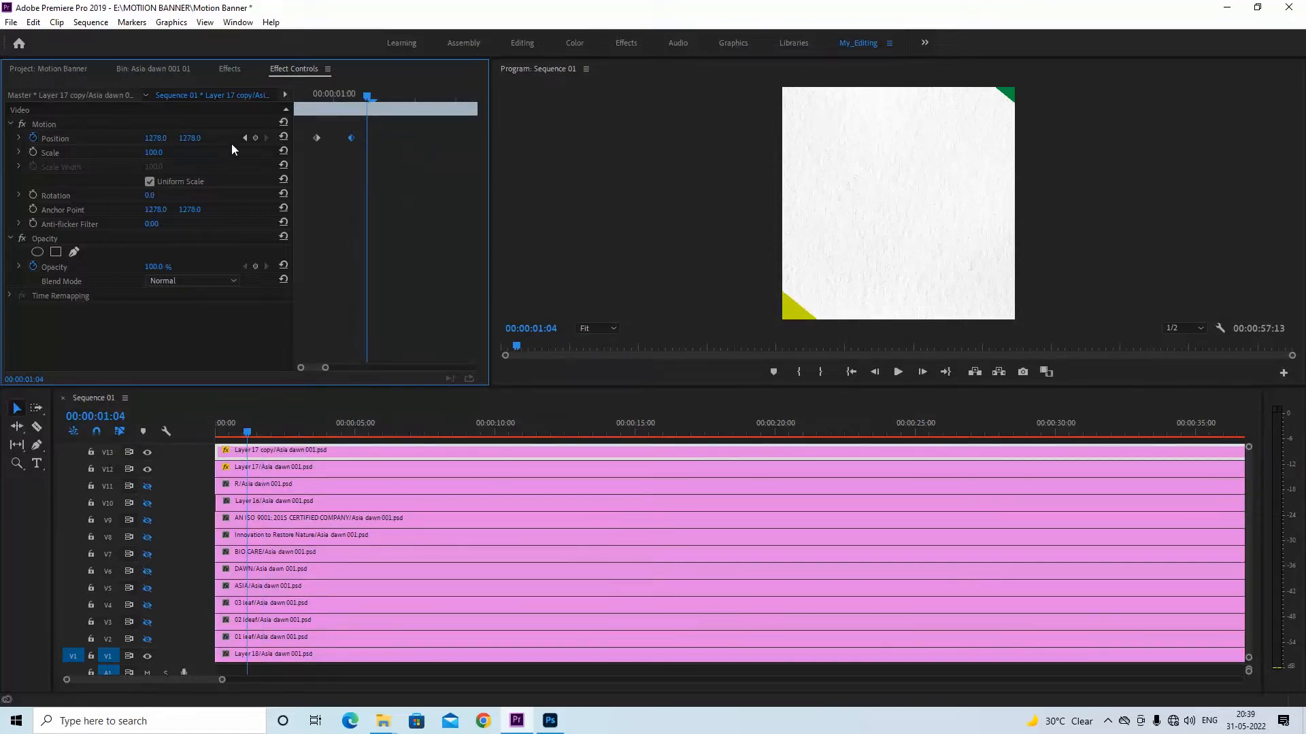
click(243, 138)
Speed up the Layer 17 animation on V12 by moving its second Position keyframe closer to the first
click(294, 468)
key(=)
key(=)
key(-)
click(298, 95)
key(=)
key(=)
key(=)
key(=)
key(=)
drag(398, 137, 360, 138)
Play the sequence from the start to check the faster corner animation
drag(276, 426, 135, 455)
key(space)
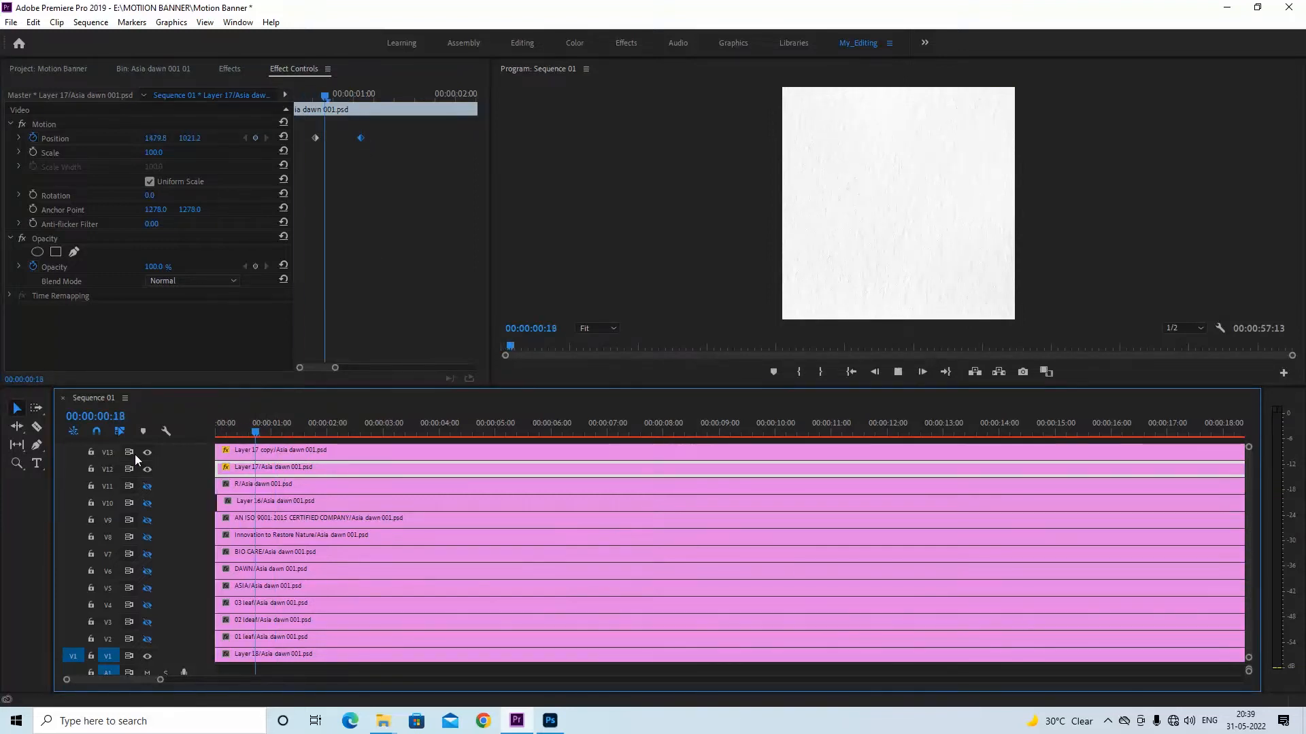
key(space)
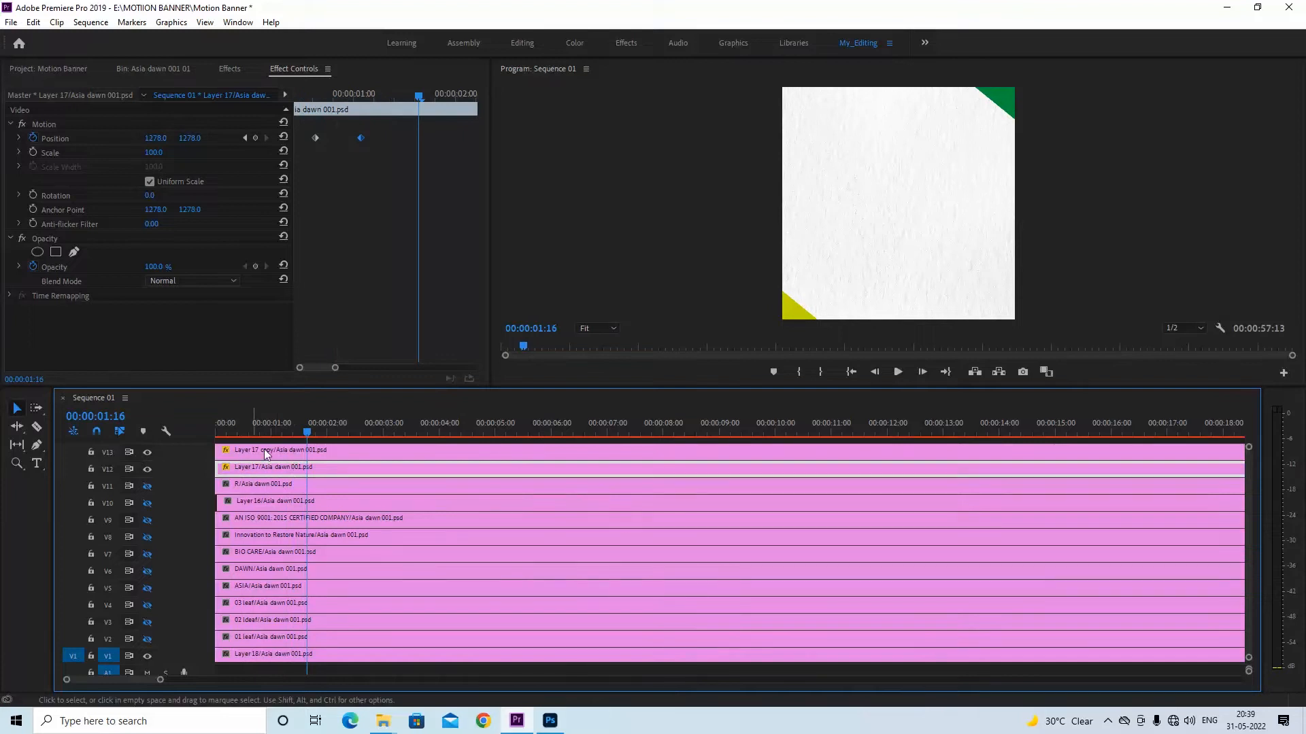
Return the playhead to 00:00:00:00 and save the project with the adjusted corner timing
drag(307, 432, 193, 433)
key(minus)
key(minus)
key(equal)
key(ctrl+s)
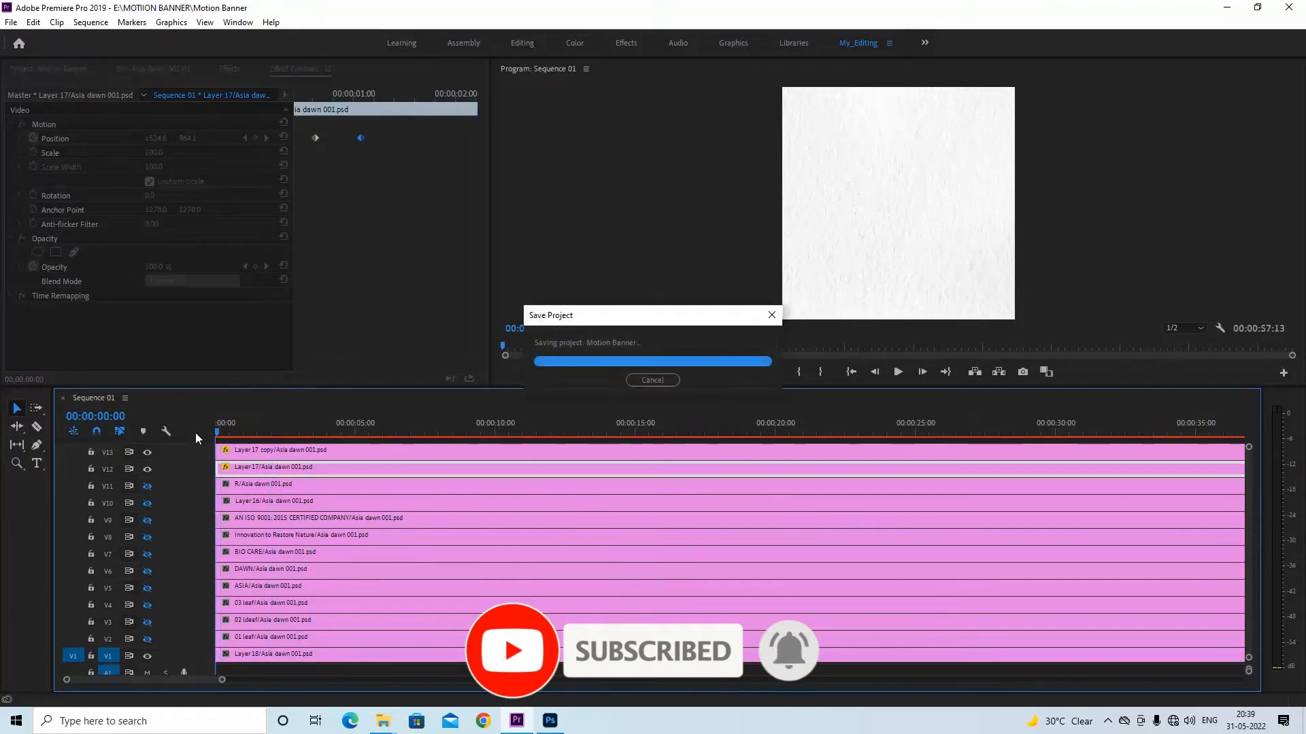
Nest the Layer 17 and Layer 17 copy clips into a nested sequence named Corner
shift+click(248, 452)
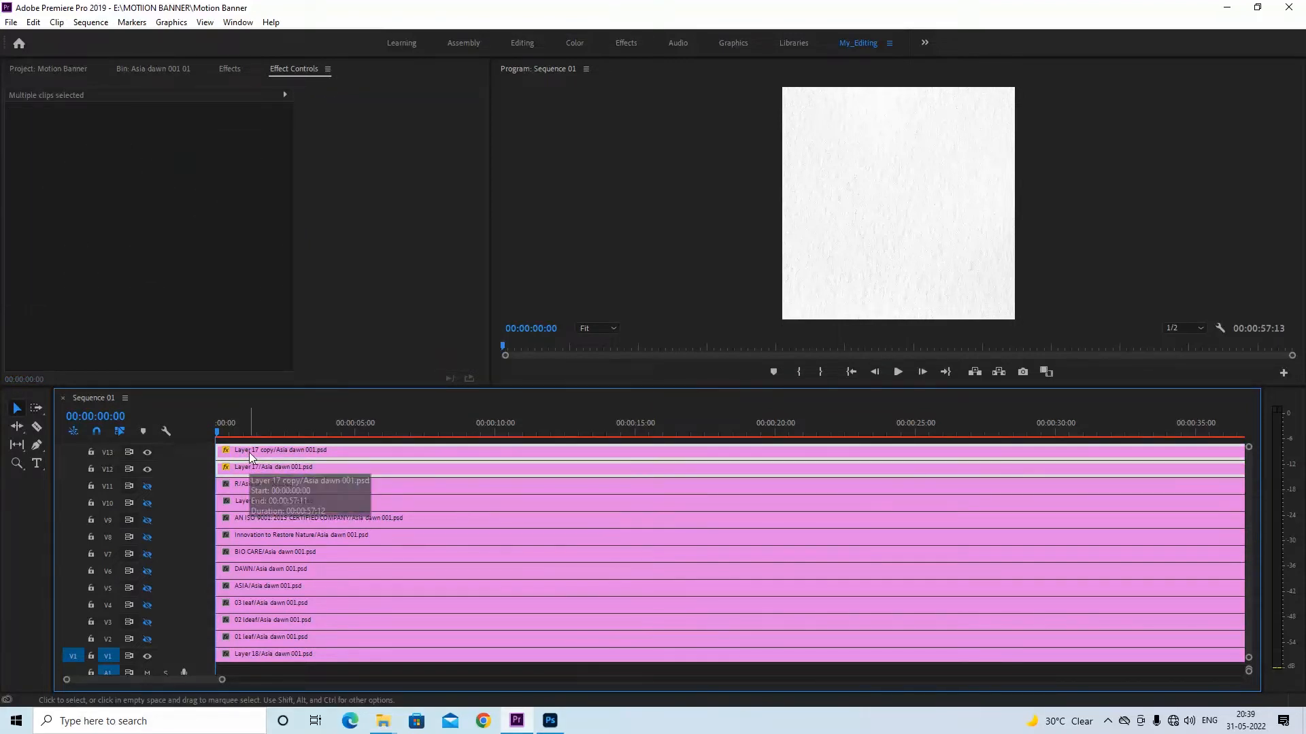
right_click(250, 452)
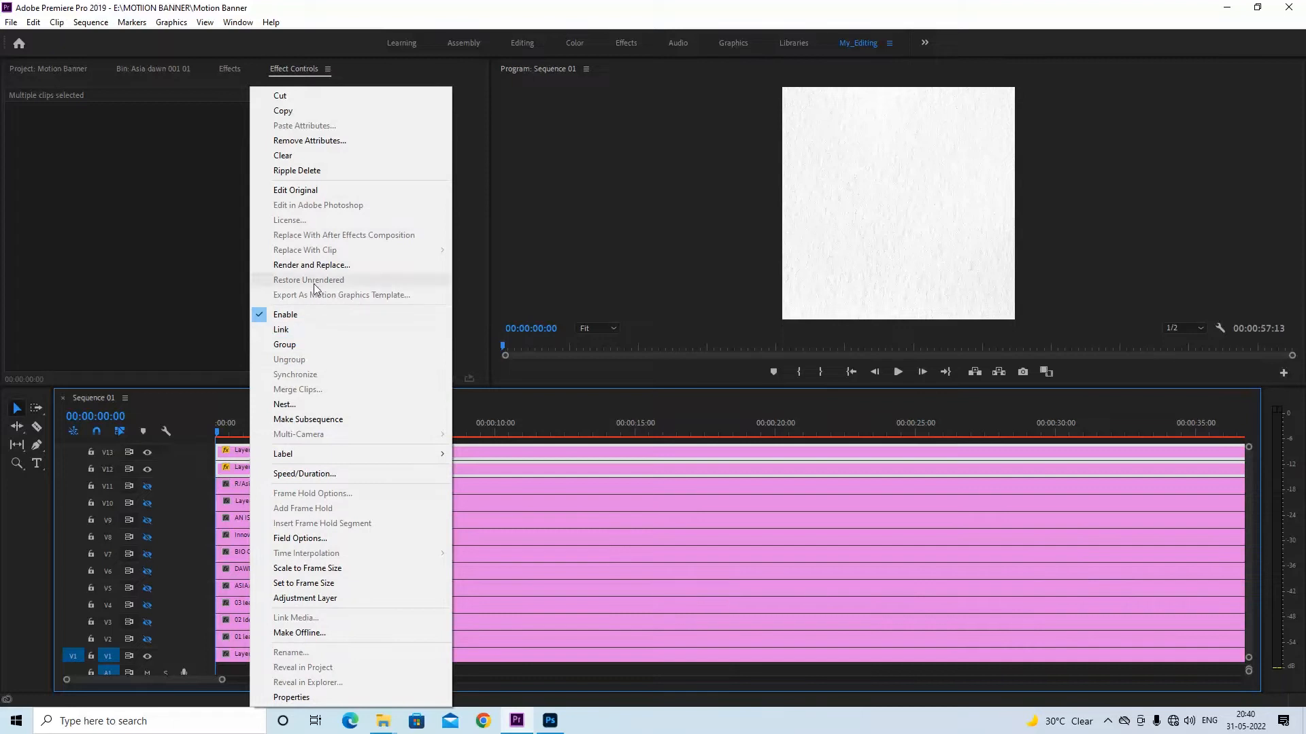
click(284, 405)
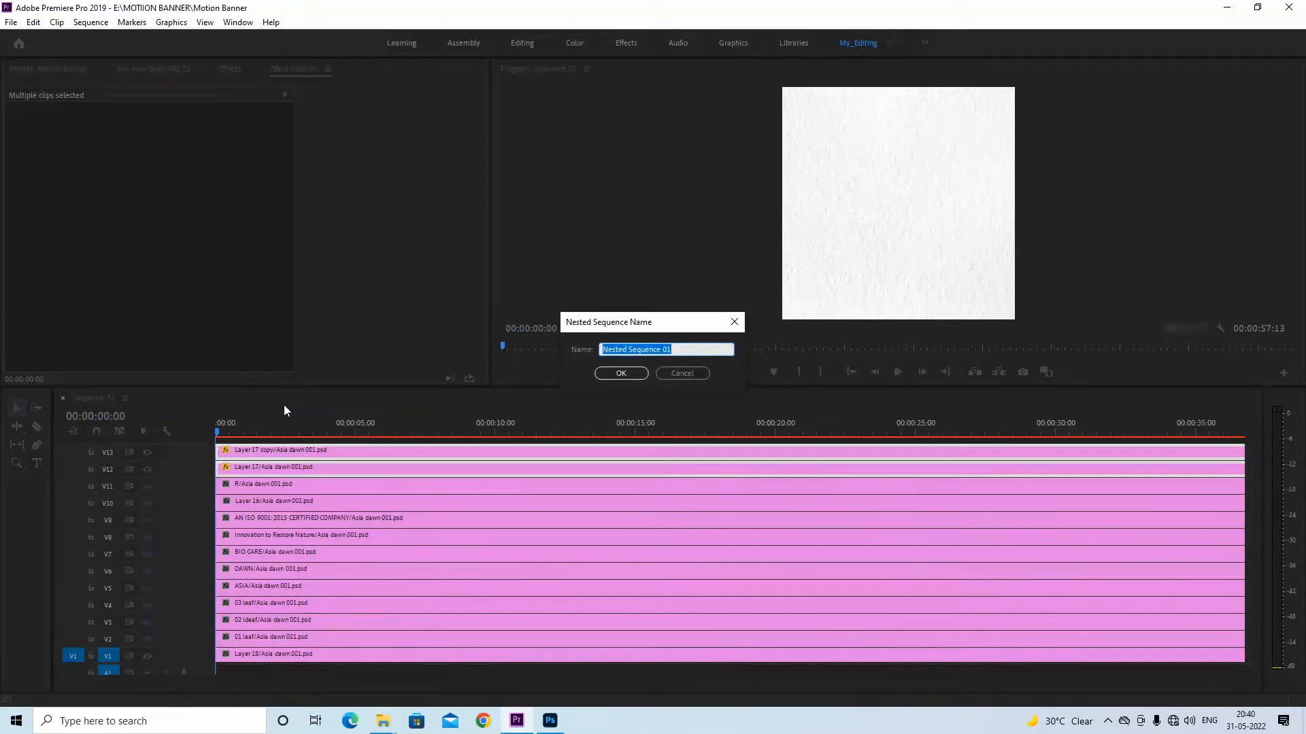
text(Corner)
key(Return)
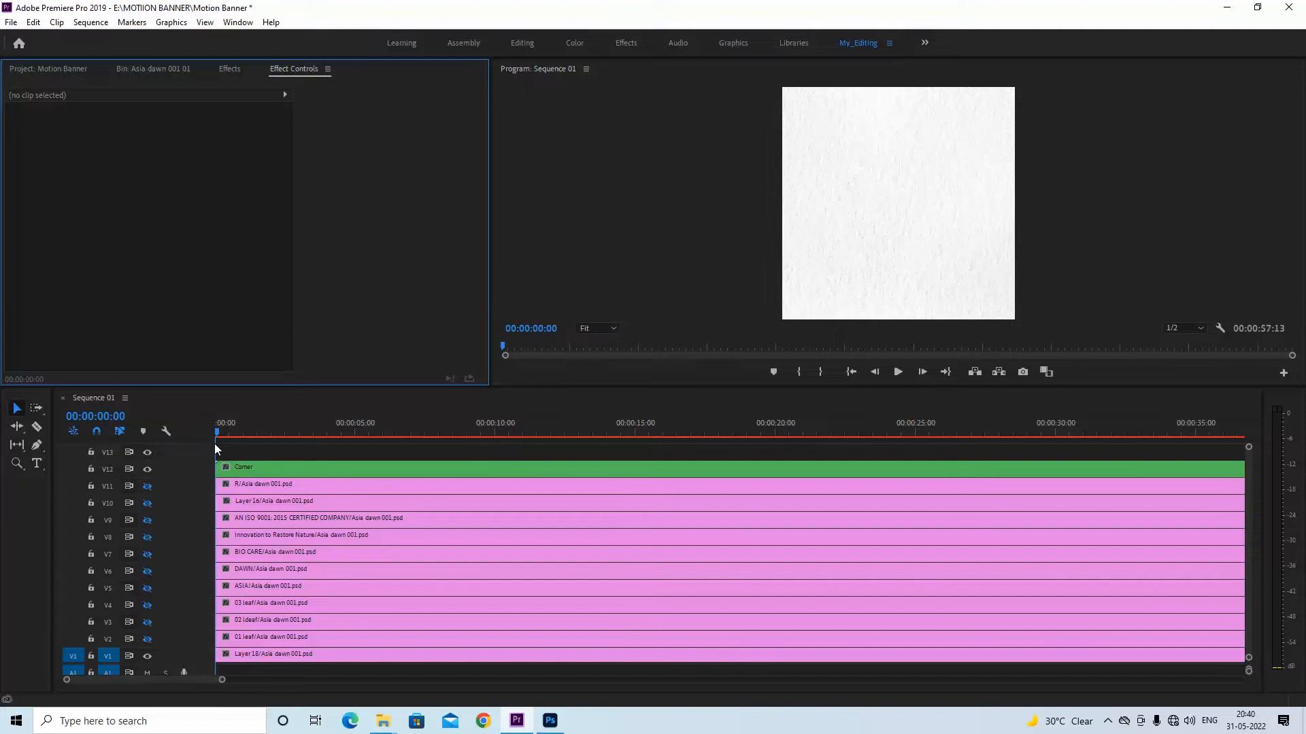
Switch to Photoshop to examine the leaf and text layers of the logo, and return to Premiere Pro
mouse_move(219, 430)
mouse_down()
mouse_move(247, 429)
mouse_move(198, 430)
mouse_up()
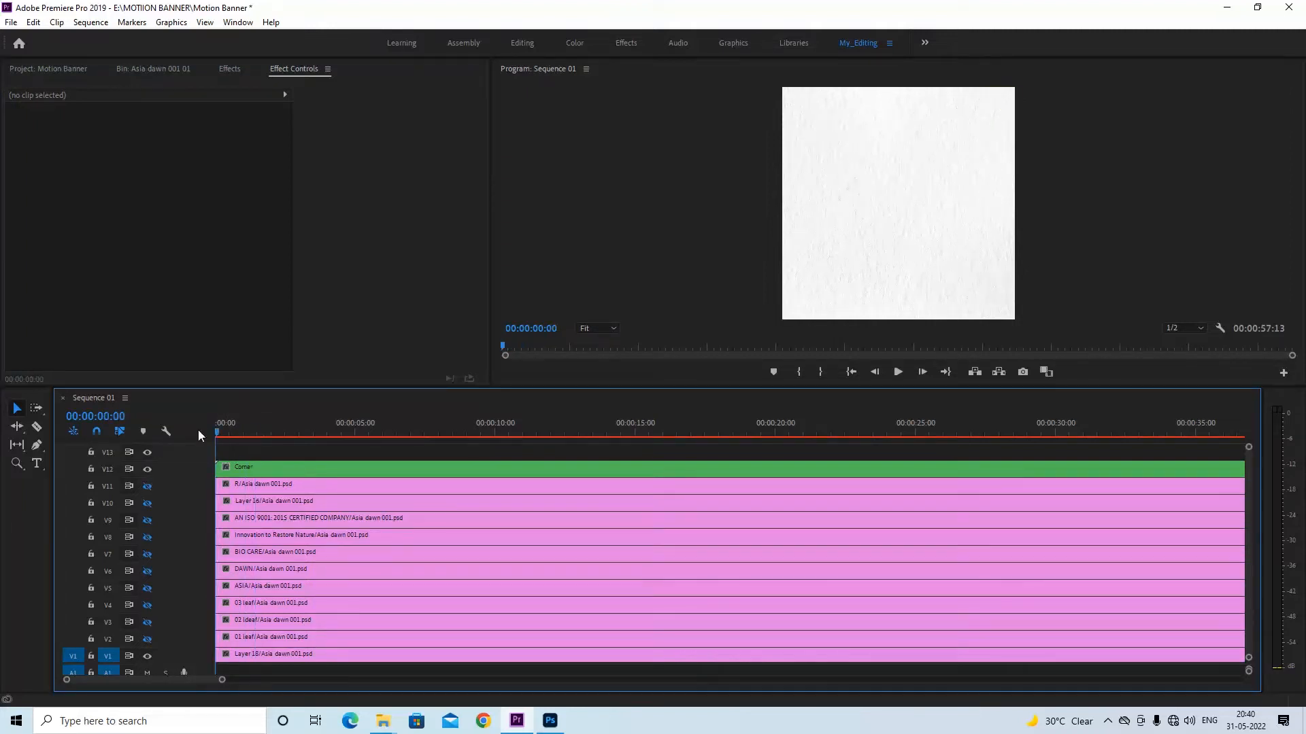
click(550, 721)
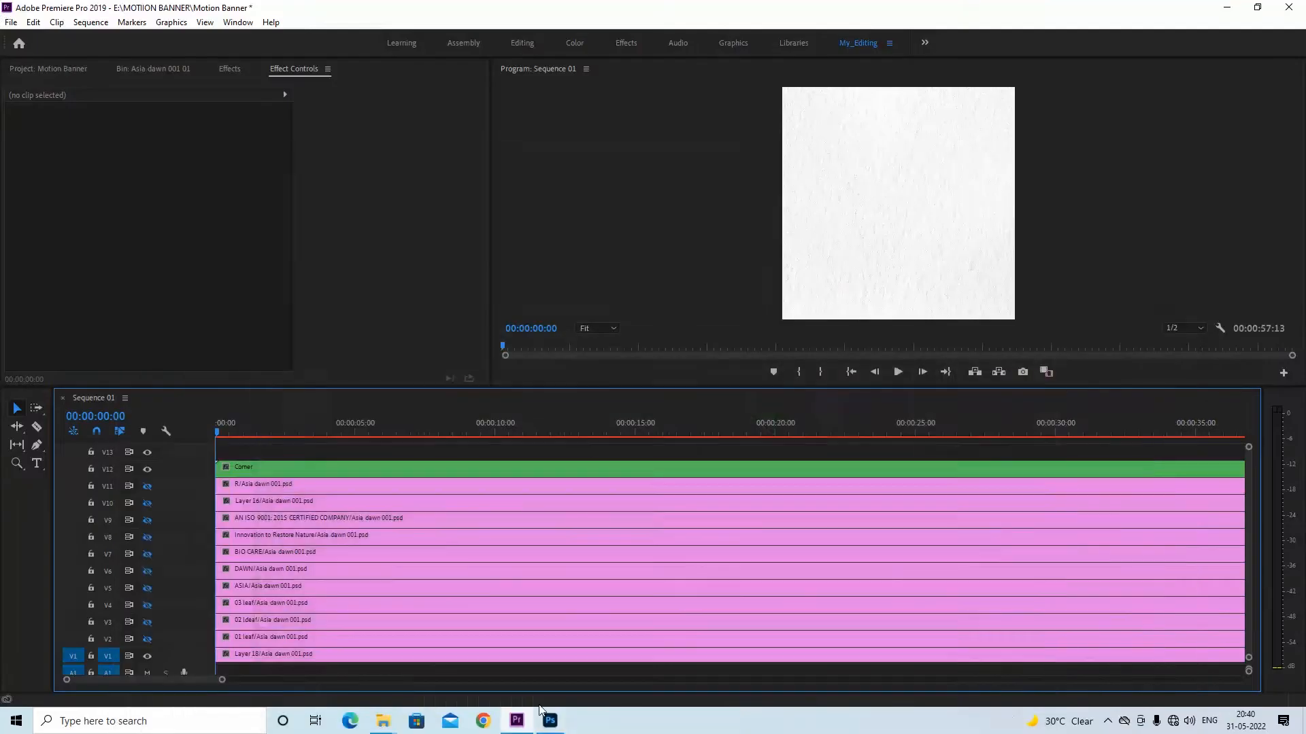
click(517, 721)
Turn on the output of the three leaf tracks V2 to V4, keeping V5 and V6 hidden, and select the 03 leaf clip
click(147, 622)
click(146, 605)
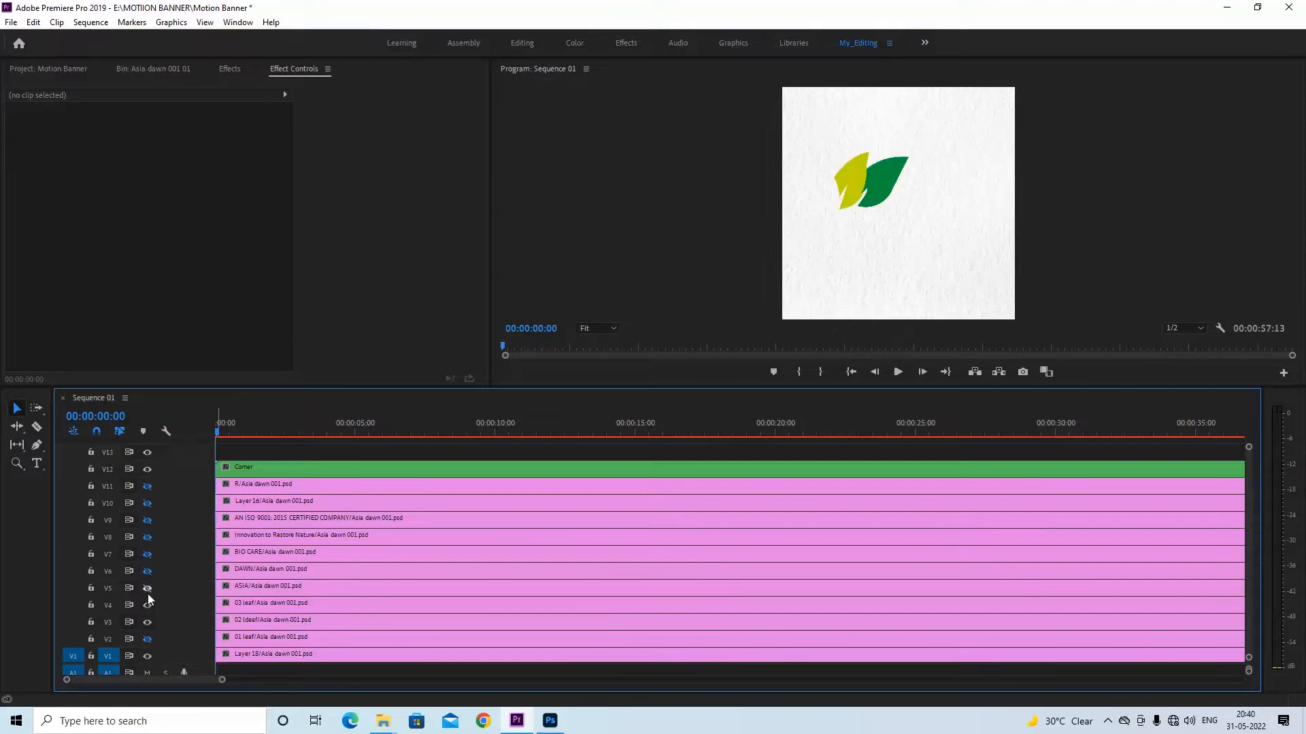
click(146, 588)
click(146, 589)
click(146, 571)
click(146, 571)
click(147, 639)
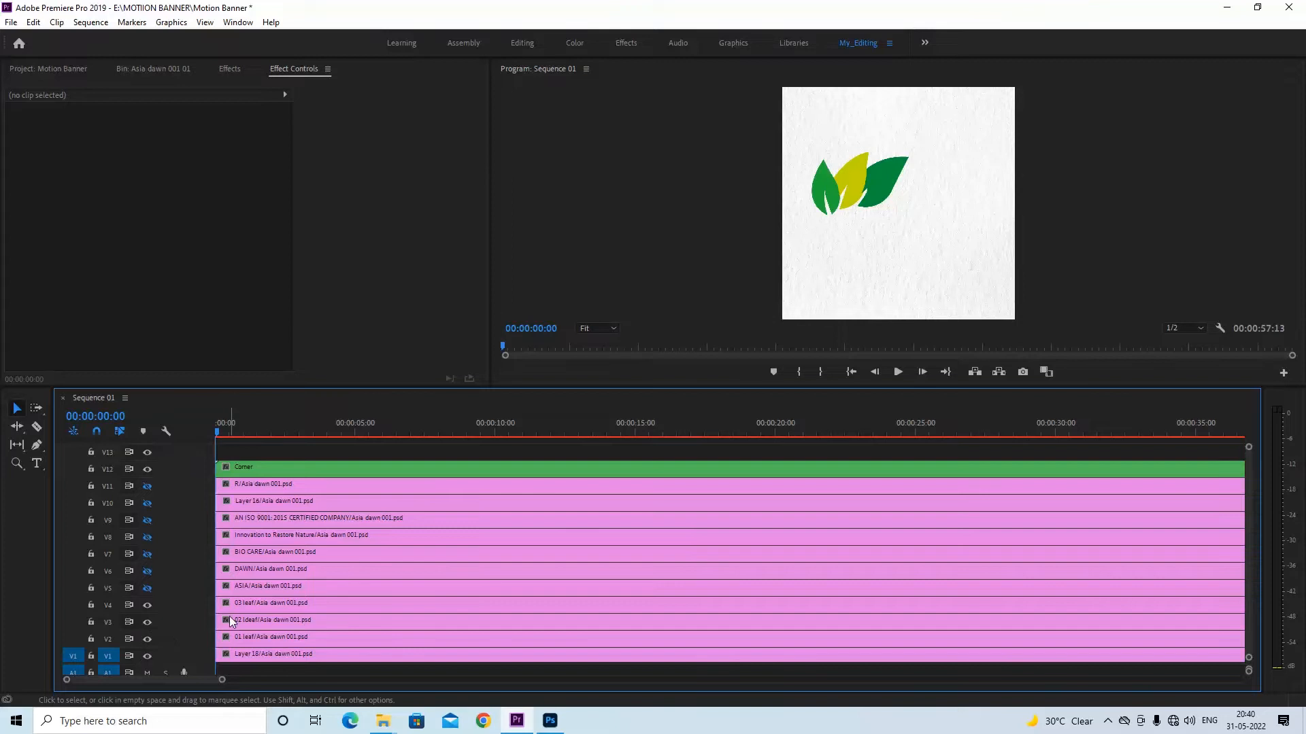
scroll(283, 595, right, 1)
click(260, 606)
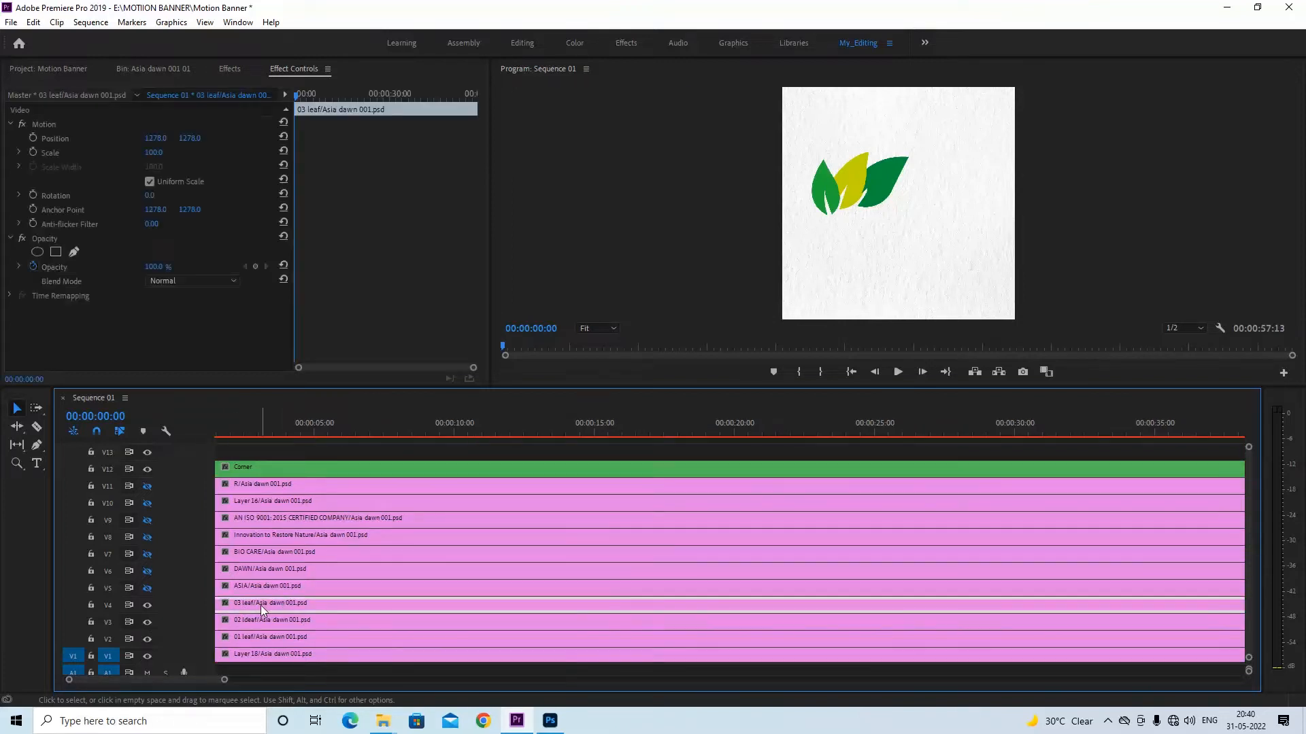
With the playhead at 00:00:01:05, move the anchor point of the 01 leaf clip to the leaf's base at about 515.7, 1375.2
shift+click(255, 635)
shift+click(256, 624)
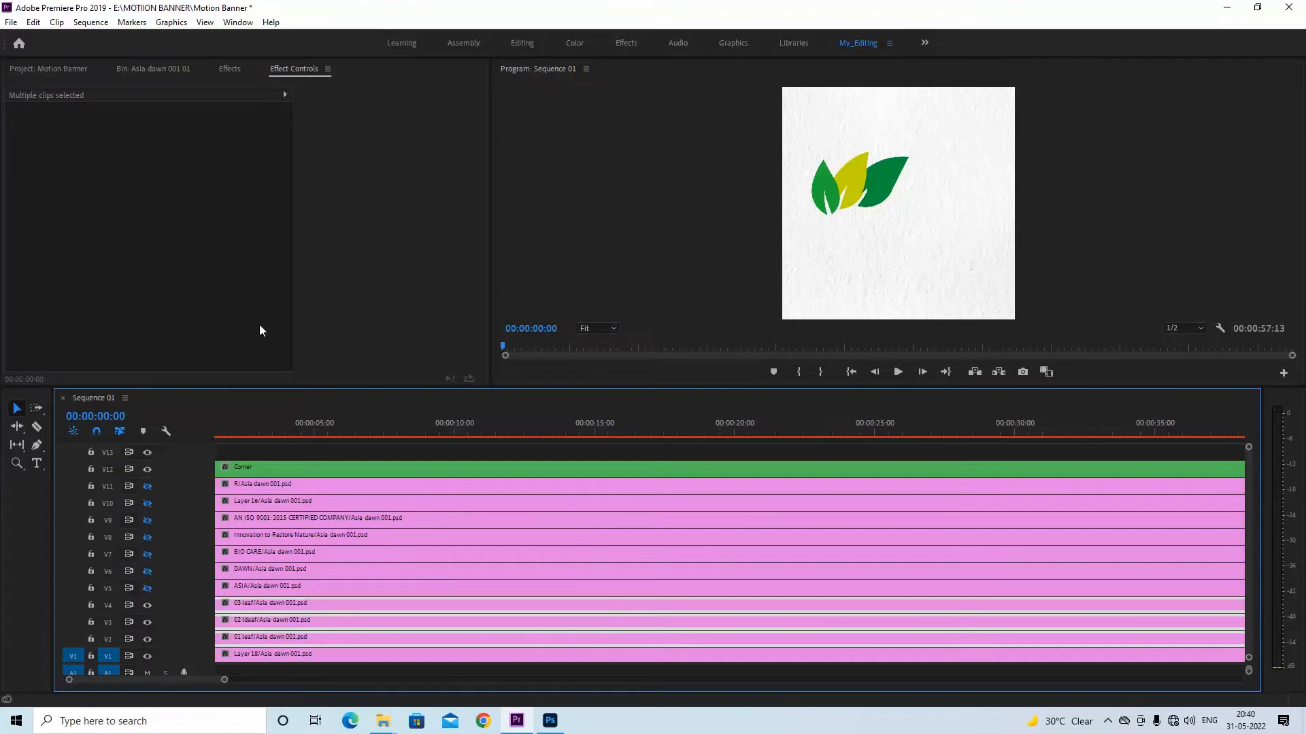
scroll(243, 431, up, 1)
drag(217, 430, 248, 430)
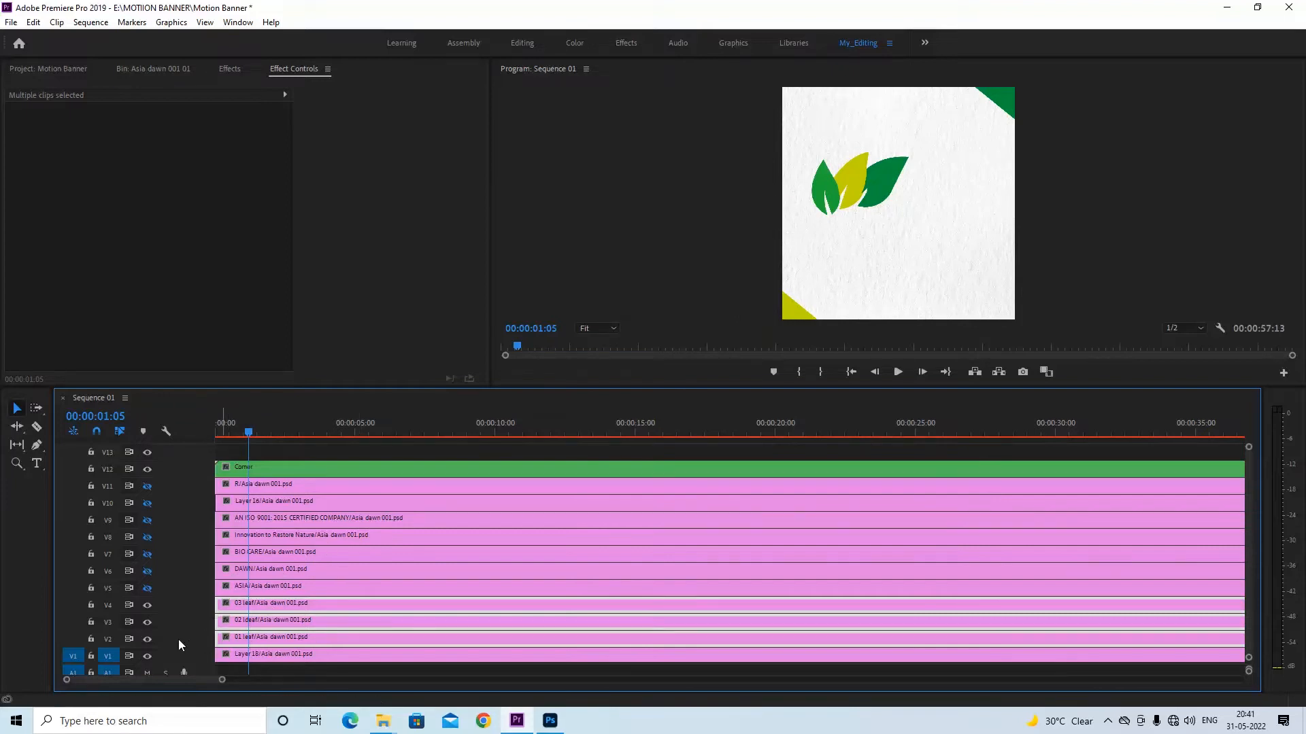
click(303, 589)
click(280, 637)
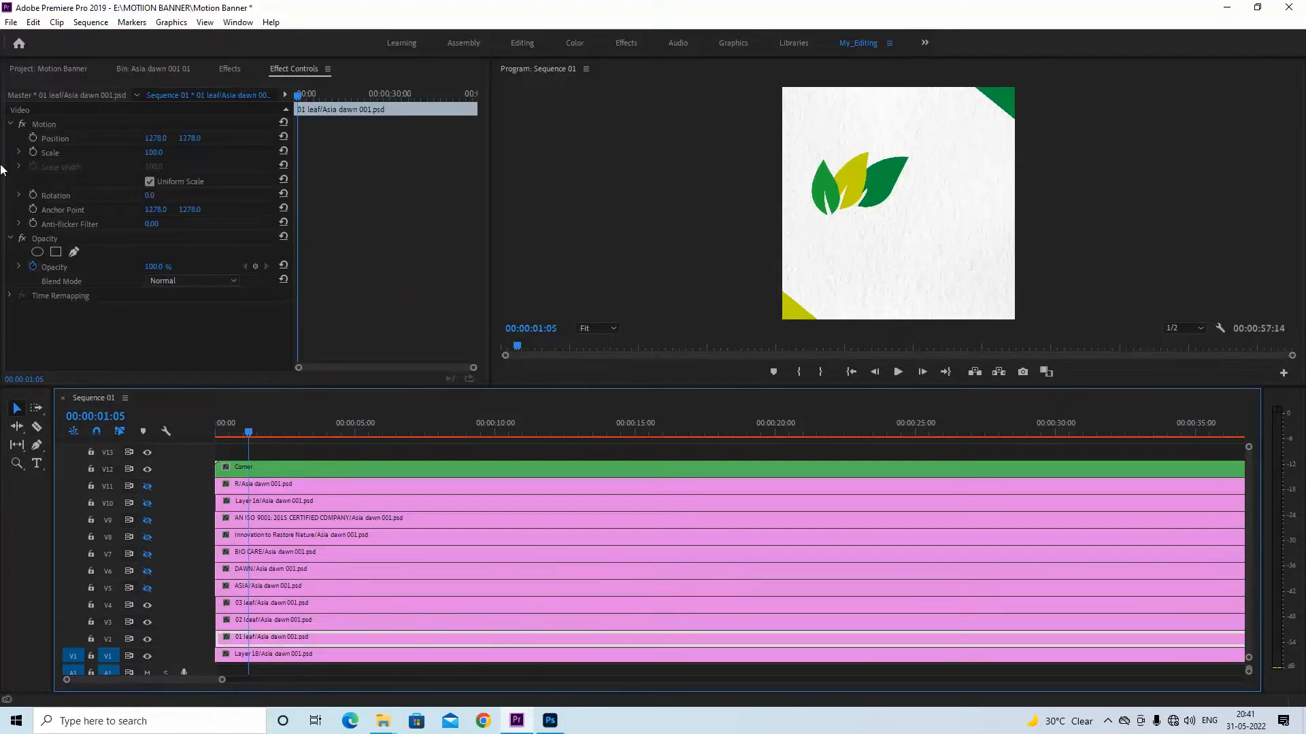
click(49, 123)
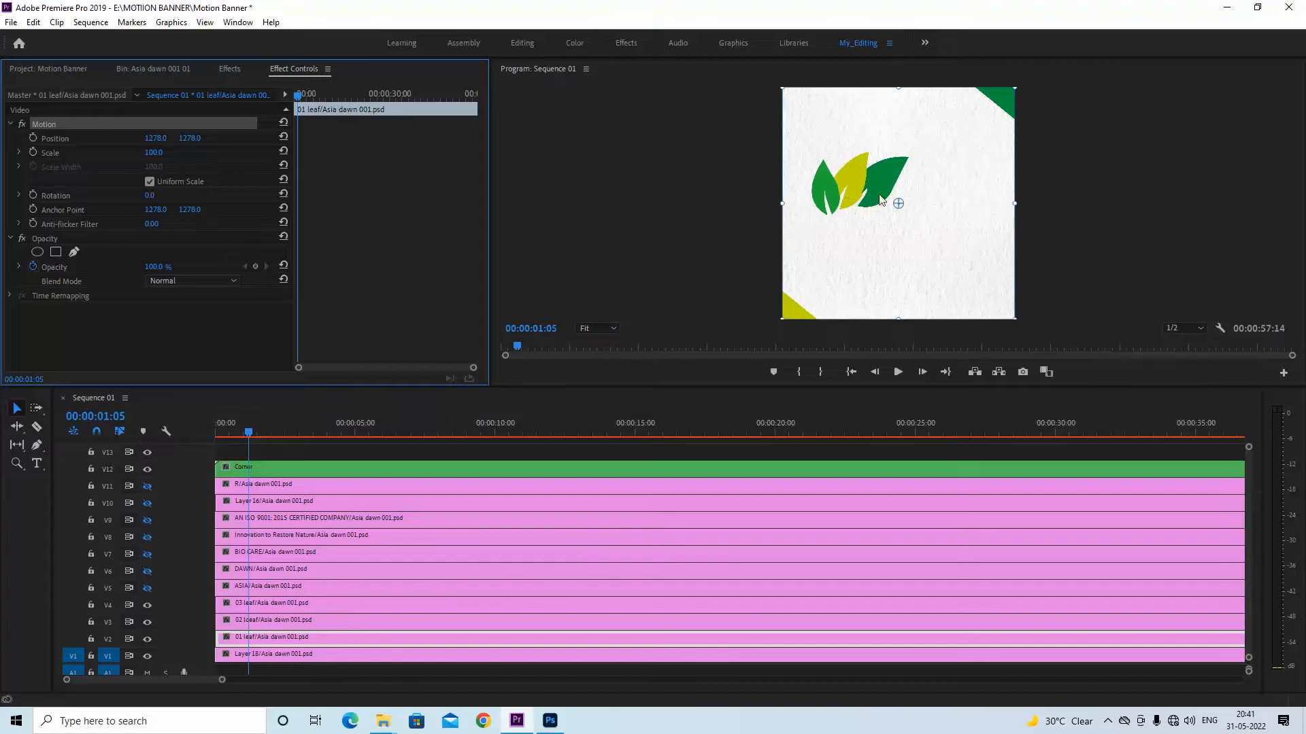
drag(898, 204, 829, 215)
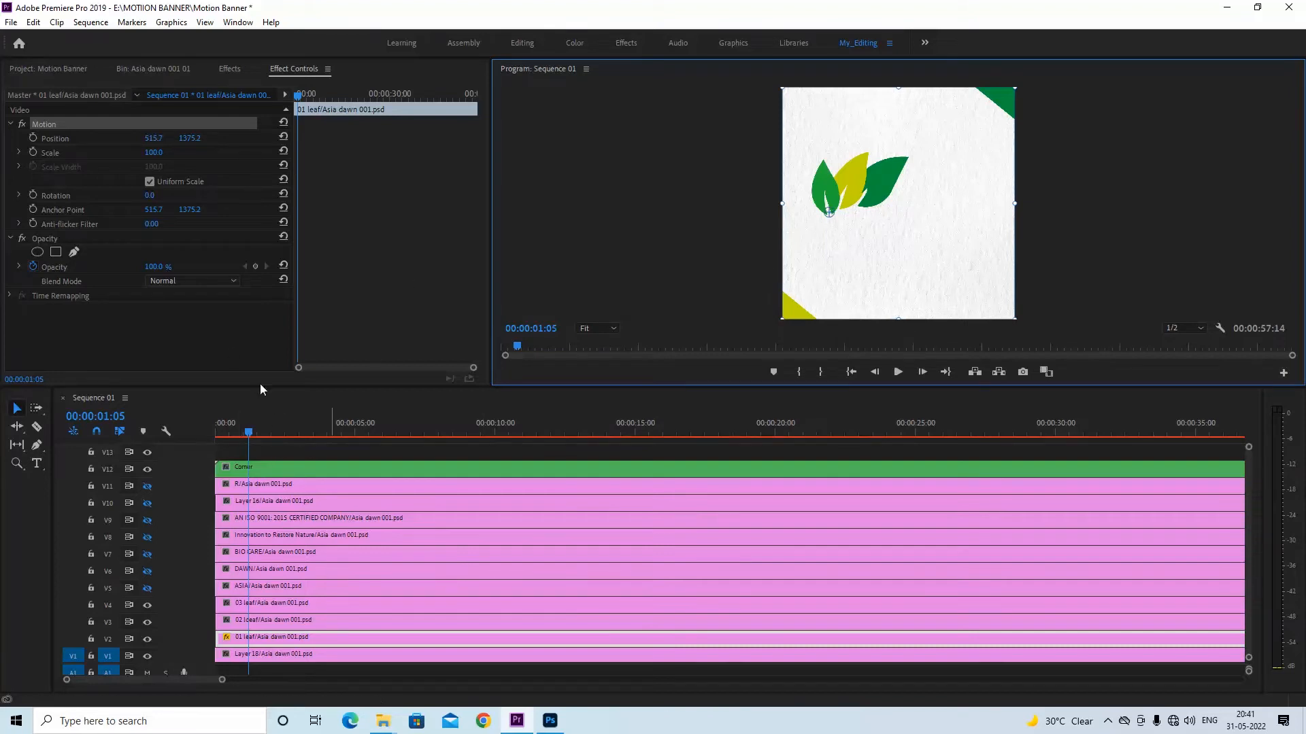
Rotate the 01 leaf clip to -49° and add starting Rotation and Opacity keyframes at 00:00:01:05, with opacity at 0%
drag(151, 197, 118, 198)
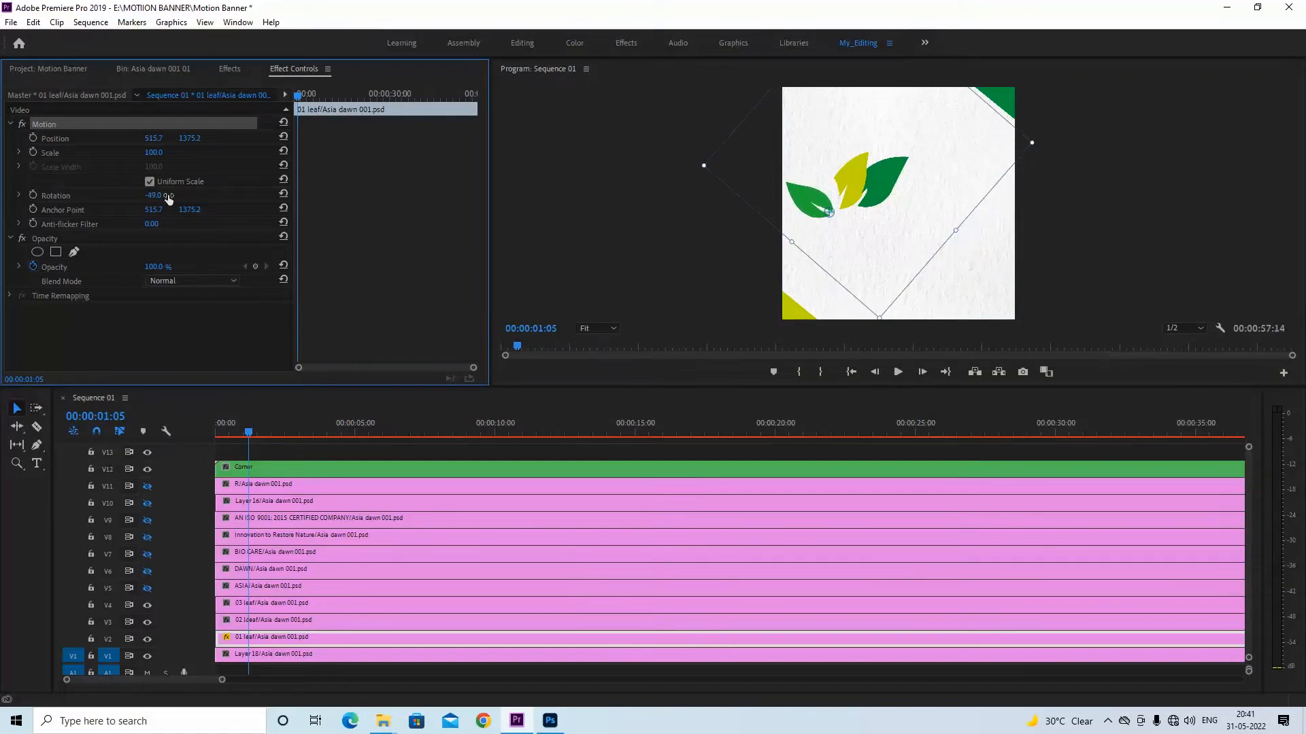
click(34, 195)
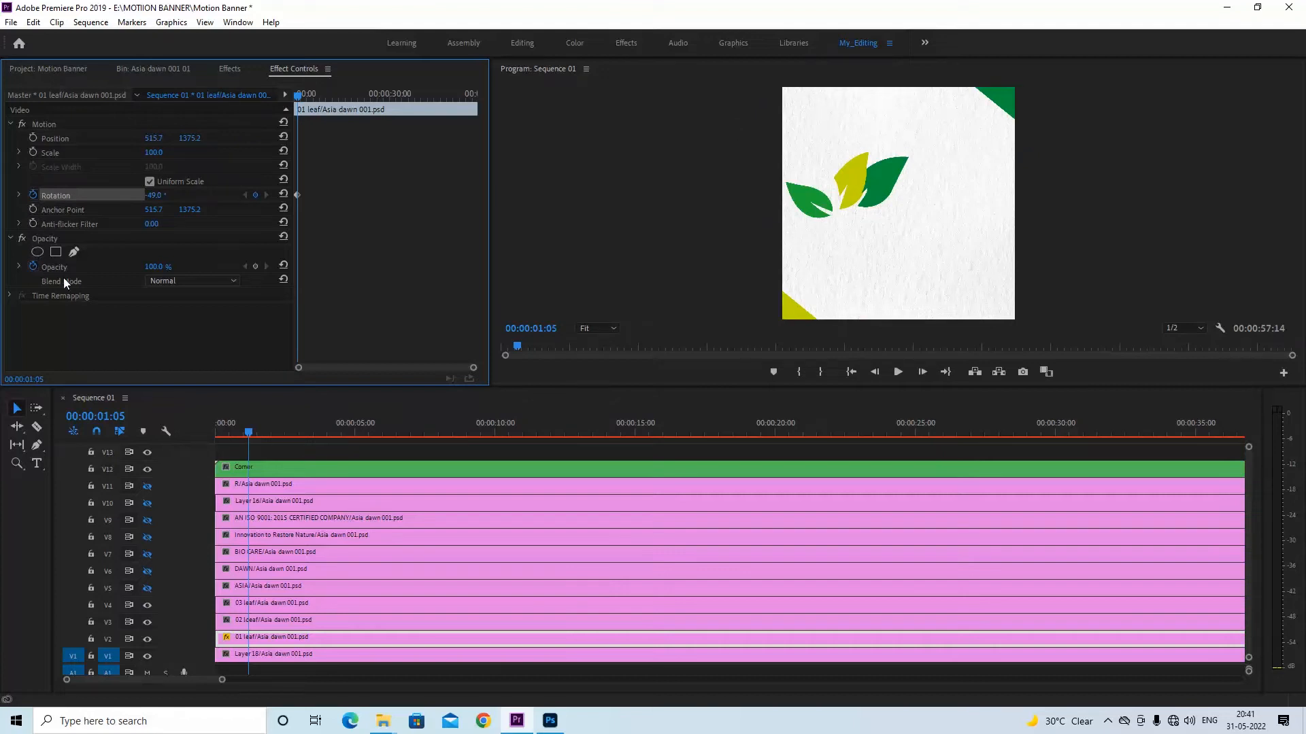
click(256, 266)
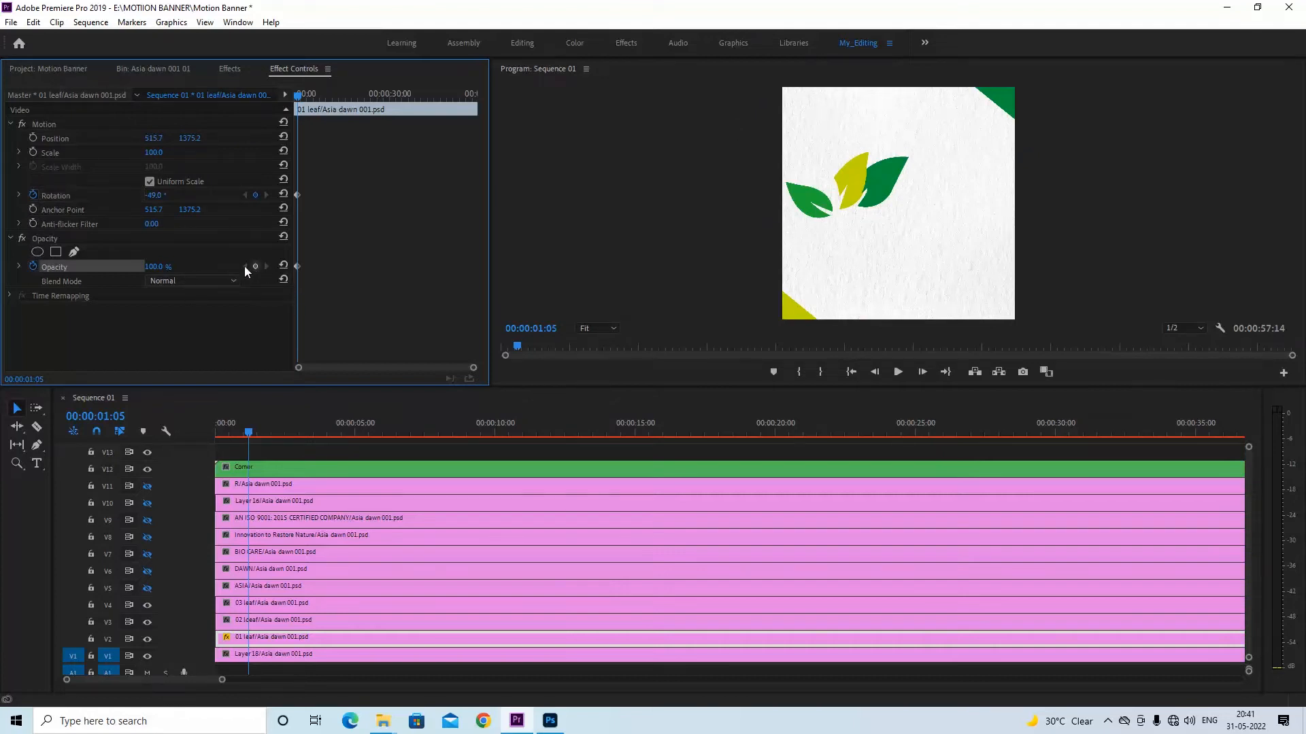
click(154, 266)
text(0)
key(Return)
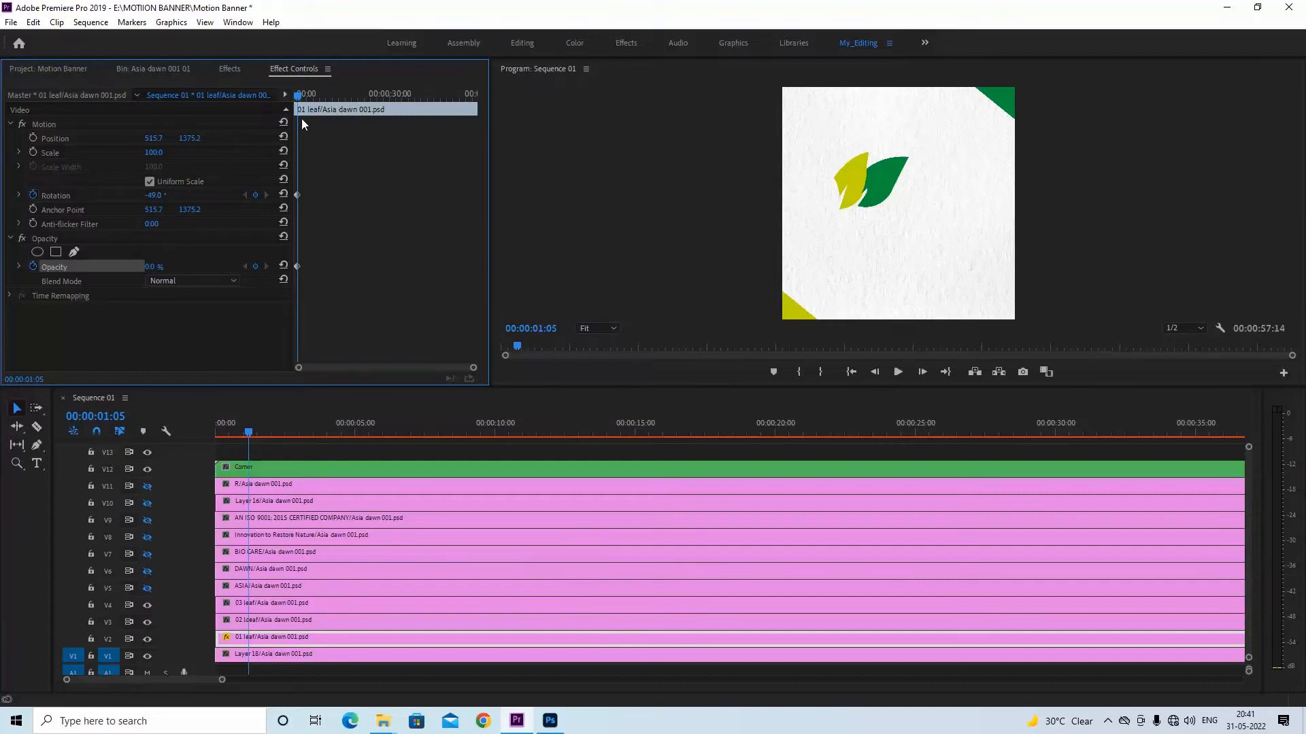
At 00:00:02:04, set the 01 leaf clip's rotation to 0° and its opacity to 100%
click(301, 97)
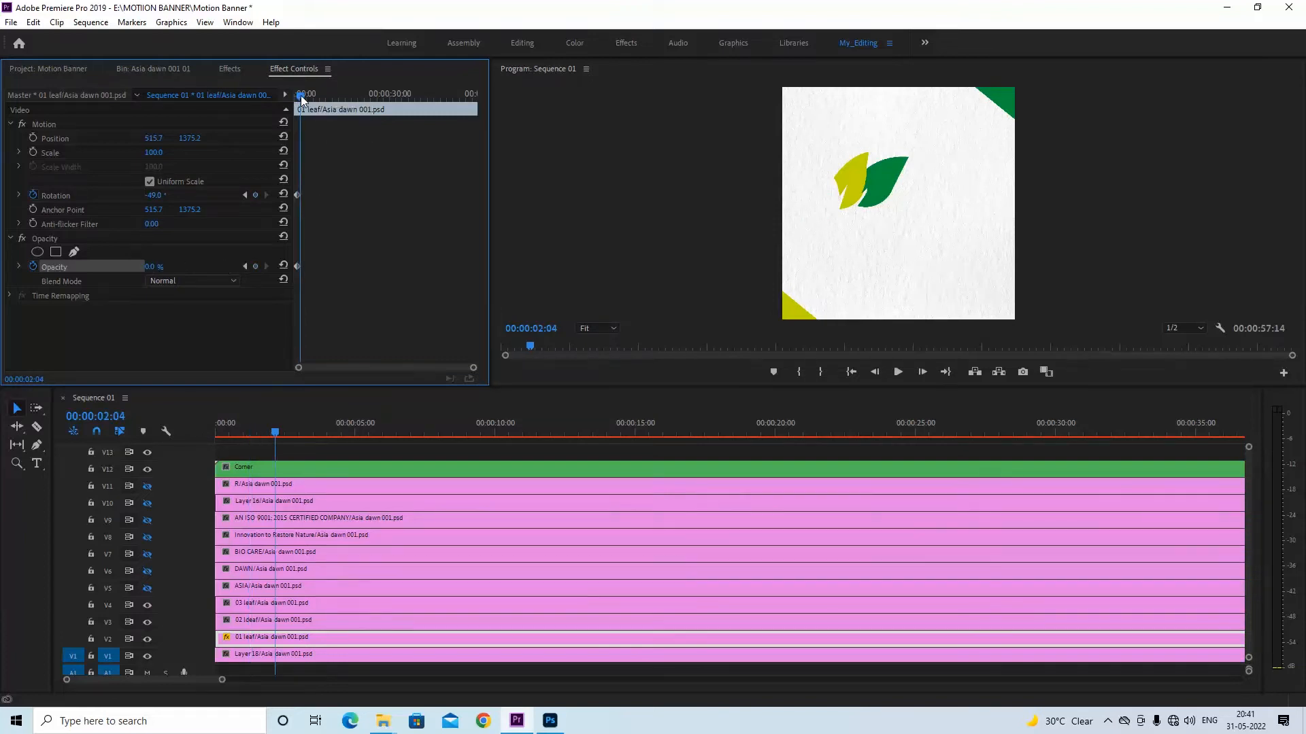
click(153, 195)
text(0)
key(Return)
click(151, 267)
text(100)
key(Return)
Play back the beginning of the sequence to check how the 01 leaf rotates and fades in
drag(286, 442, 230, 432)
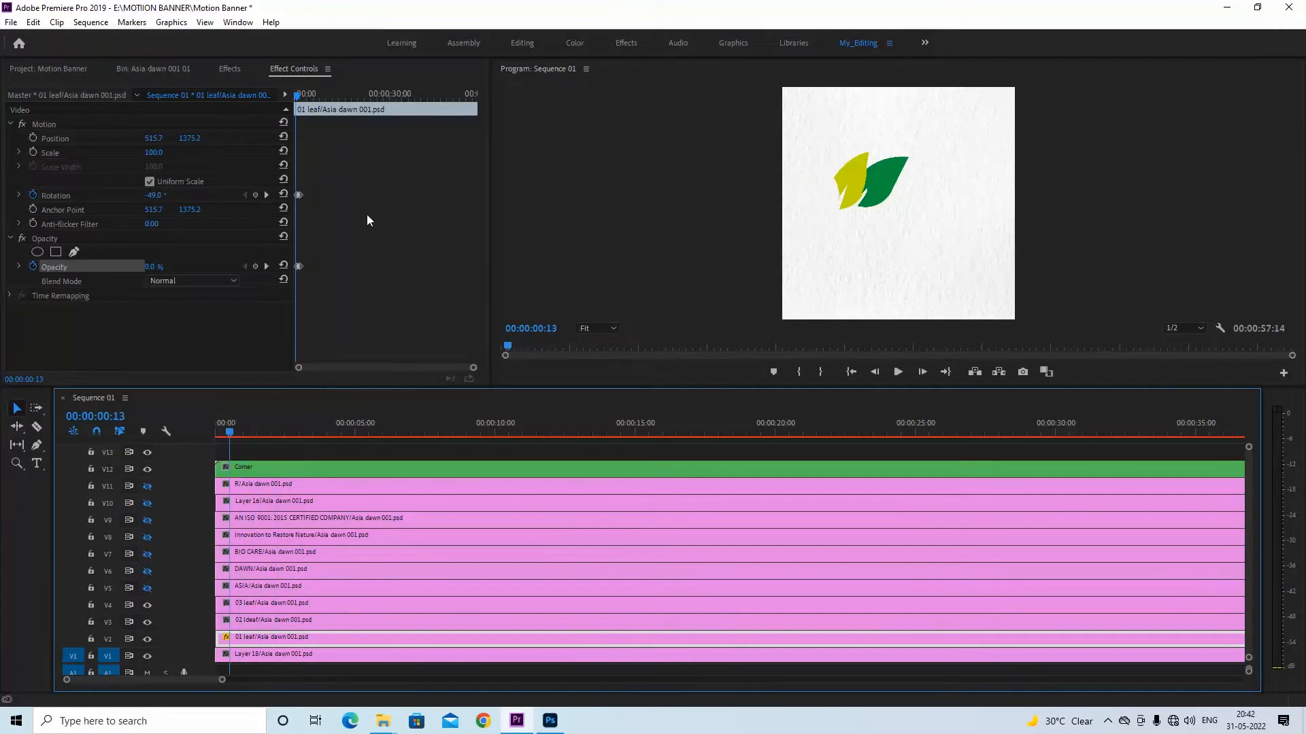
key(space)
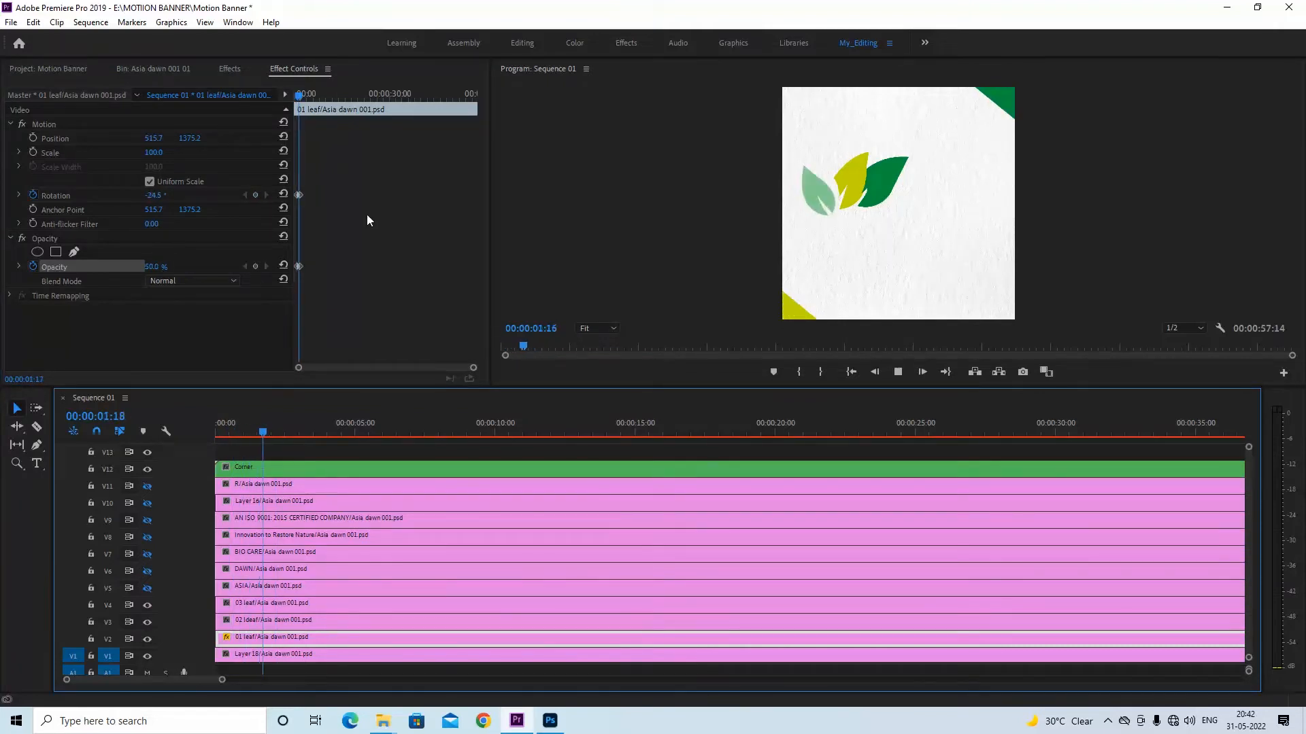
key(space)
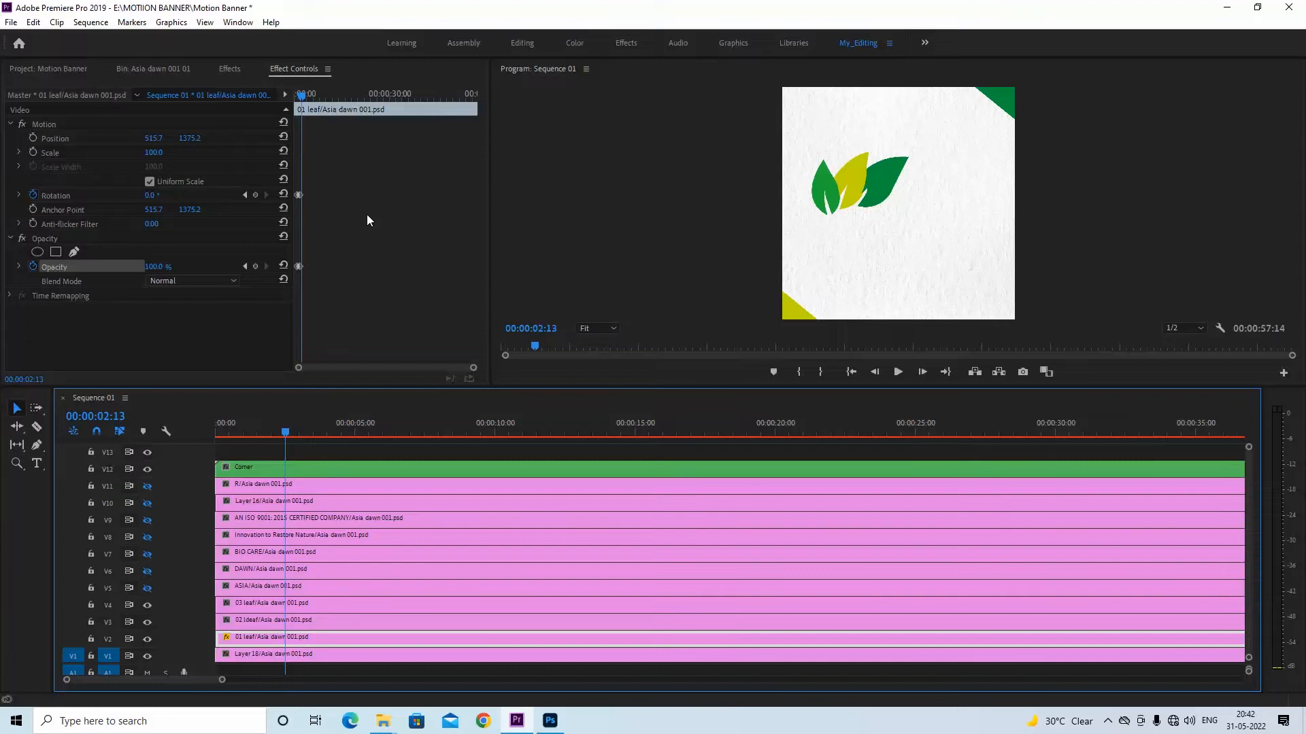
click(289, 105)
key(Home)
key(space)
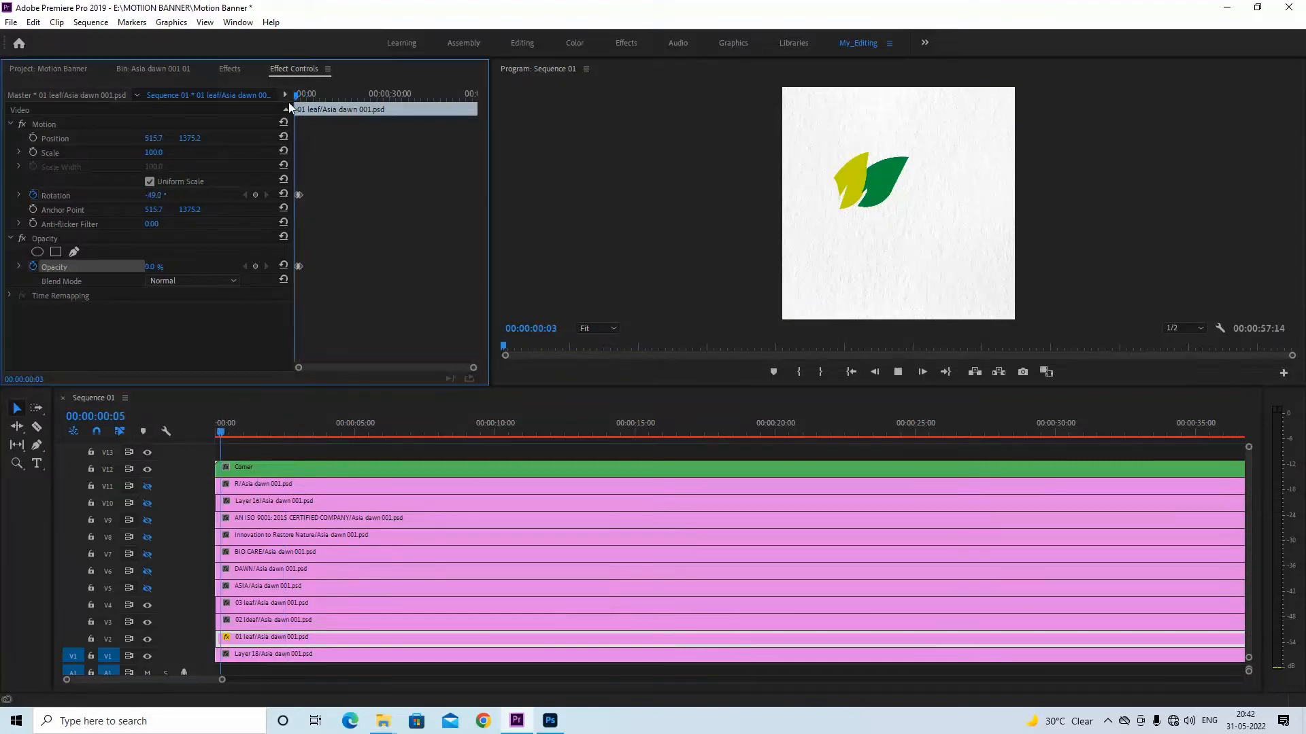
key(space)
Shorten the 01 leaf animation by moving its ending Rotation and Opacity keyframes closer to the starting ones, and preview the timing
key(=)
key(=)
key(=)
key(=)
drag(345, 178, 334, 267)
click(340, 95)
mouse_move(339, 95)
mouse_down()
mouse_move(291, 102)
mouse_move(332, 95)
mouse_move(316, 104)
mouse_up()
key(space)
key(space)
drag(375, 185, 355, 264)
drag(354, 97, 304, 97)
key(space)
key(space)
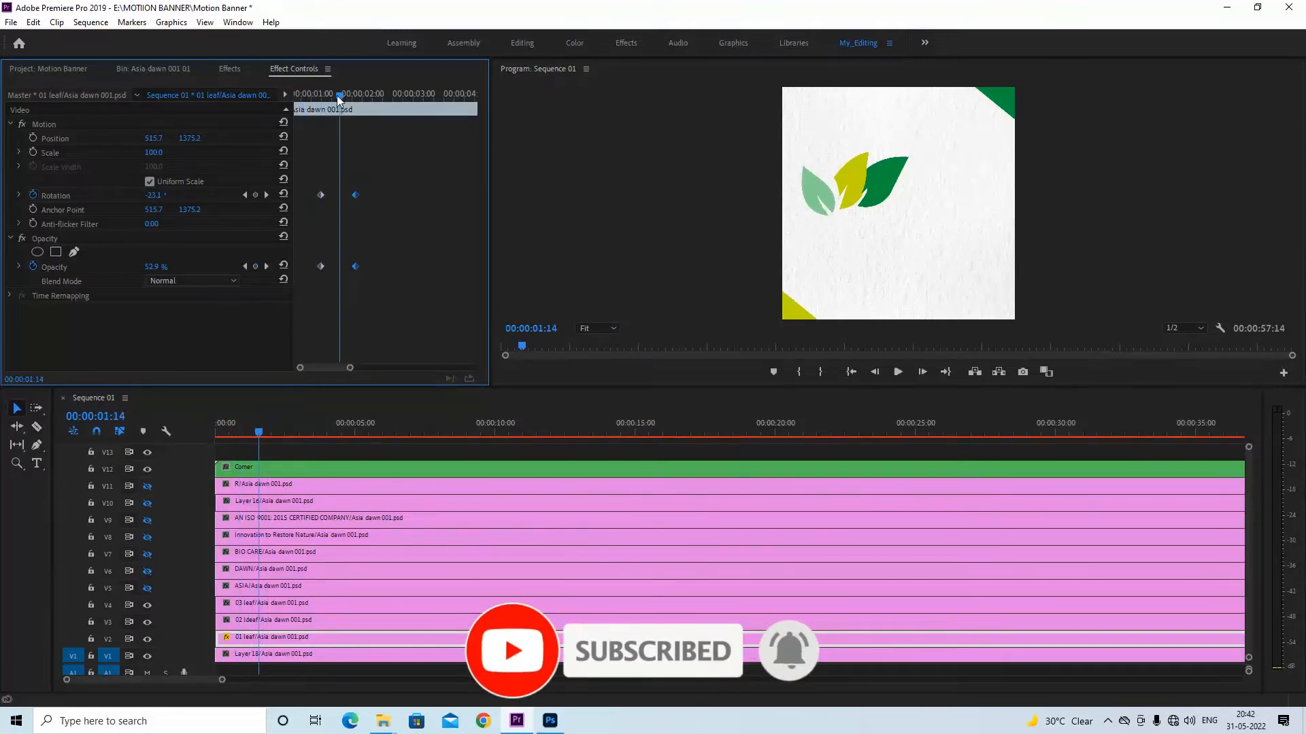
drag(335, 98, 335, 99)
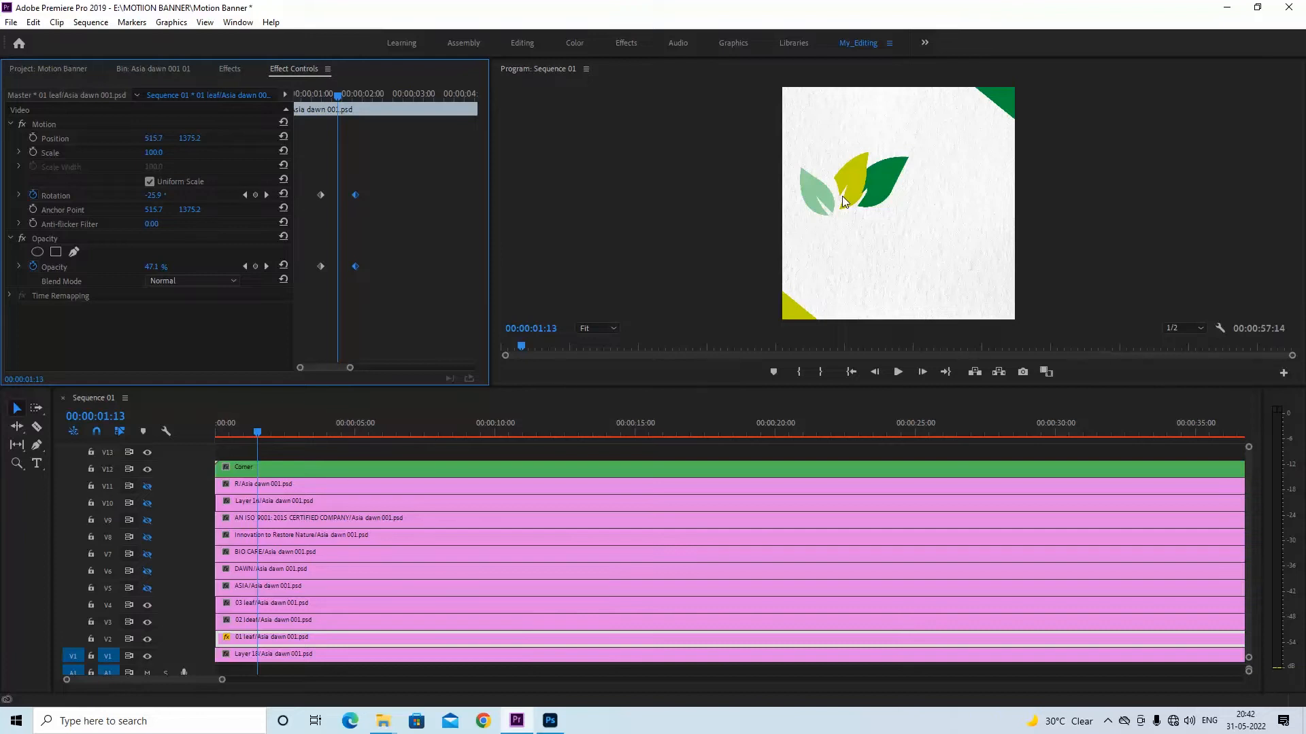
Move the anchor point of the 02 ldeaf clip to the base of the yellow leaf at about 672.6, 1322.8
click(149, 620)
click(149, 620)
click(271, 623)
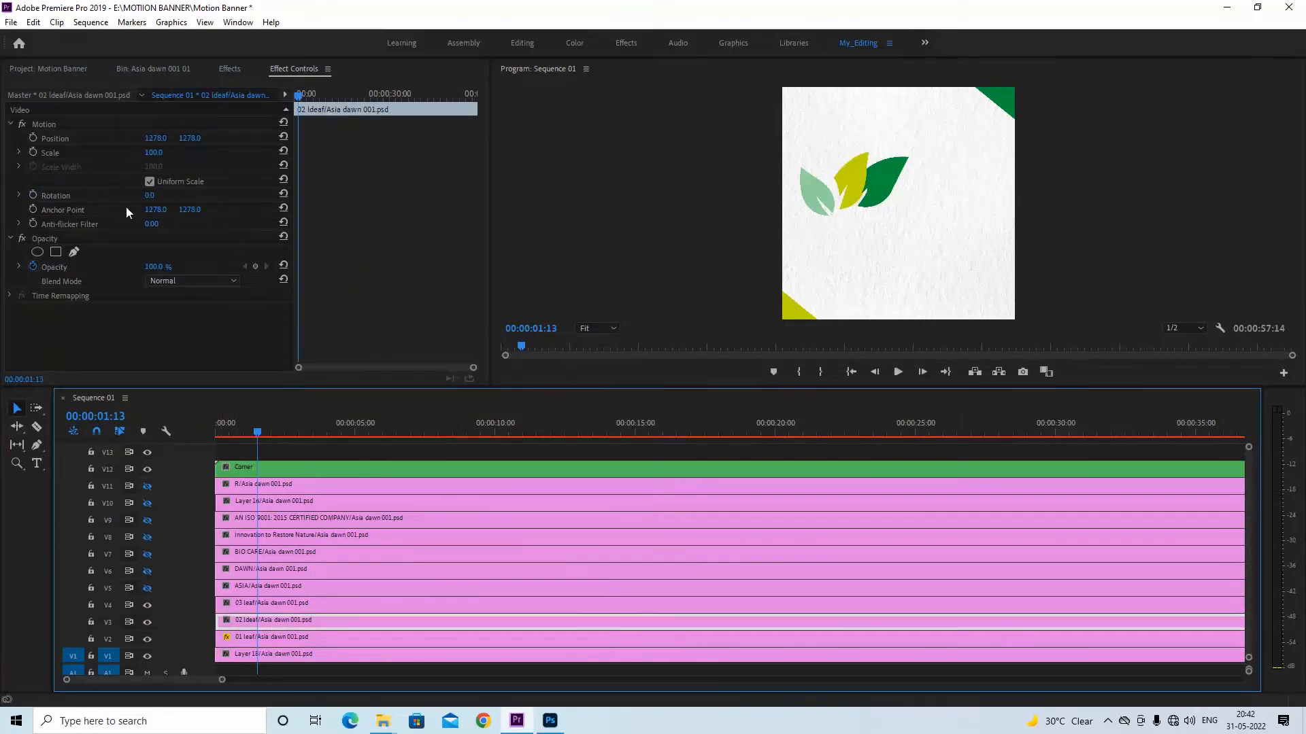
click(41, 125)
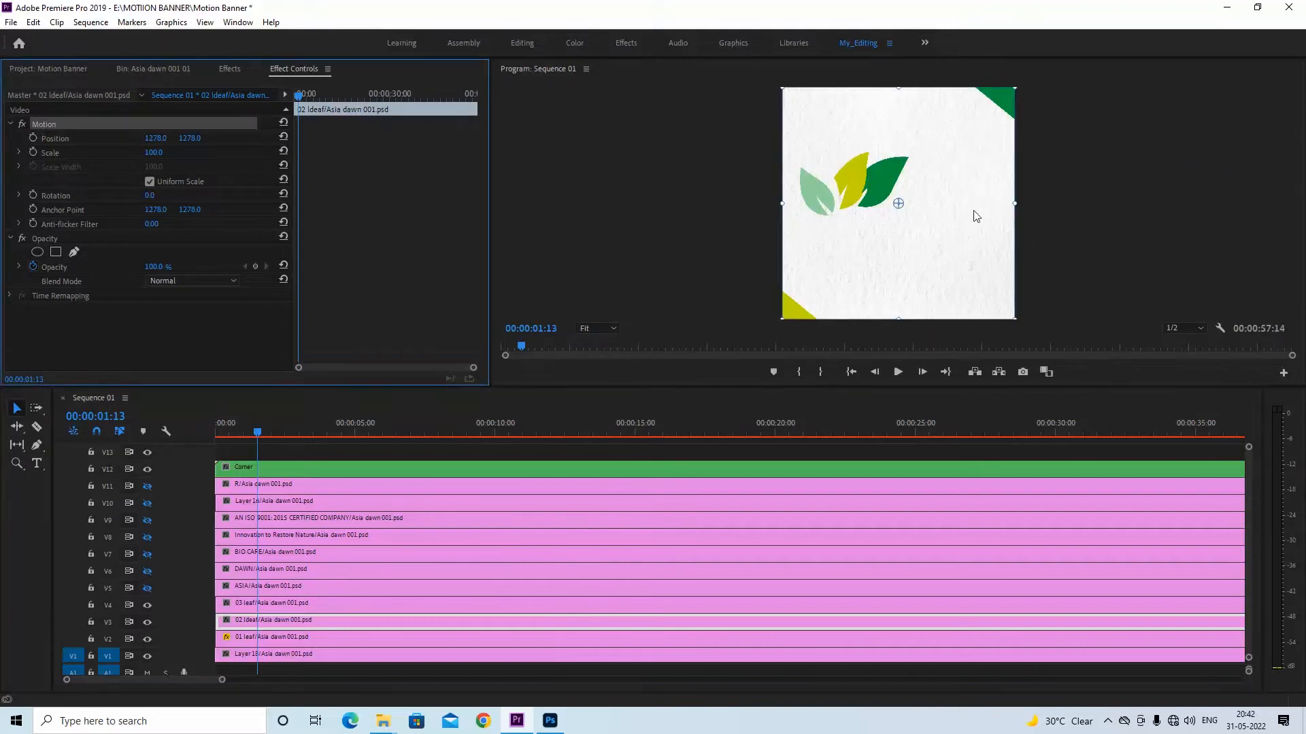
click(896, 206)
drag(896, 207, 843, 210)
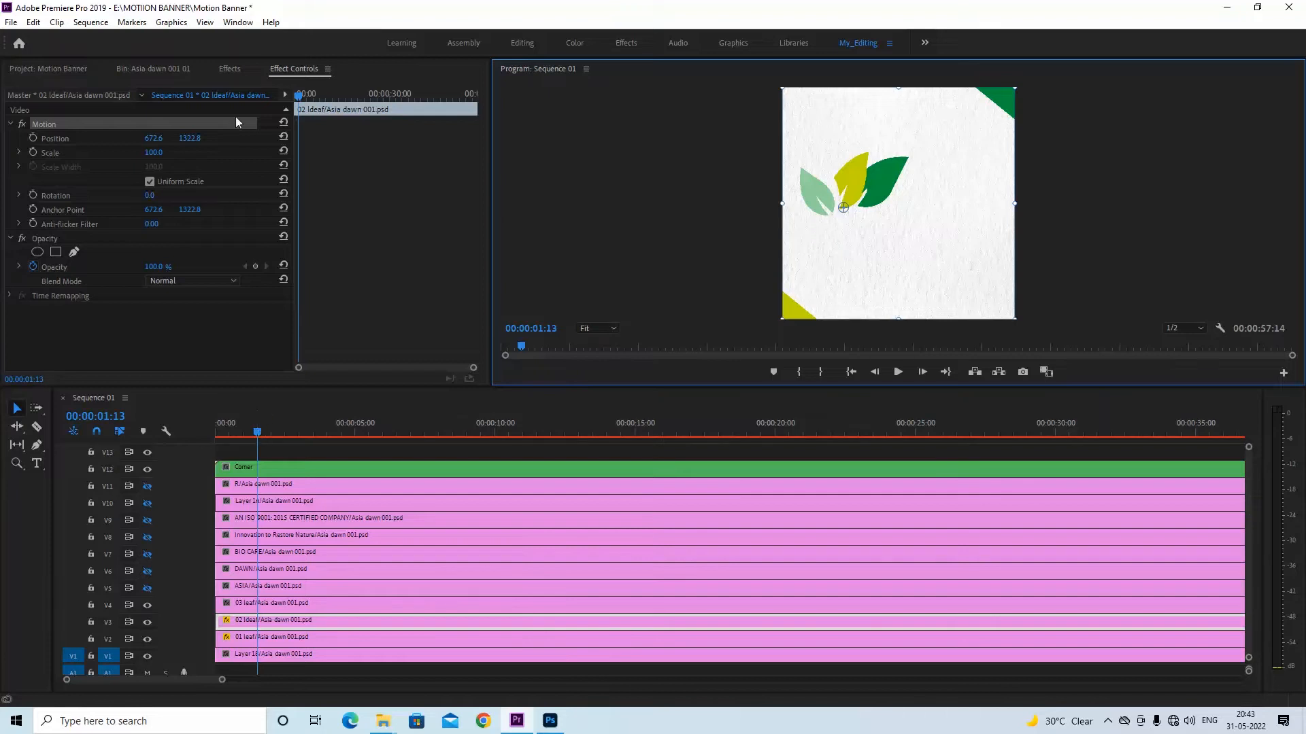
Add Rotation and Opacity keyframes to the 02 ldeaf clip at 00:00:01:23, keeping 0° and 100%
drag(258, 432, 271, 433)
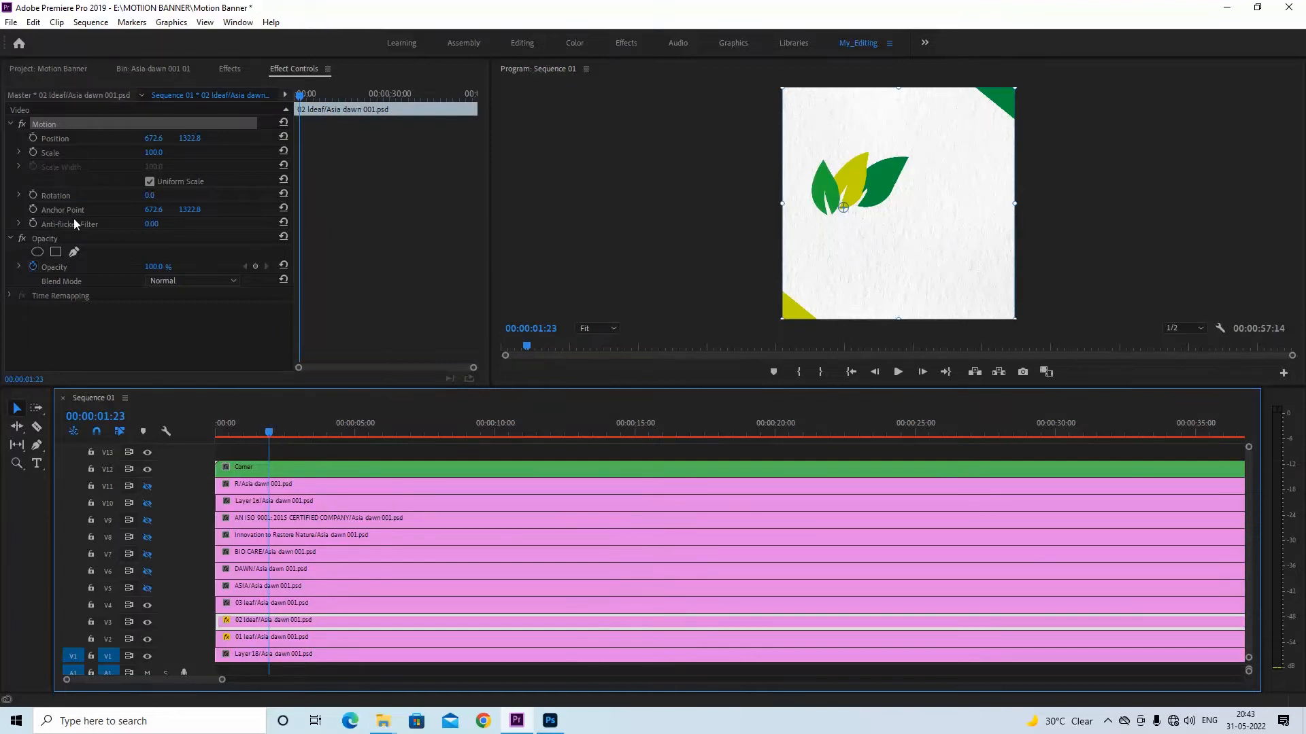
click(33, 195)
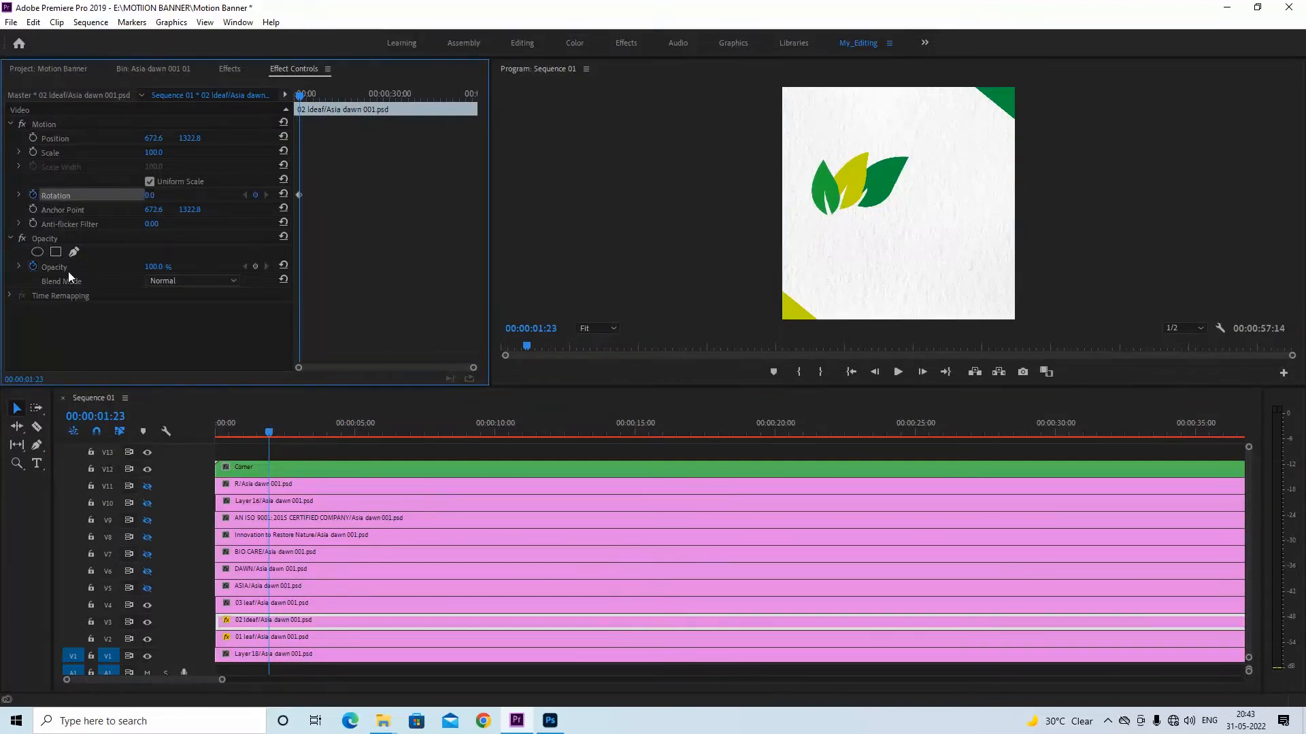
click(254, 267)
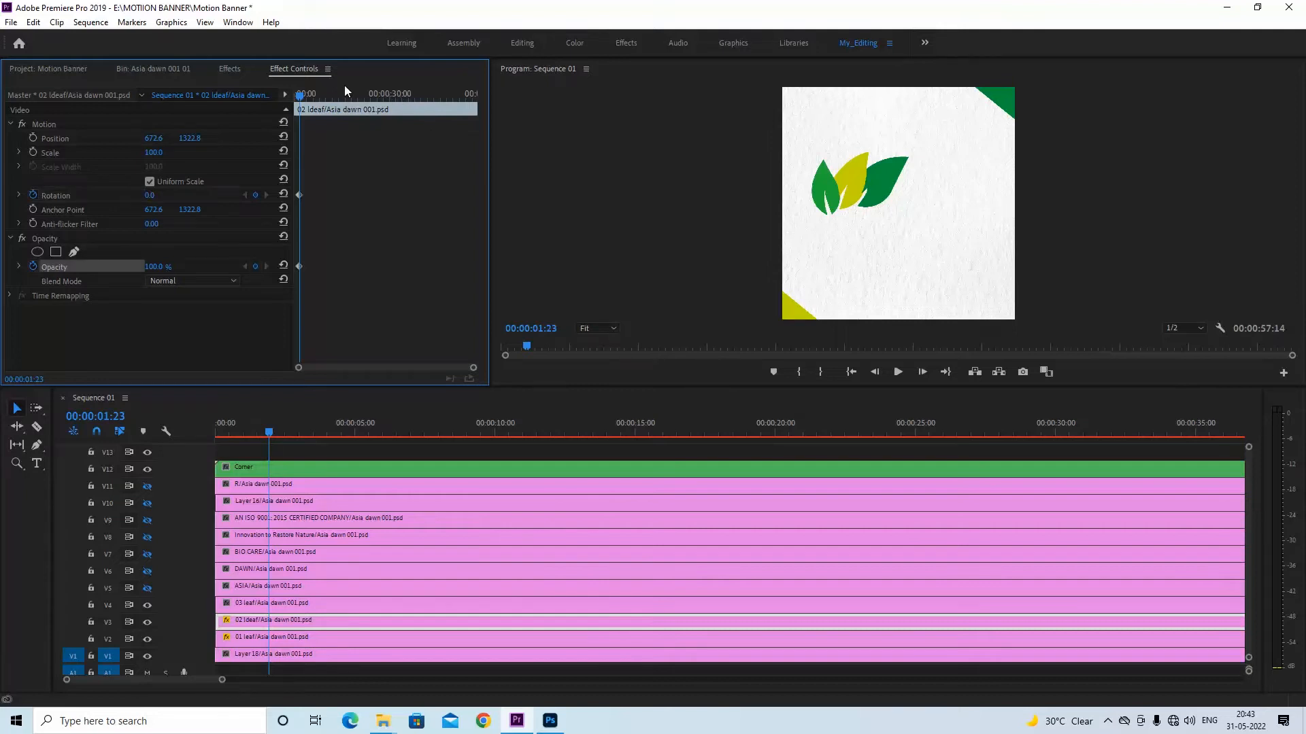
At 00:00:01:09, set the 02 ldeaf clip's rotation to -39° and its opacity to 0%
key(equal)
key(equal)
key(equal)
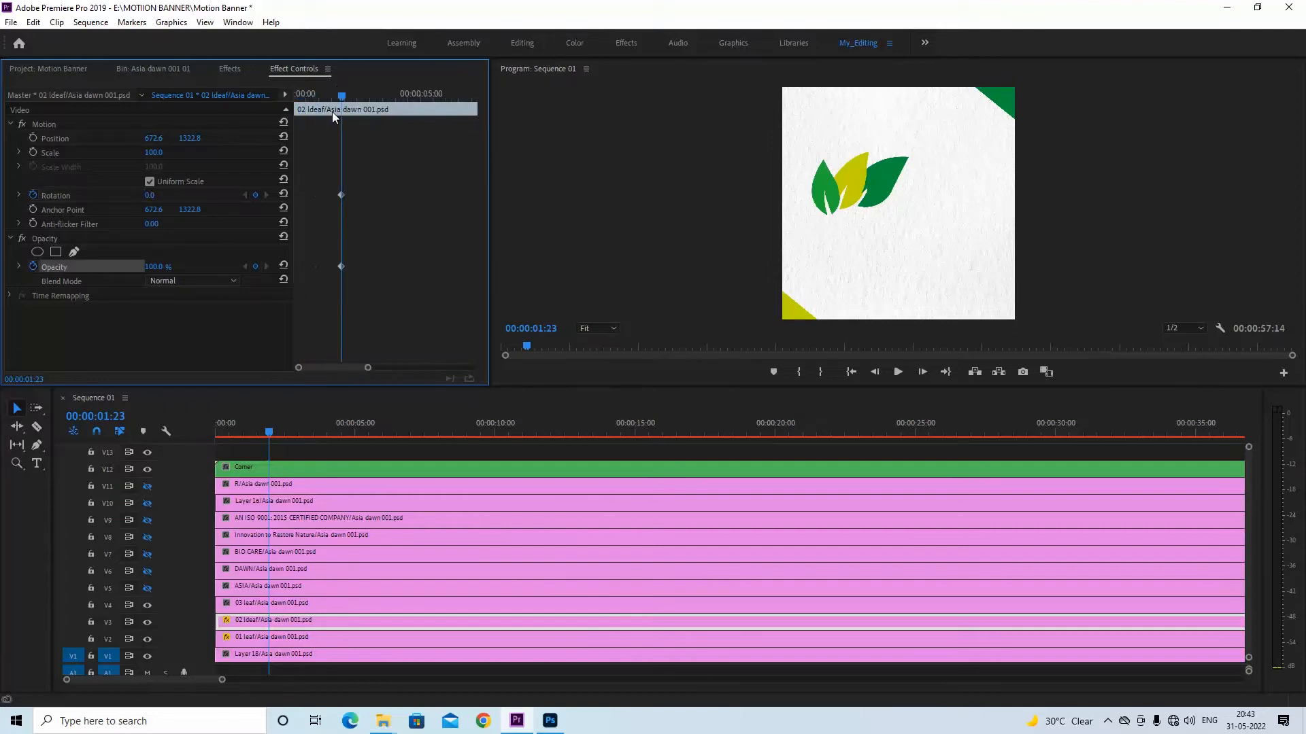
drag(341, 96, 327, 96)
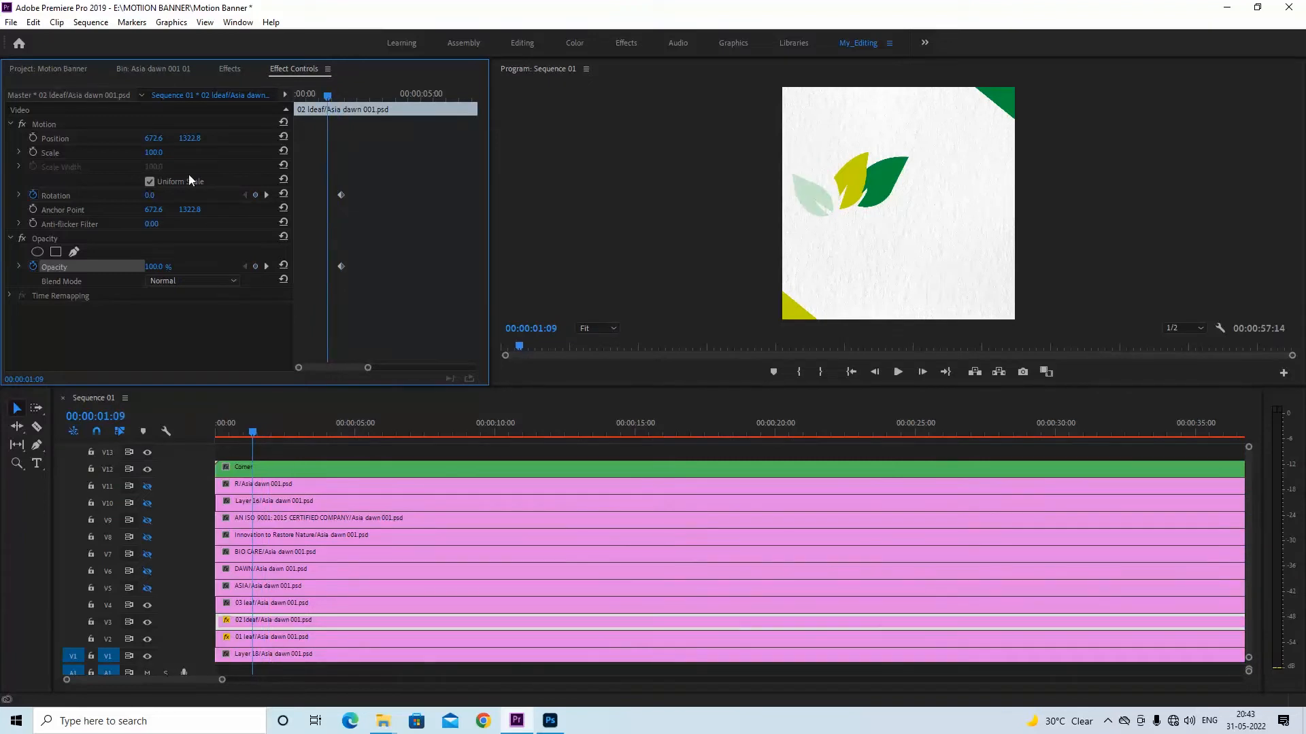
drag(145, 195, 118, 195)
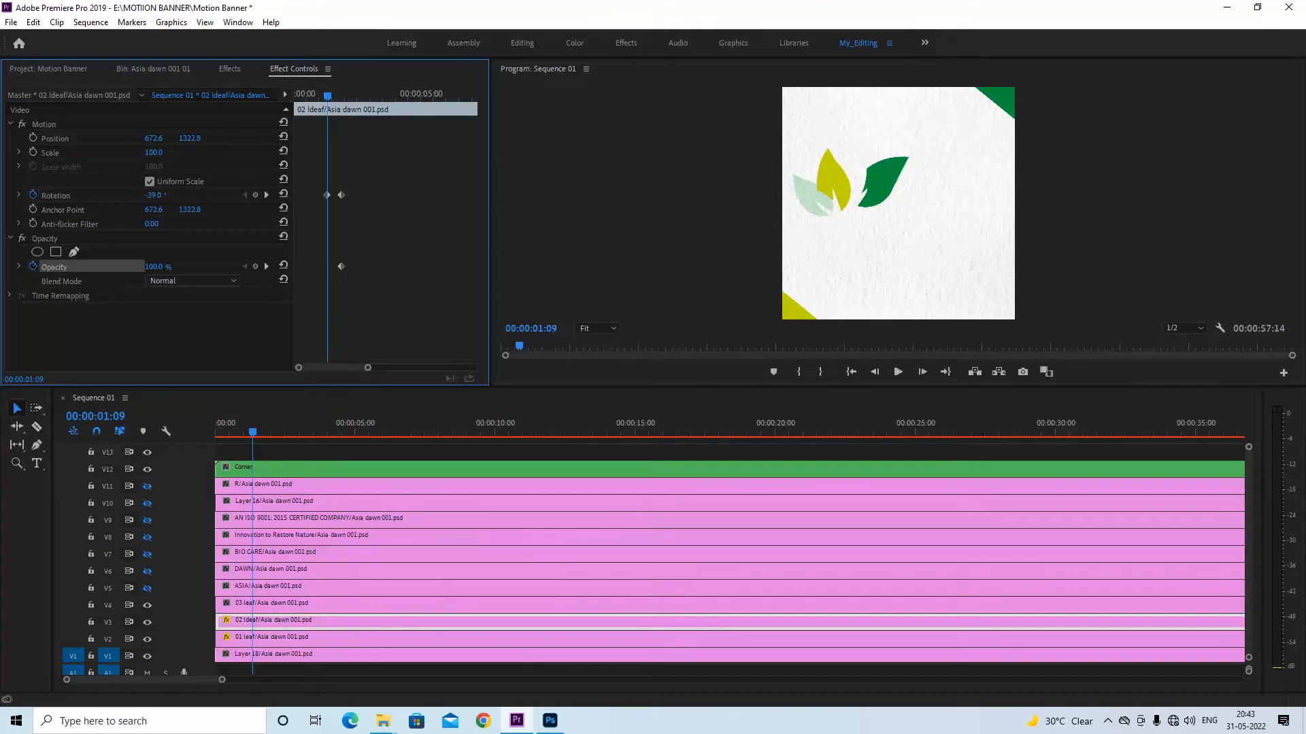
click(173, 267)
text(0)
key(Return)
Play back and scrub through the yellow leaf's animation to check its movement against the first leaf
drag(231, 431, 217, 434)
key(space)
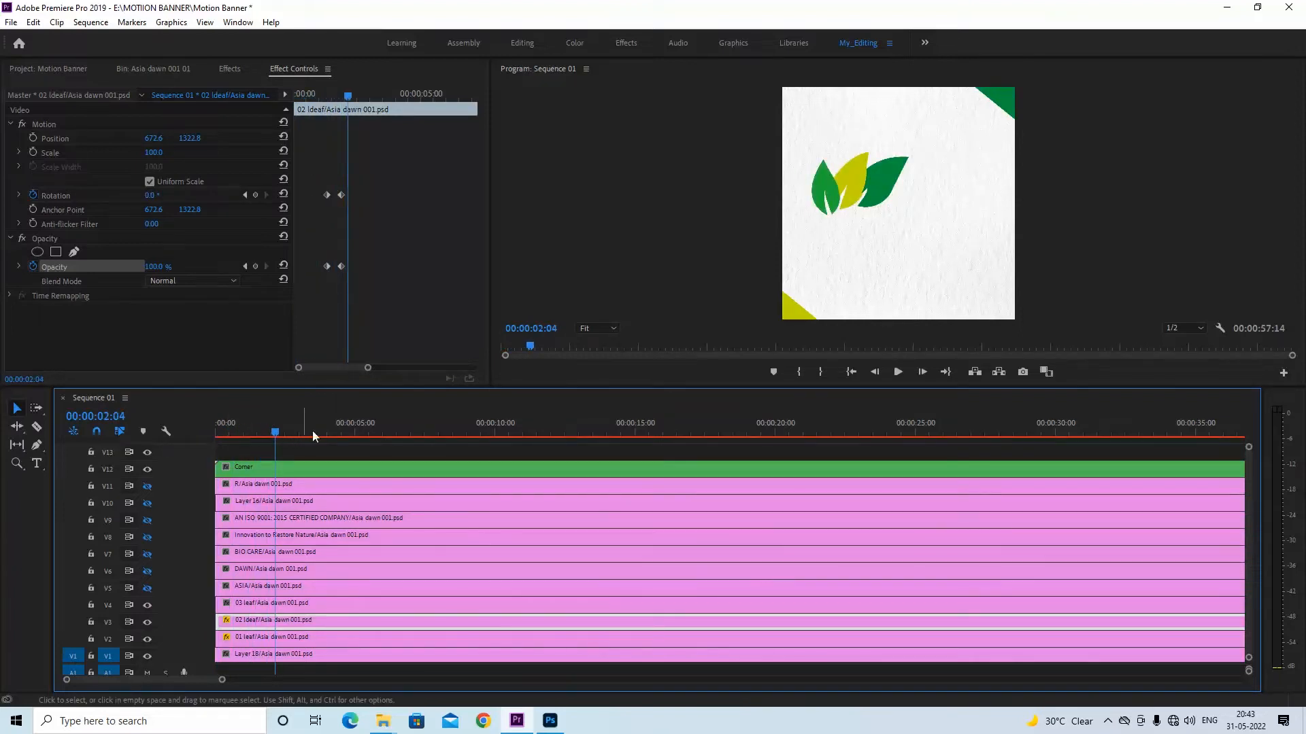
mouse_move(348, 102)
mouse_down()
mouse_move(313, 109)
mouse_move(329, 109)
mouse_up()
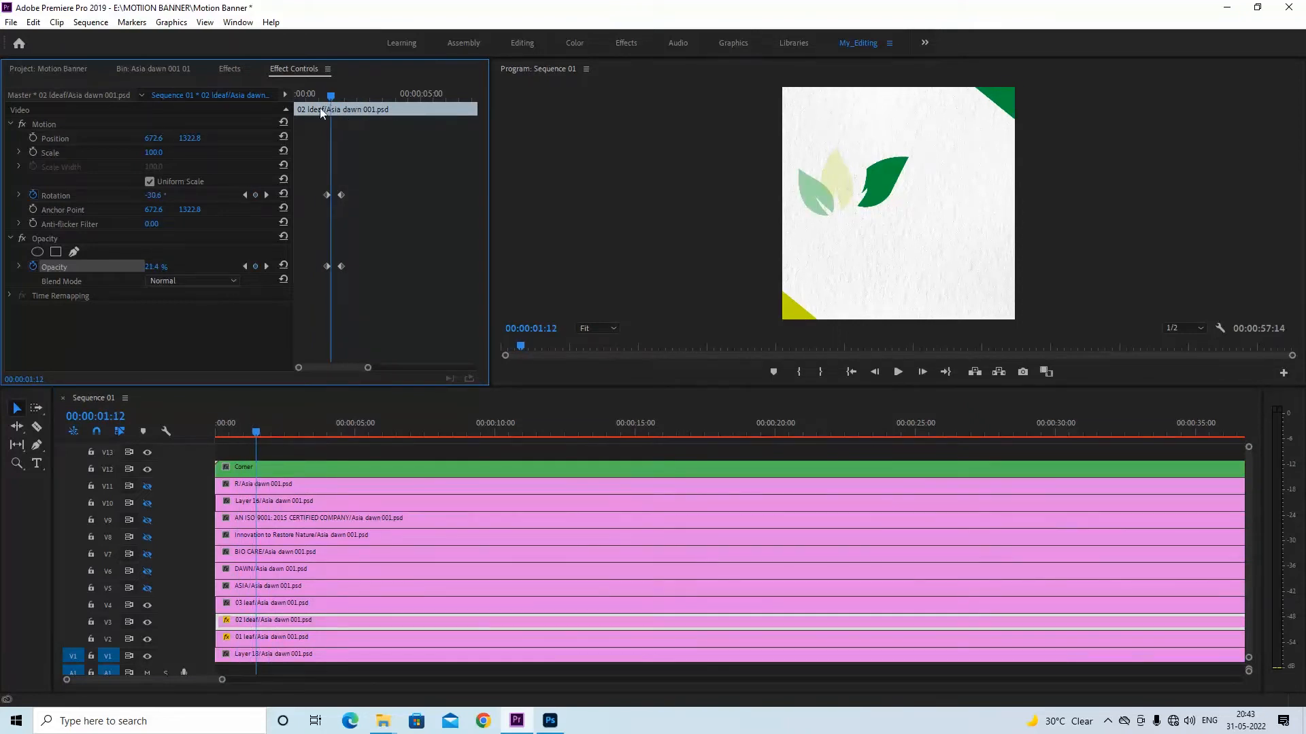
Change the 02 ldeaf clip's starting rotation at 00:00:01:09 to -80°, showing the leaf at 100% opacity while adjusting and resetting it to 0%
click(246, 194)
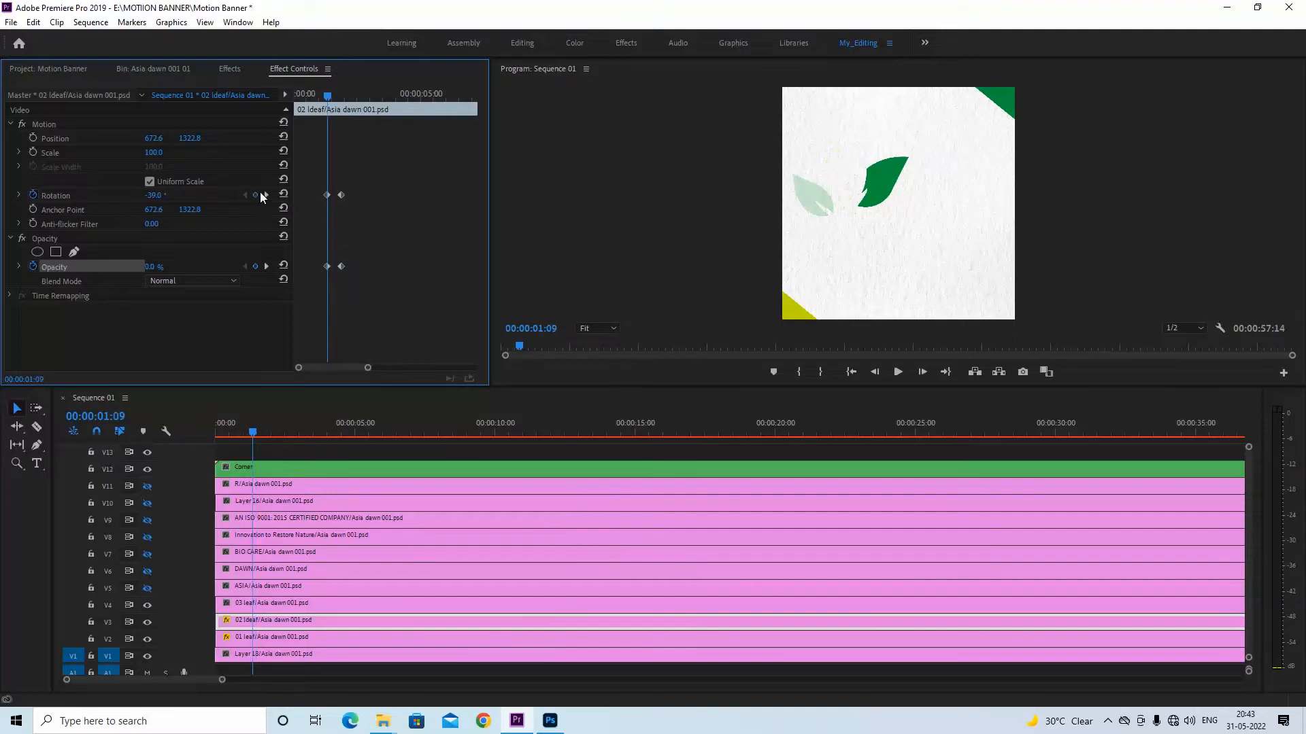
click(326, 266)
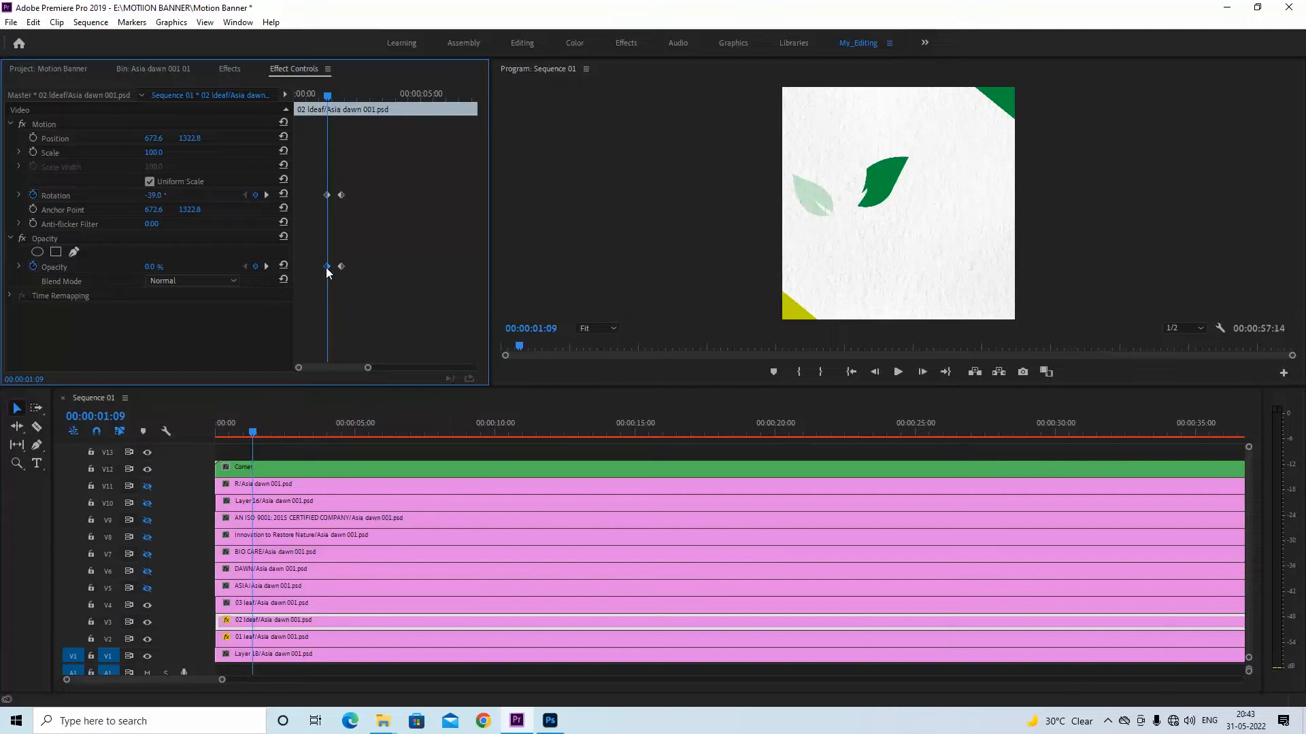
click(152, 267)
text(100)
key(Return)
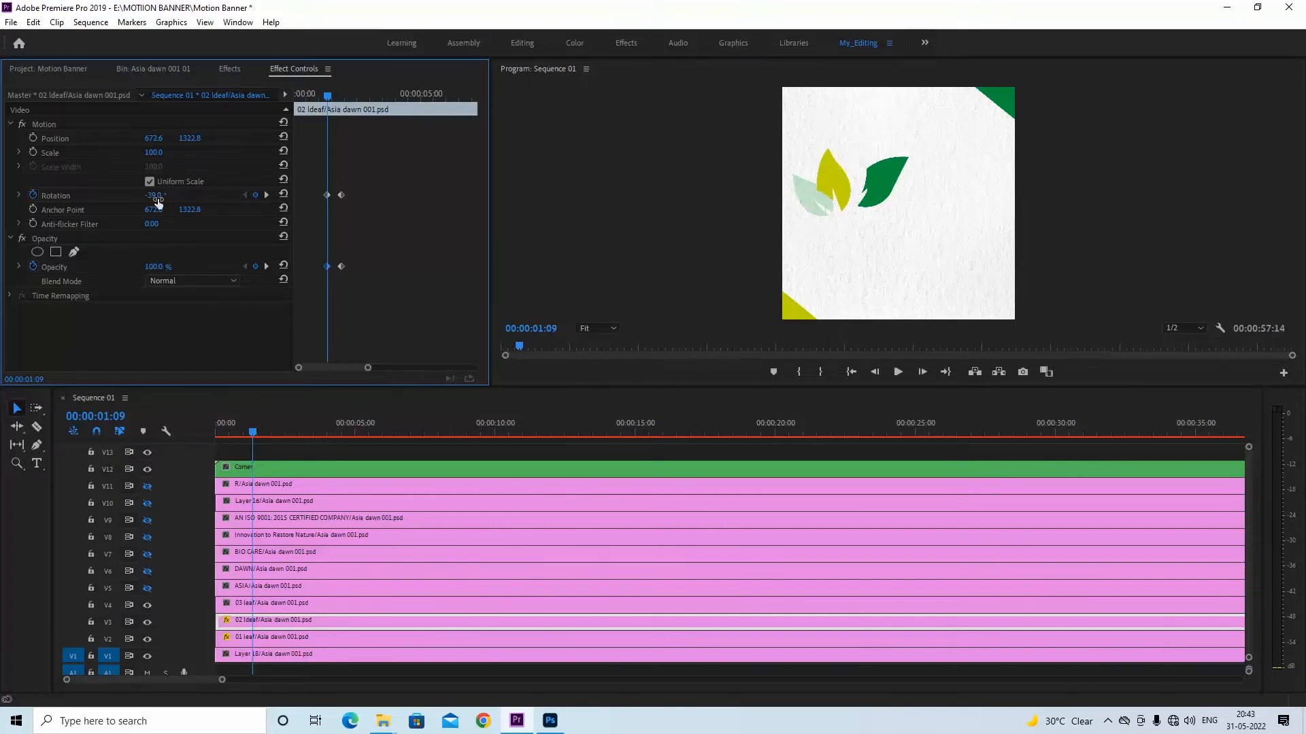
drag(158, 199, 130, 198)
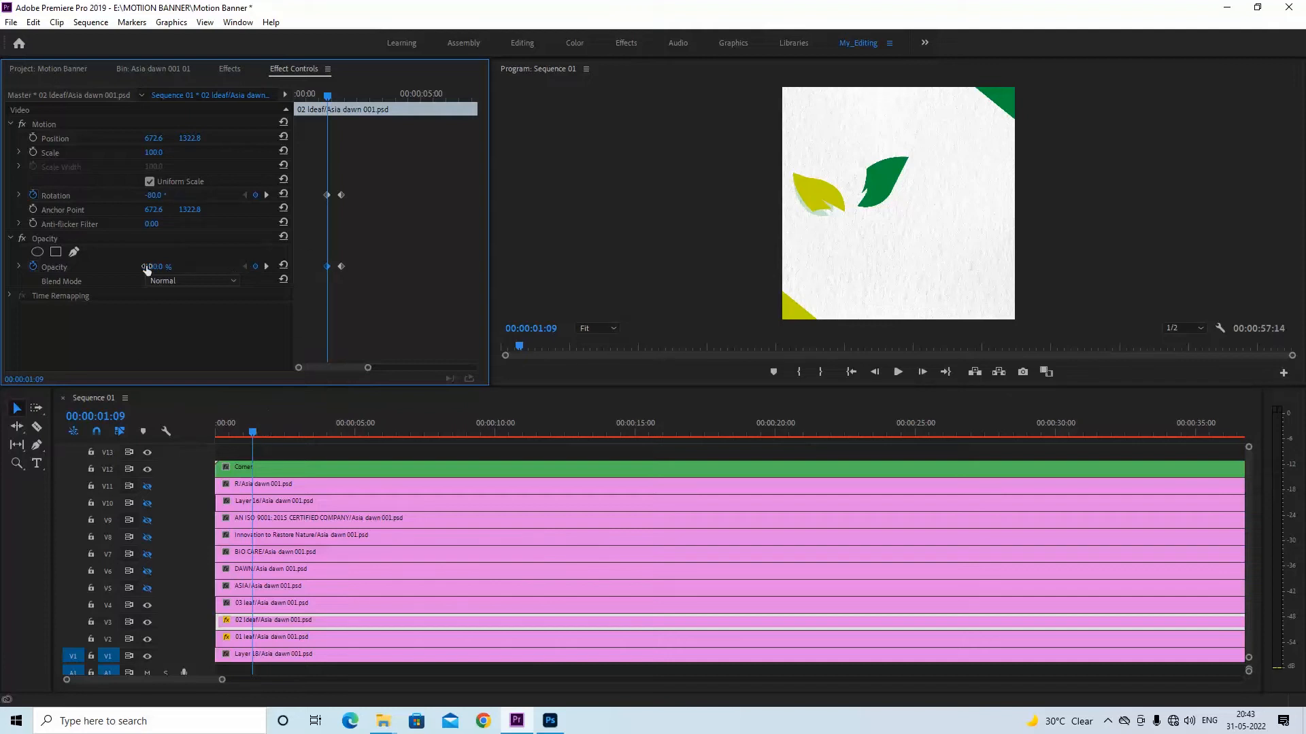
click(164, 266)
text(0)
key(Return)
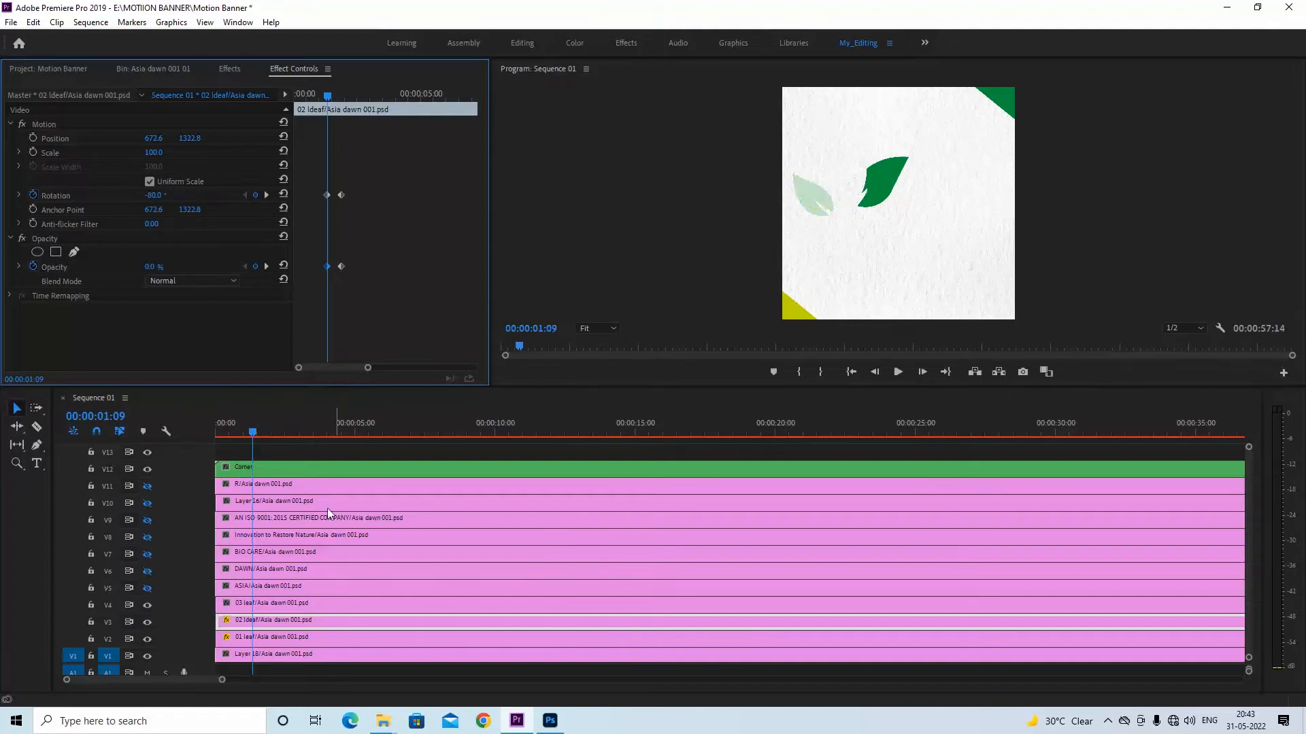
Preview the two leaf animations from the start of the sequence and place the playhead at 00:00:02:00
click(248, 425)
key(space)
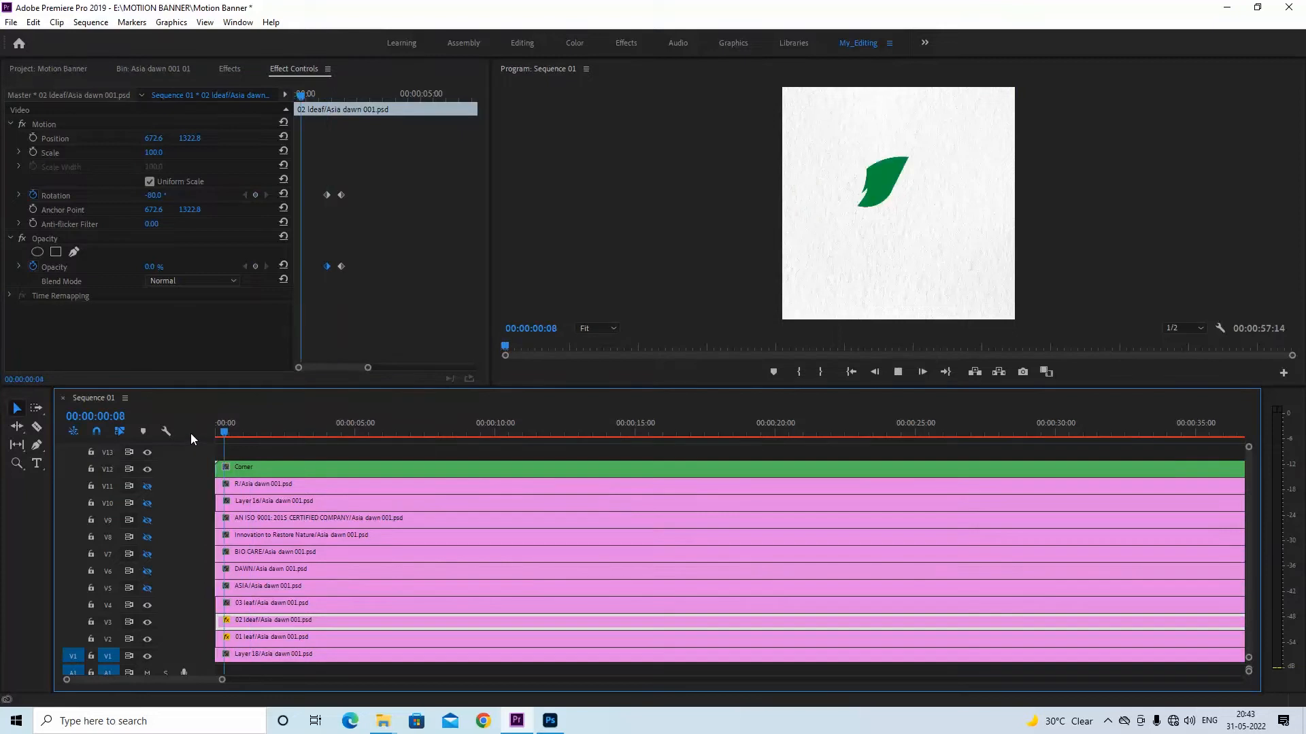
key(space)
drag(351, 102, 335, 105)
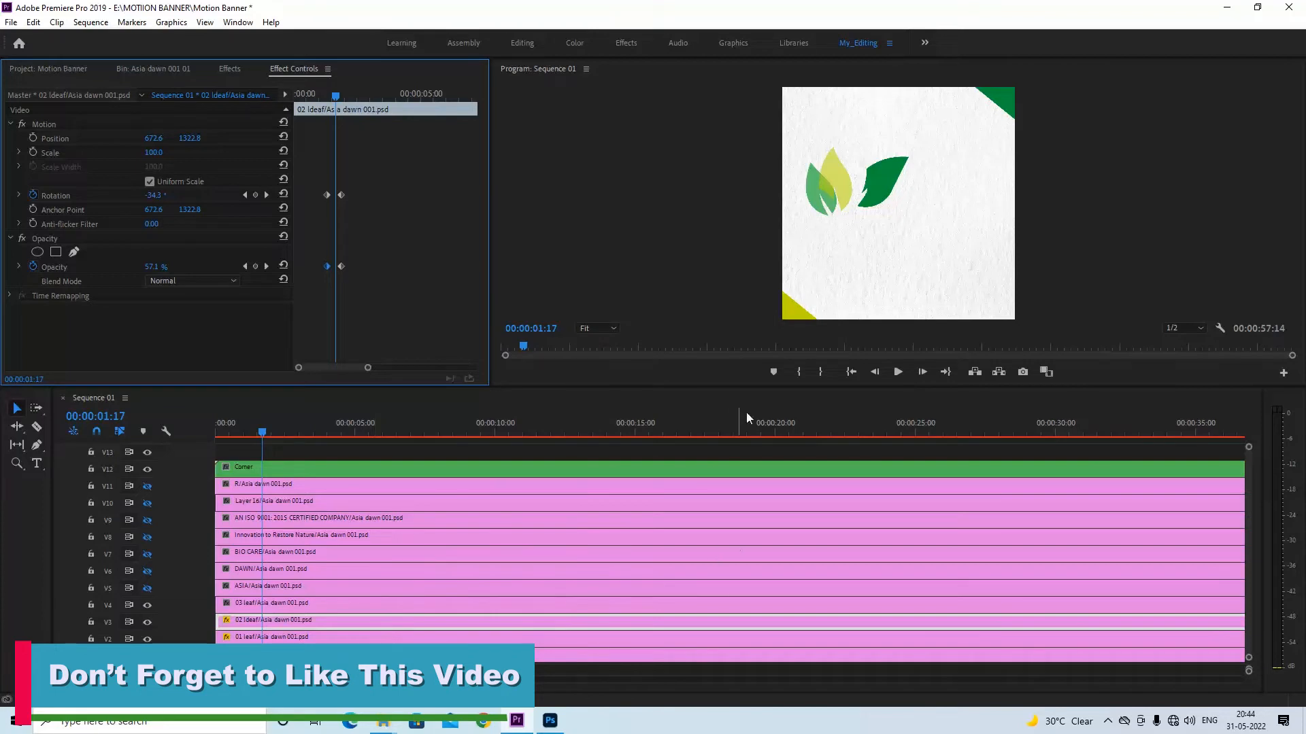
drag(262, 429, 272, 425)
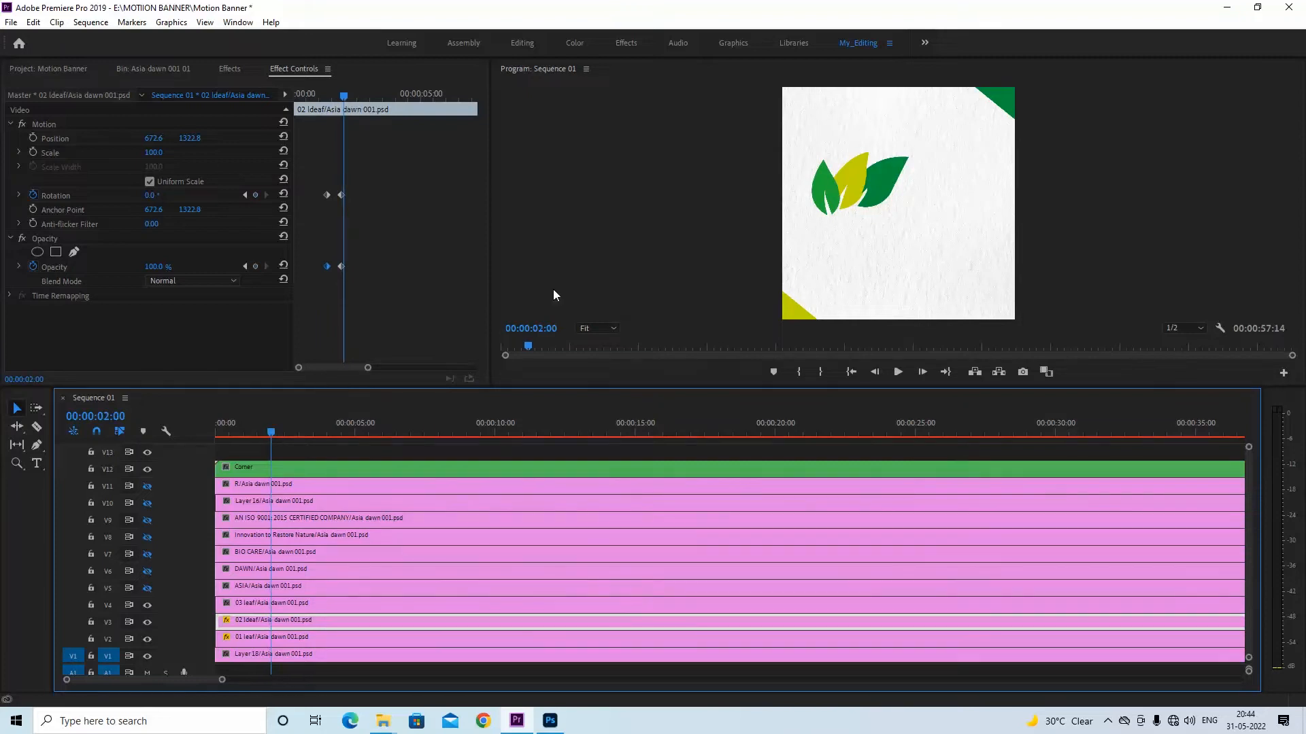
Add rotation and opacity keyframes to the 03 leaf clip at 00:00:02:00, keeping 0° and 100%
click(302, 605)
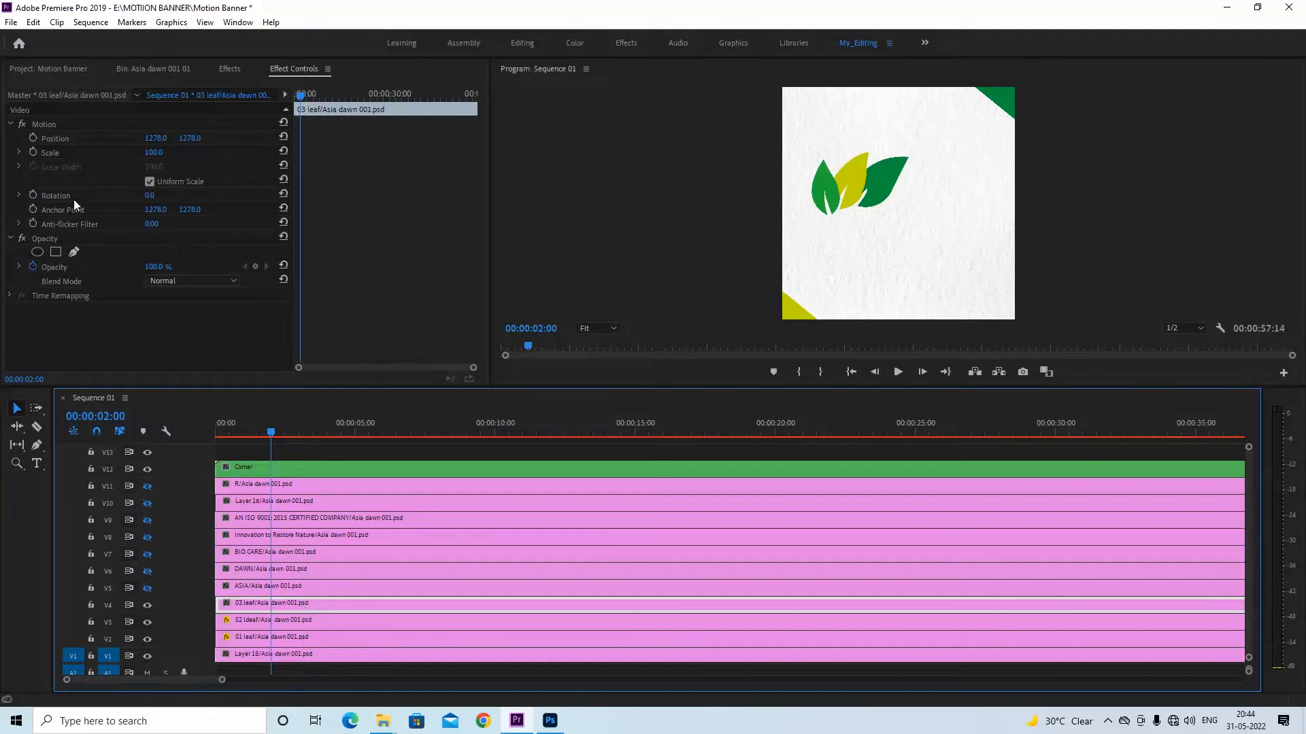
click(32, 195)
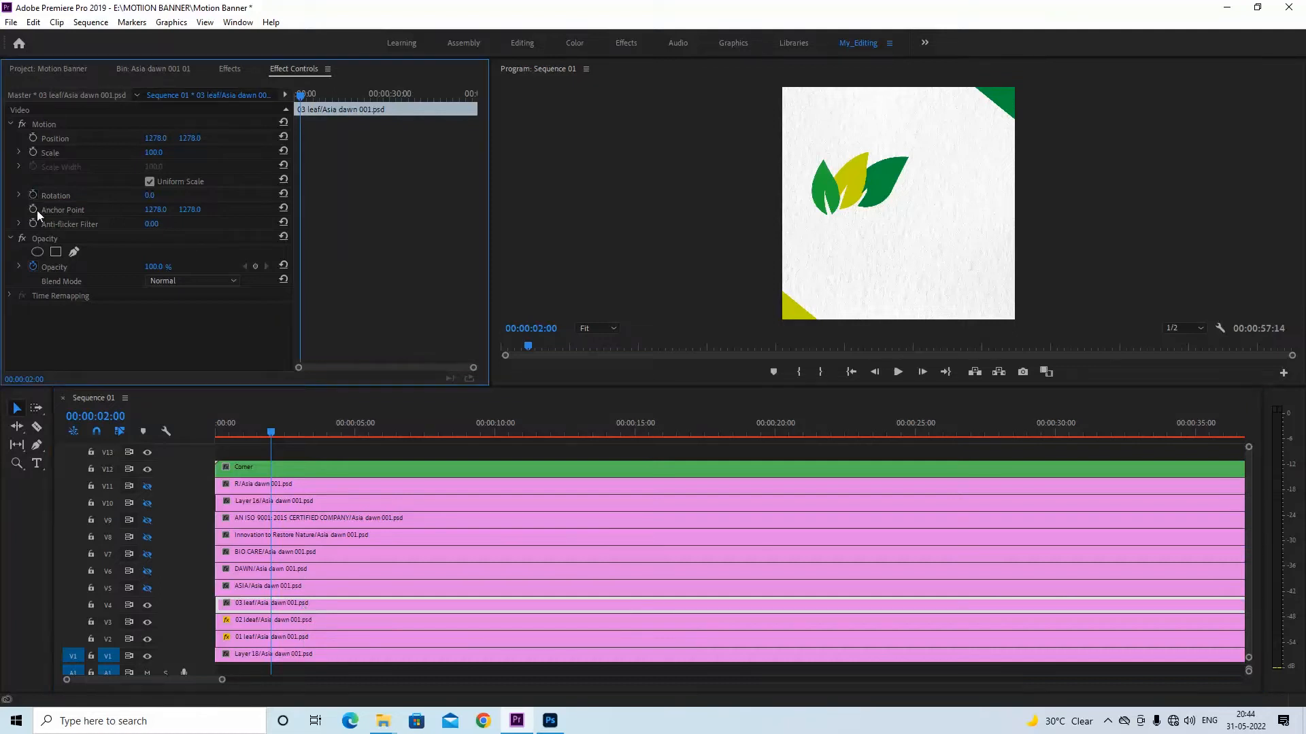
click(256, 266)
At 00:00:01:11, move the 03 leaf clip's anchor point to the dark green leaf's base at about 866.9, 1285.5
click(302, 97)
key(equal)
key(equal)
key(equal)
drag(343, 100, 328, 101)
drag(151, 196, 132, 196)
key(ctrl+z)
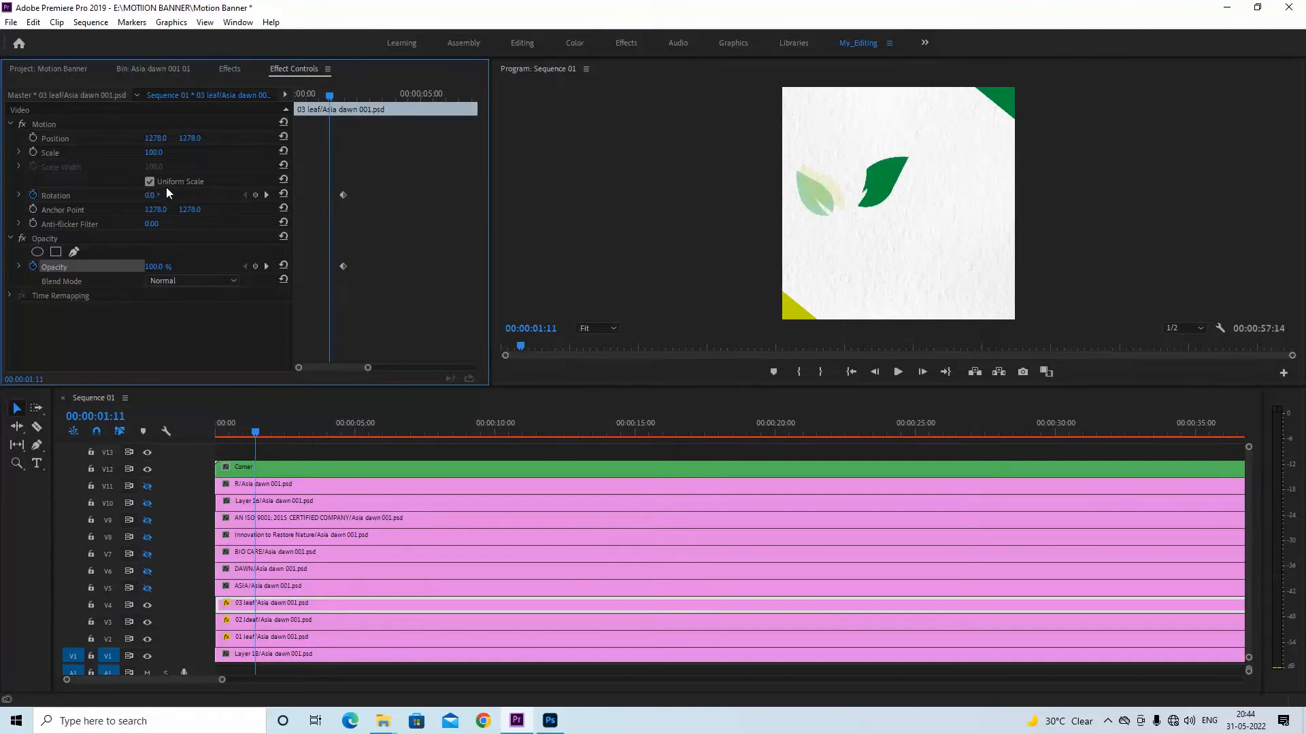
click(46, 126)
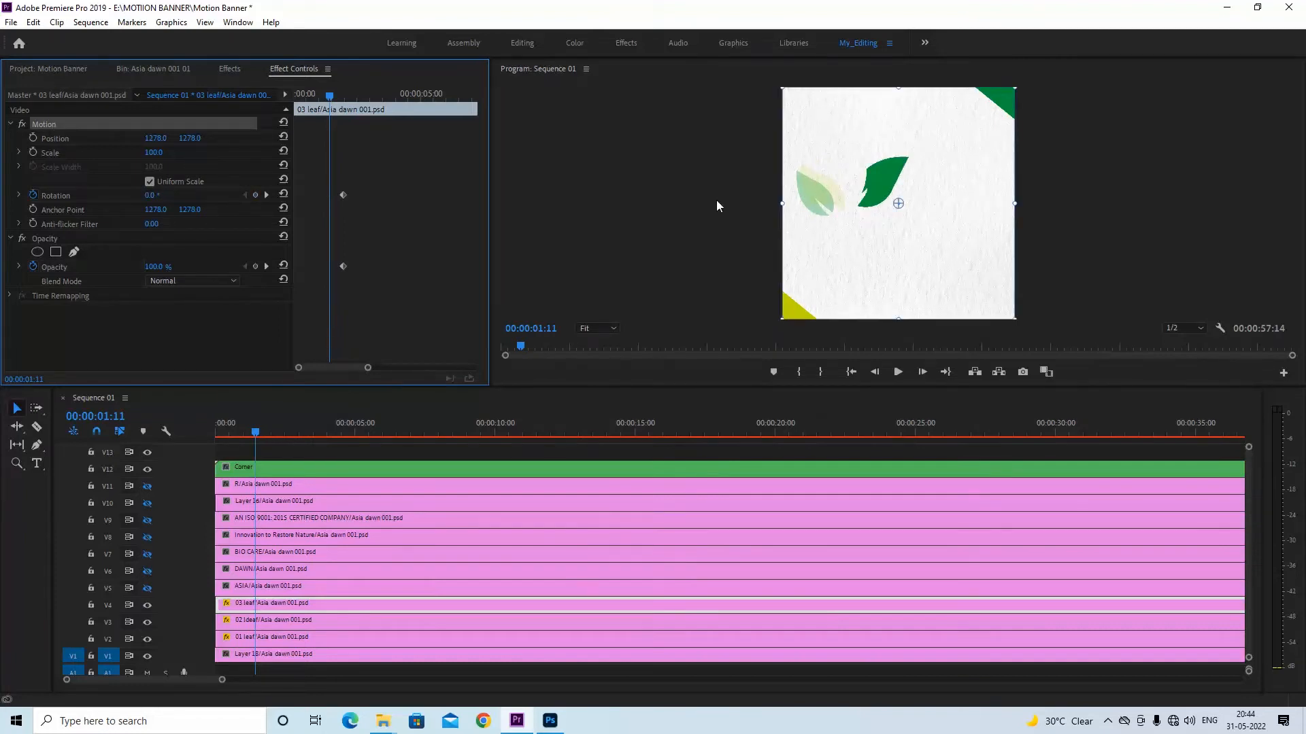
drag(899, 204, 861, 206)
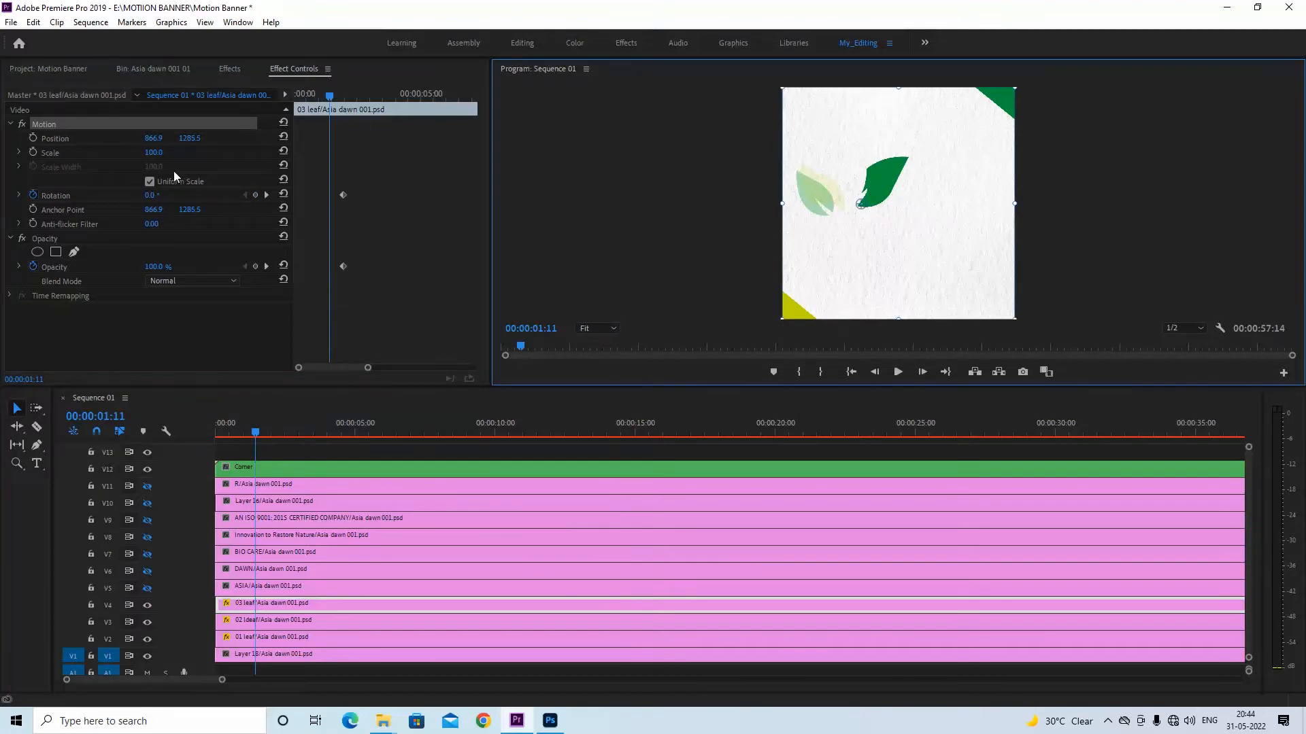
At 00:00:01:11, set the 03 leaf clip's rotation to -99° and its opacity to 0%
drag(152, 197, 85, 196)
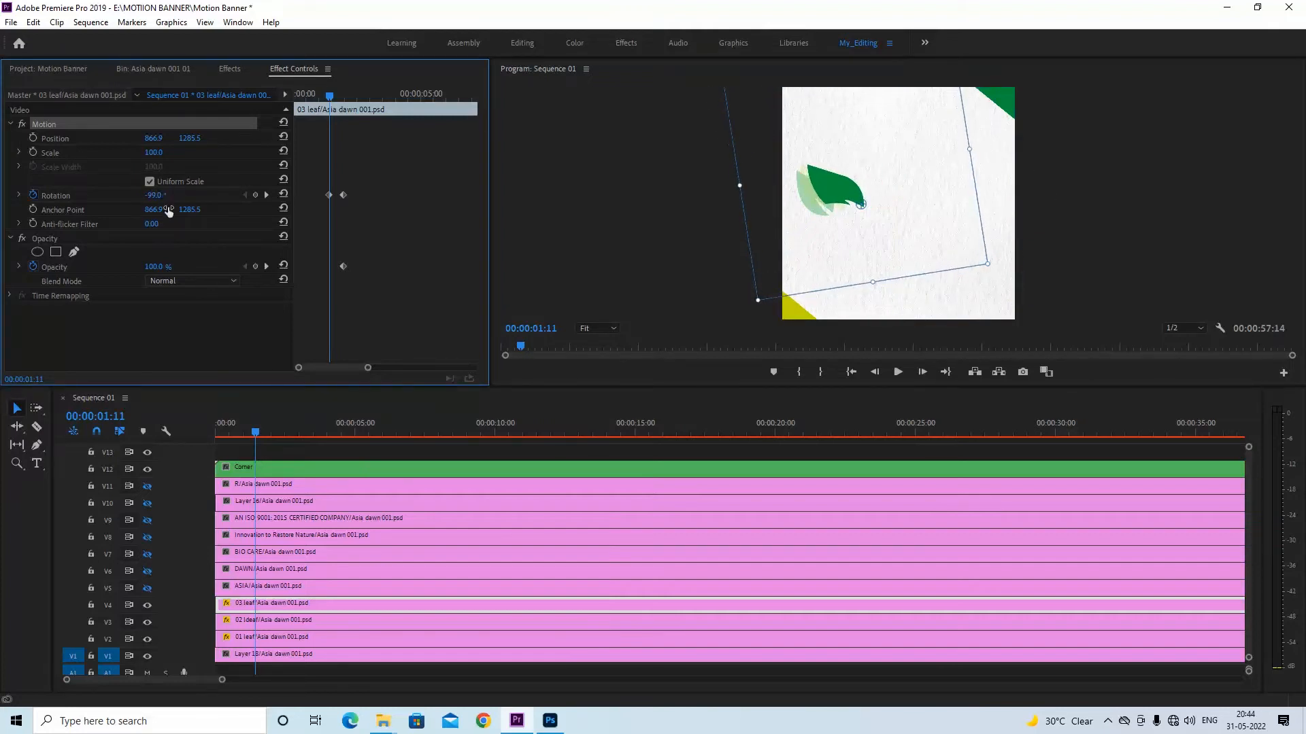
click(154, 266)
text(0)
key(Return)
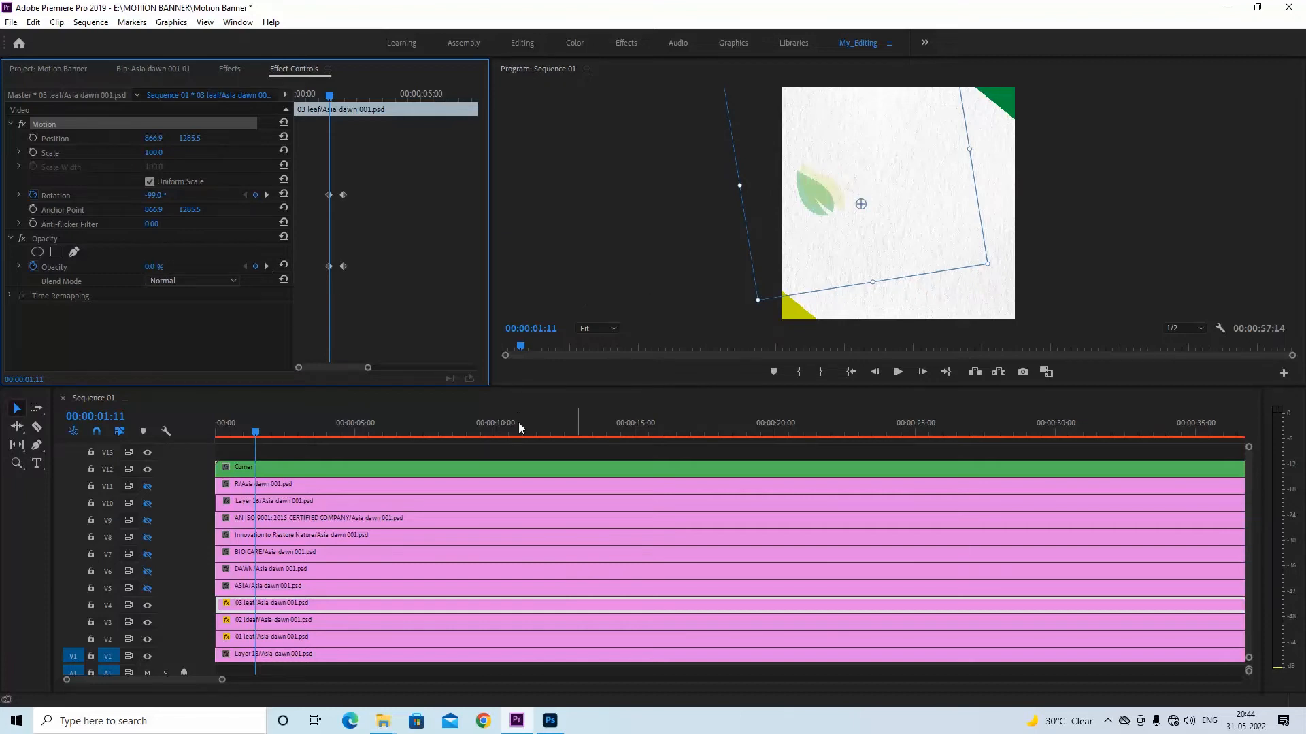
Save the project and preview the three leaf animations from the start of the sequence
drag(254, 432, 181, 439)
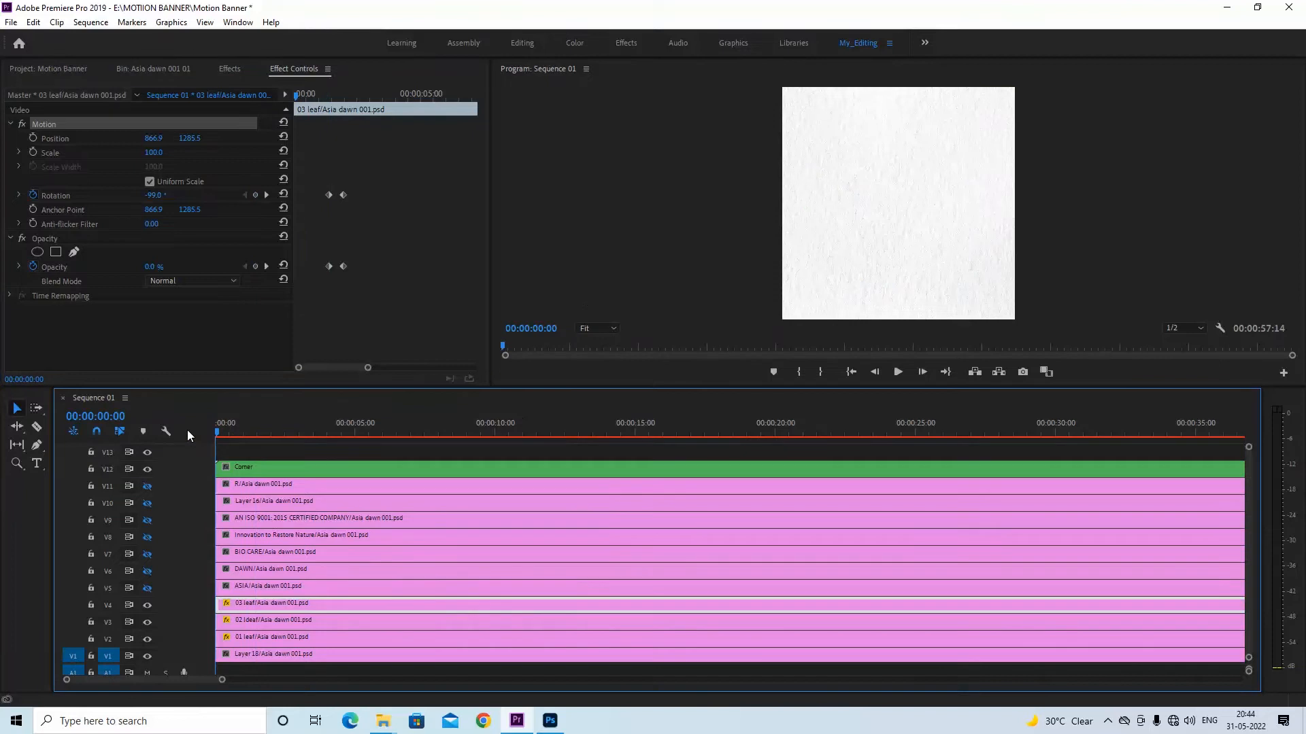
key(ctrl+s)
key(space)
key(space)
Change the 03 leaf clip's rotation and opacity keyframes to Bezier interpolation and play the sequence from the start
drag(384, 181, 308, 297)
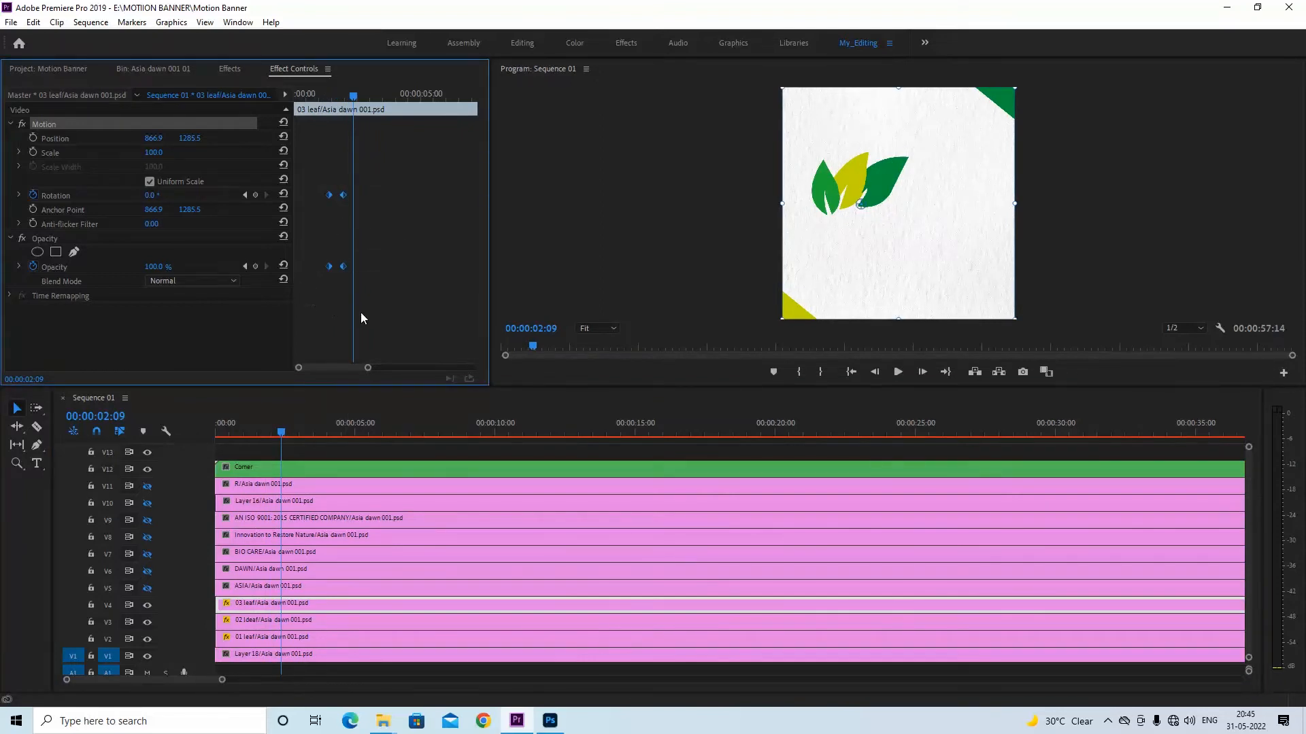
right_click(342, 197)
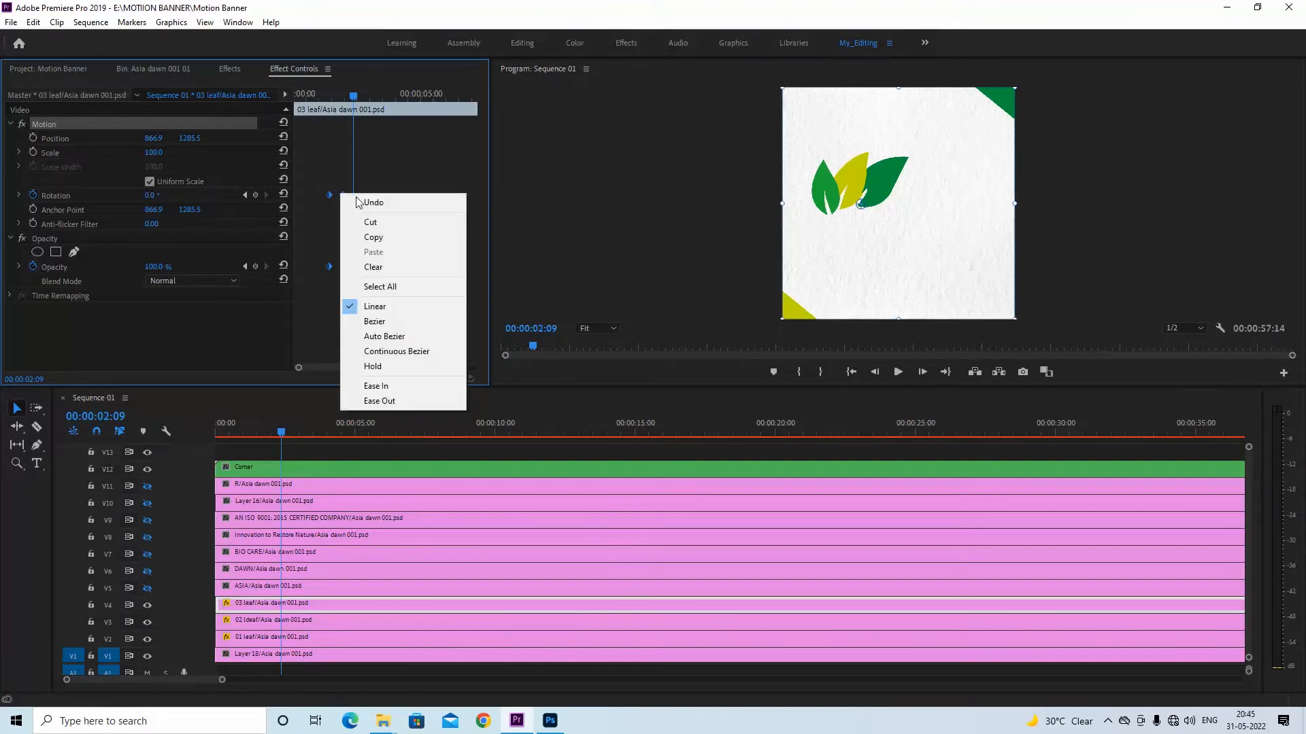
click(398, 322)
drag(281, 433, 211, 430)
key(space)
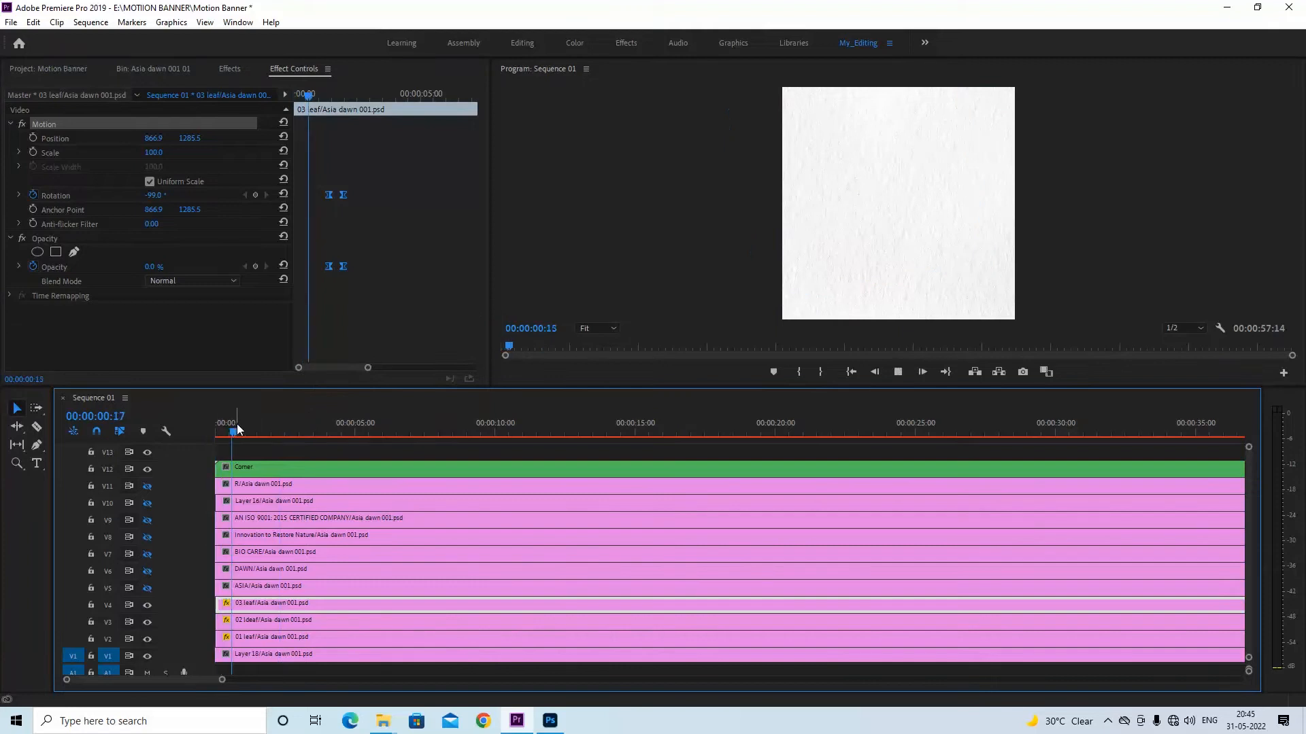
key(space)
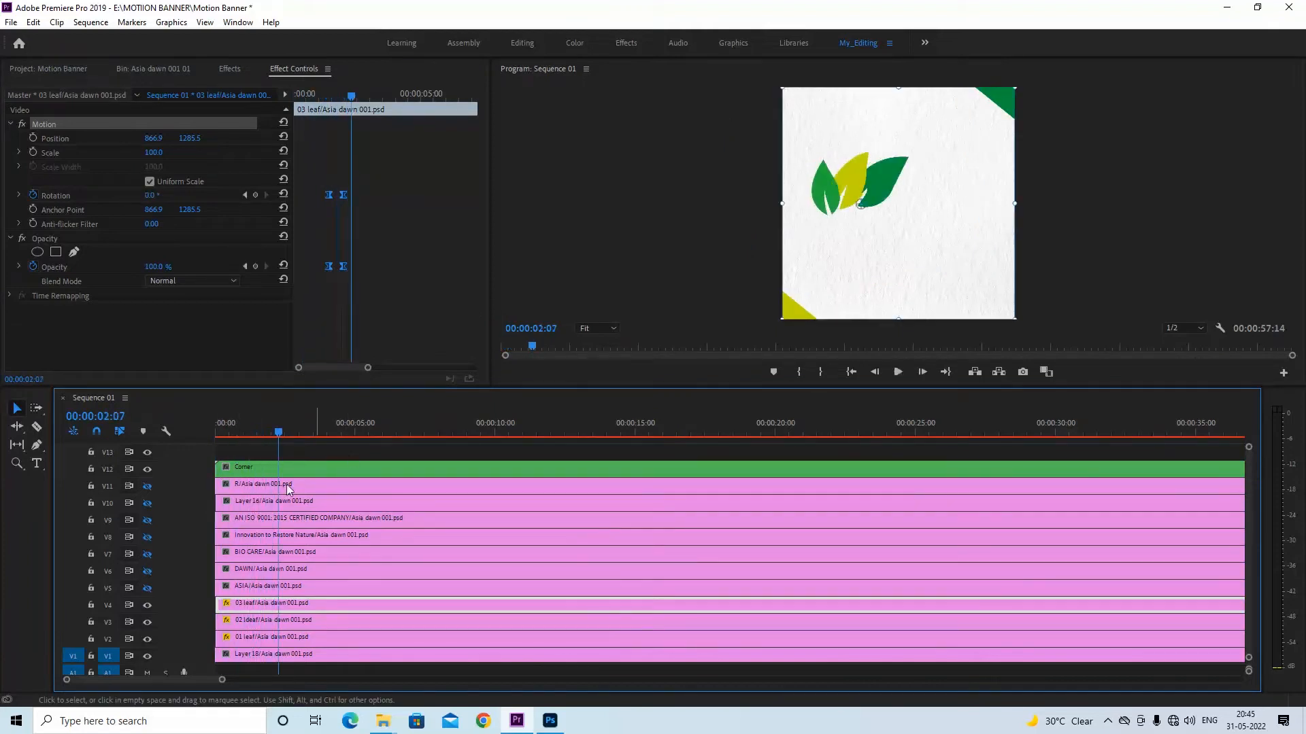
Change the 02 ldeaf clip's rotation and opacity keyframes to Bezier interpolation
click(284, 620)
drag(316, 173, 274, 320)
right_click(298, 272)
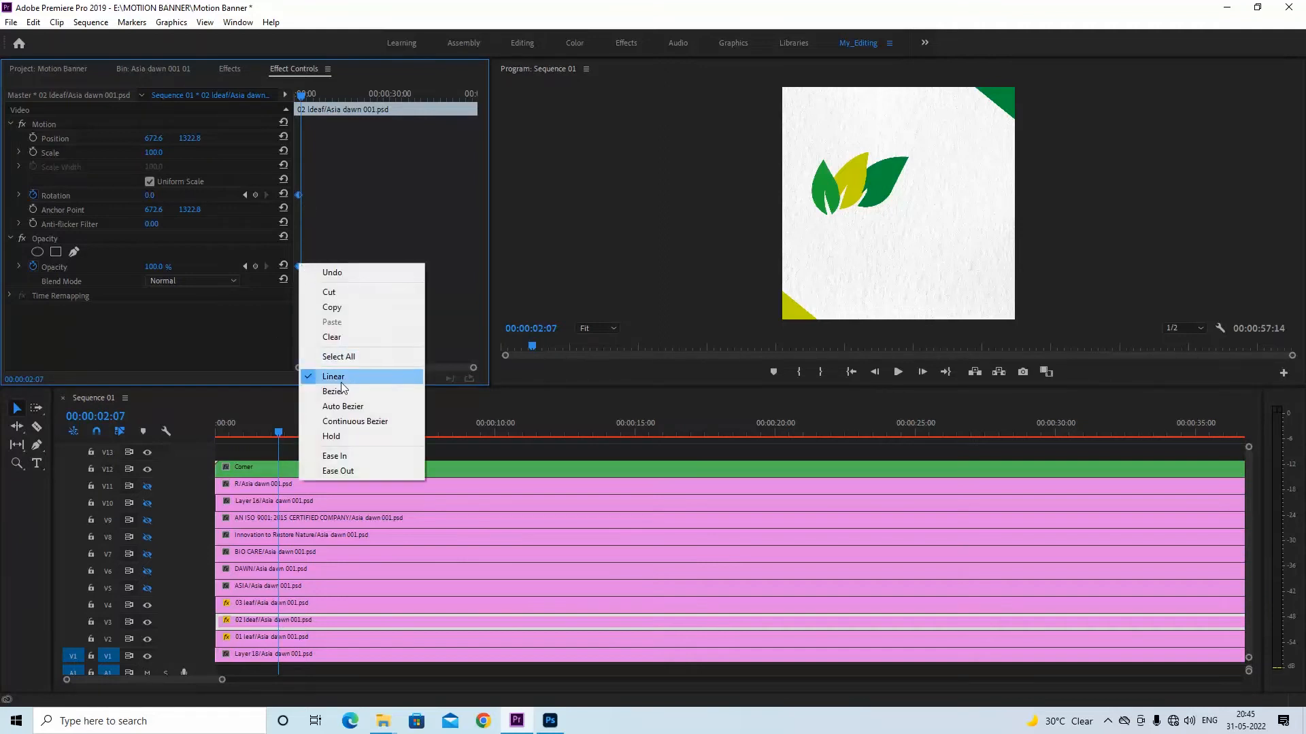
click(340, 389)
Change the 01 leaf clip's rotation and opacity keyframes to Bezier interpolation
click(282, 644)
click(282, 303)
right_click(297, 265)
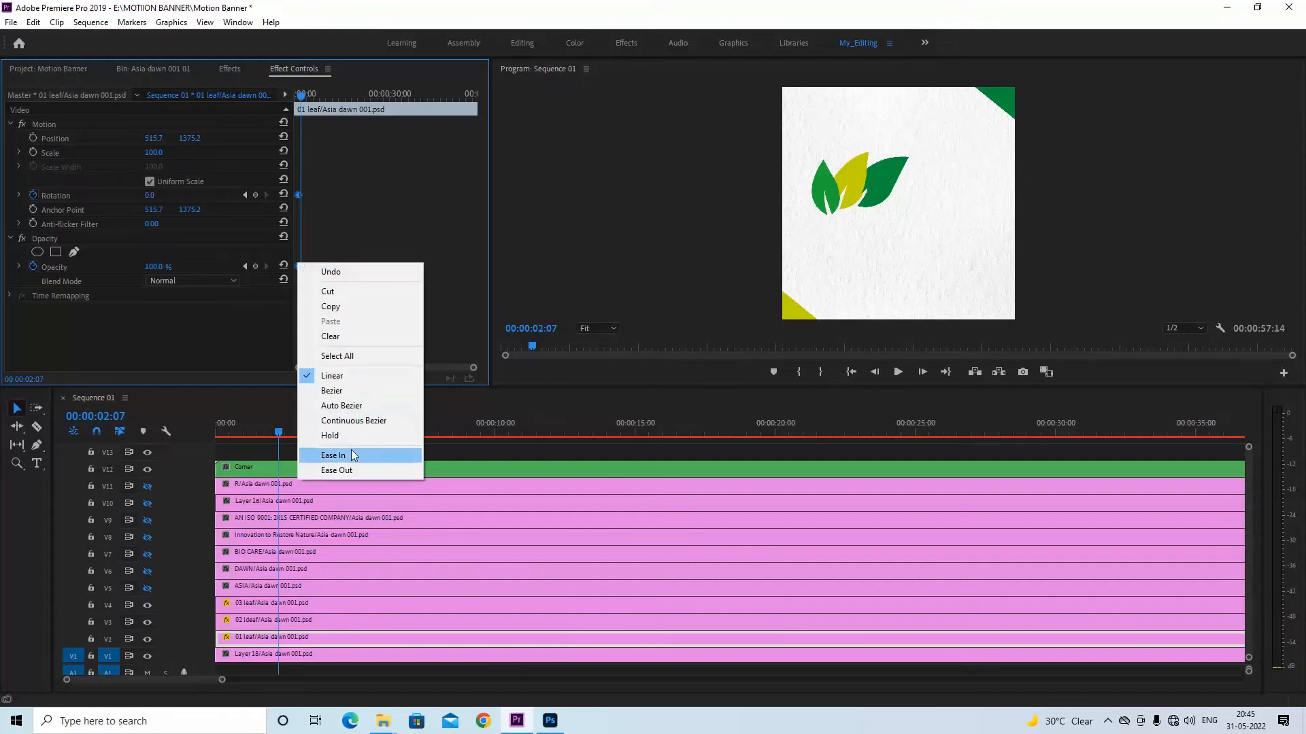
click(345, 389)
key(equal)
key(equal)
key(equal)
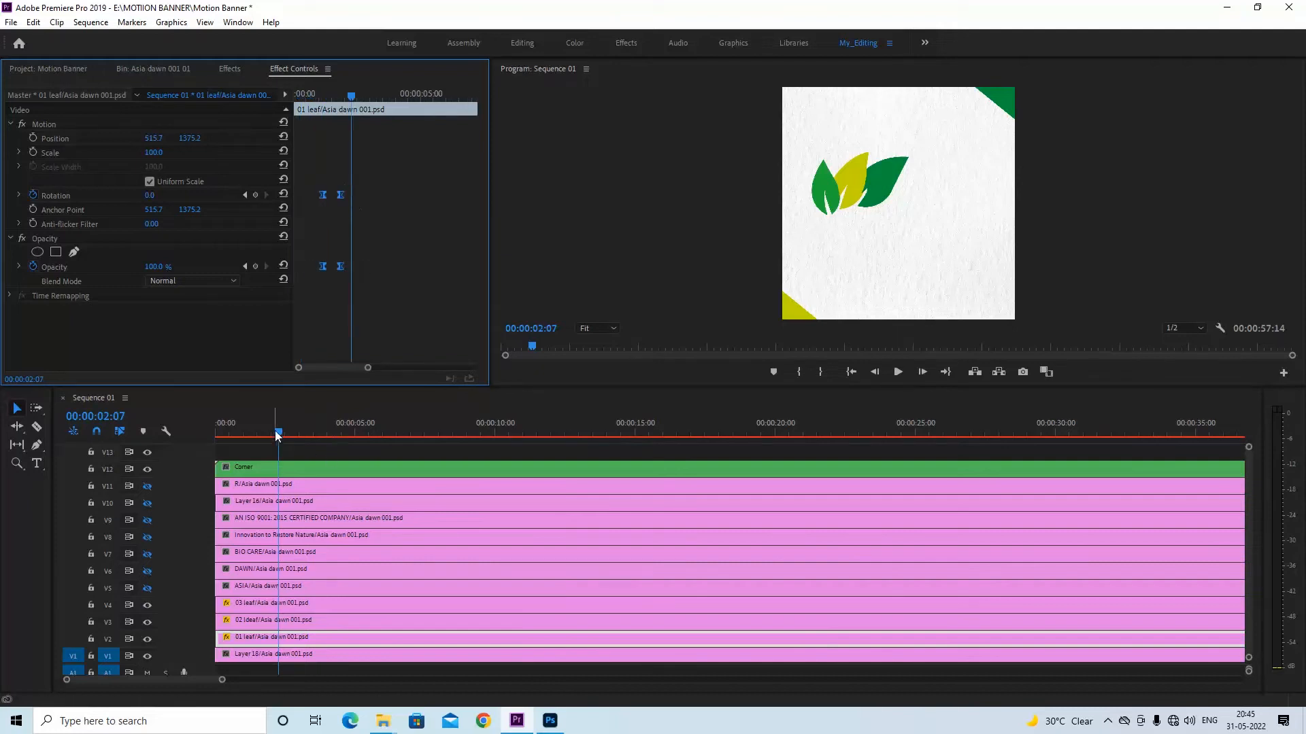
Play the sequence from the start to check the eased motion of all three leaves
drag(275, 430, 156, 422)
key(space)
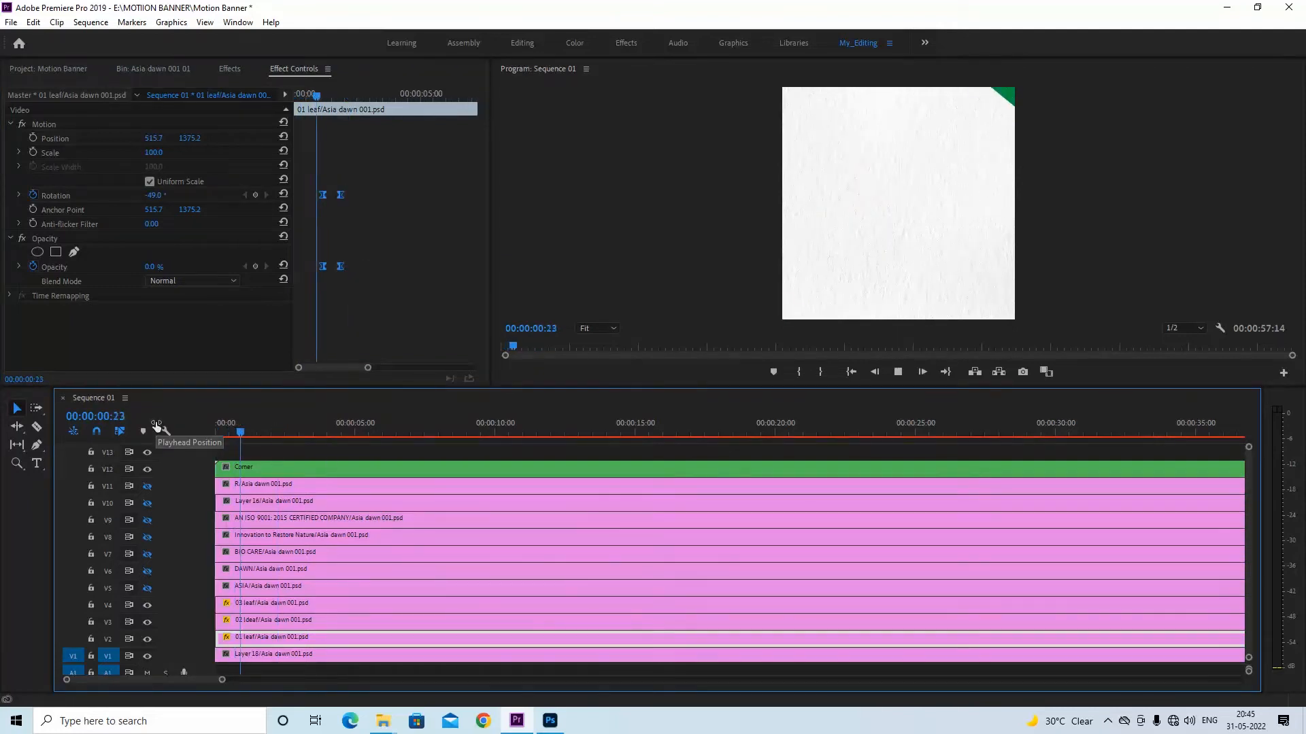
key(space)
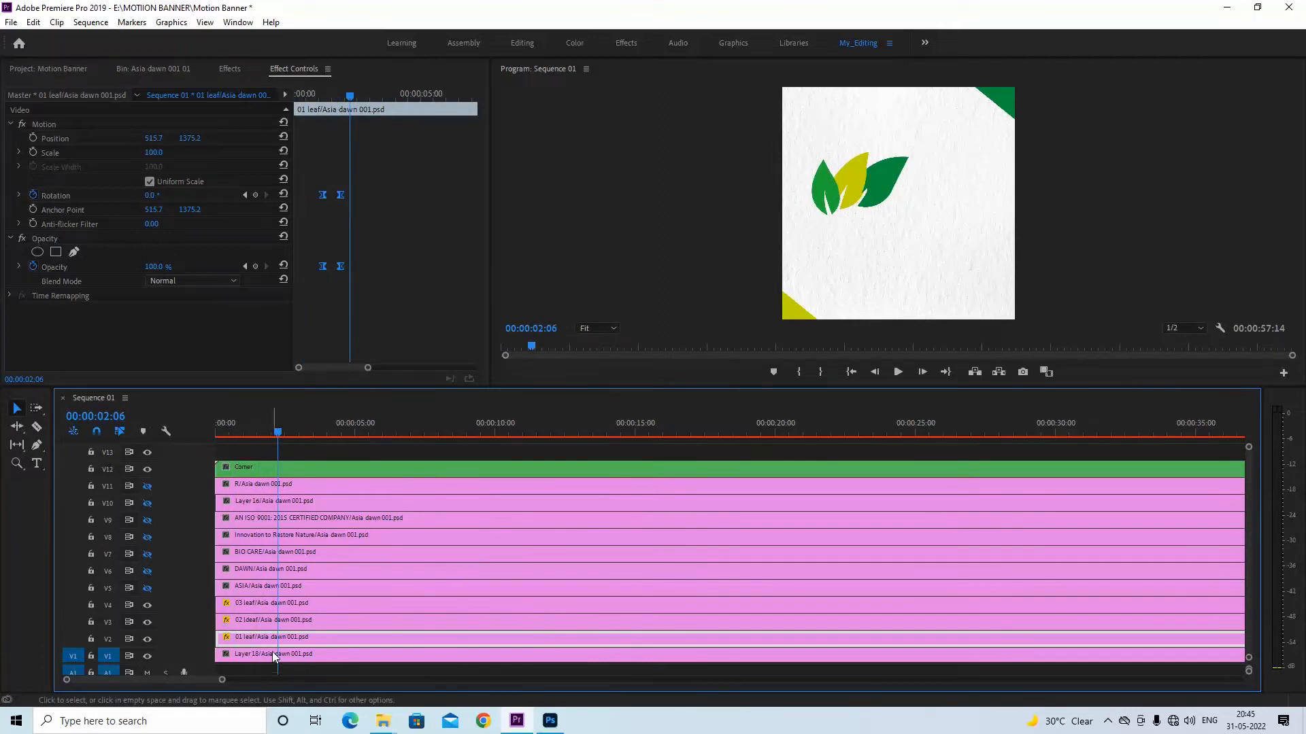
Reverse the leaf stacking order, placing 03 leaf on V2 and 01 leaf on V4, with the remaining layers directly above
drag(318, 454, 278, 572)
mouse_move(262, 637)
mouse_down()
mouse_move(264, 589)
mouse_move(264, 640)
mouse_up()
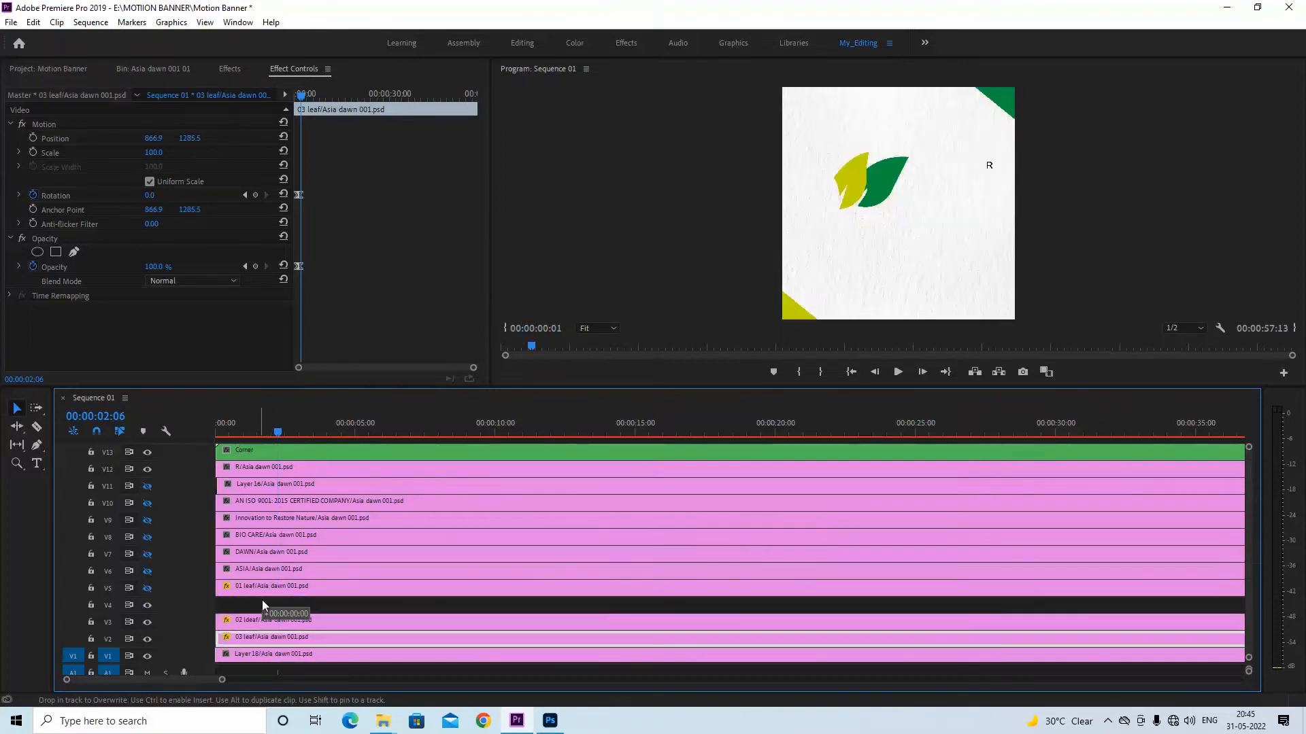
drag(262, 588, 263, 451)
drag(266, 577, 273, 593)
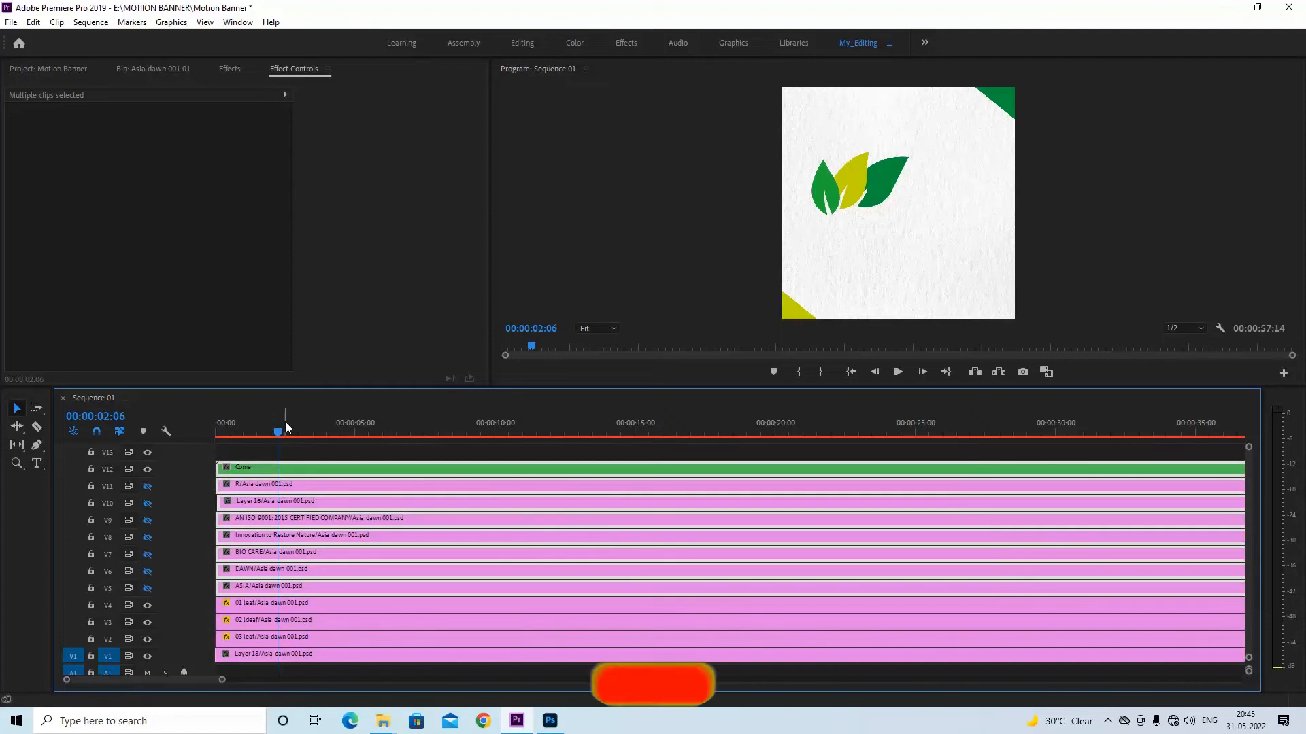
Save the project and replay the opening several times to check the leaf animations in their new stacking order
drag(286, 427, 177, 447)
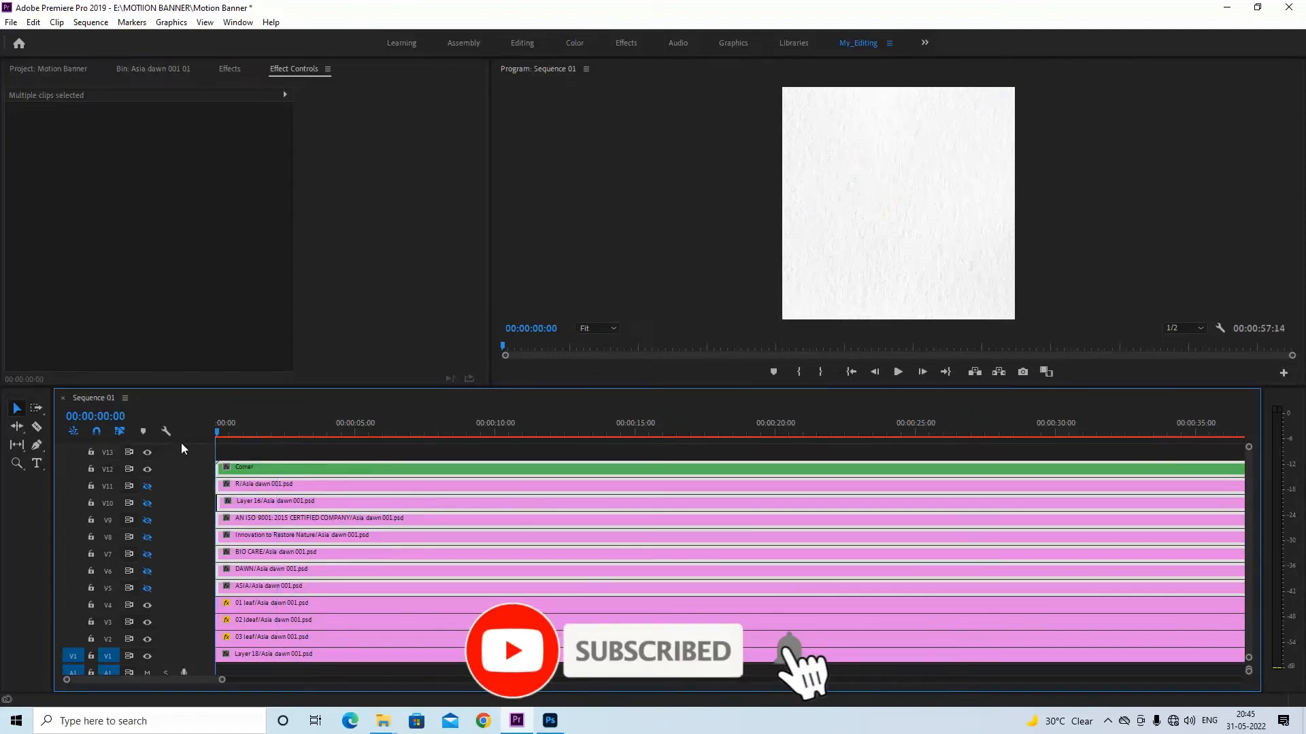
key(ctrl+s)
key(space)
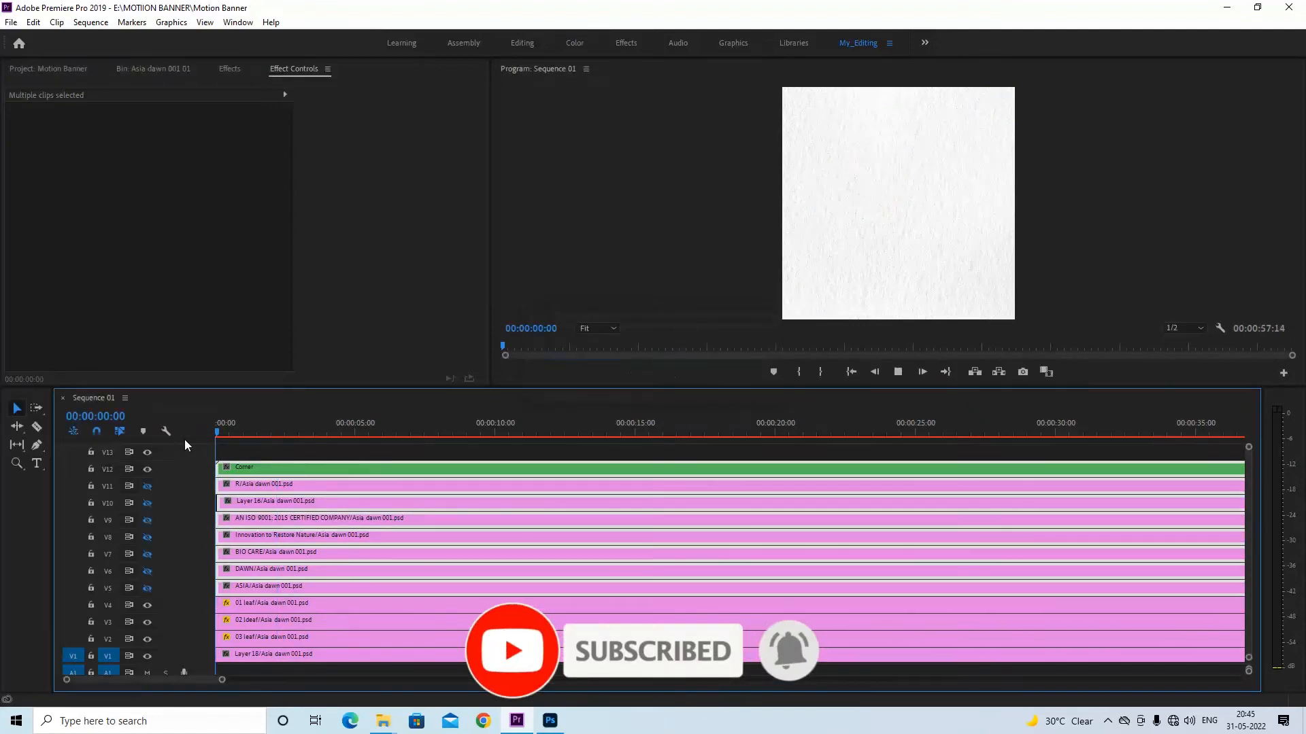
key(space)
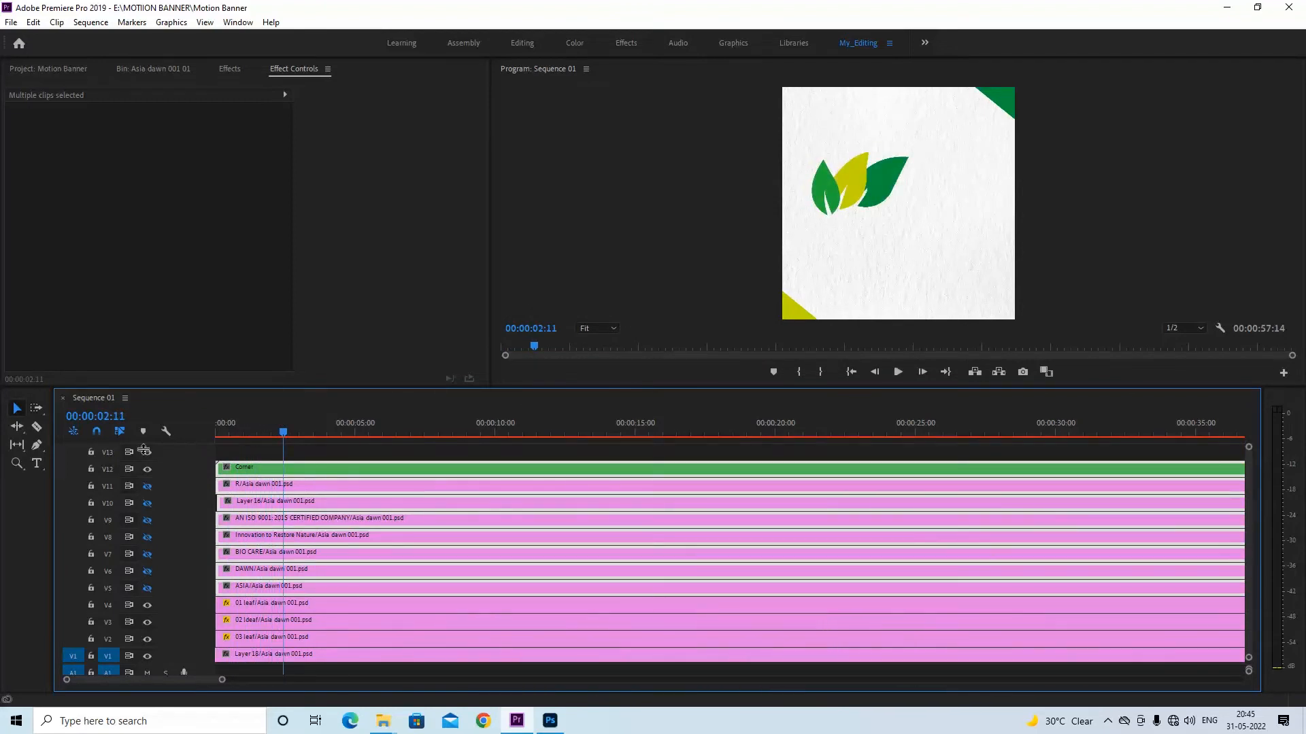
click(235, 434)
mouse_move(234, 435)
mouse_down()
mouse_move(262, 431)
mouse_move(226, 431)
mouse_up()
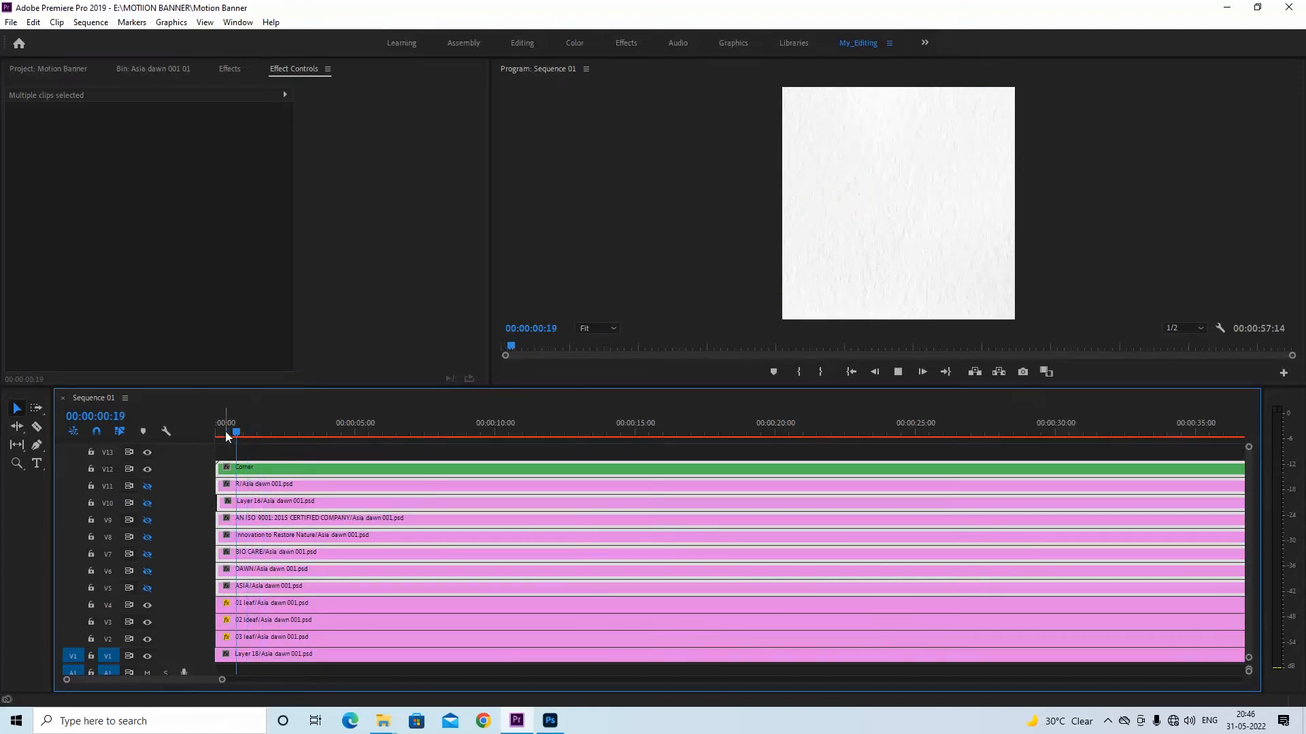
key(space)
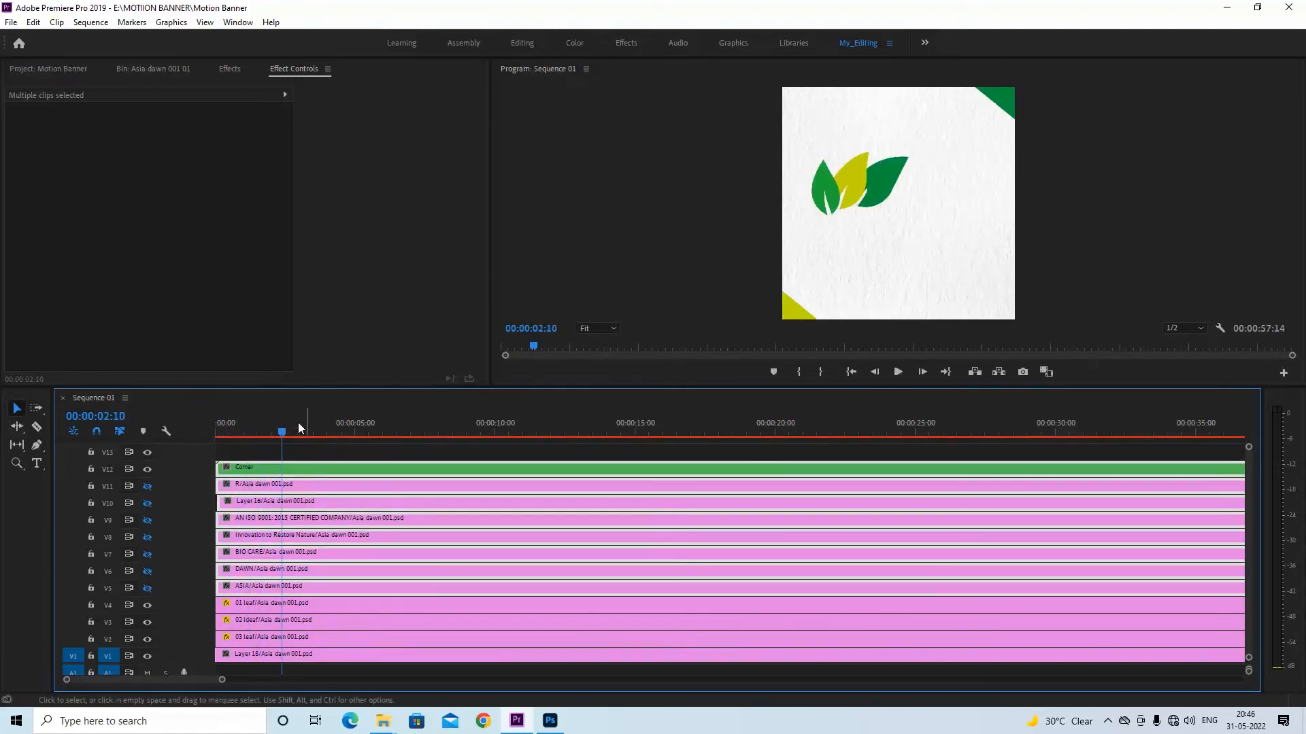
key(space)
key(space)
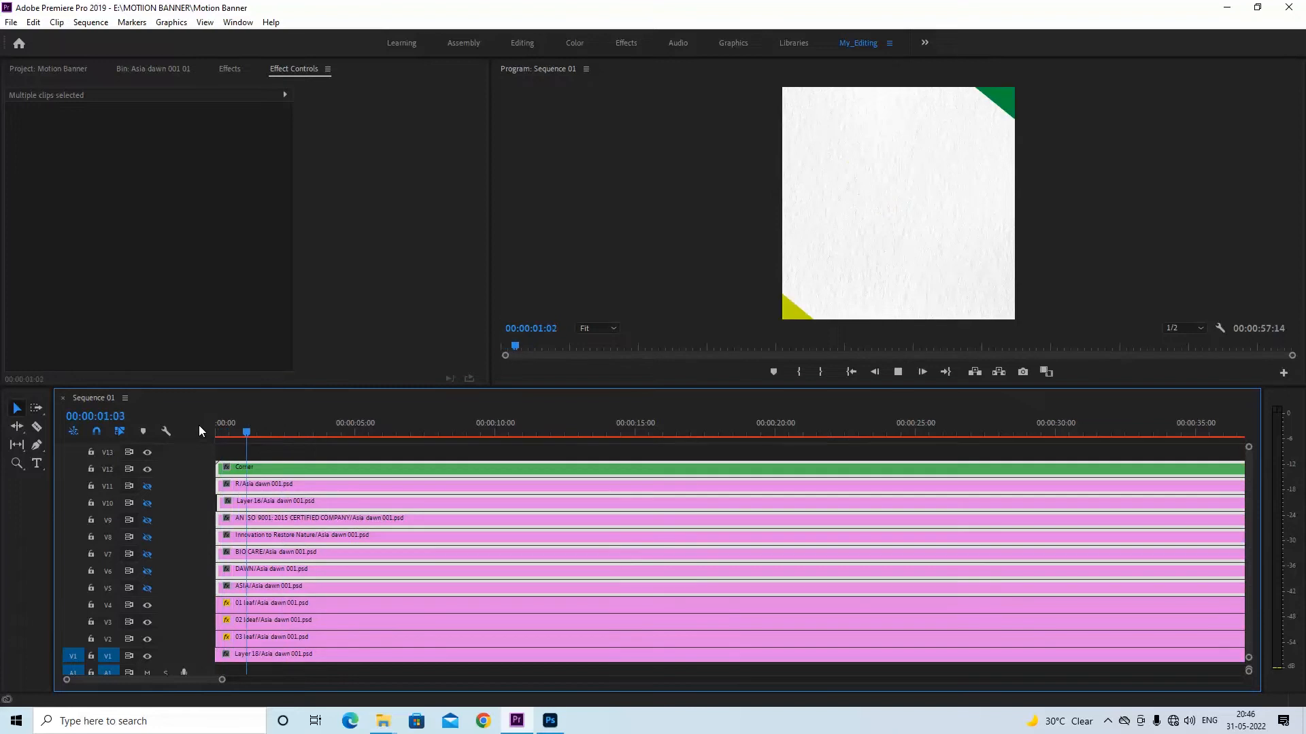
key(space)
Apply Ease In to all of the 03 leaf clip's rotation and opacity keyframes
click(291, 431)
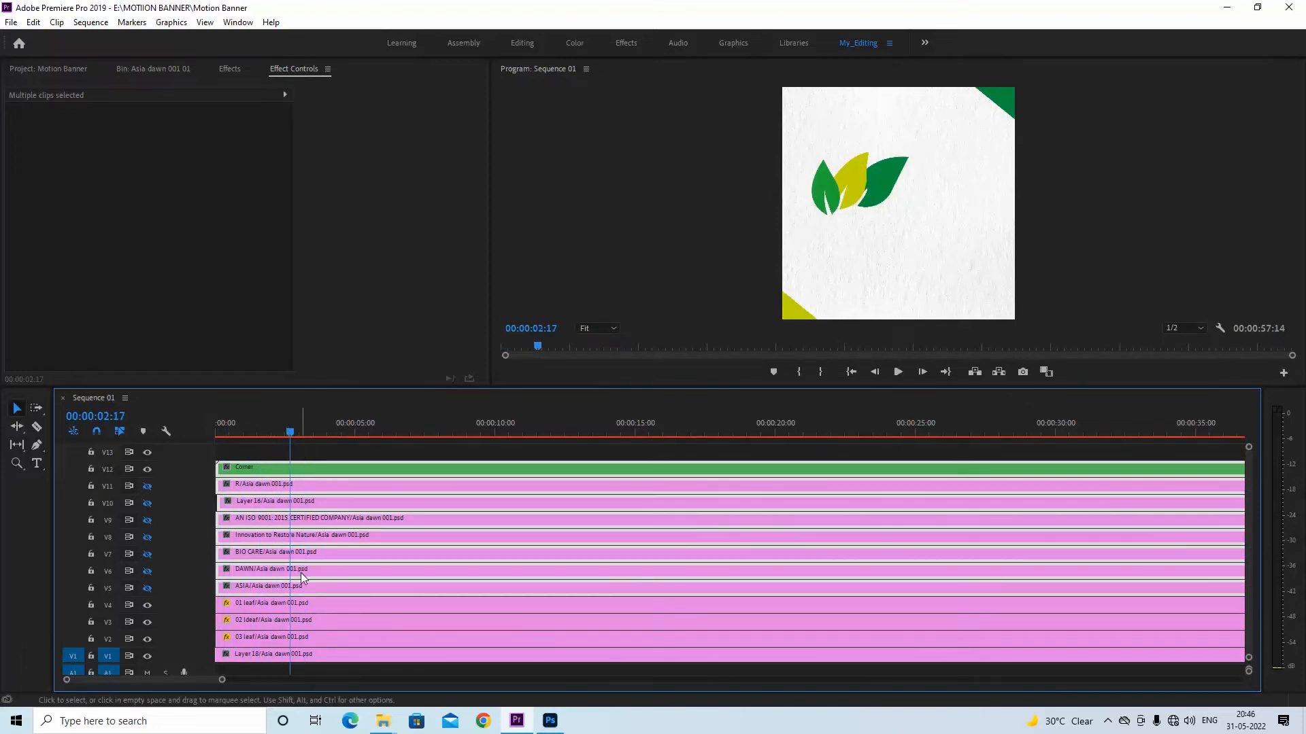
click(293, 605)
click(295, 632)
click(302, 96)
key(equal)
key(equal)
key(equal)
drag(374, 176, 312, 272)
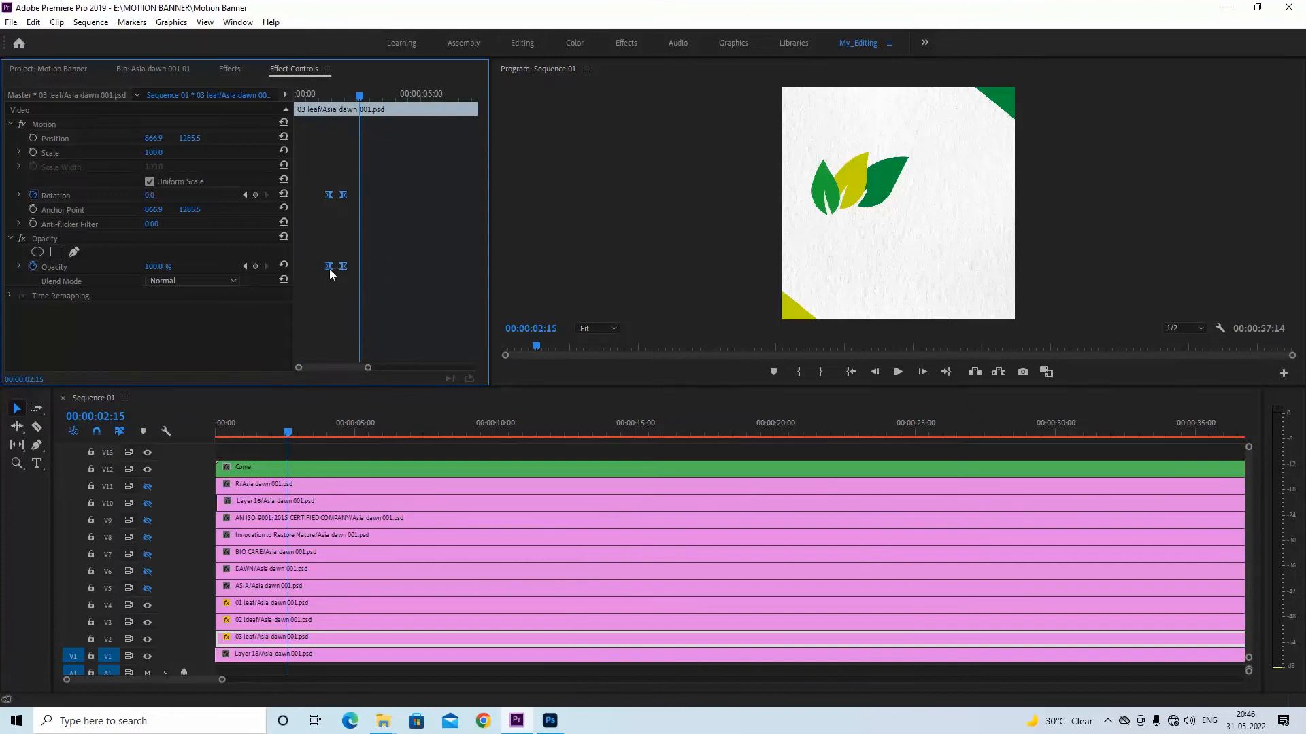
right_click(343, 266)
click(391, 456)
Apply Ease In again to only the 03 leaf clip's ending rotation and opacity keyframes at 00:00:02:00
drag(365, 182, 342, 267)
right_click(342, 267)
click(390, 458)
Play the sequence from the start twice to check the 03 leaf's easing
click(186, 439)
key(Home)
key(space)
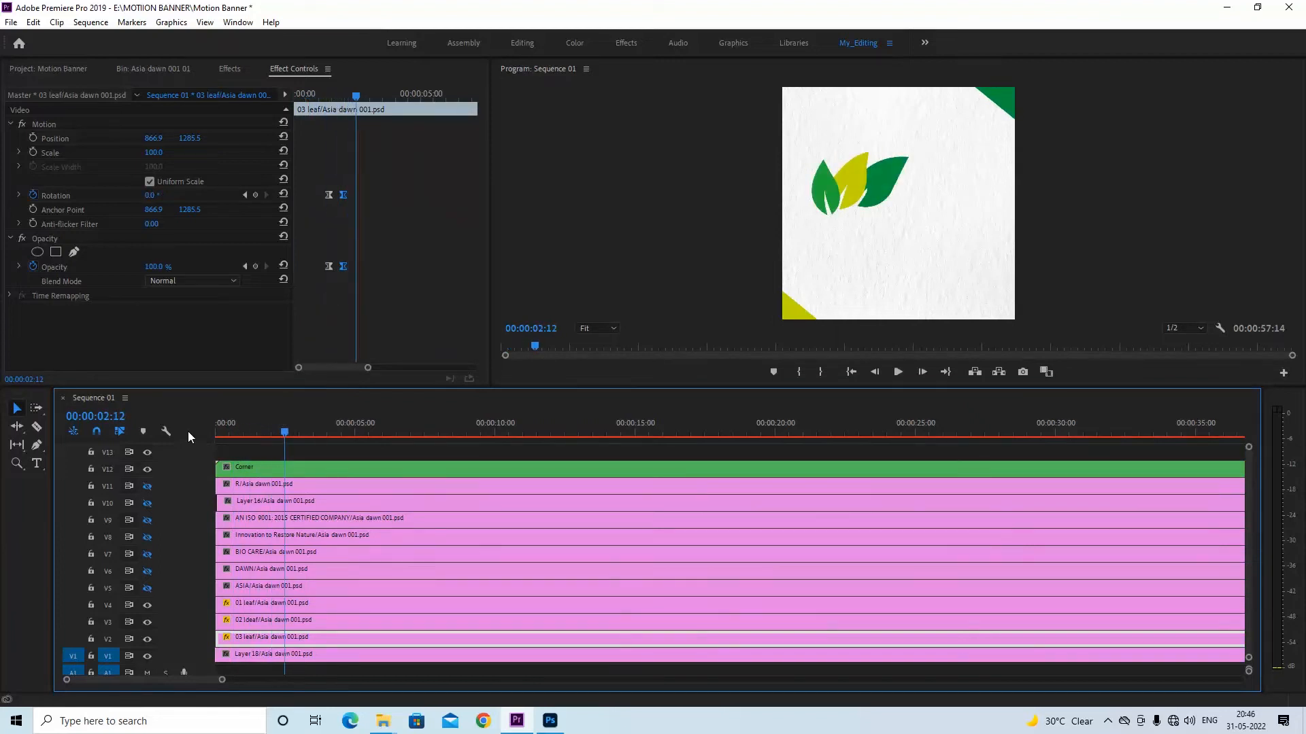
click(283, 90)
key(space)
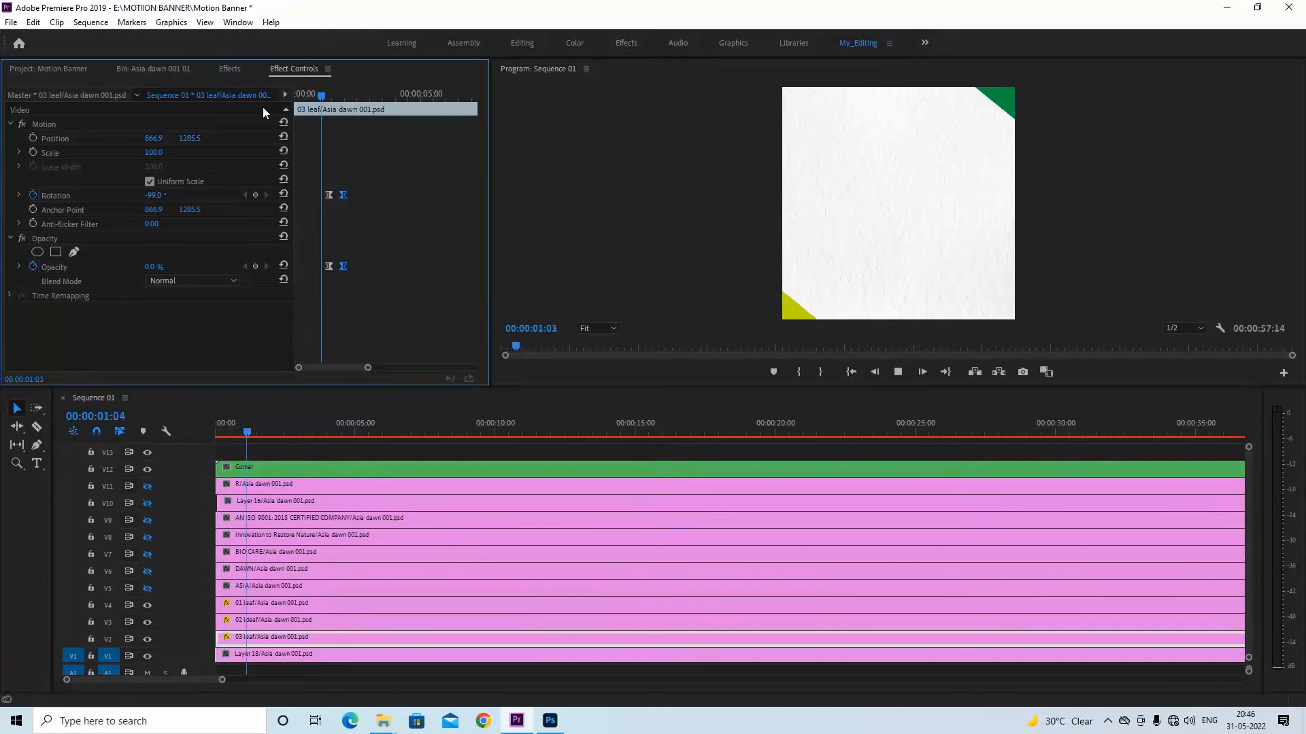
key(space)
Move the 03 leaf clip's starting rotation and opacity keyframes earlier to about 00:00:01:03 and preview the timing
drag(319, 182, 322, 267)
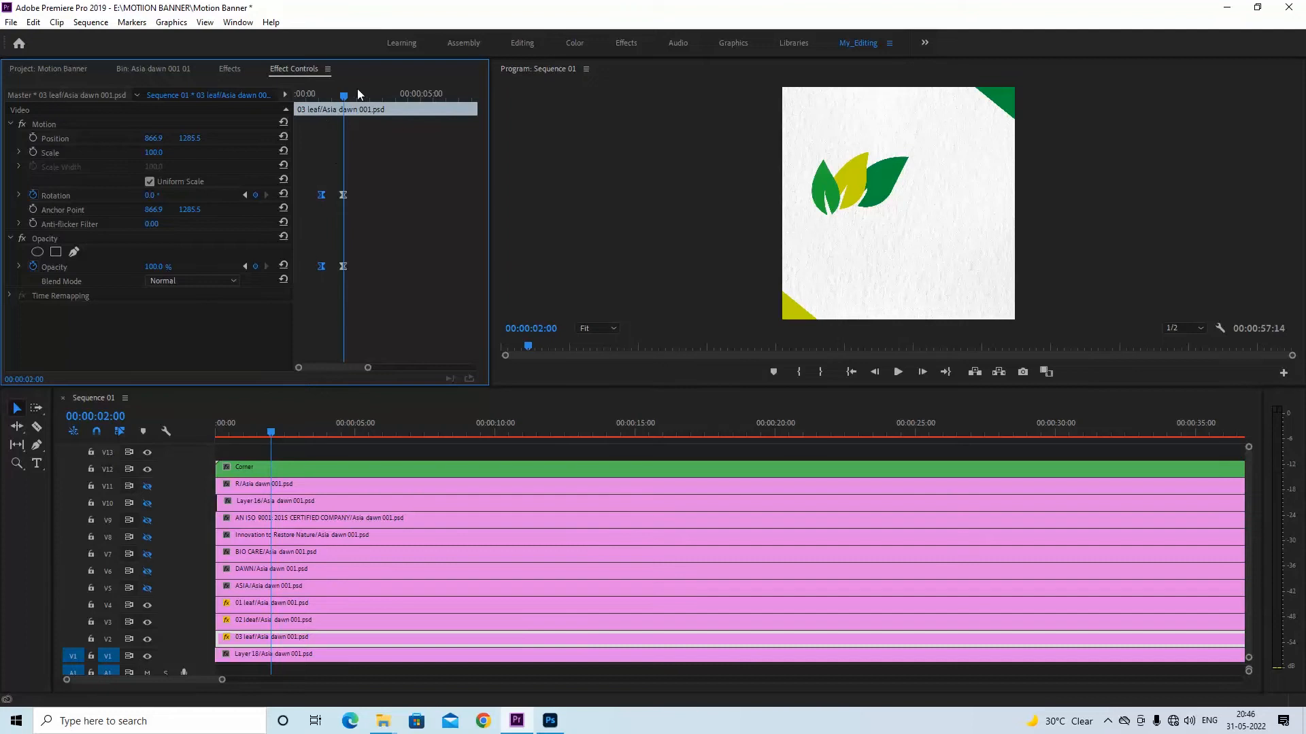
drag(346, 94, 240, 105)
key(space)
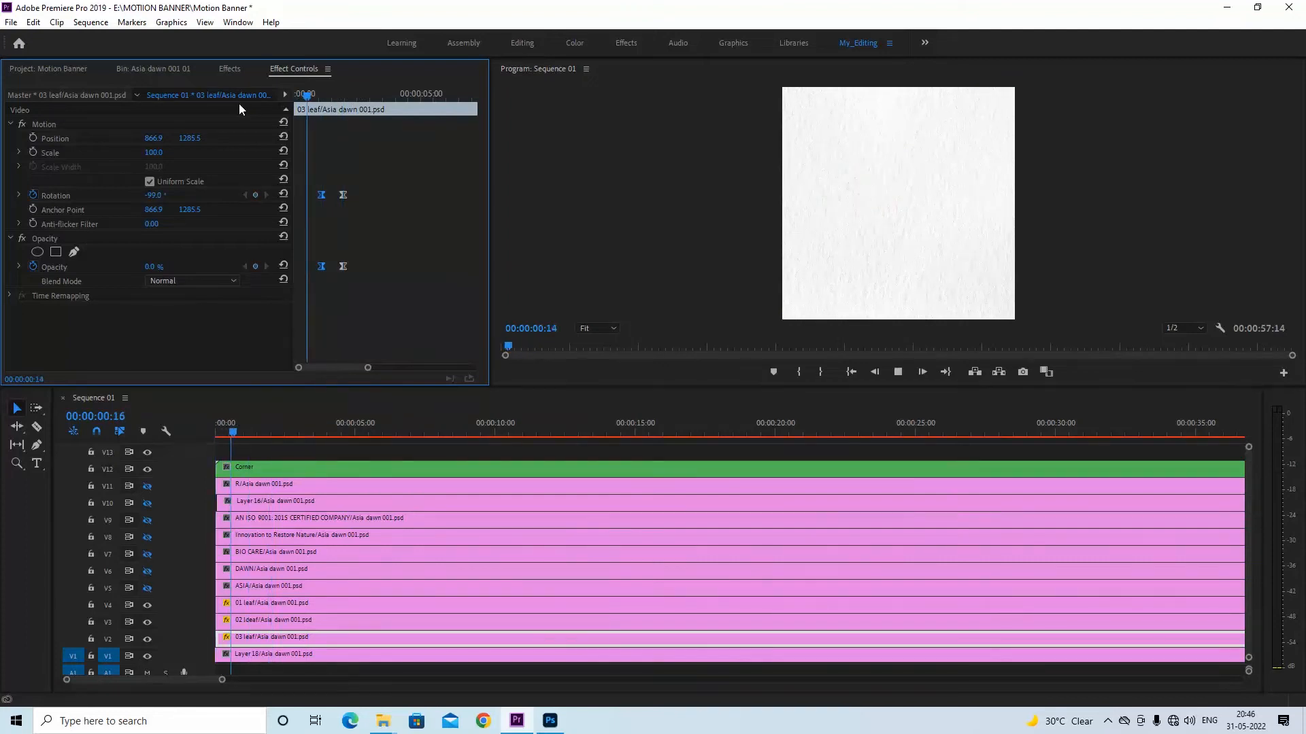
key(space)
Replay the leaf animations from the start and save the project with the playhead at 00:00:02:05
drag(355, 100, 231, 97)
key(space)
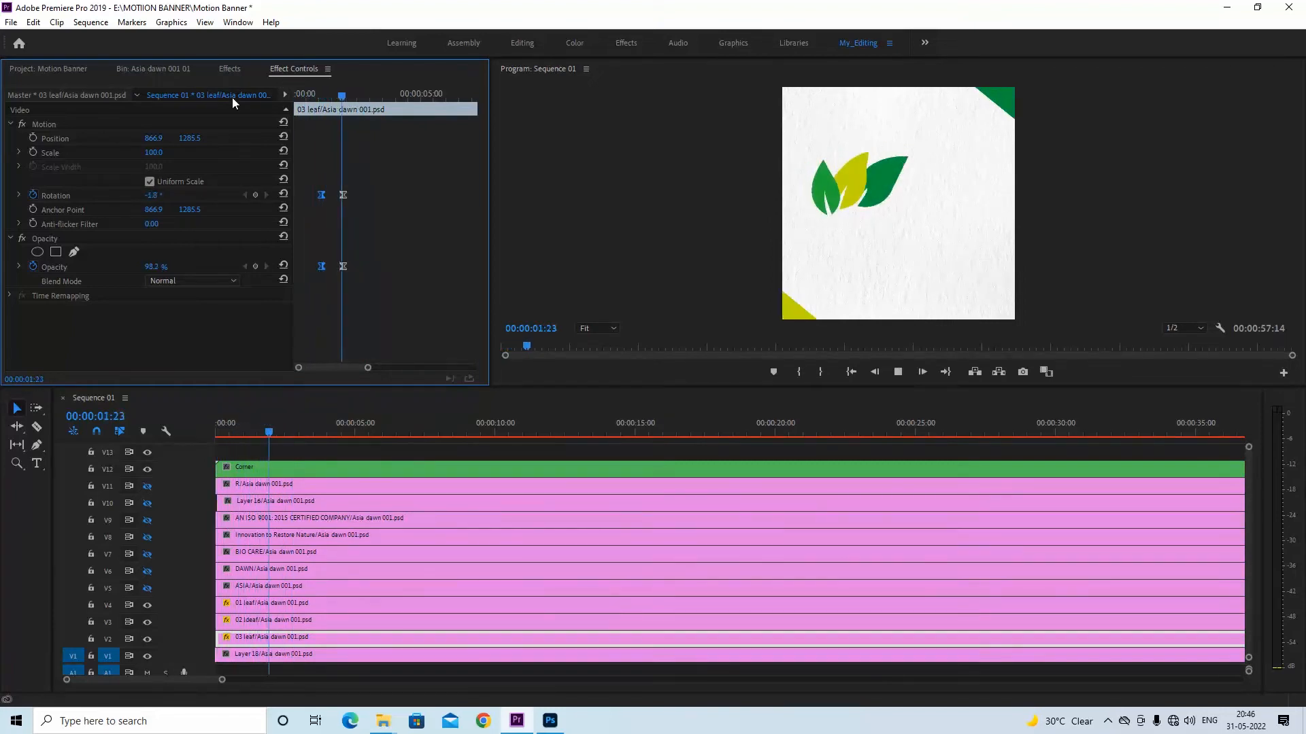
key(space)
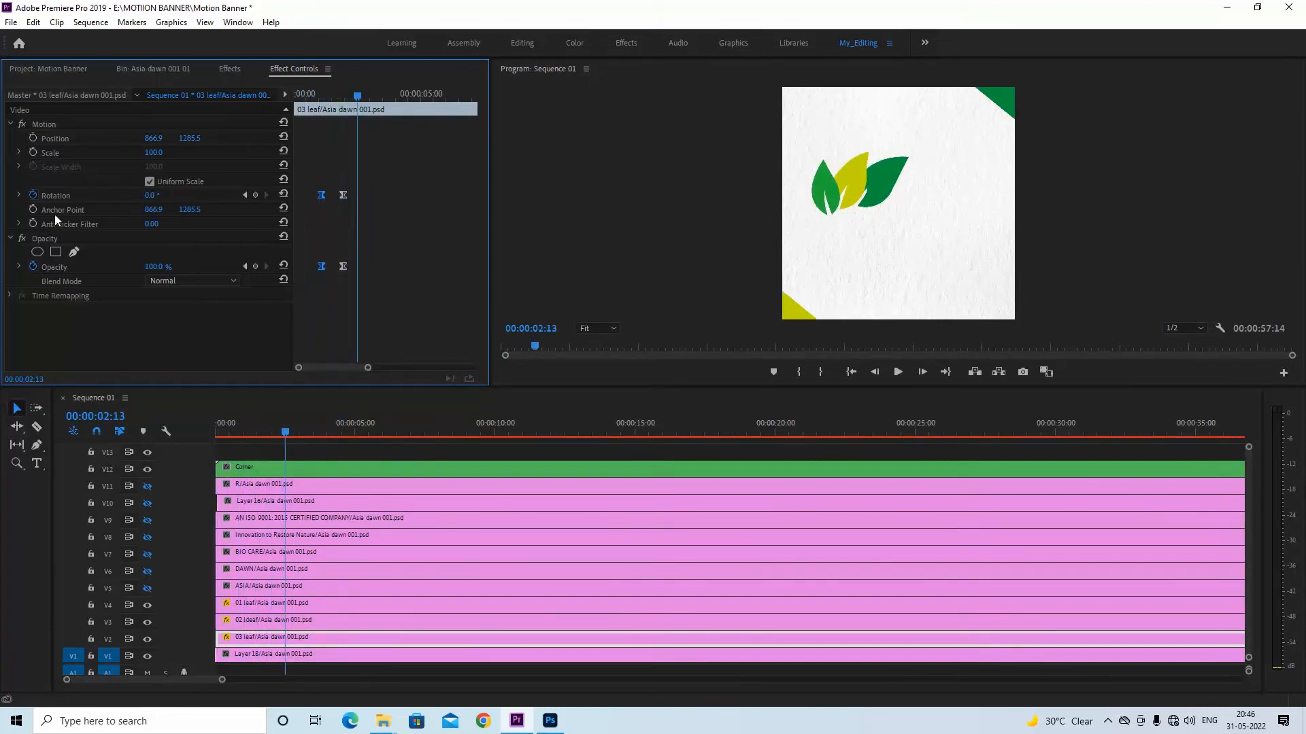
mouse_move(289, 433)
mouse_down()
mouse_move(260, 430)
mouse_move(276, 432)
mouse_up()
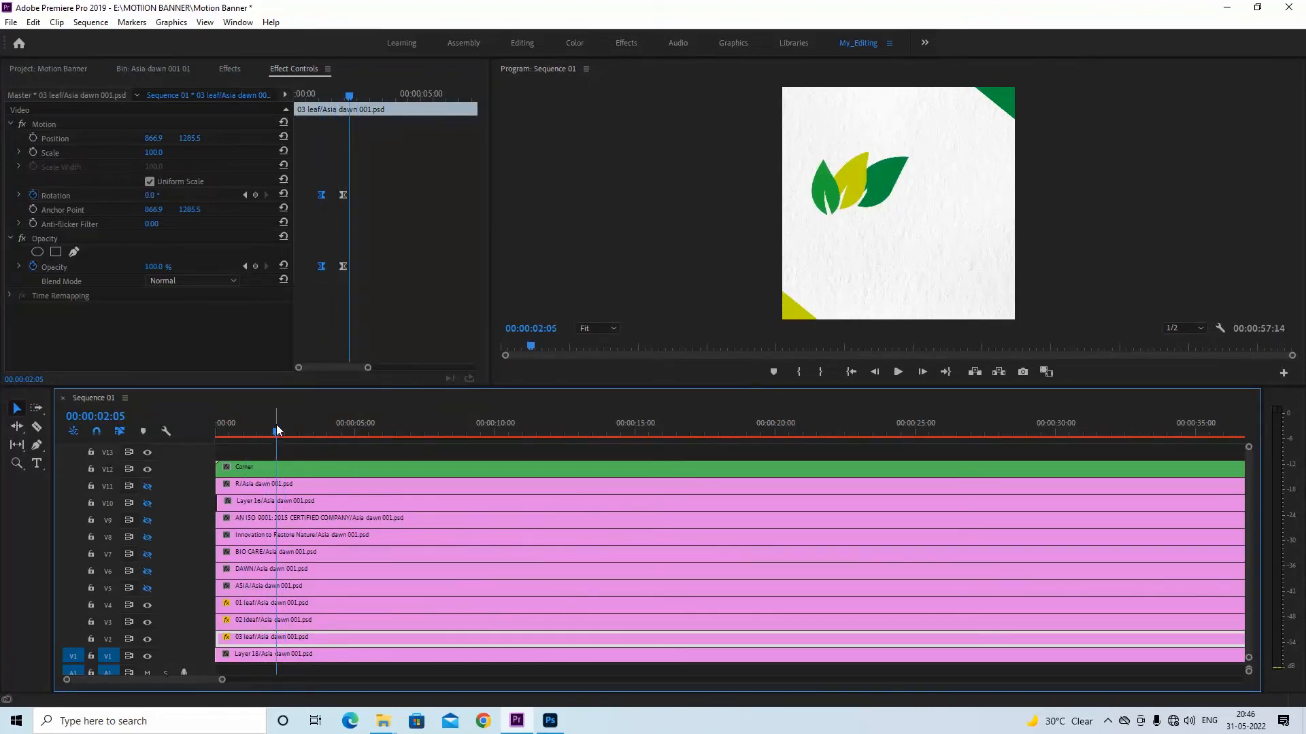
key(ctrl+s)
Nest the 01, 02 and 03 leaf clips together into a nested sequence named LEAF
shift+click(263, 604)
shift+click(255, 621)
right_click(252, 609)
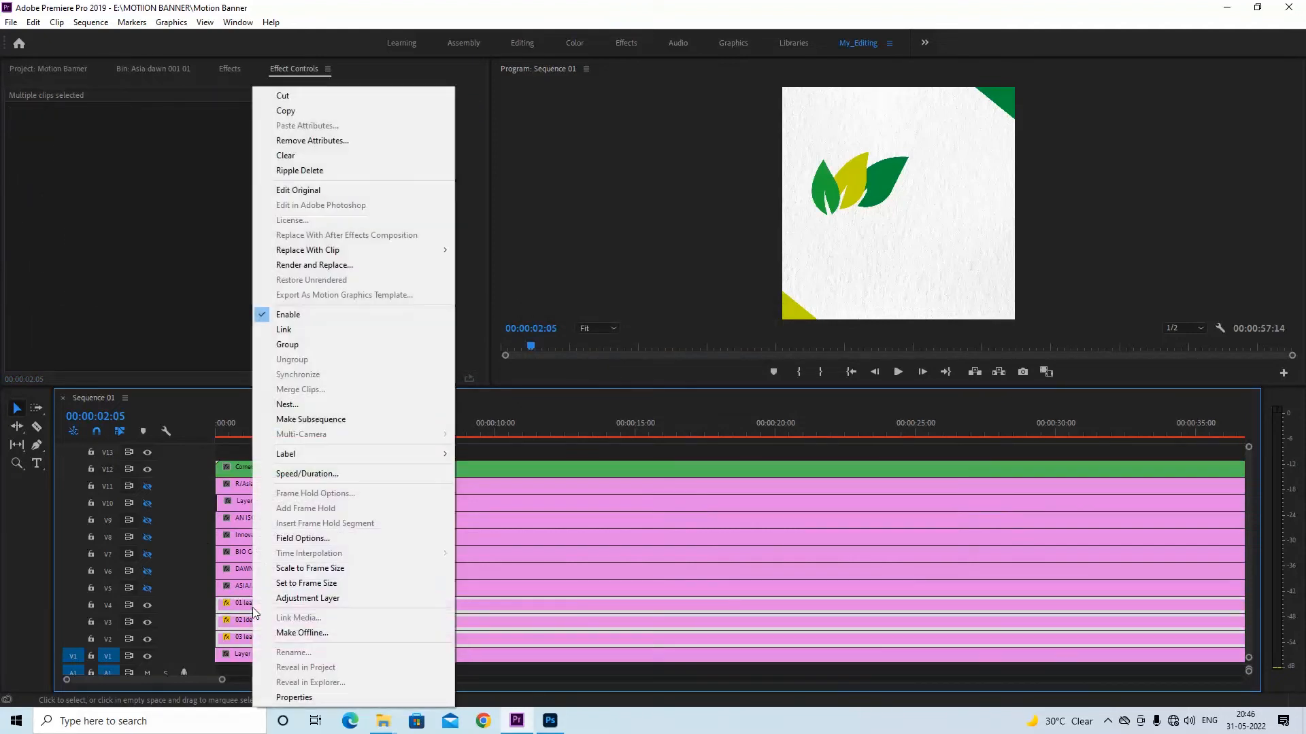
click(295, 402)
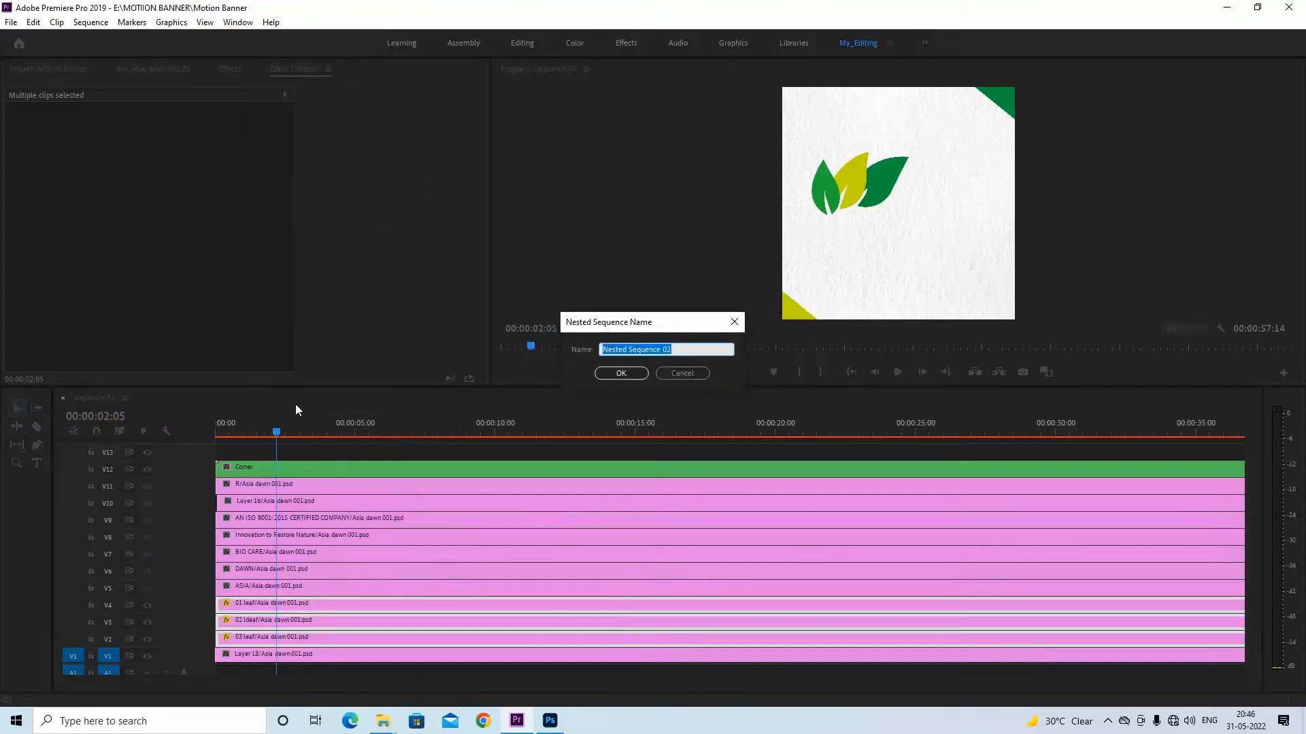
text(LEAF)
key(Return)
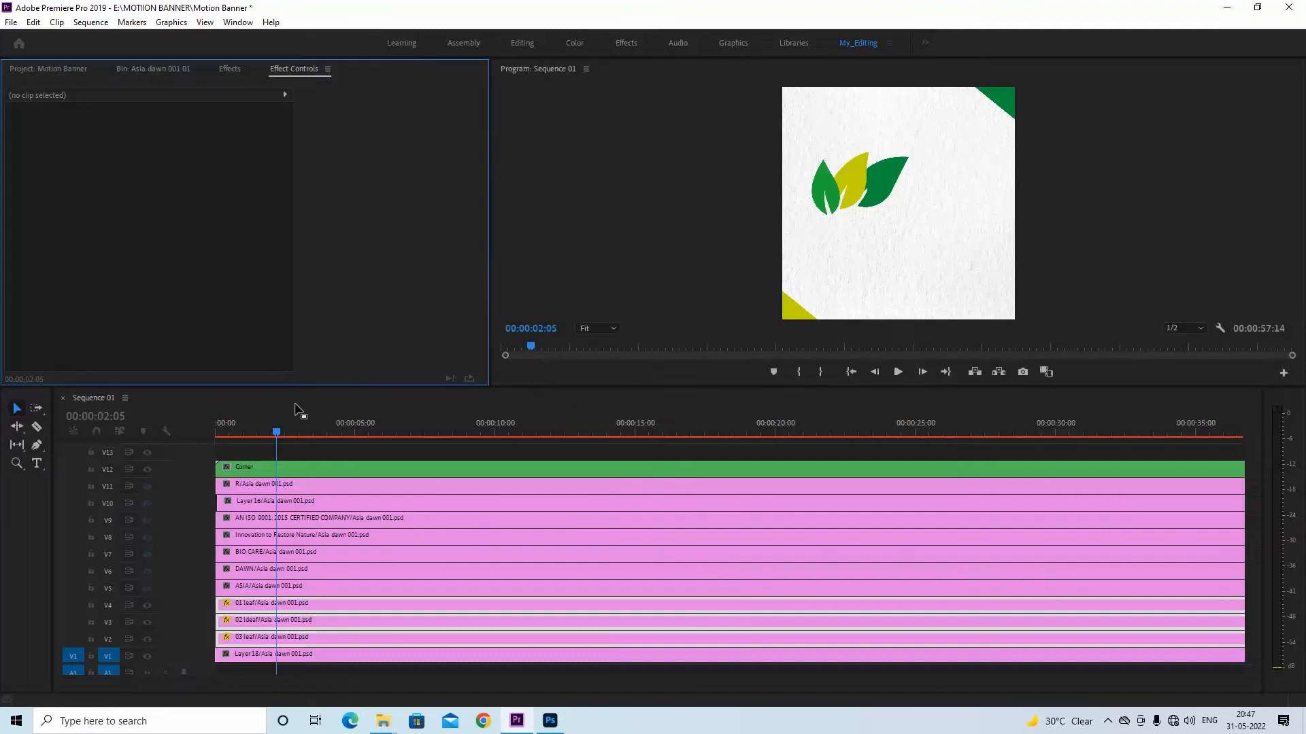
Move all clips from ASIA up to Corner down two tracks, directly above the LEAF nest, and save the project
drag(328, 612, 288, 479)
drag(351, 610, 298, 468)
drag(315, 590, 314, 614)
click(341, 462)
click(282, 434)
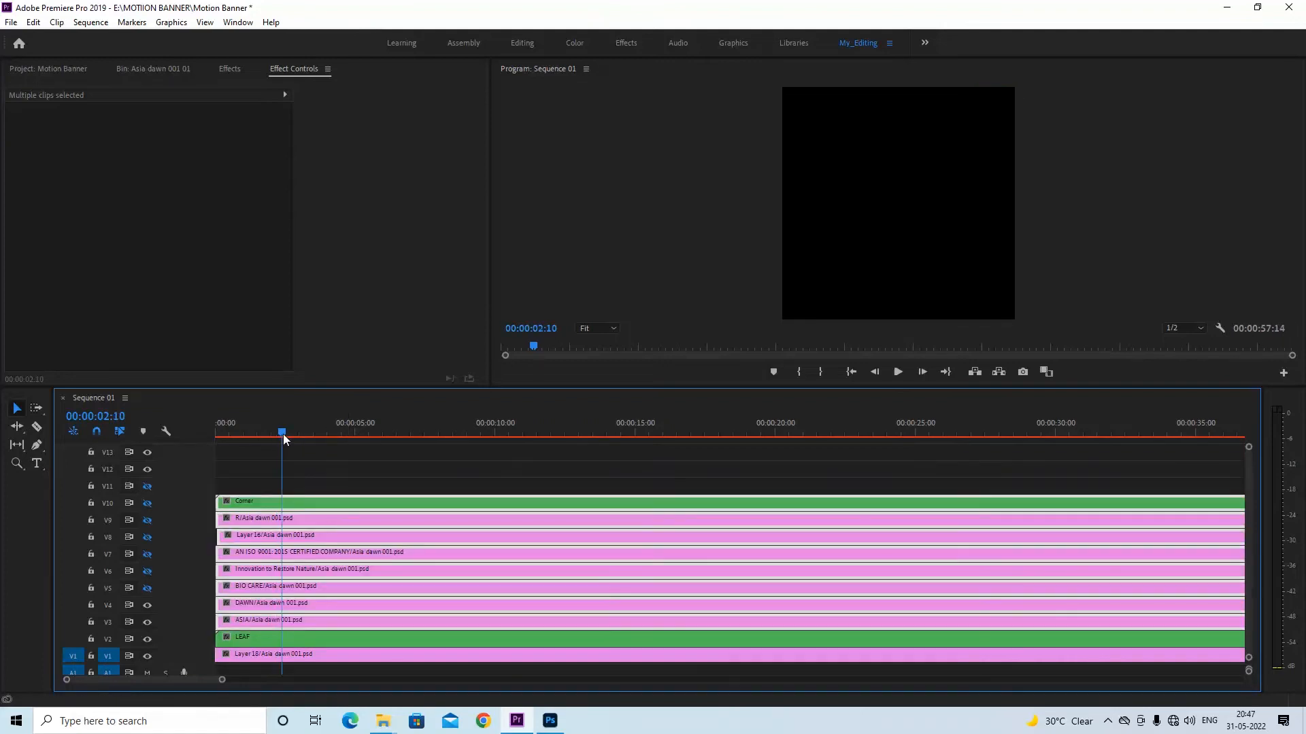
key(ctrl+s)
Check the Asia dawn 001 design in Photoshop, and return to Premiere Pro with the playhead at 00:00:02:03
click(548, 725)
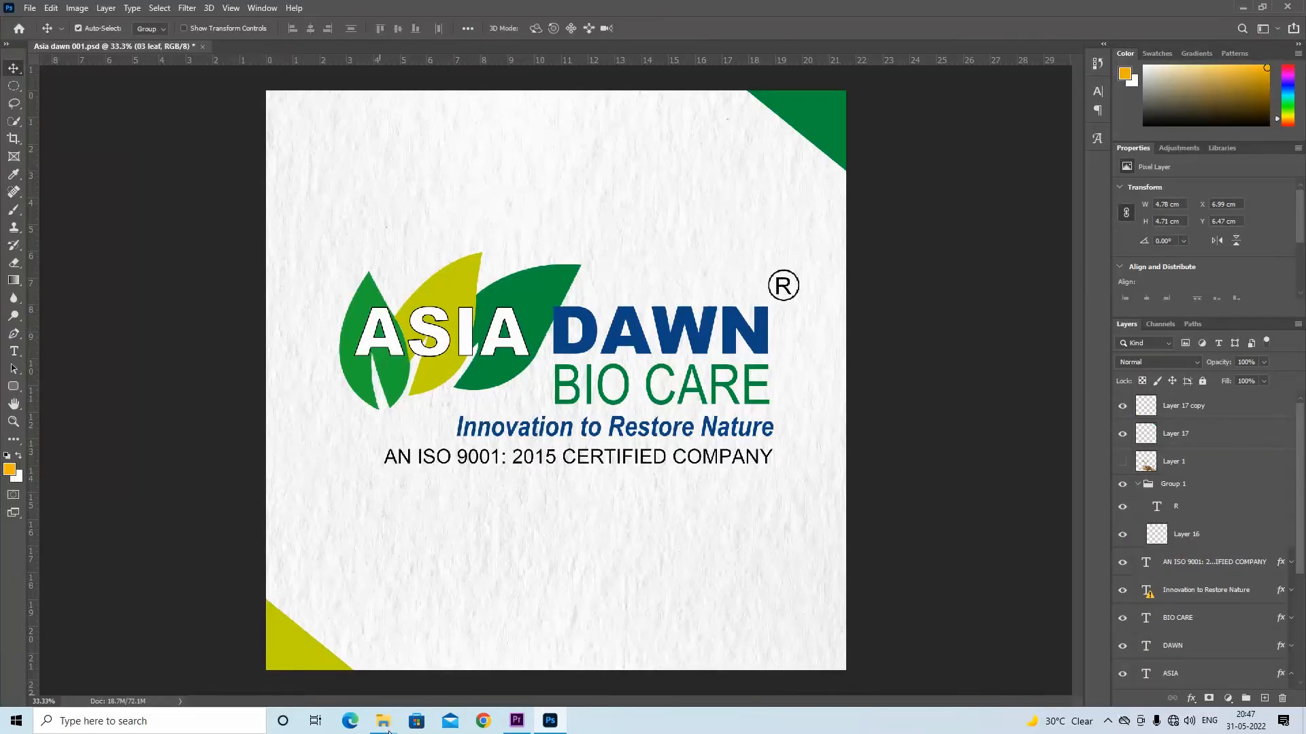
click(517, 721)
mouse_move(282, 430)
mouse_down()
mouse_move(212, 427)
mouse_move(275, 435)
mouse_up()
click(289, 474)
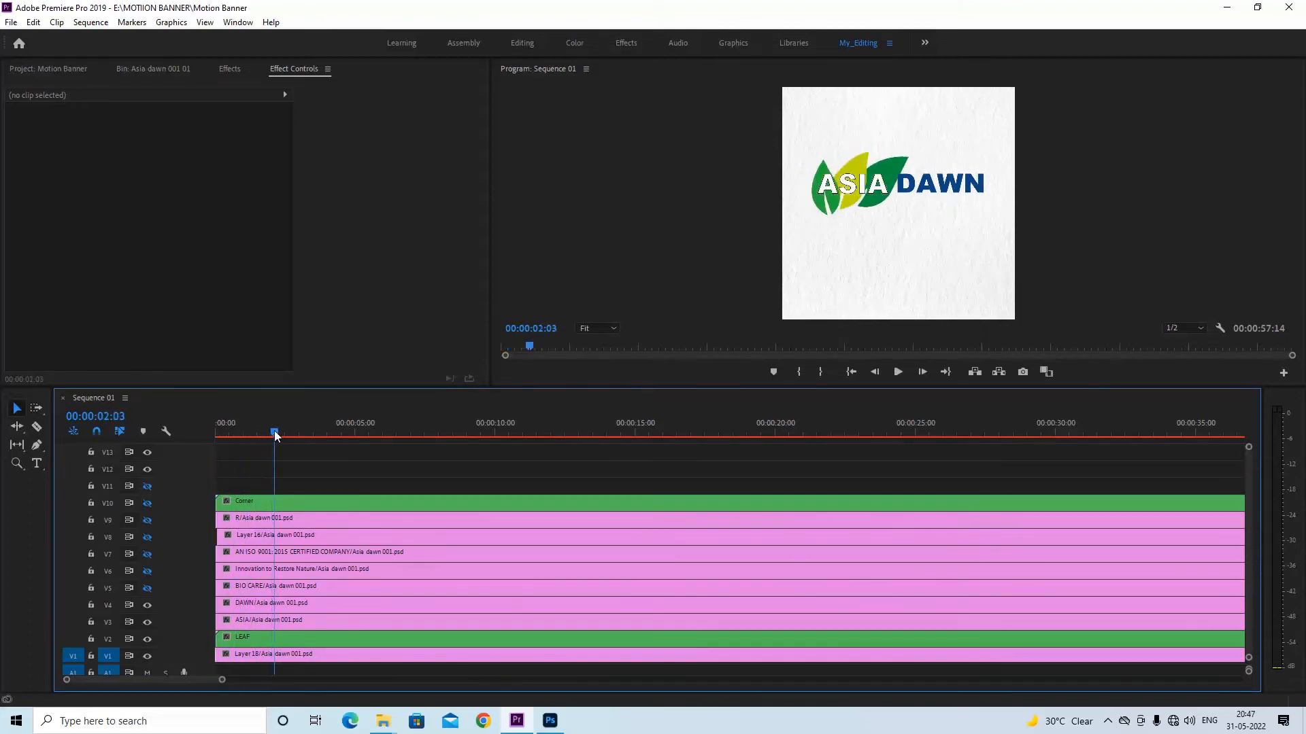
Select the ASIA text clip and place the playhead at 00:00:01:19, near the end of the leaf animation
click(261, 620)
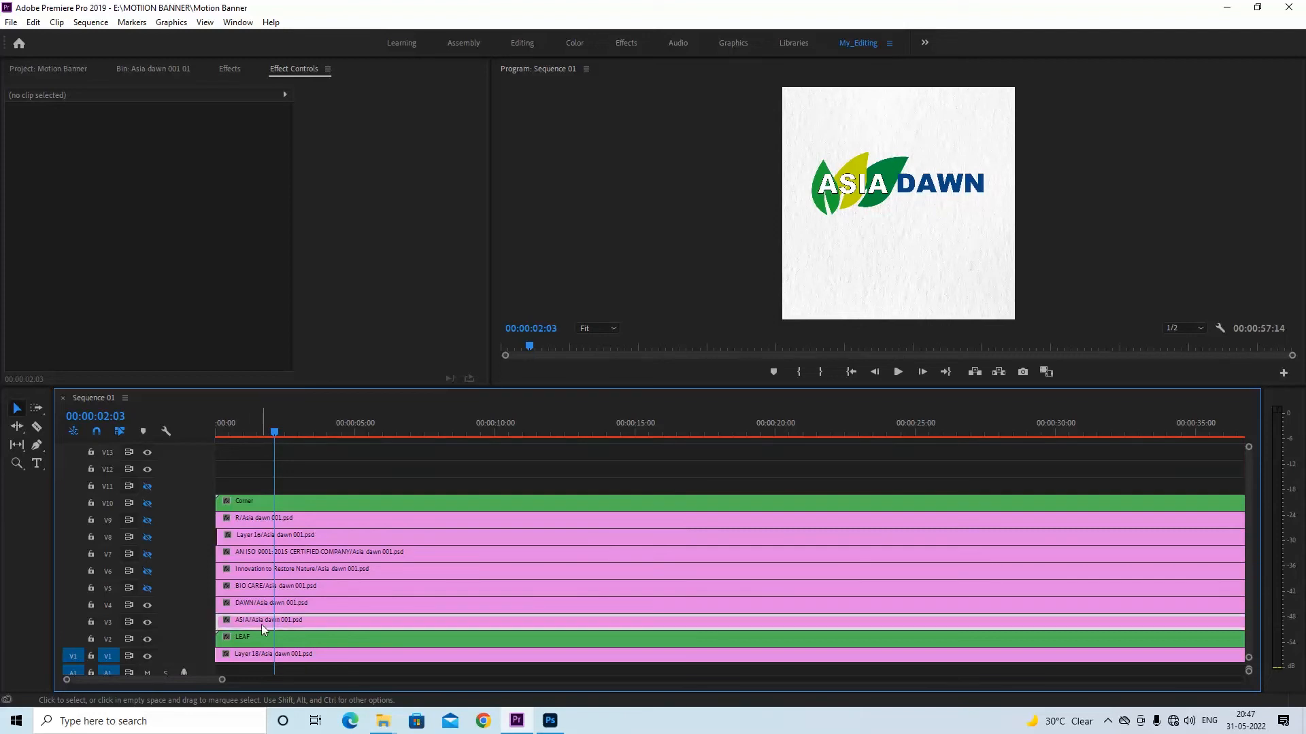
mouse_move(279, 430)
mouse_down()
mouse_move(257, 430)
mouse_move(275, 431)
mouse_up()
key(equal)
key(equal)
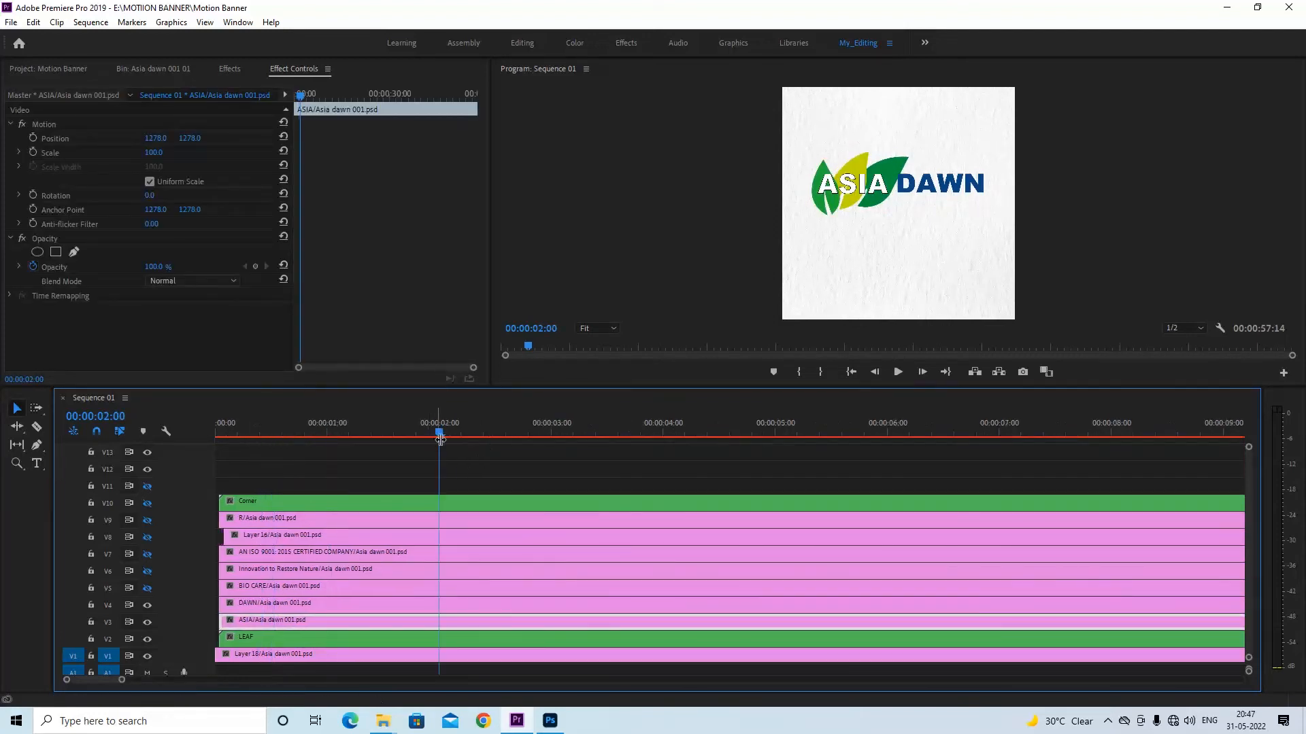
mouse_move(416, 433)
mouse_down()
mouse_move(370, 423)
mouse_move(412, 423)
mouse_up()
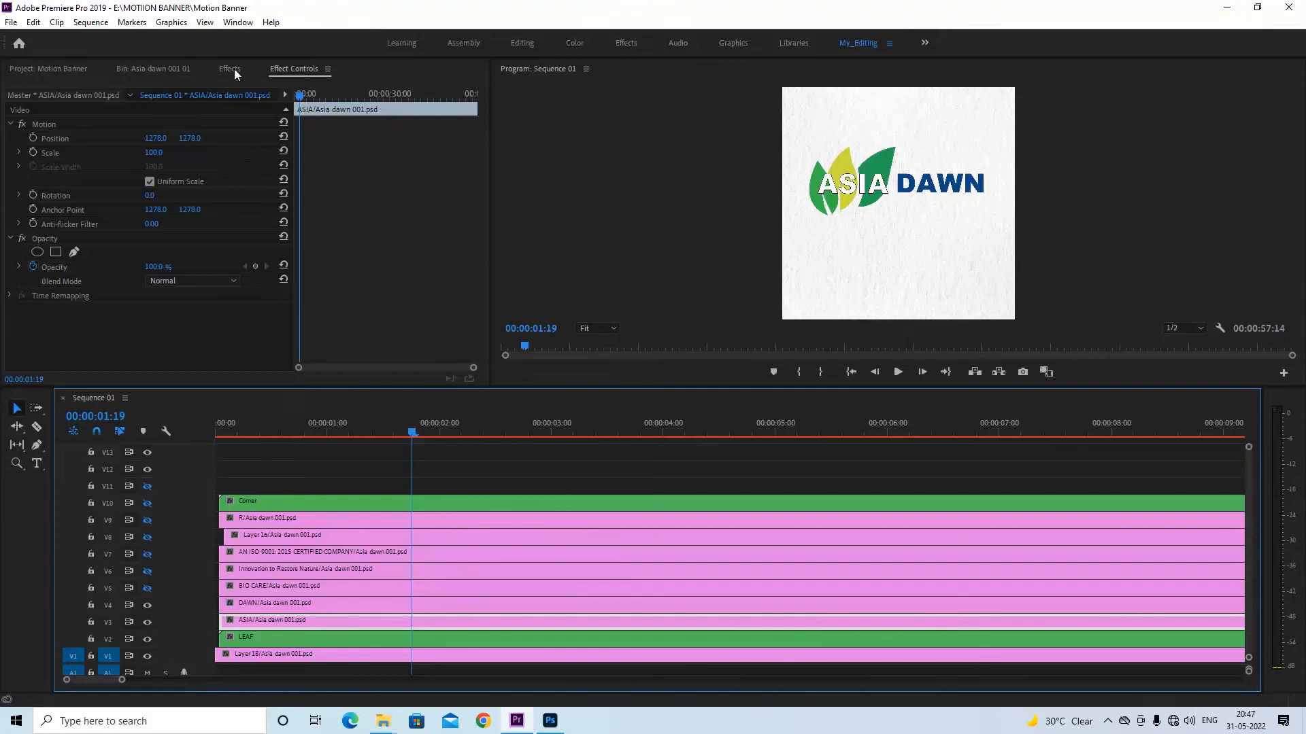
Shift the ASIA clip later on its own track so it starts about 1.5 seconds into the sequence
drag(320, 624, 427, 620)
drag(357, 425, 404, 425)
drag(426, 426, 431, 426)
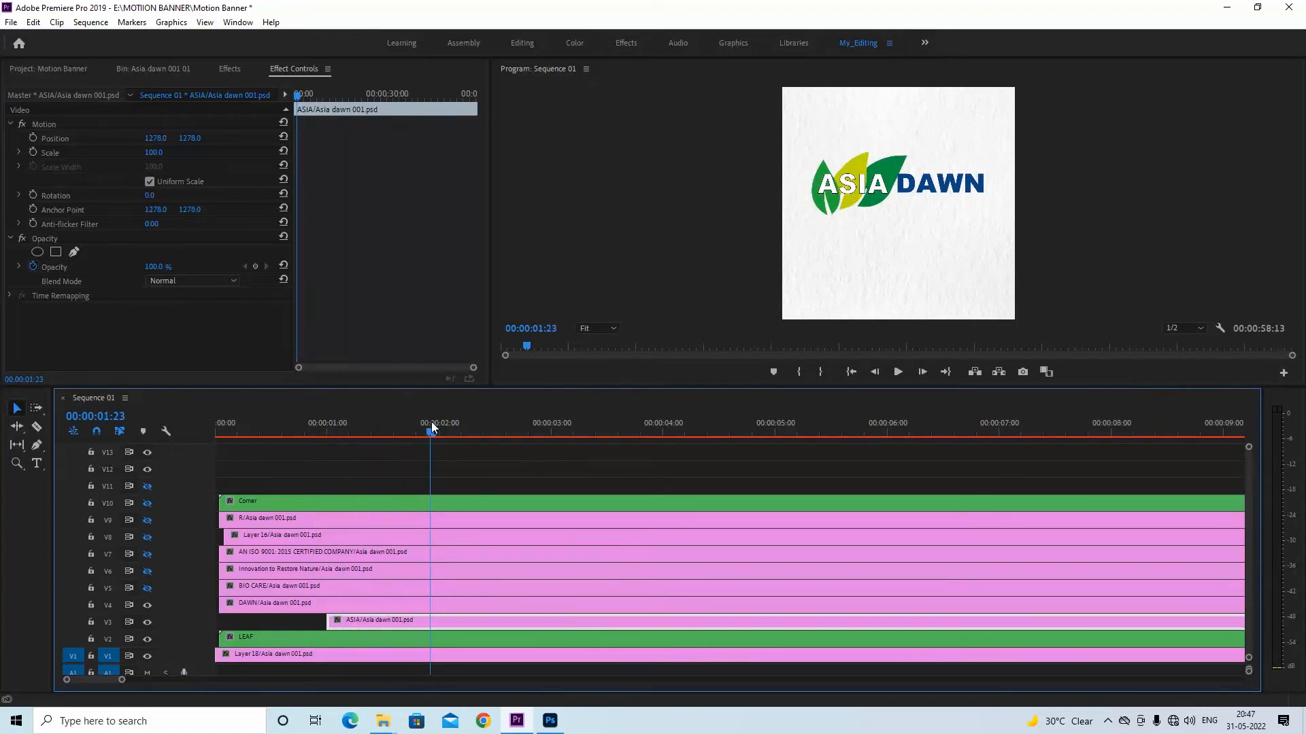
drag(399, 620, 455, 604)
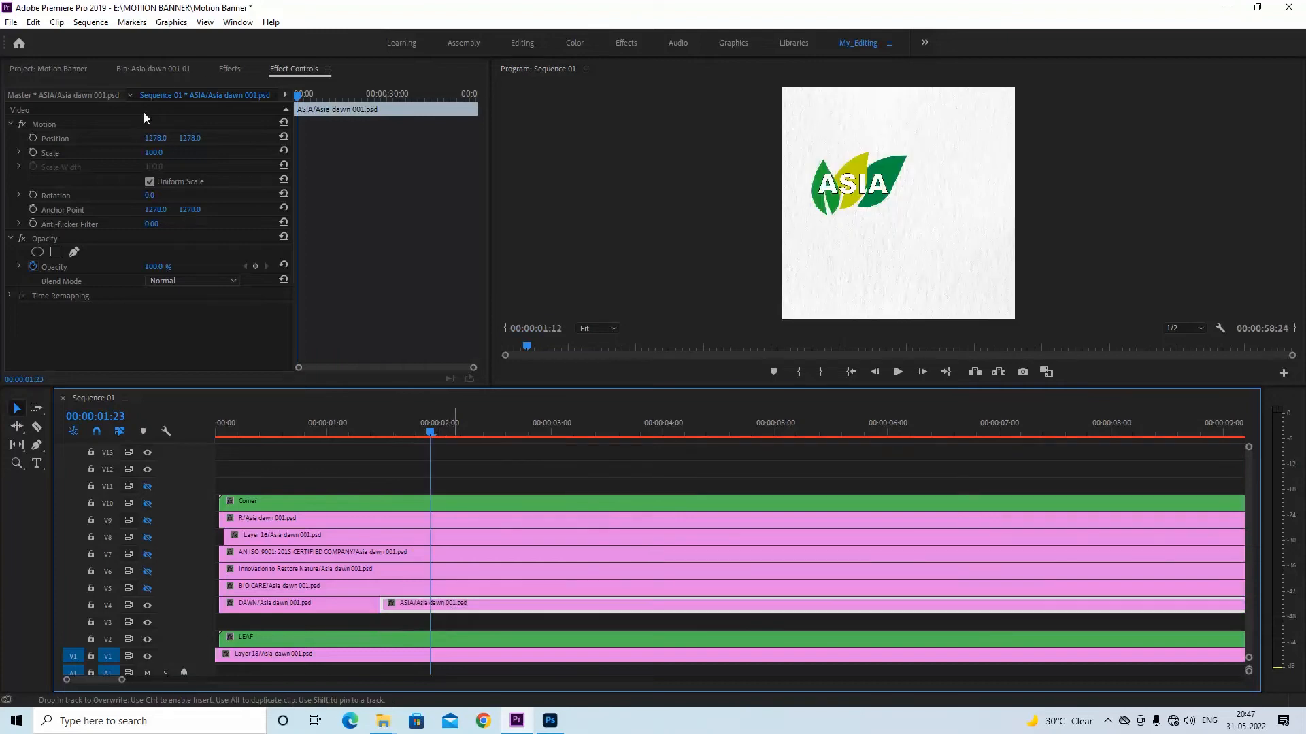
click(226, 70)
click(9, 186)
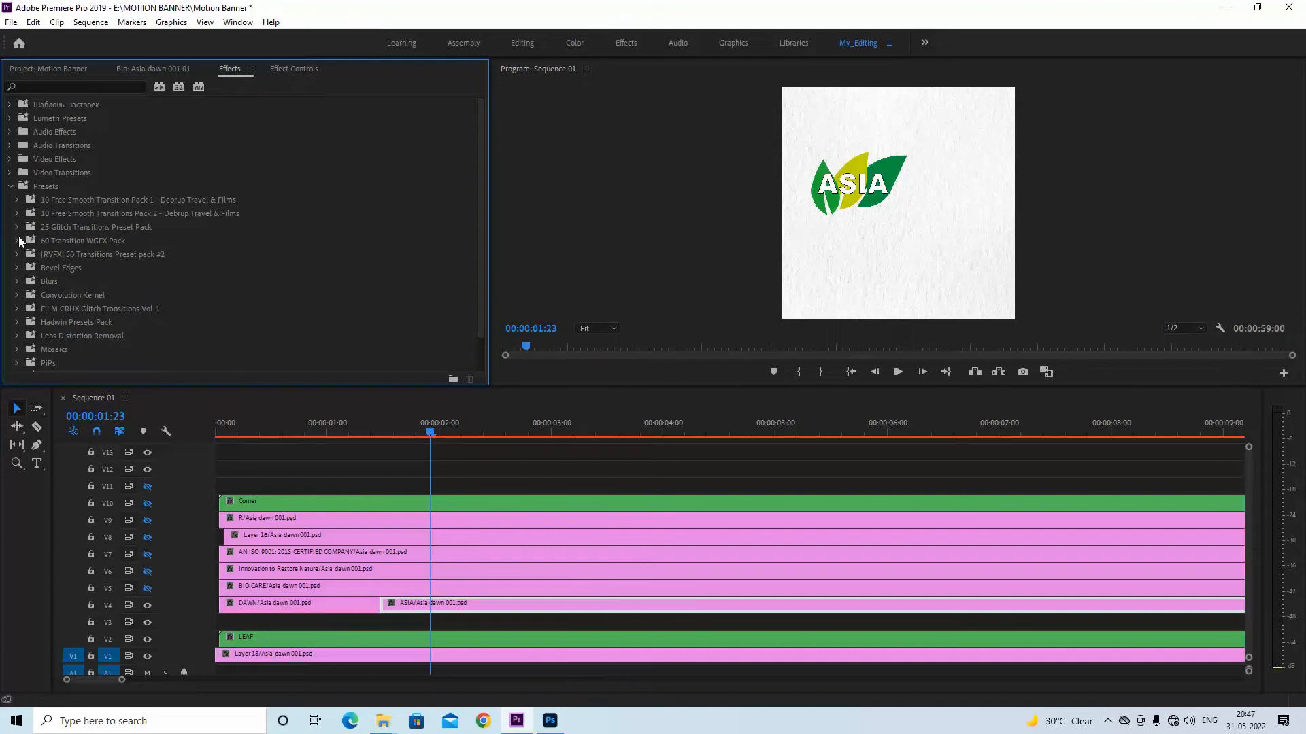
key(ctrl+z)
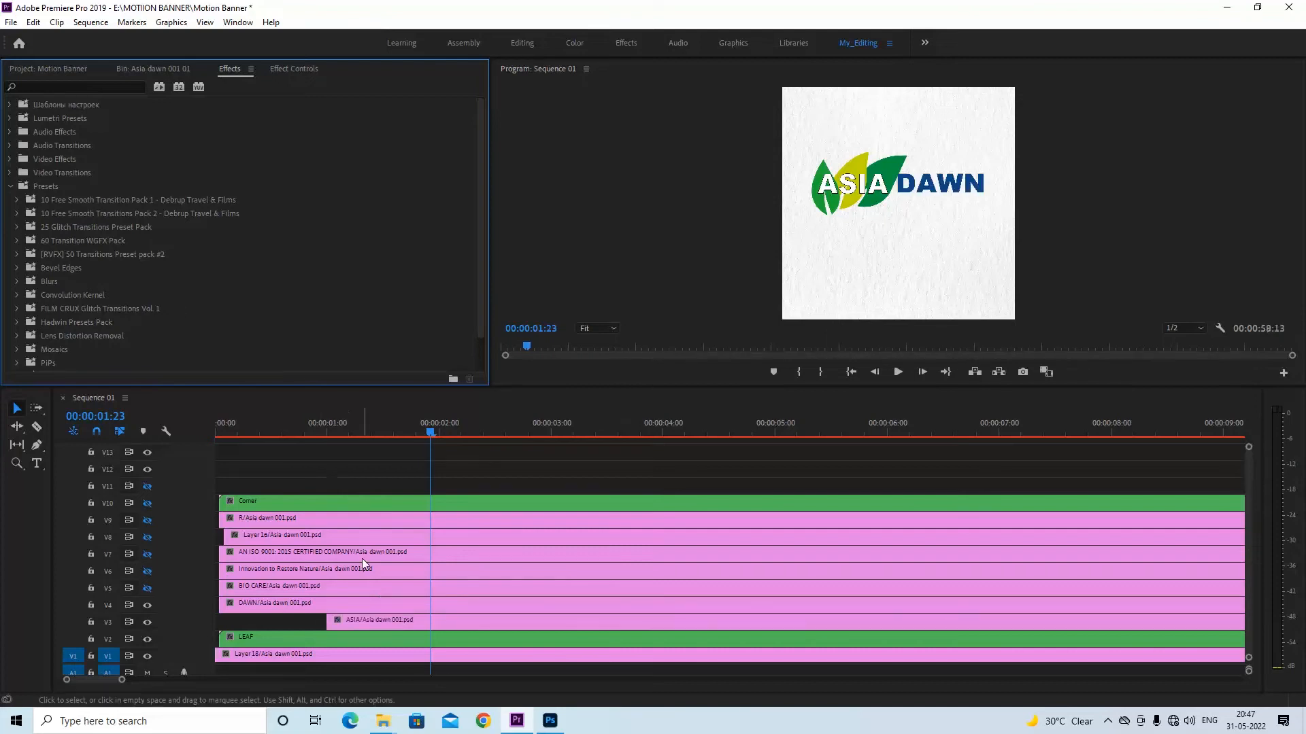
drag(364, 620, 427, 620)
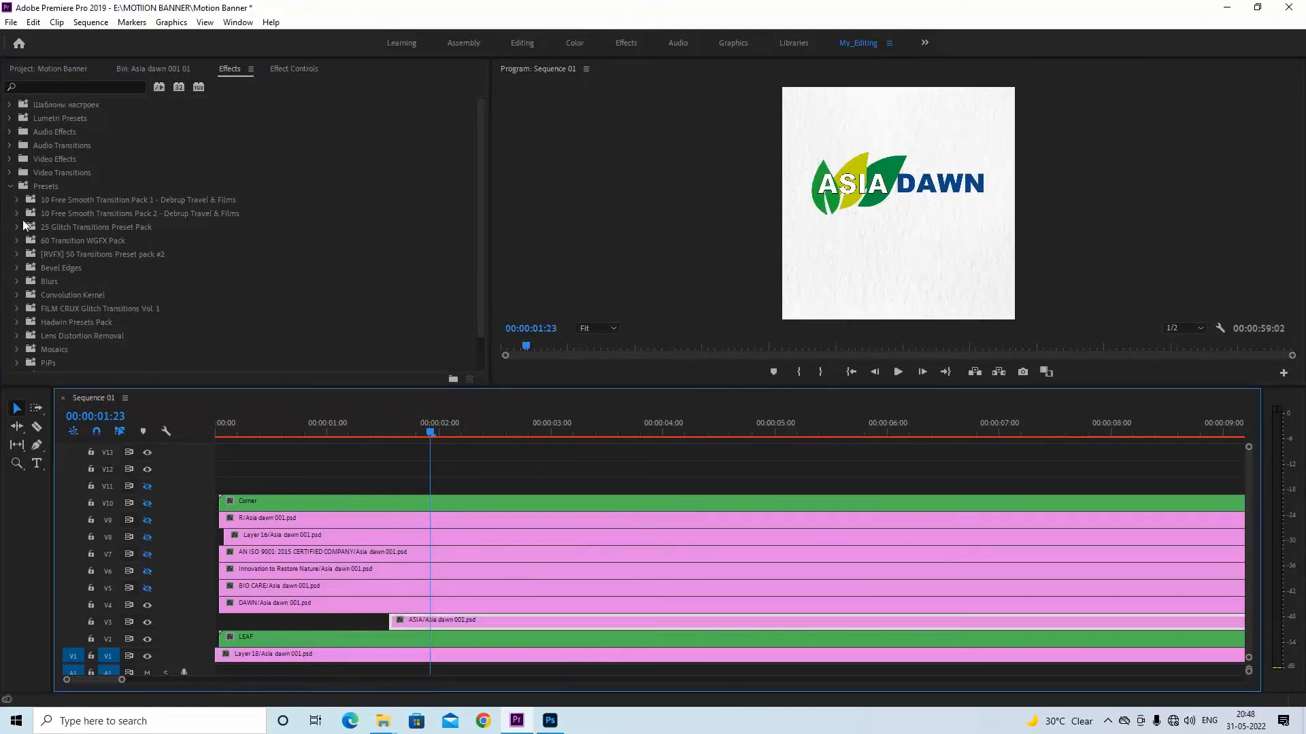
Apply the Lens Distortion IN preset to the ASIA clip, save the project, and preview the text's entrance
click(21, 215)
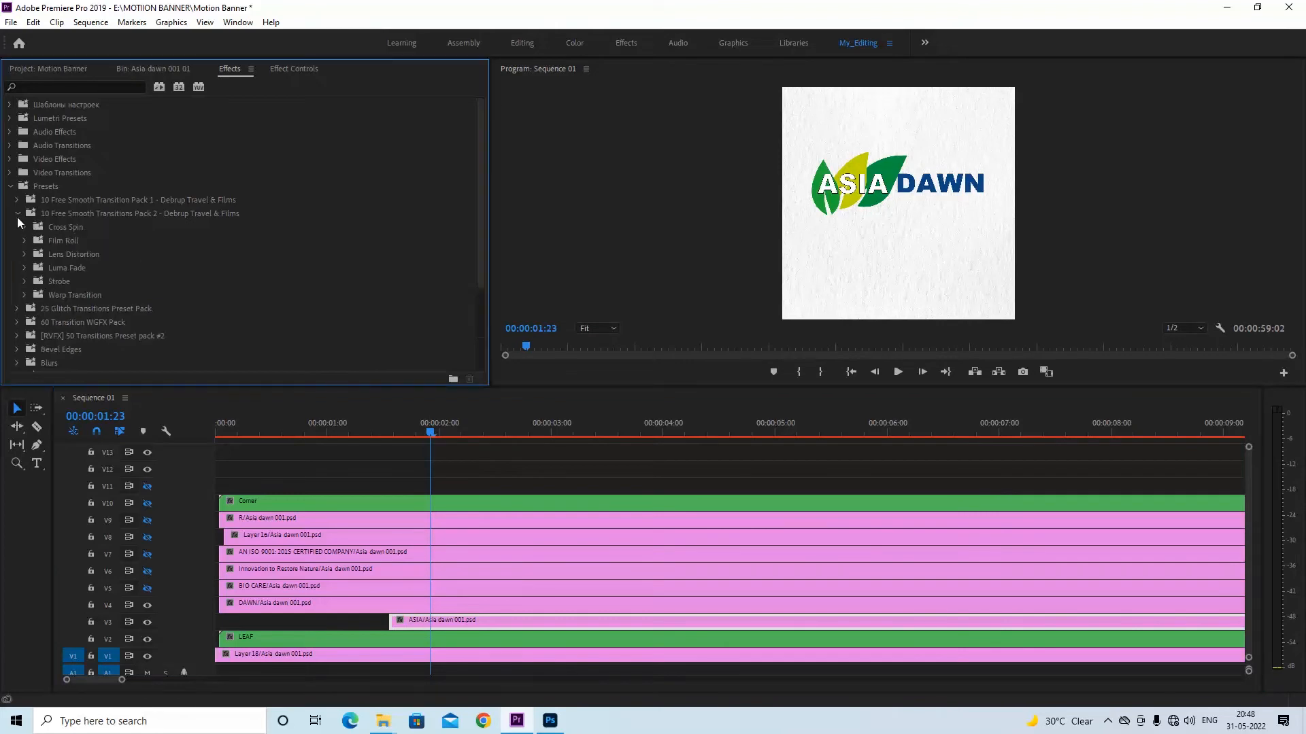
click(25, 255)
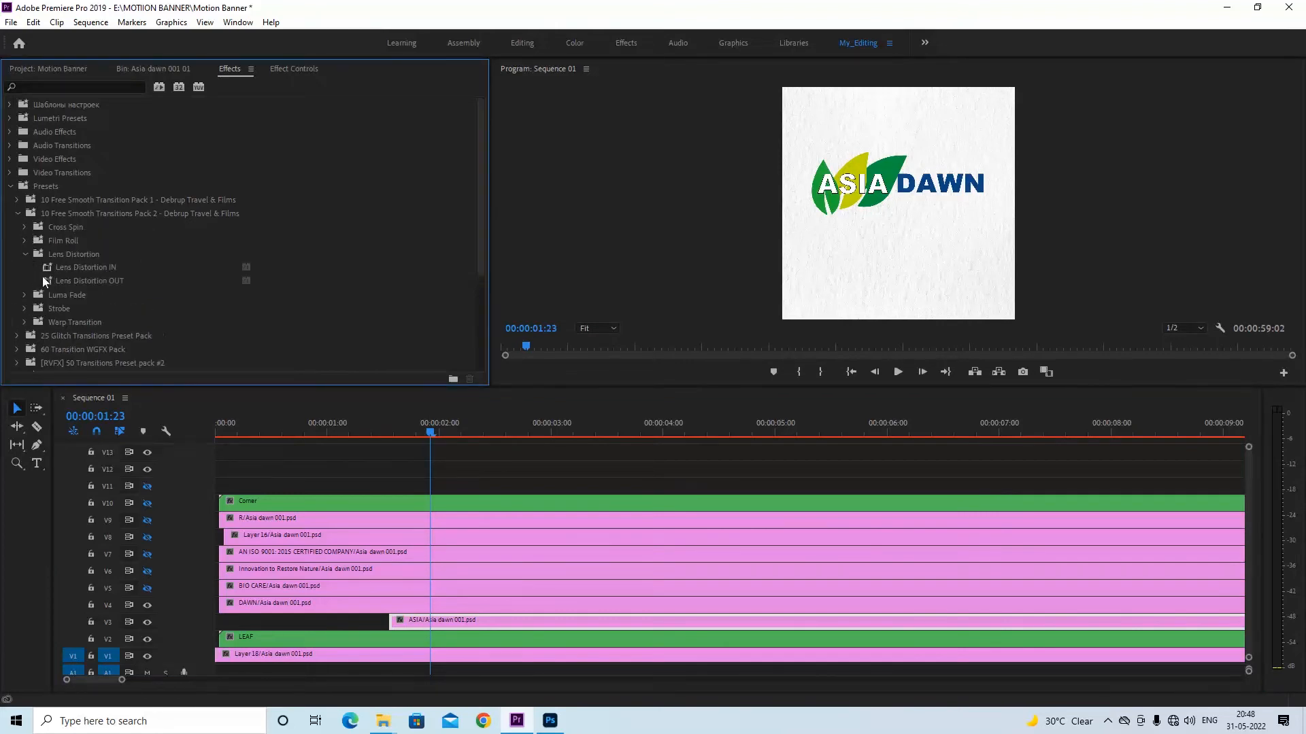
drag(46, 266, 443, 623)
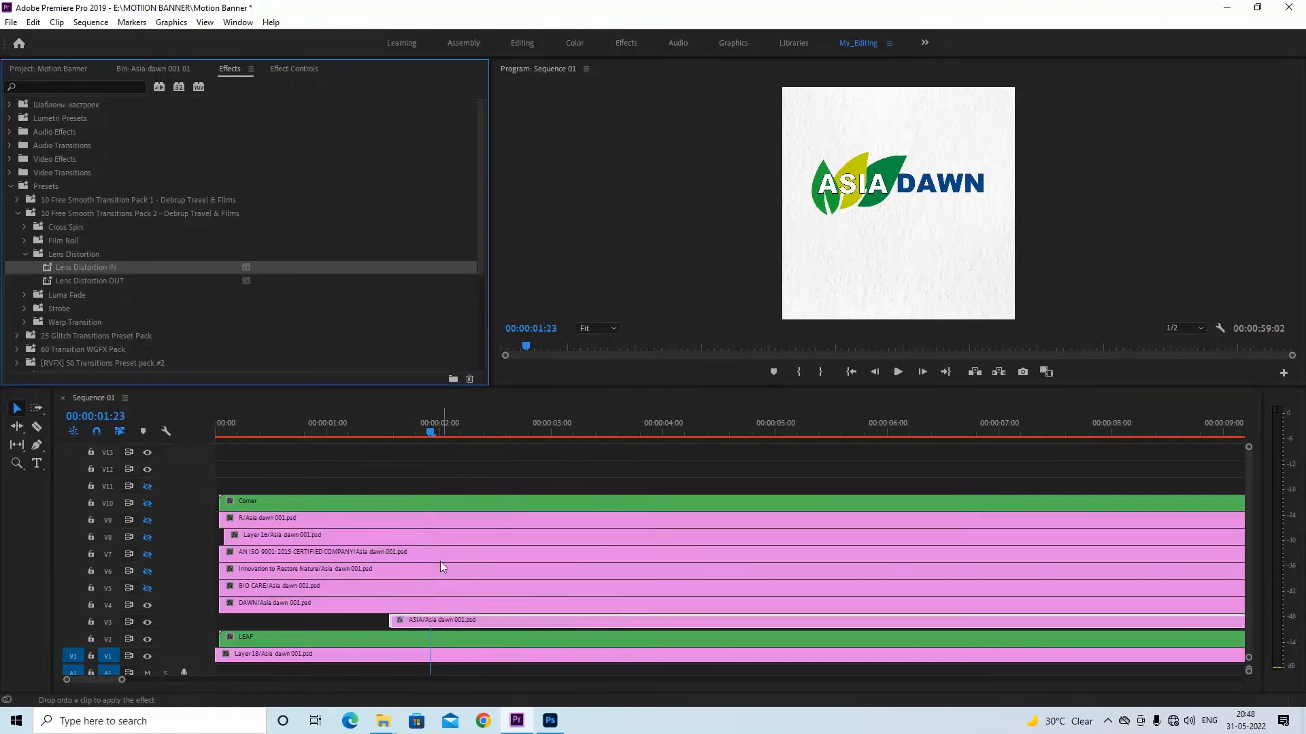
drag(435, 427, 373, 435)
key(ctrl+s)
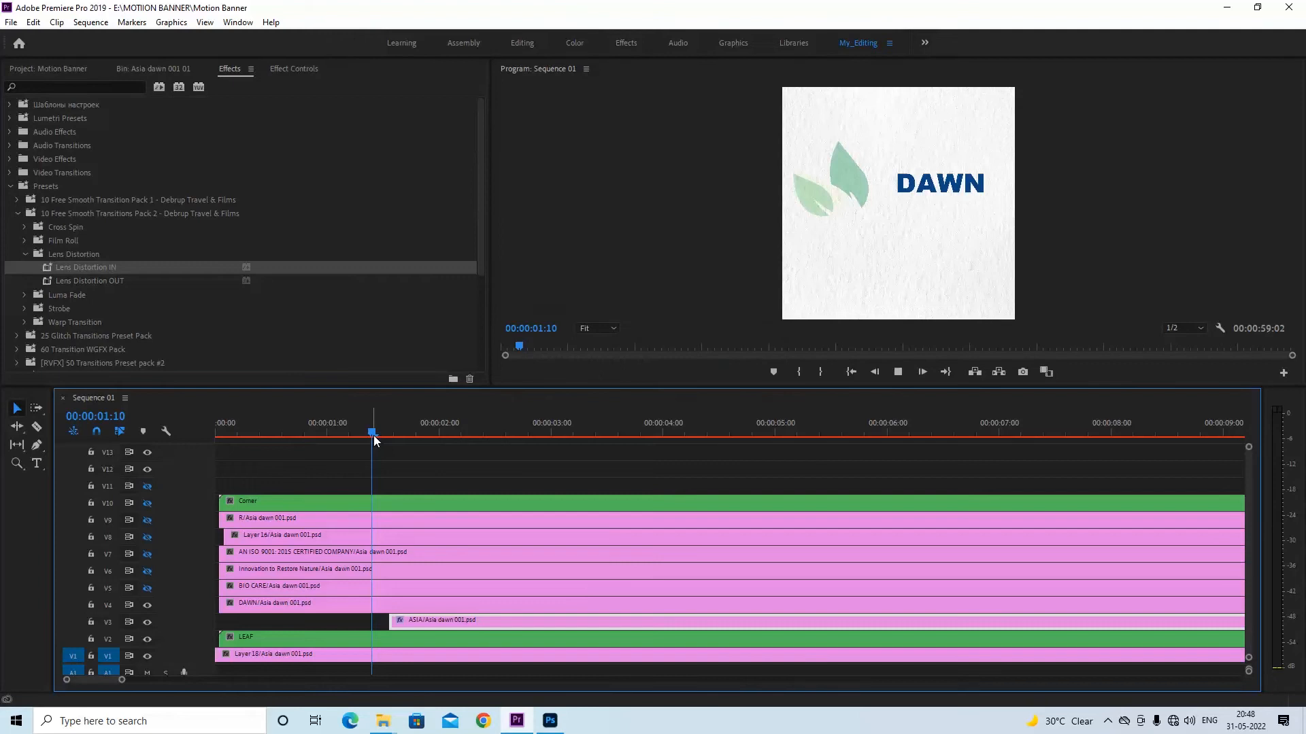
key(space)
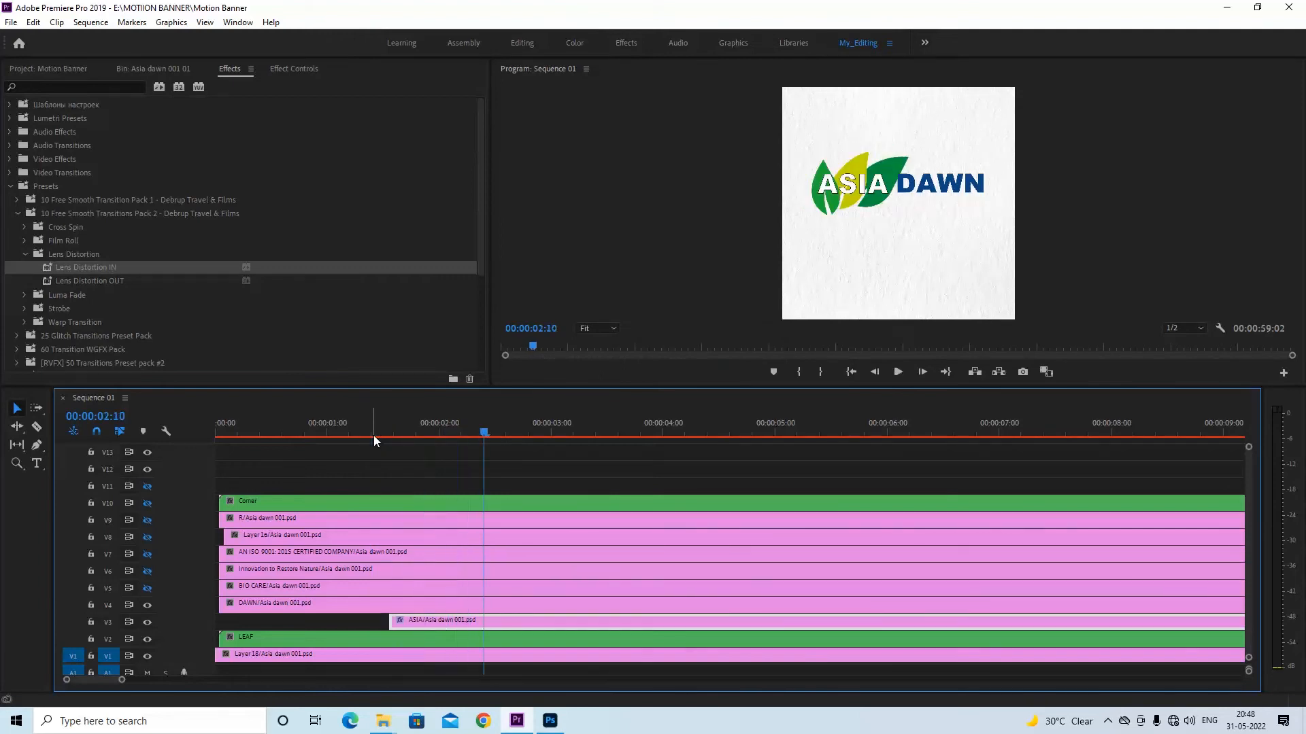
click(383, 426)
key(space)
key(space)
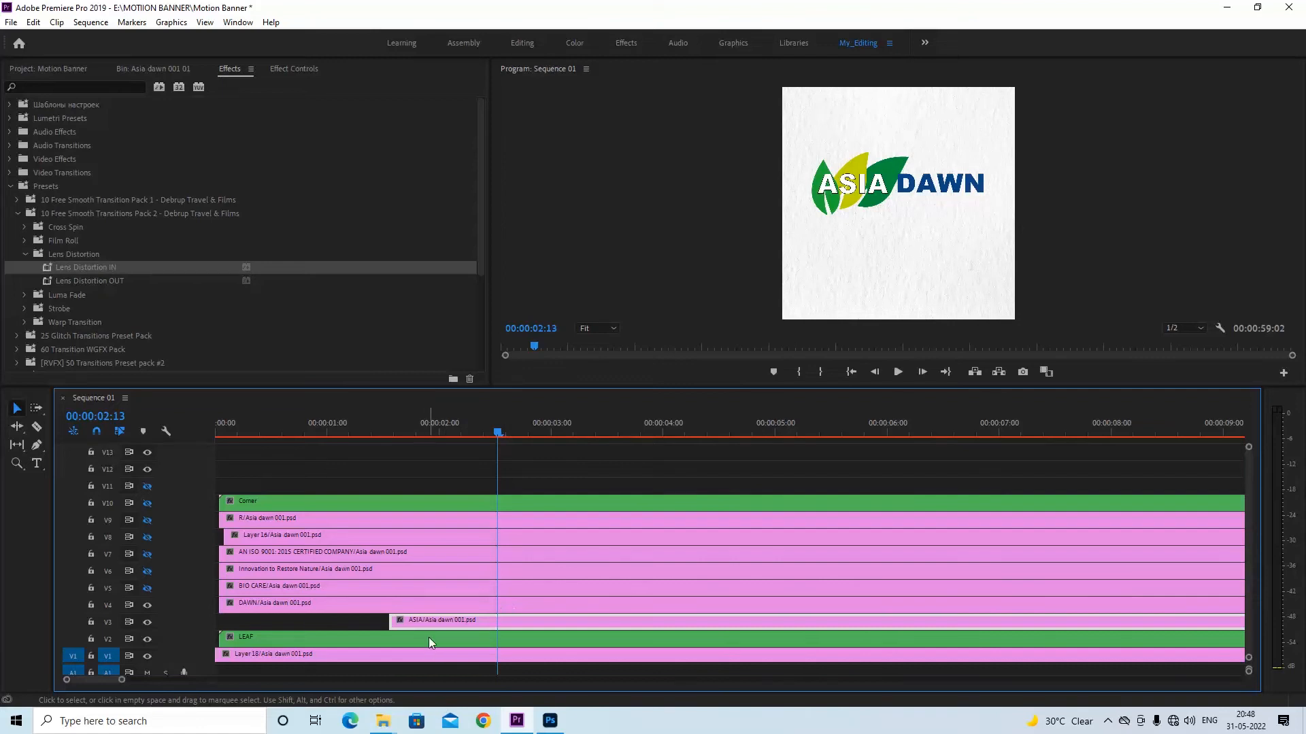
Add a Cross Dissolve transition to the start of the ASIA clip and save the project
click(9, 186)
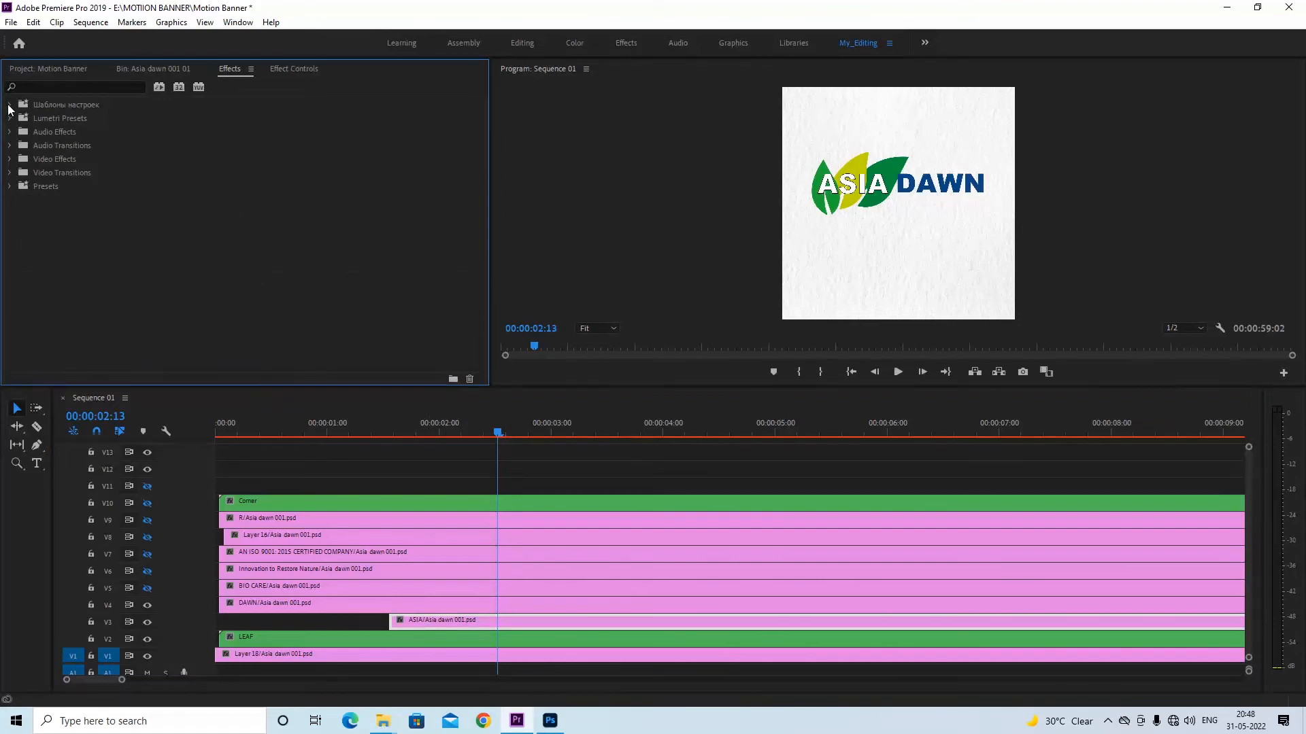
click(10, 174)
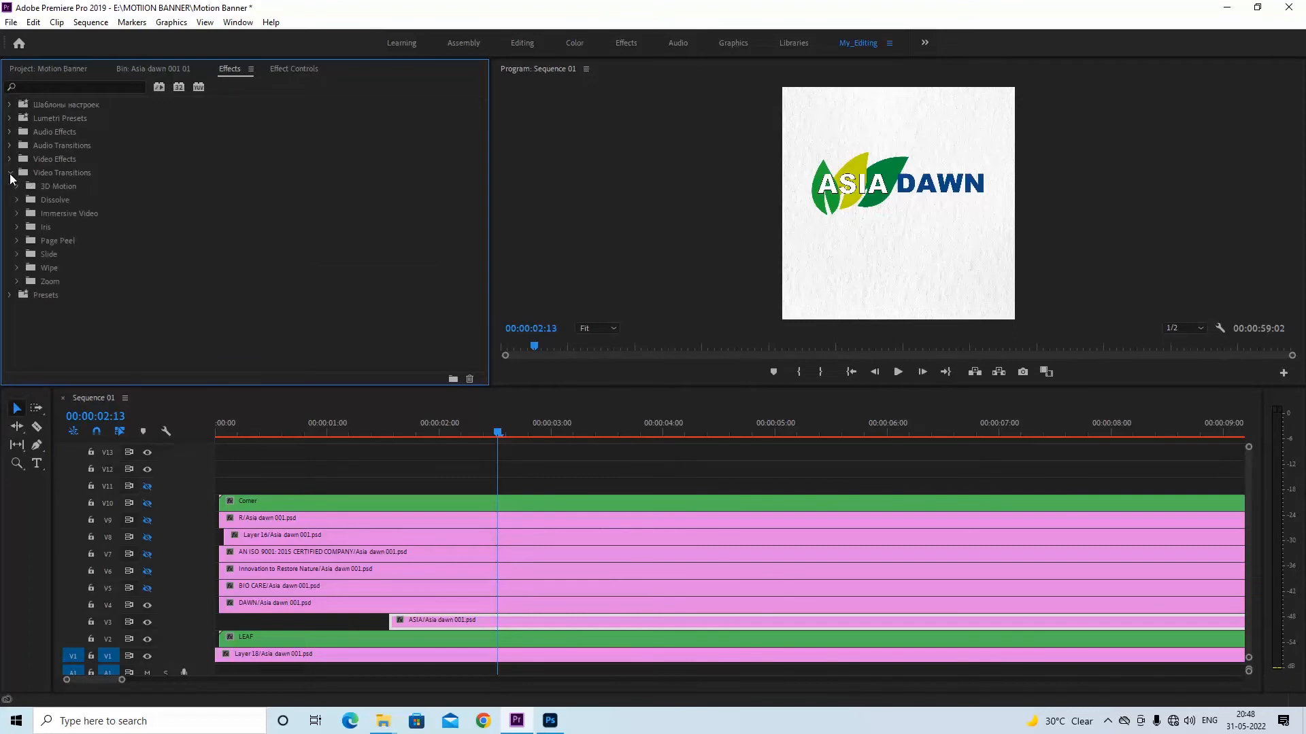
click(18, 199)
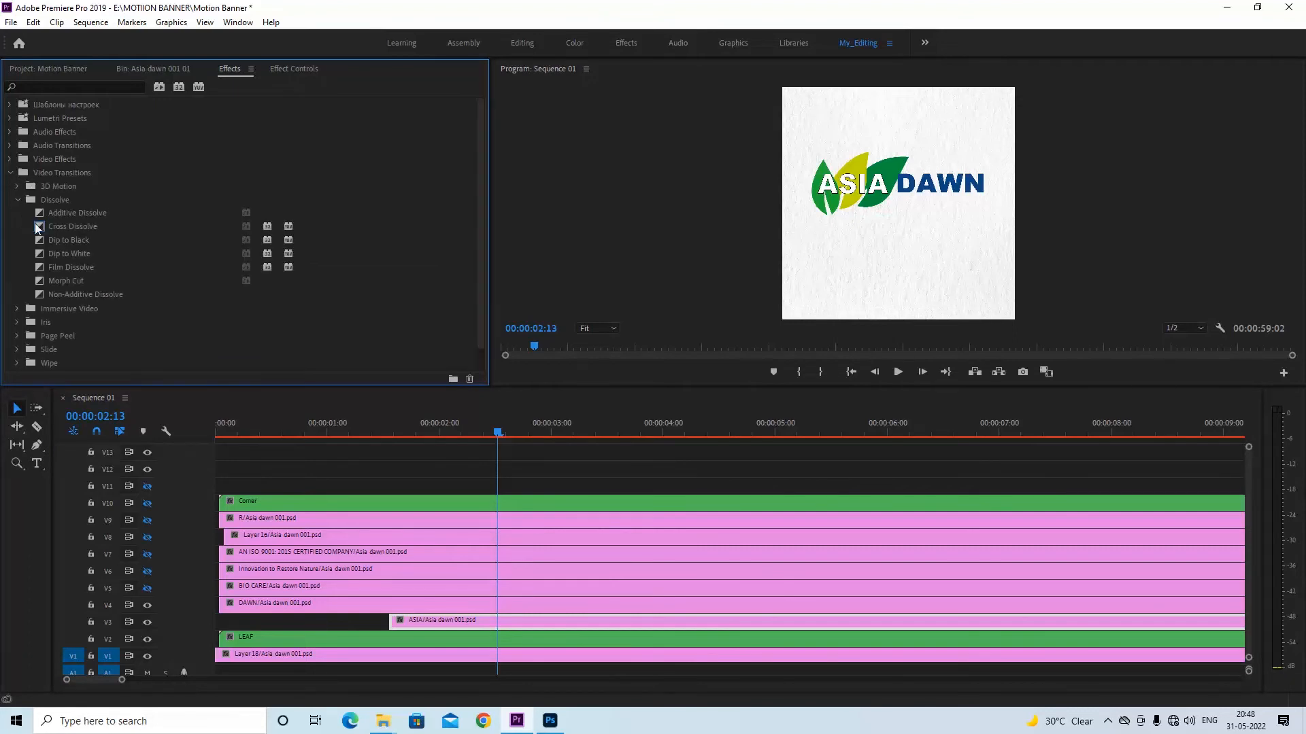
drag(38, 228, 399, 622)
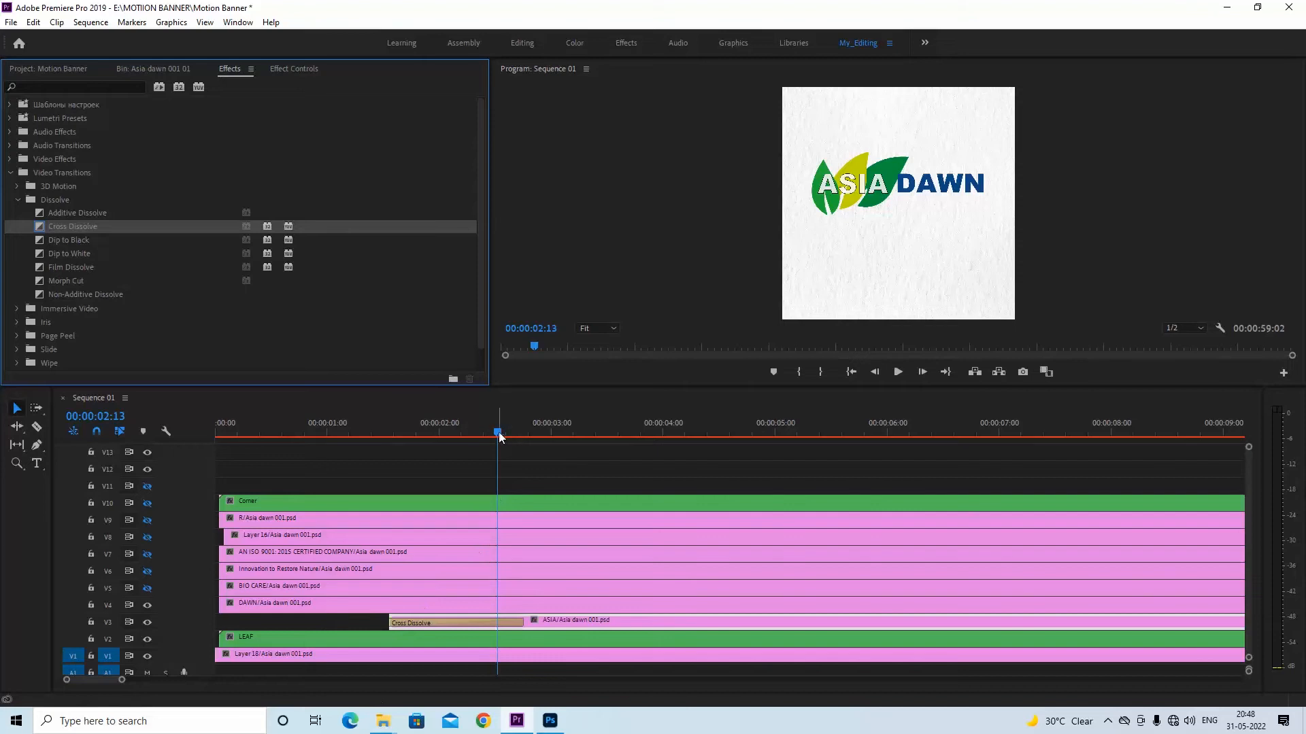
click(372, 434)
drag(371, 436, 286, 433)
key(ctrl+s)
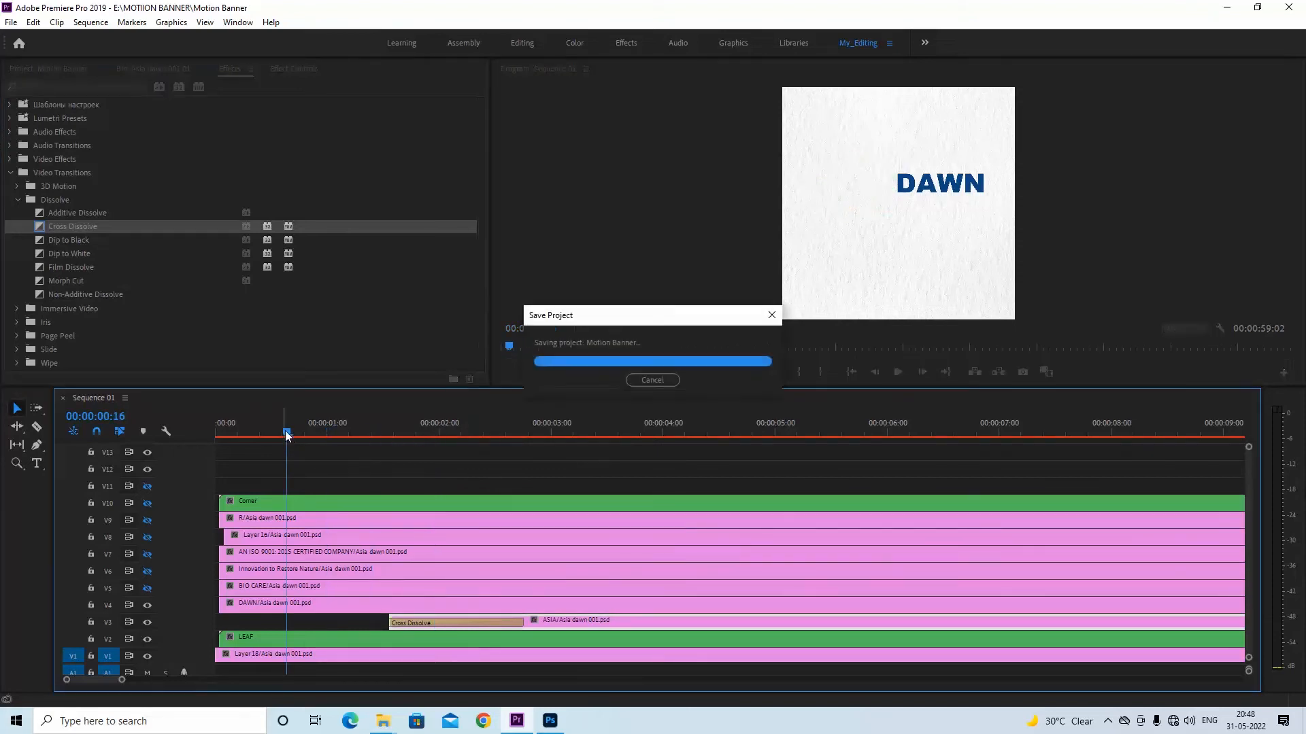
Play back the ASIA text's dissolve over the leaf animation from 00:00:00:16
key(space)
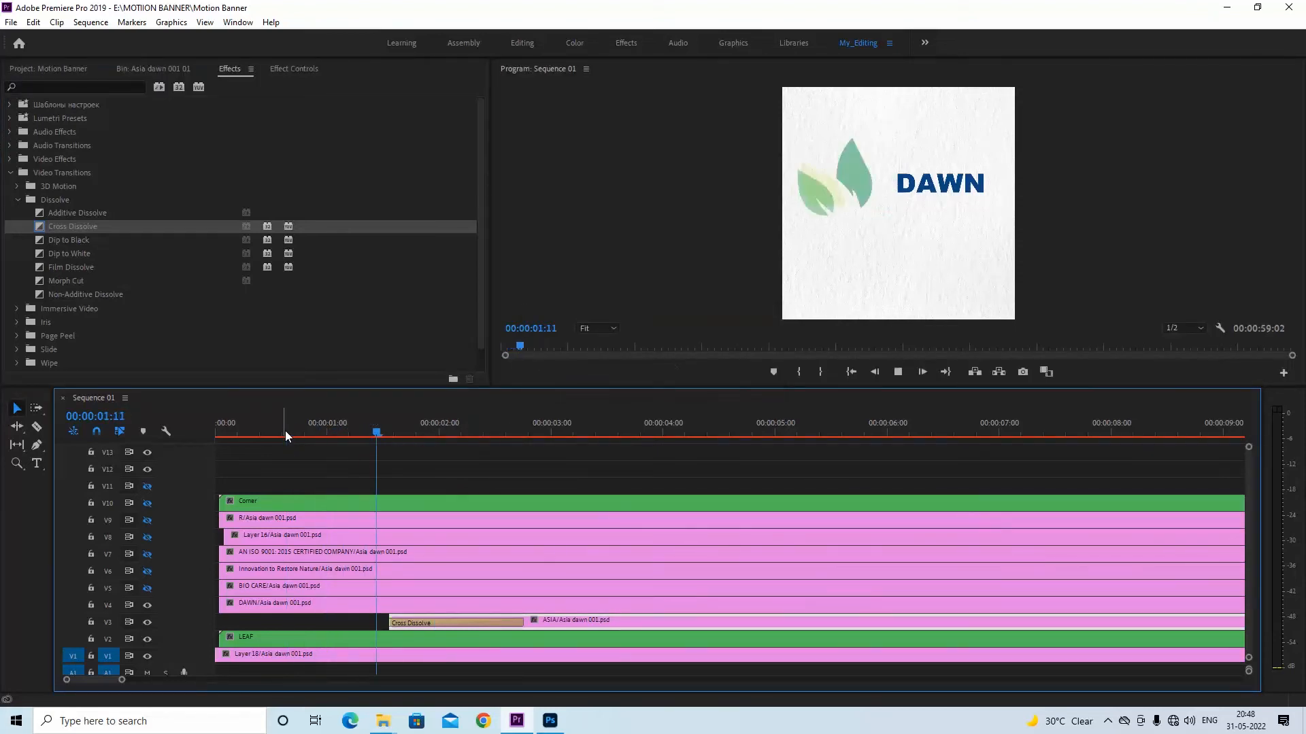
key(space)
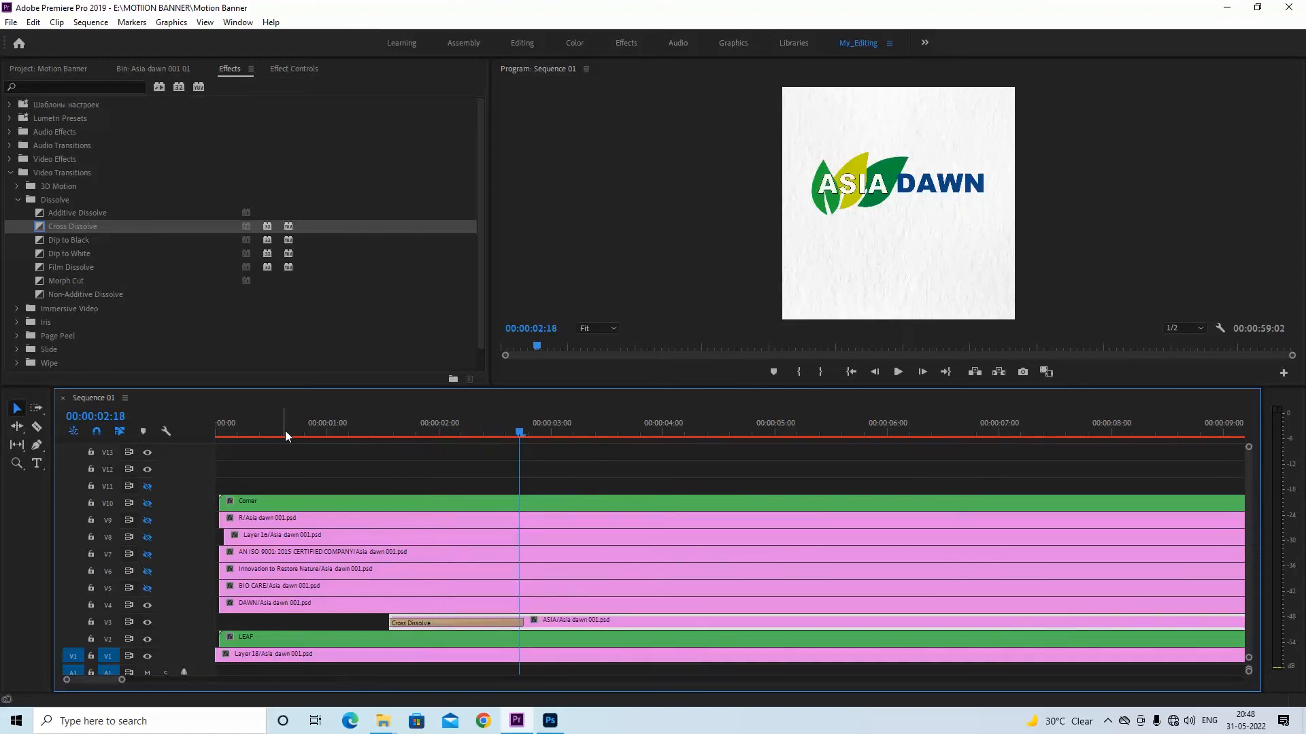
key(space)
key(space)
key(ctrl+s)
Switch to Photoshop to check the text layout in the Asia dawn 001 design, and return to Premiere Pro
key(minus)
key(minus)
key(equal)
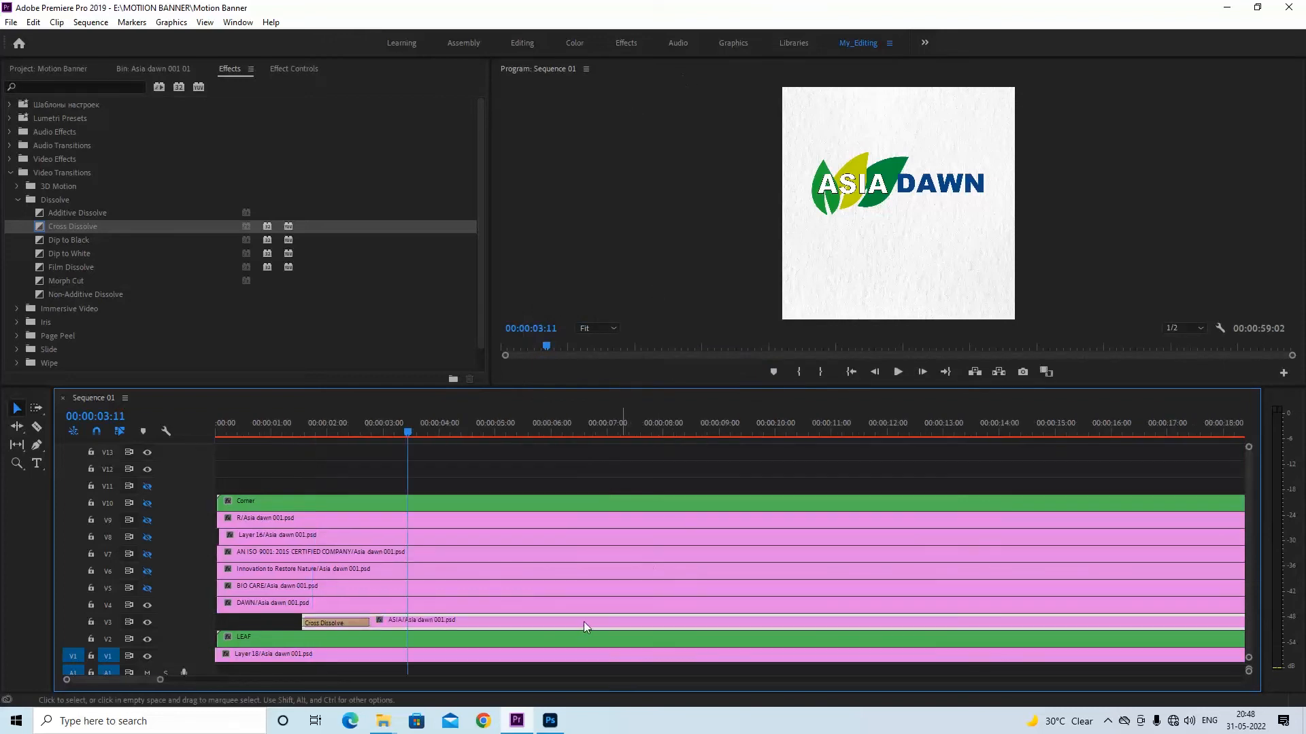
click(550, 721)
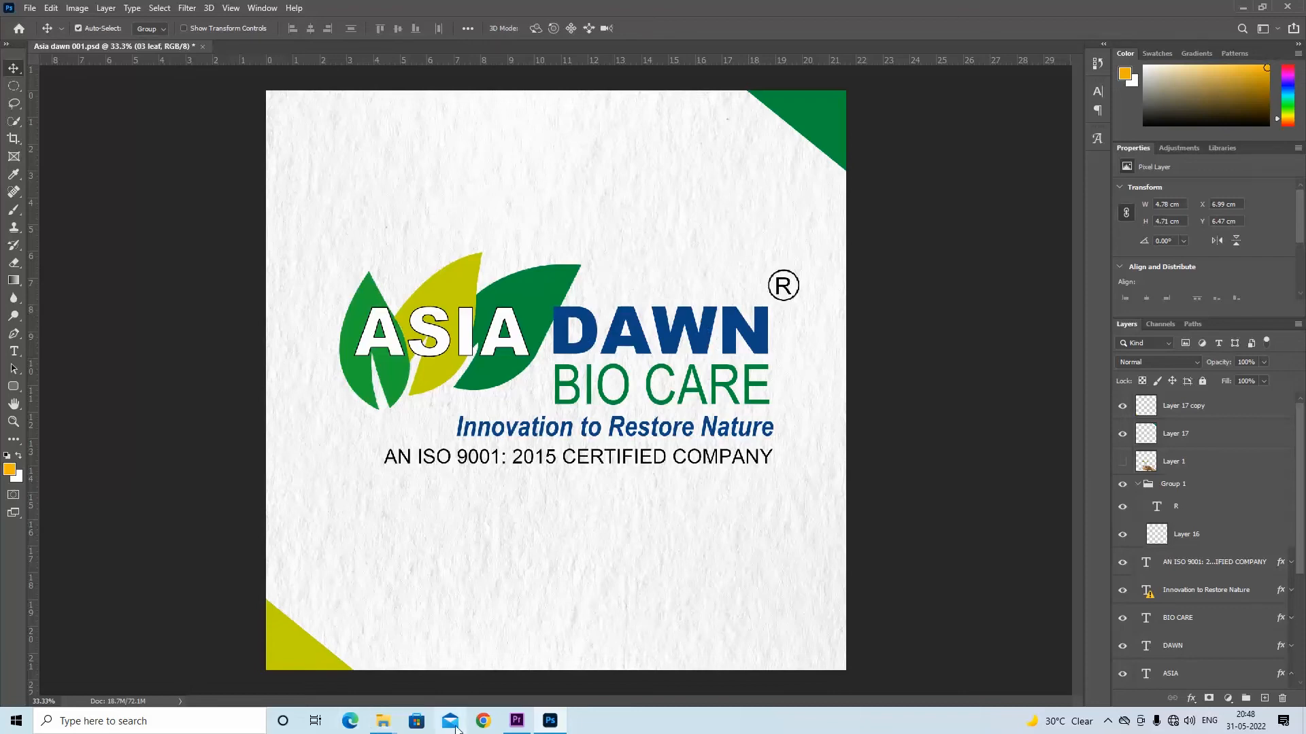
click(552, 722)
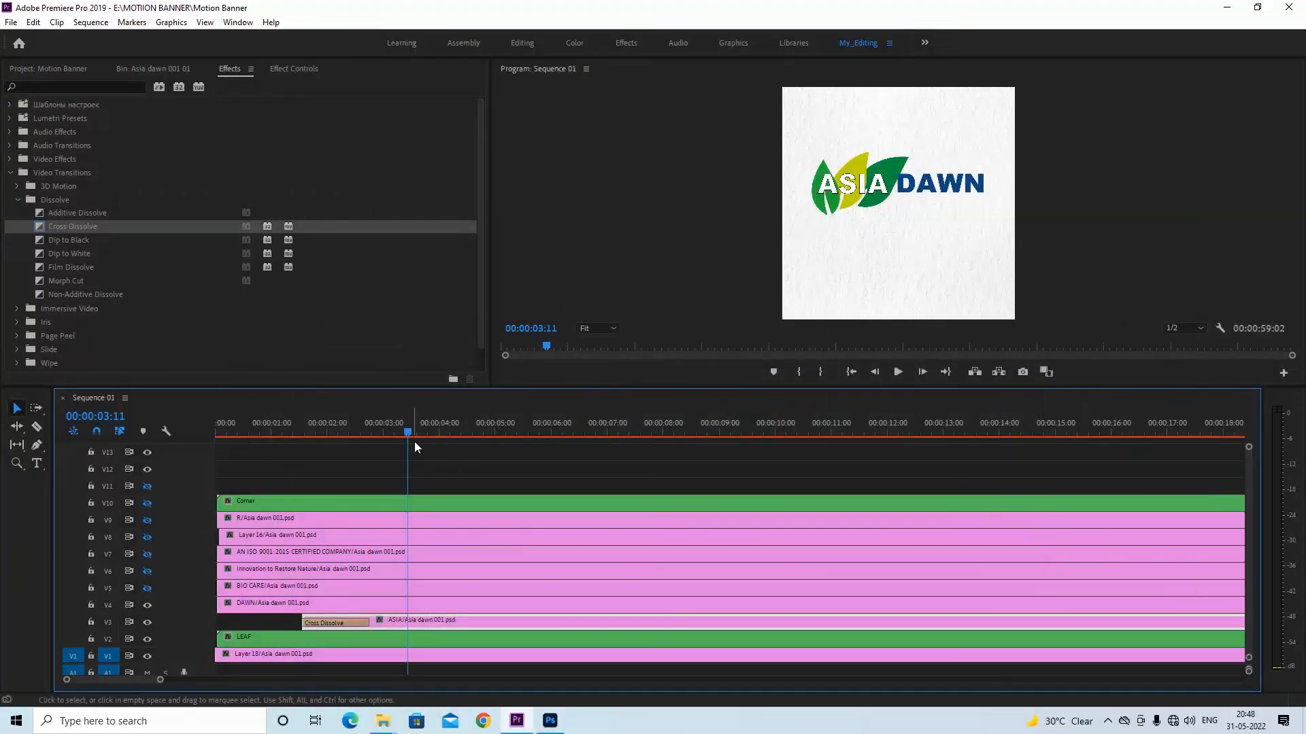
Animate the DAWN clip's Position from 1278, 1664 at 00:00:02:18 up to 1278, 1278 at a following keyframe, and save the project
drag(325, 435, 366, 434)
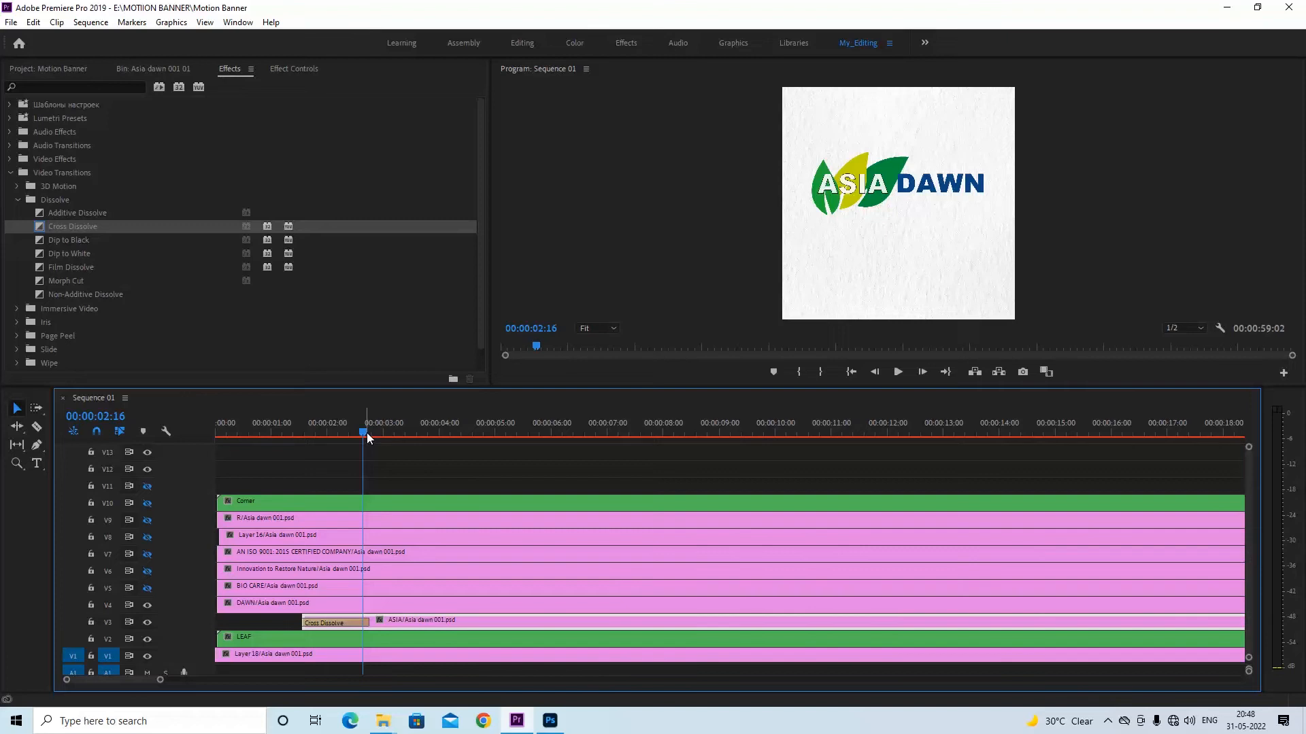
mouse_move(366, 436)
mouse_down()
mouse_move(326, 432)
mouse_move(369, 422)
mouse_up()
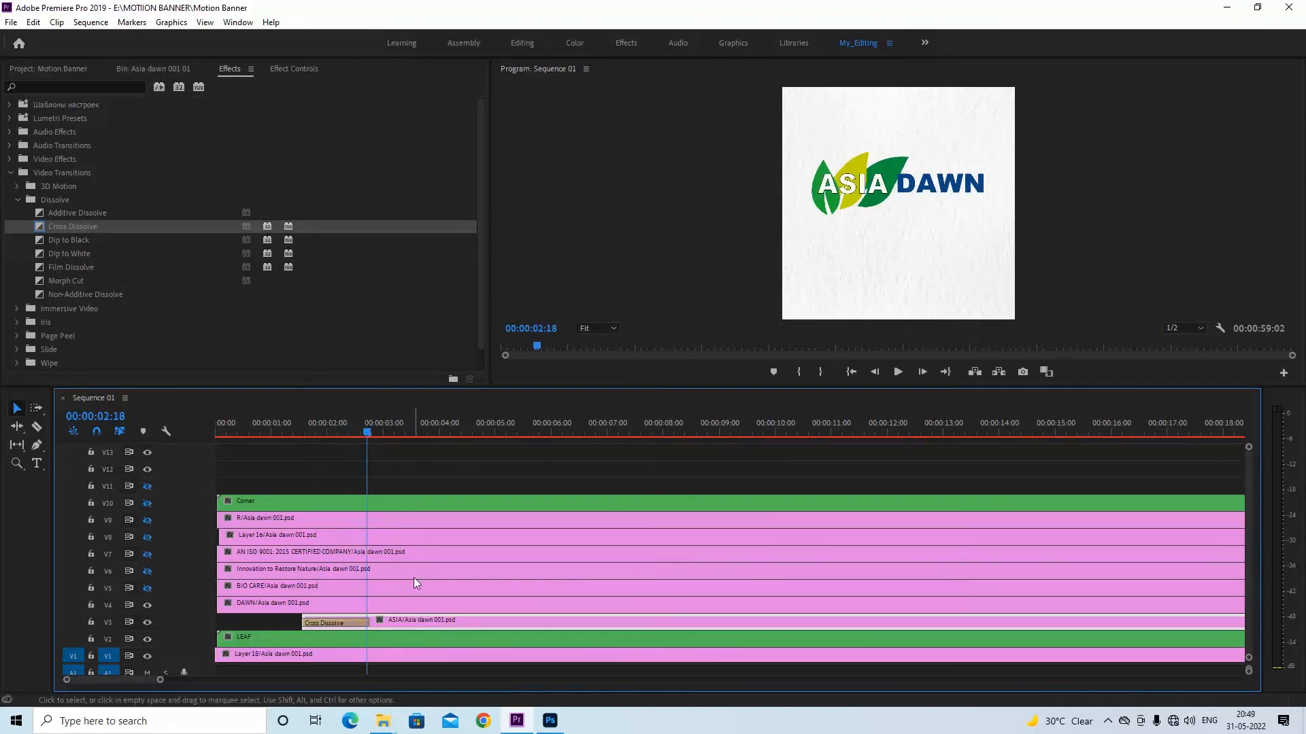
click(403, 607)
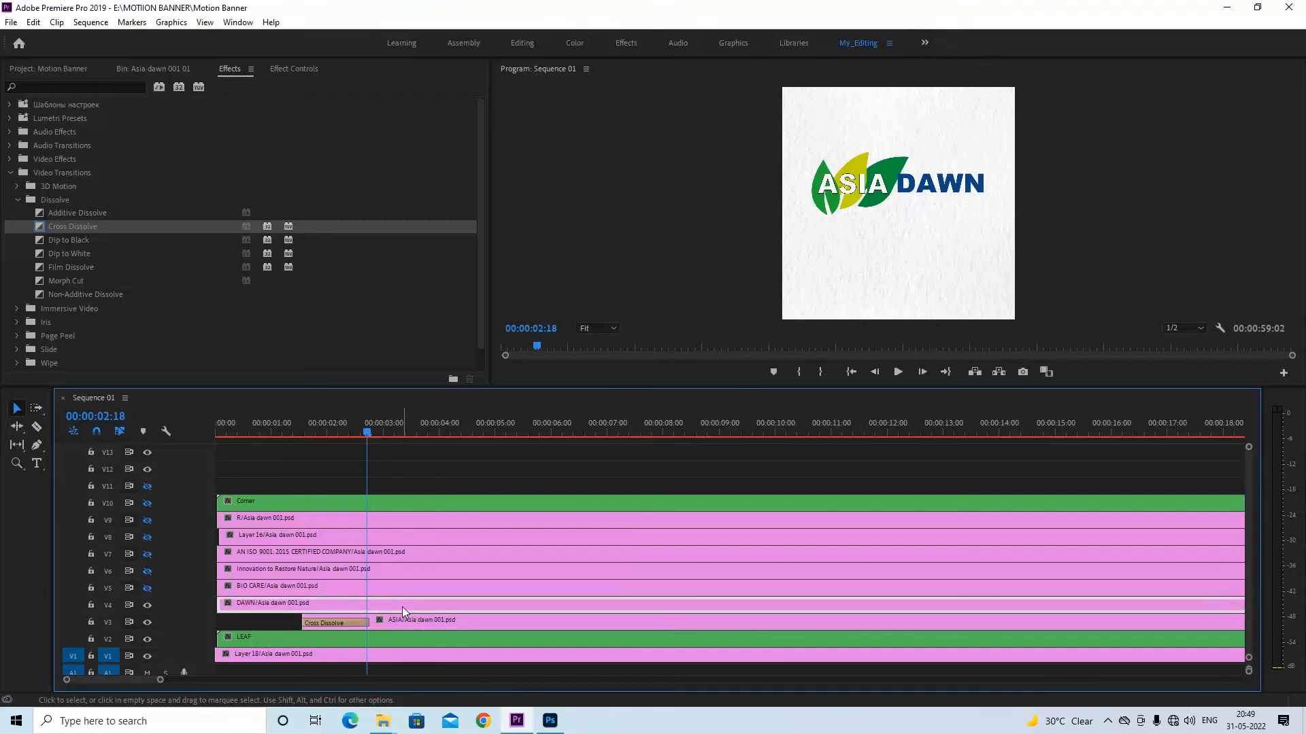
click(10, 175)
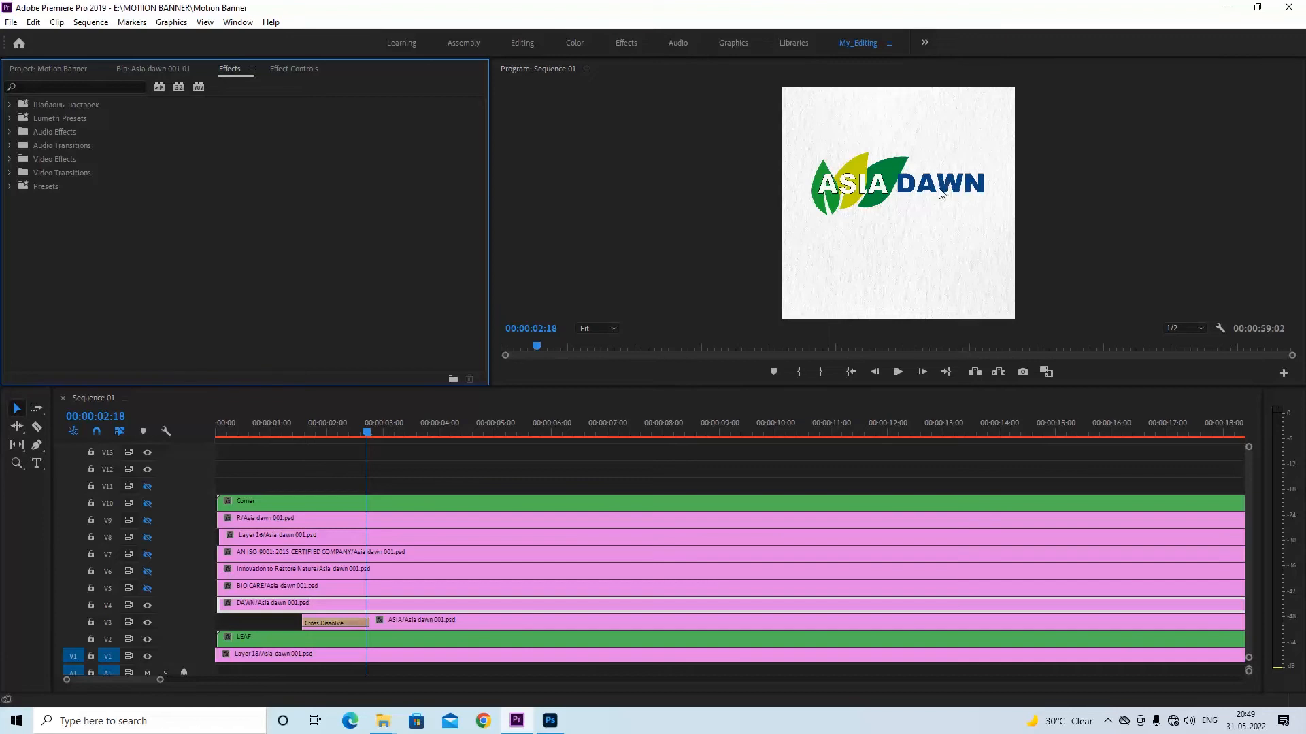
click(296, 70)
click(33, 138)
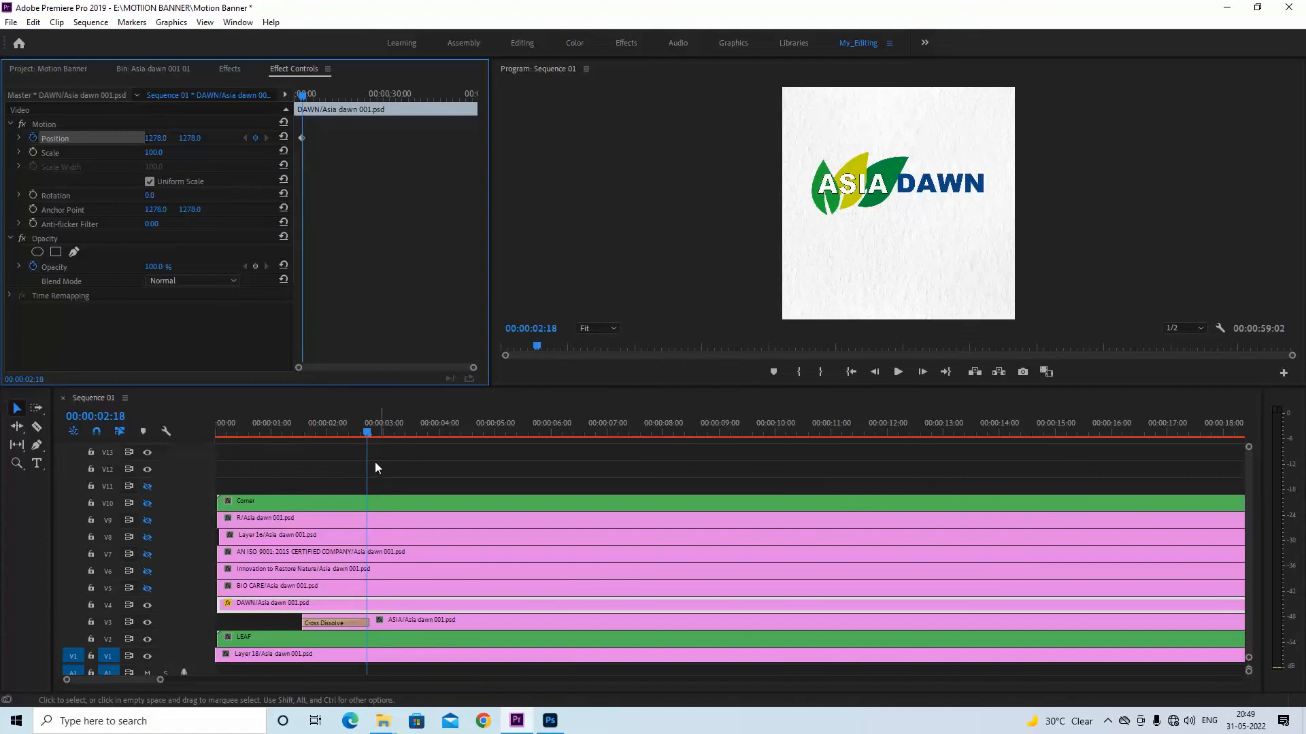
drag(303, 137, 316, 137)
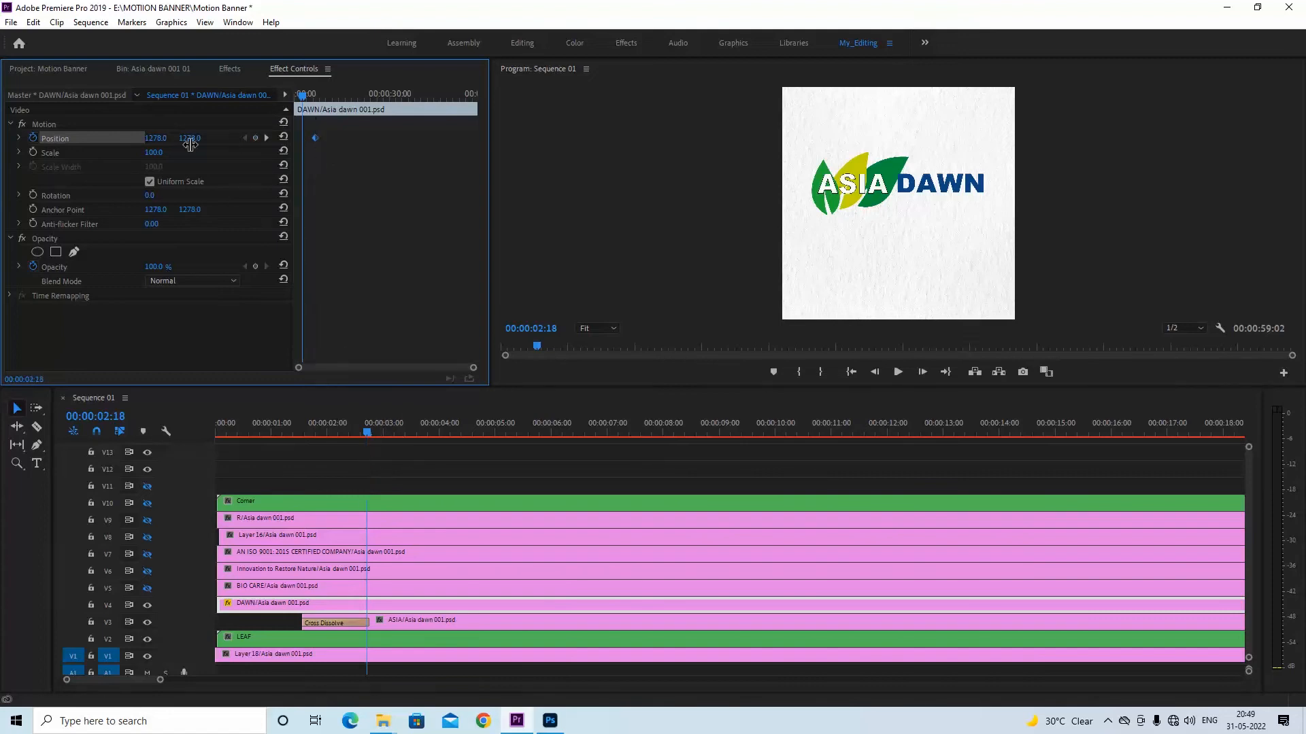
drag(190, 138, 411, 138)
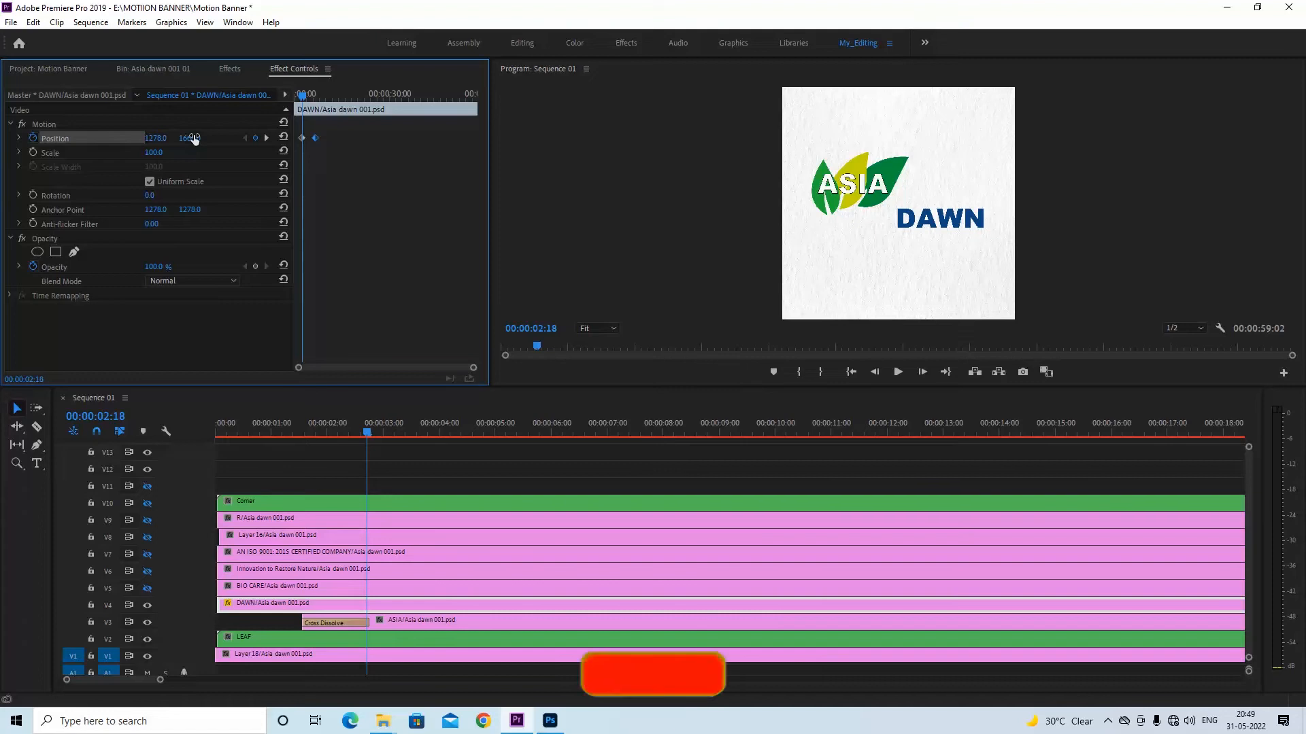
key(ctrl+s)
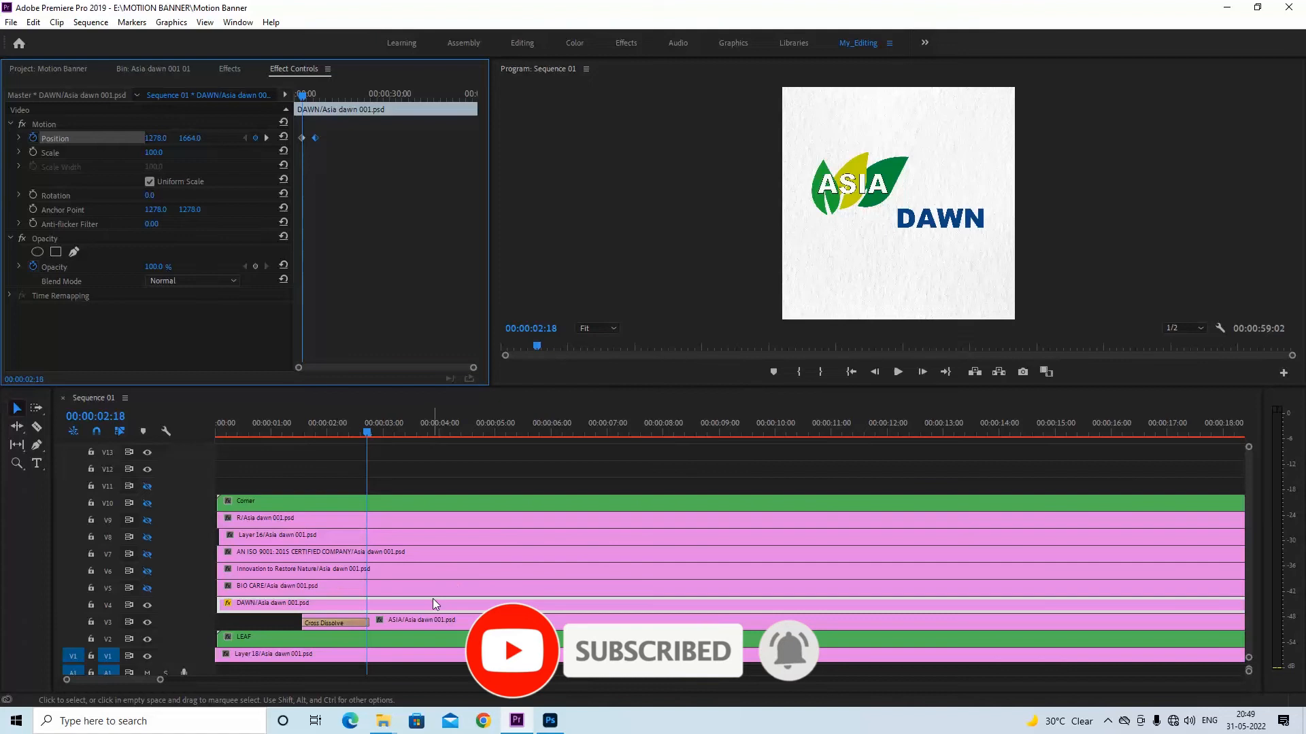
Add an inverted rectangular opacity mask around the lowered DAWN text, and save the project
click(55, 252)
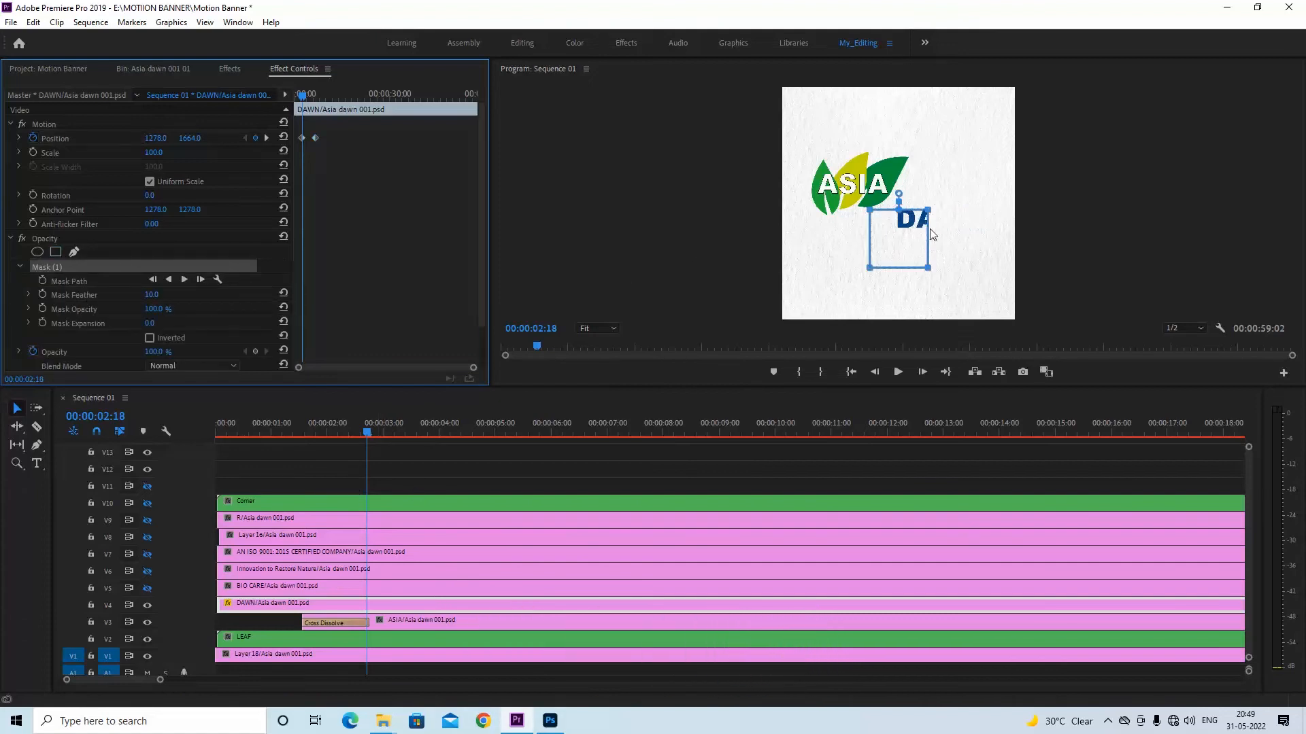
drag(947, 198, 1000, 268)
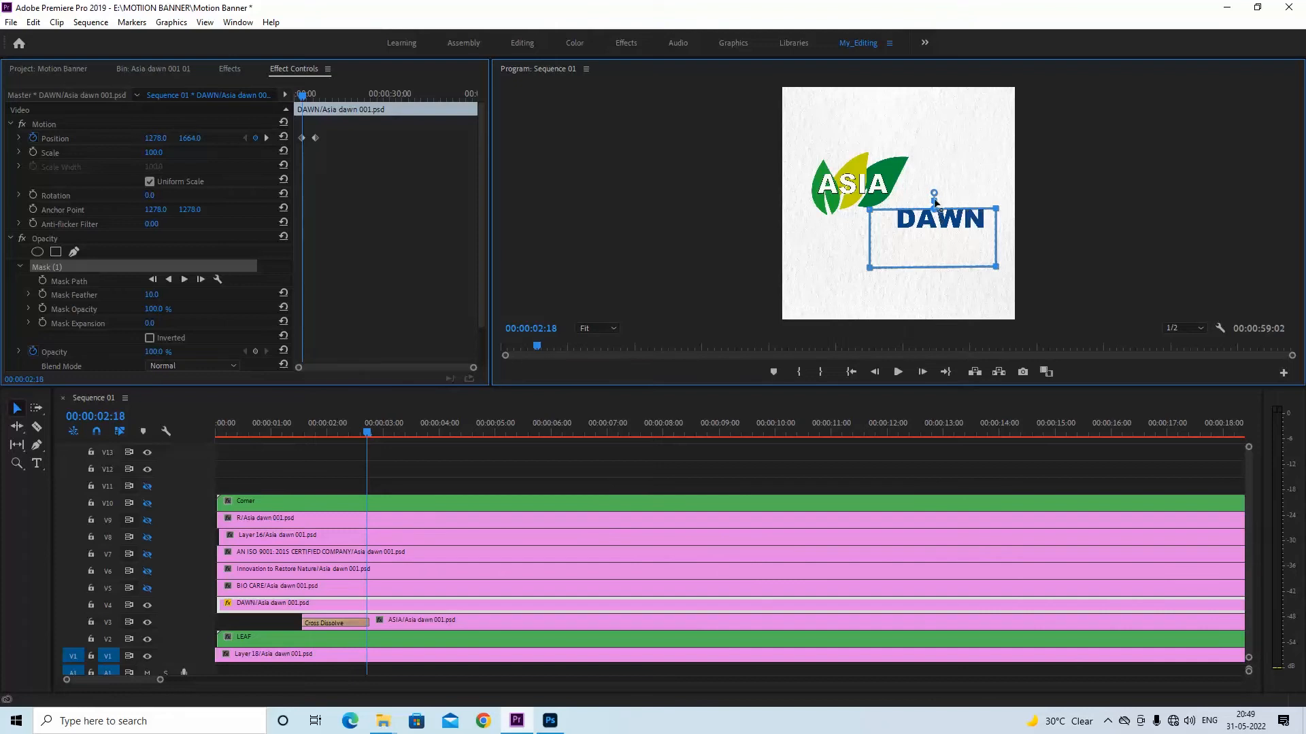
drag(871, 211, 869, 206)
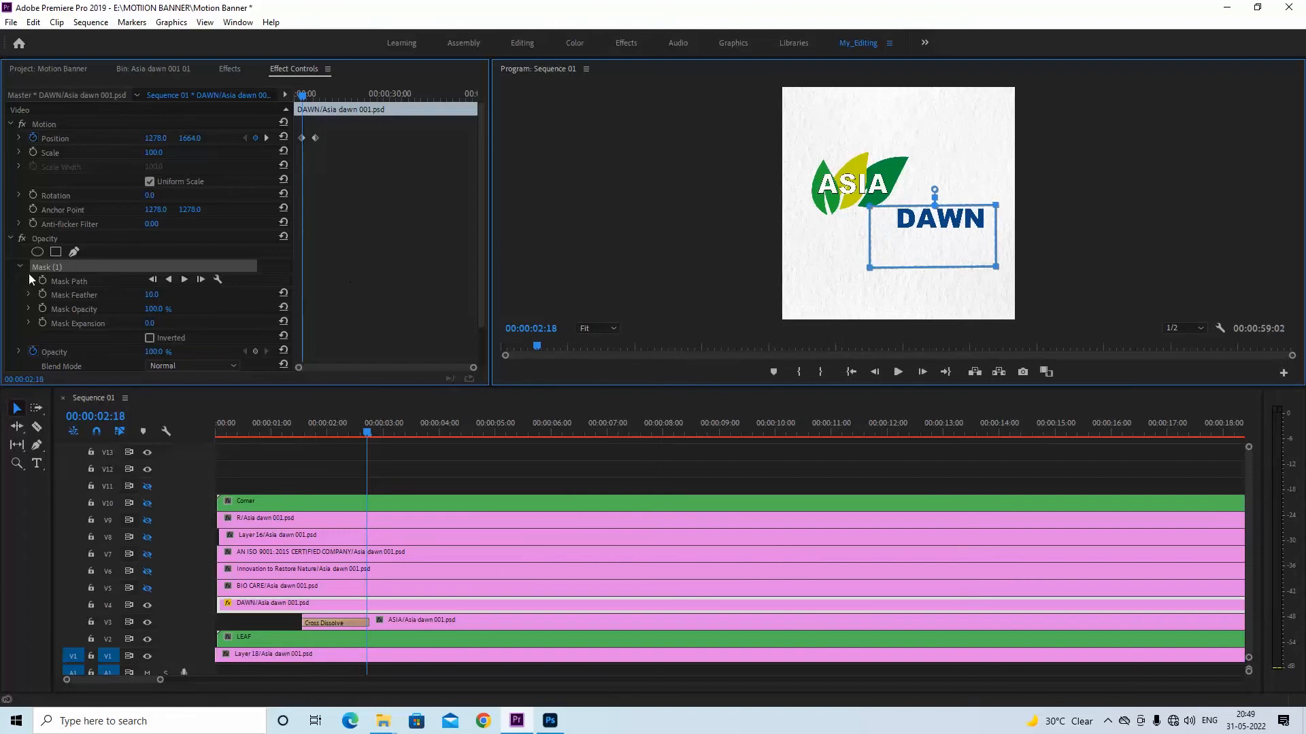
click(149, 338)
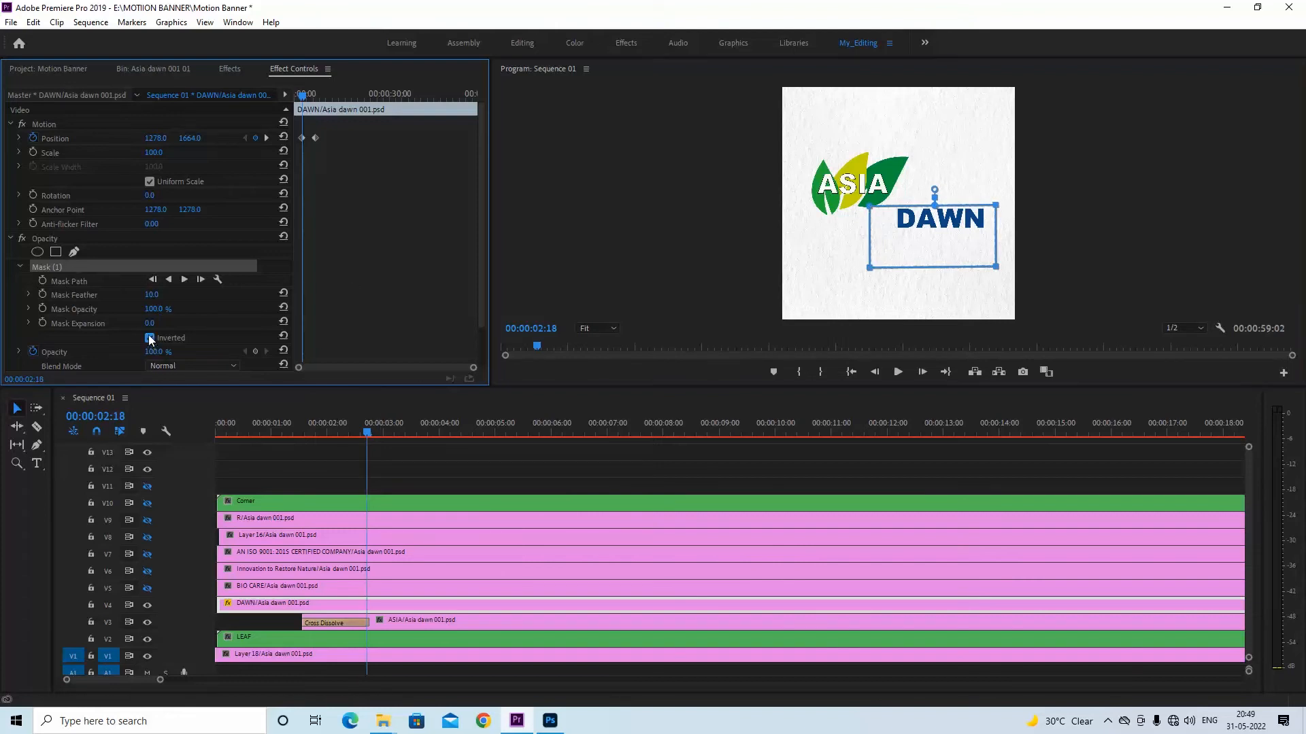
drag(374, 435, 307, 438)
key(ctrl+s)
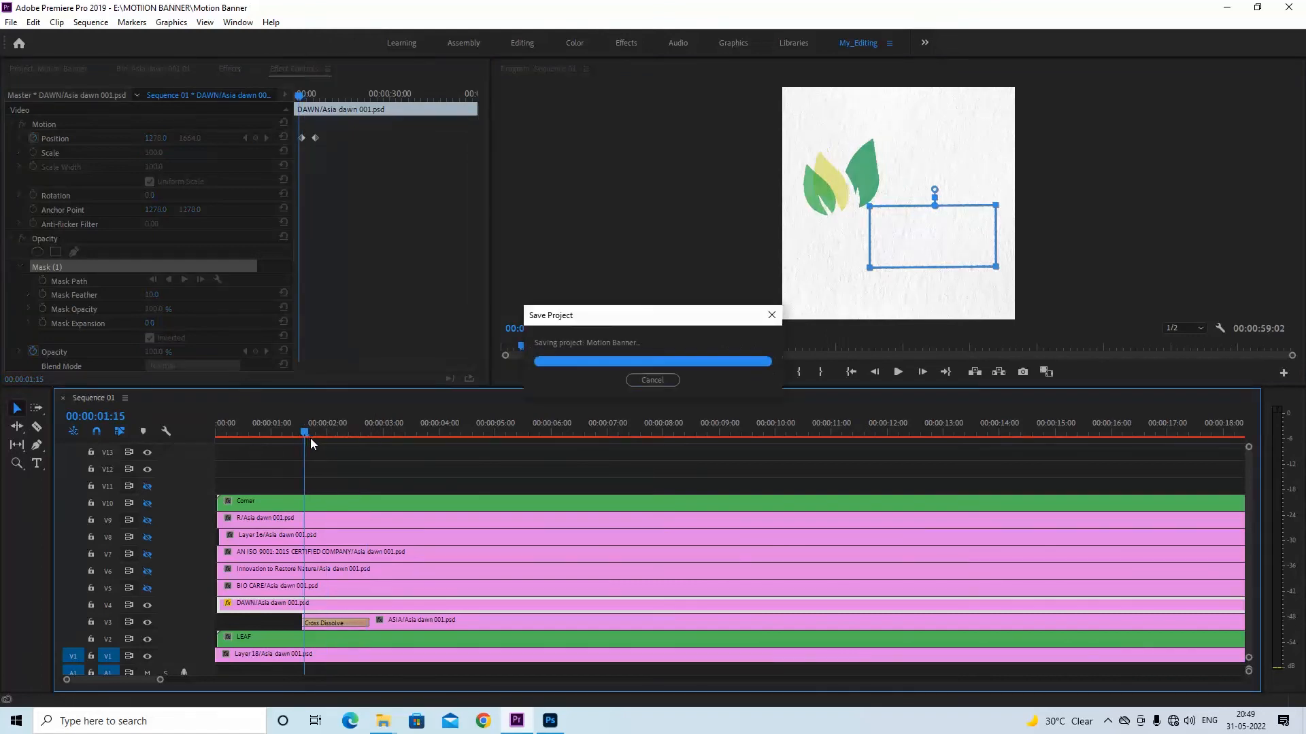
Play back the masked DAWN animation from 00:00:01:15 to 00:00:04:00
key(space)
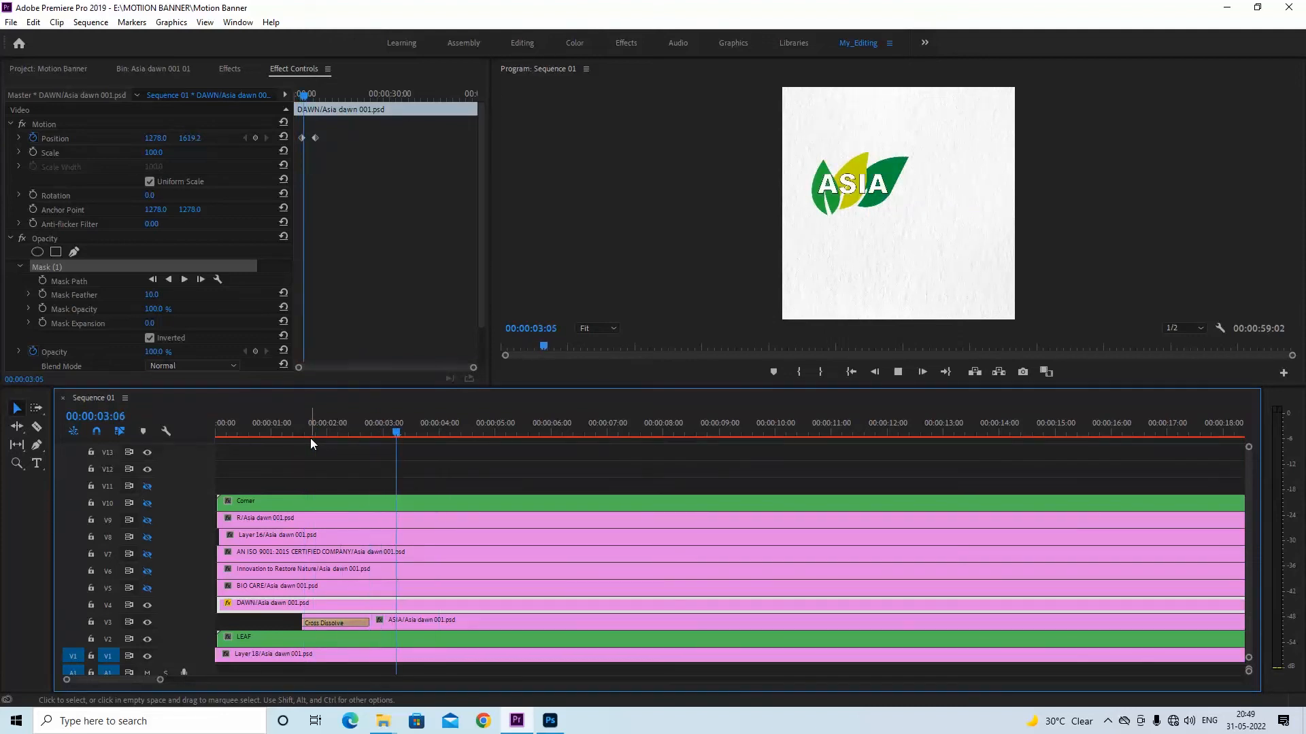
key(space)
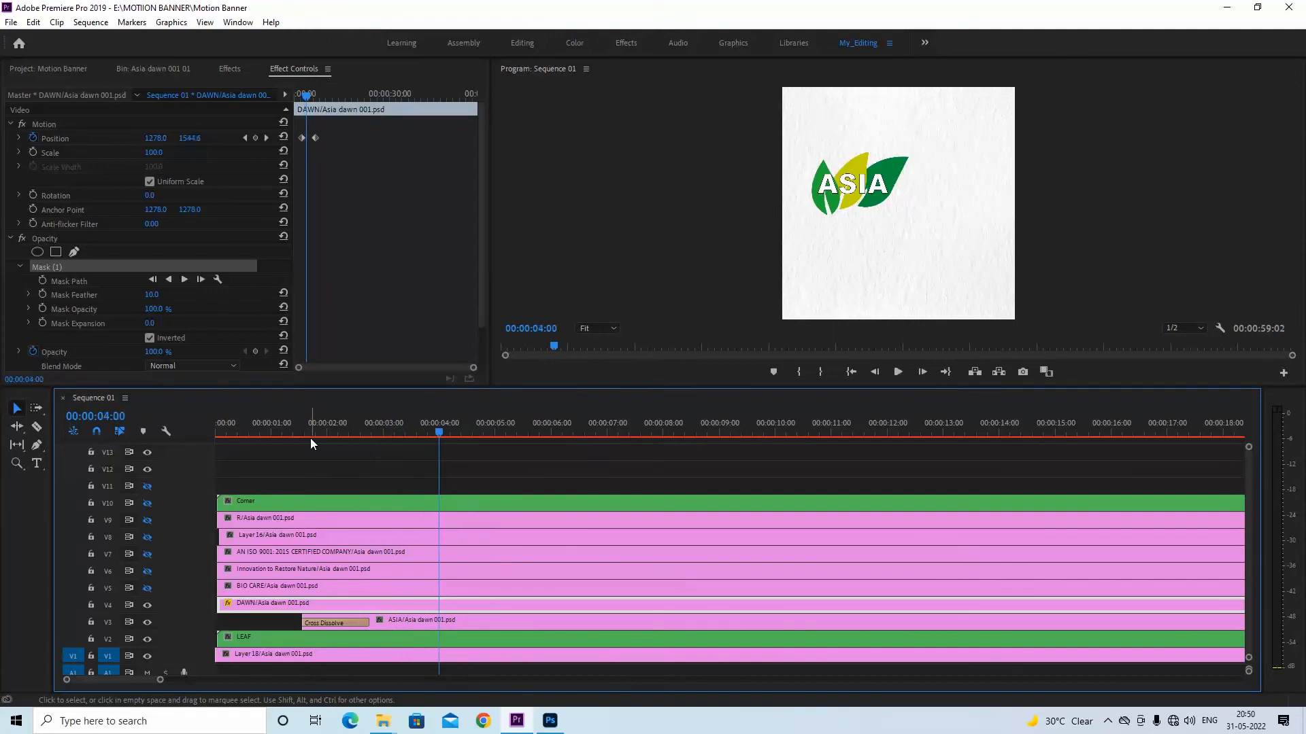
key(ctrl+s)
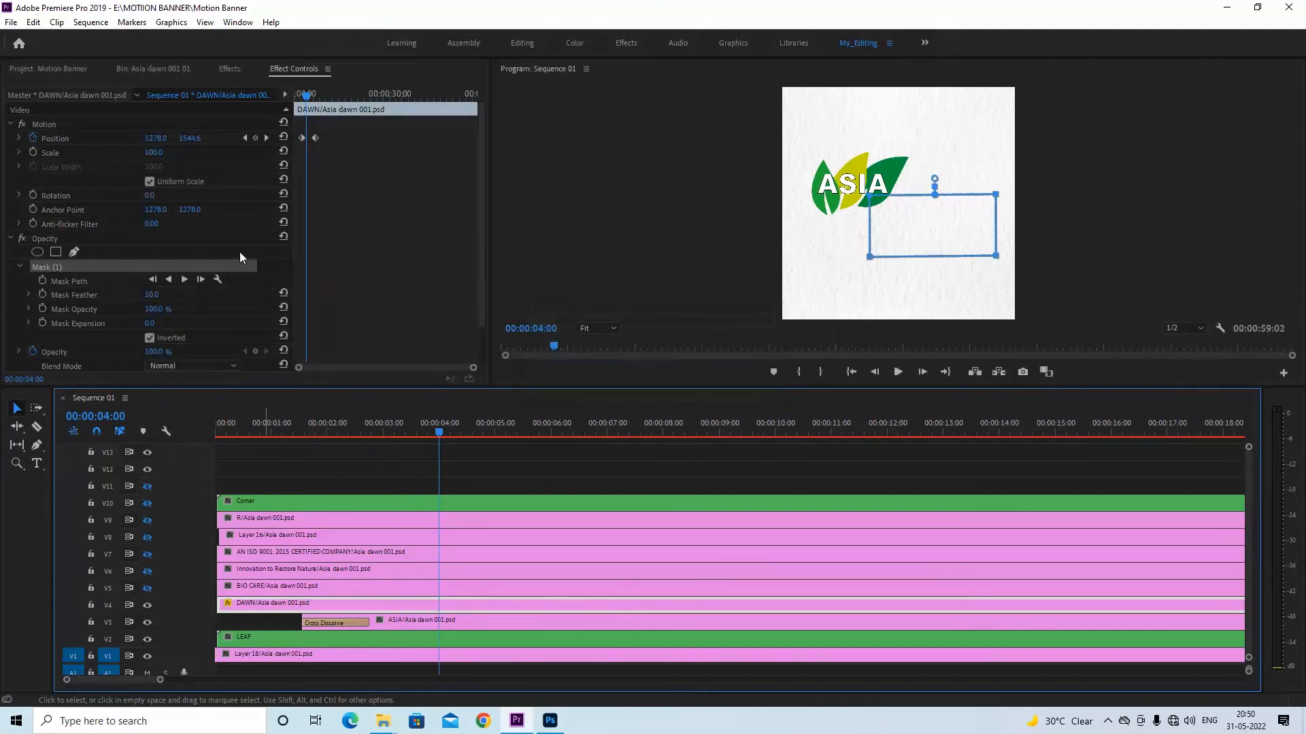
Review the animation from the start, delete the DAWN clip's opacity mask, and save the project
click(293, 96)
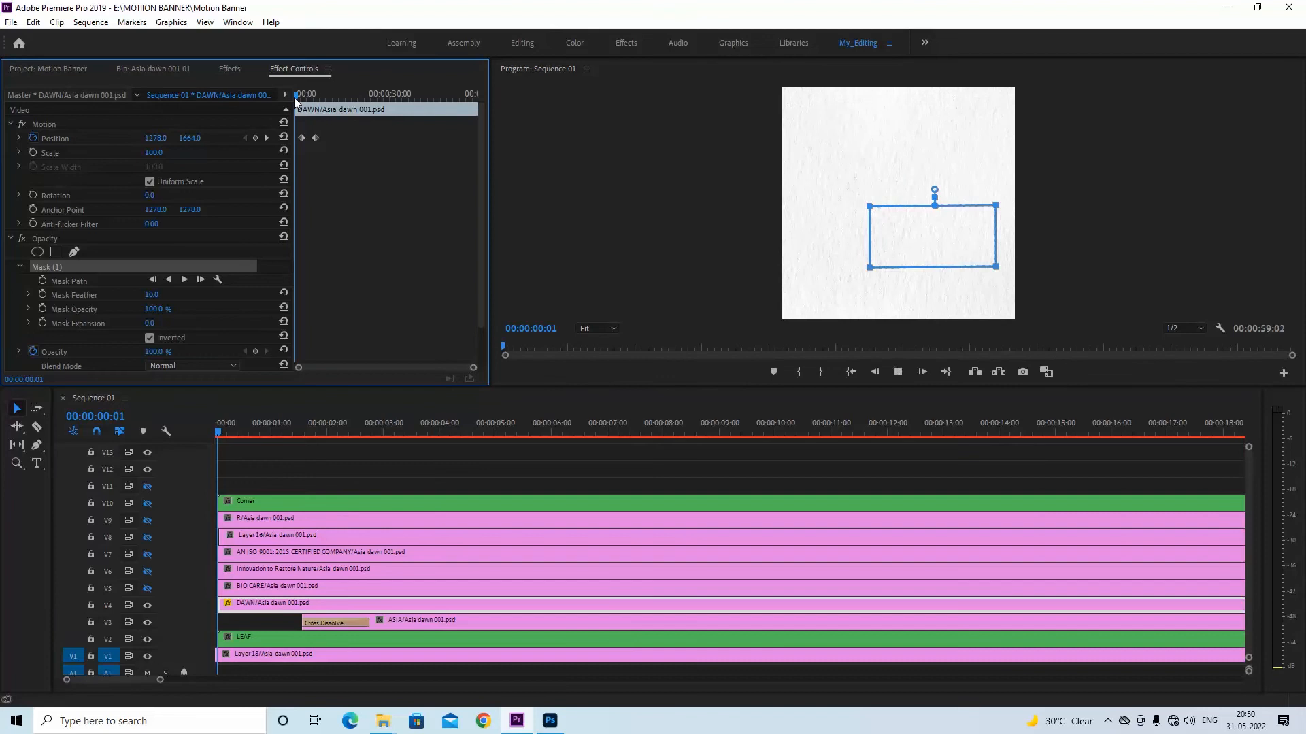
key(space)
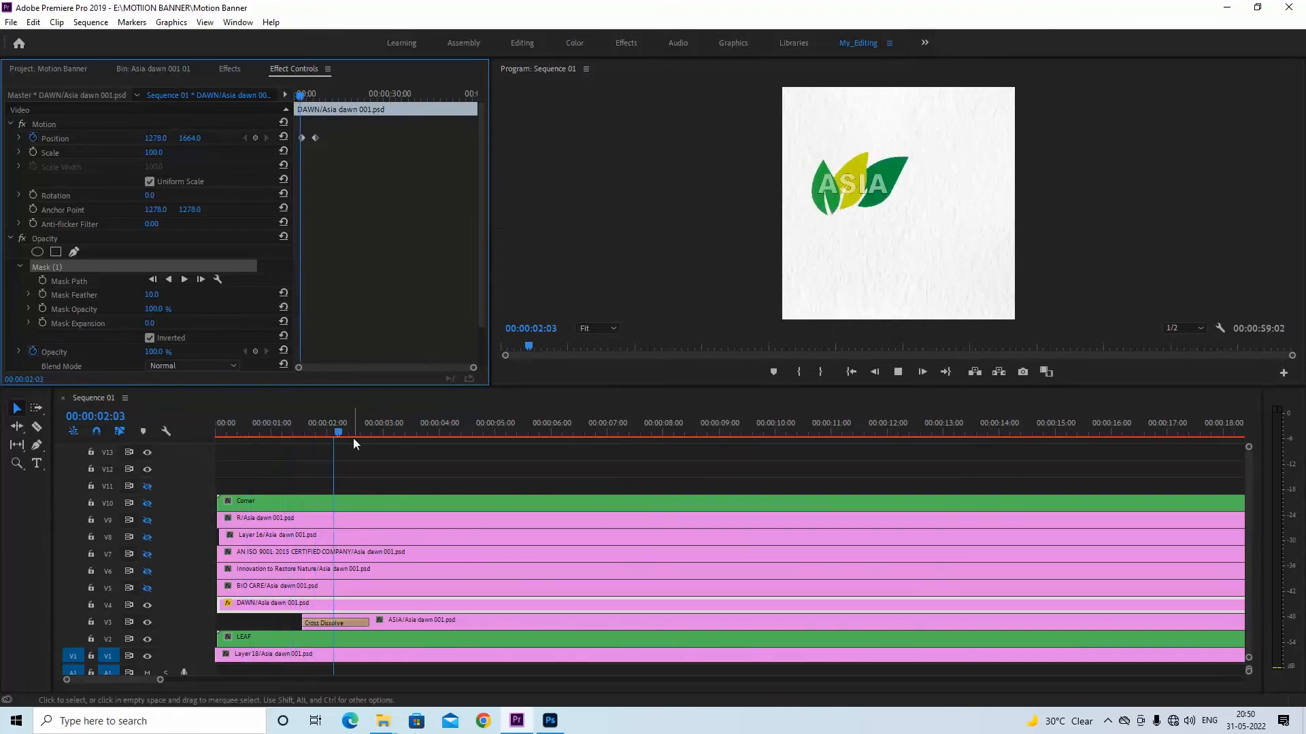
key(space)
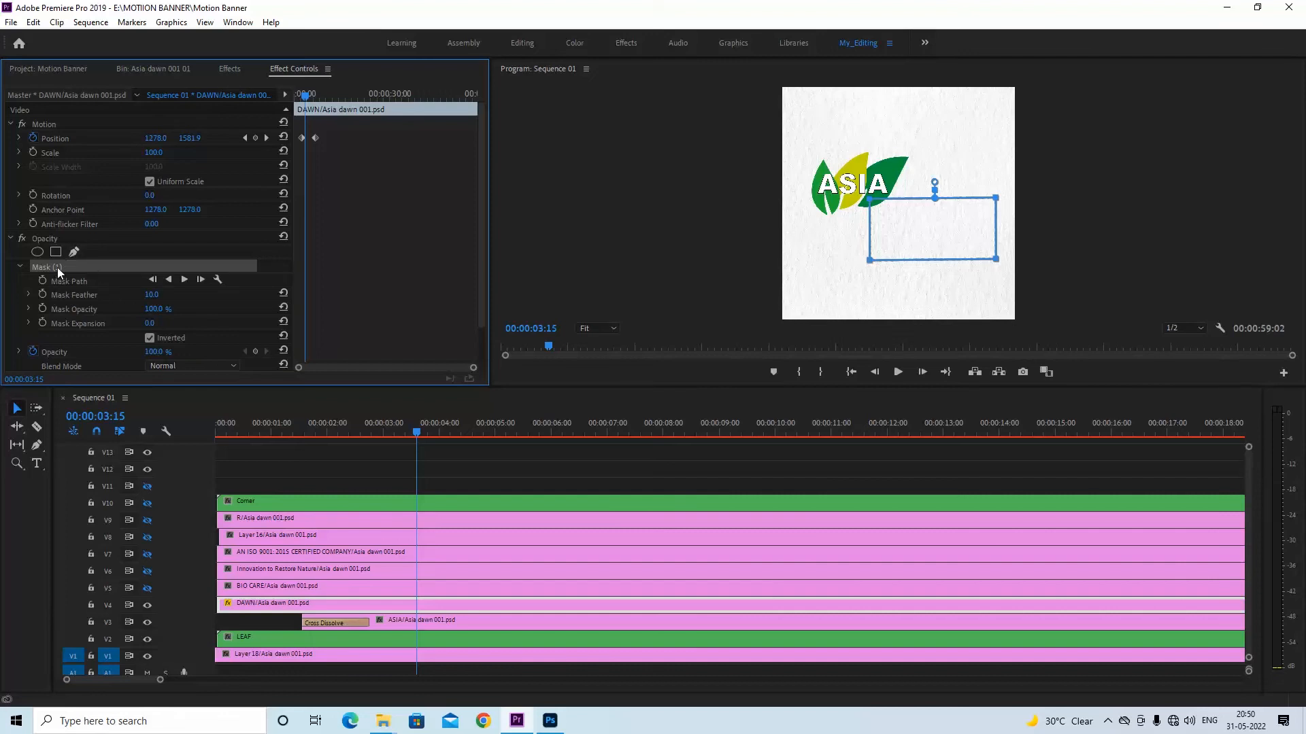
key(Delete)
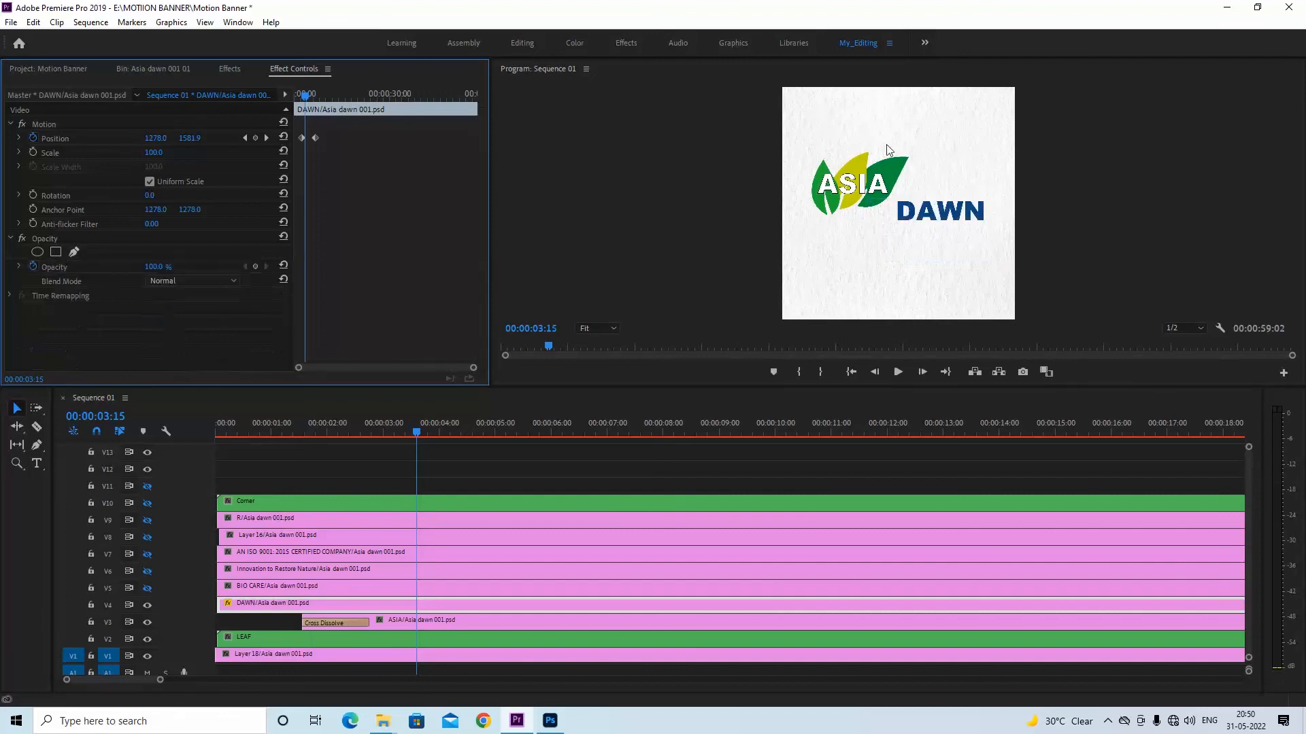
key(ctrl+s)
Keyframe the DAWN clip's Opacity from 0% at 00:00:02:18 to 100% at the last Position keyframe, 00:00:06:21
click(244, 137)
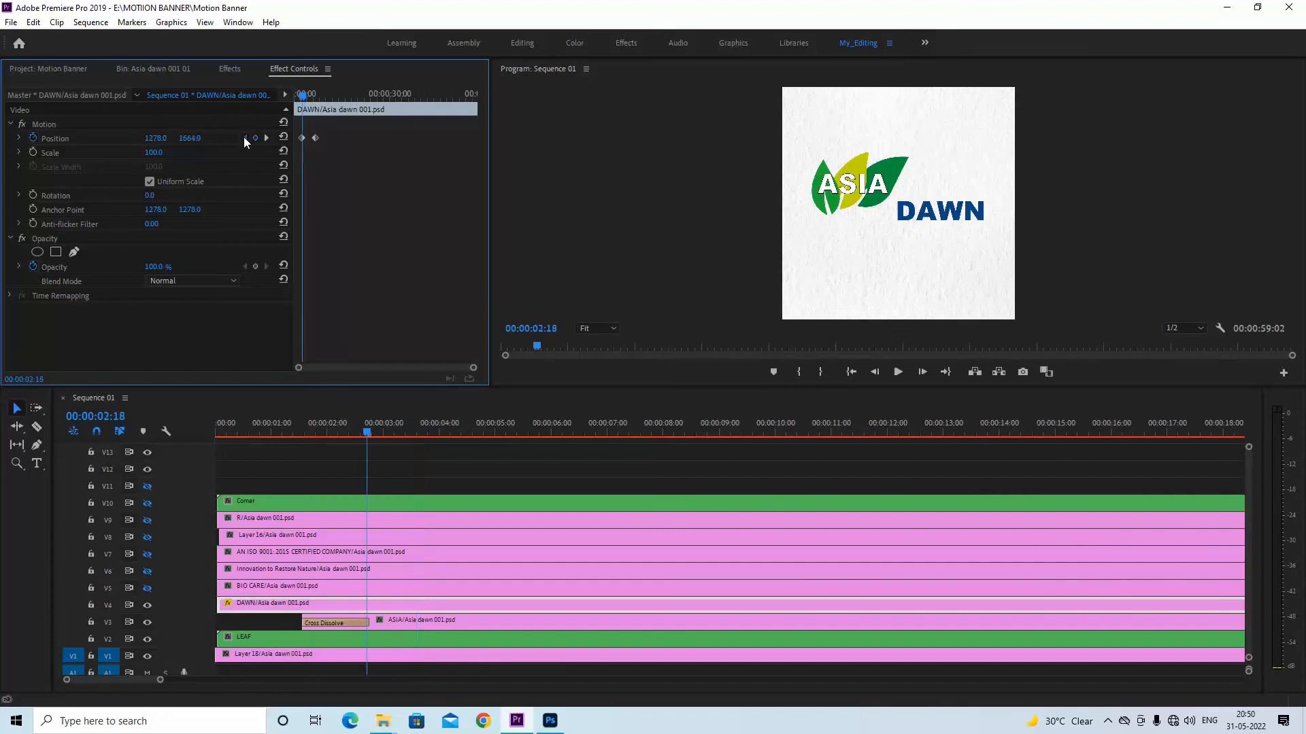
click(158, 267)
text(0)
key(Return)
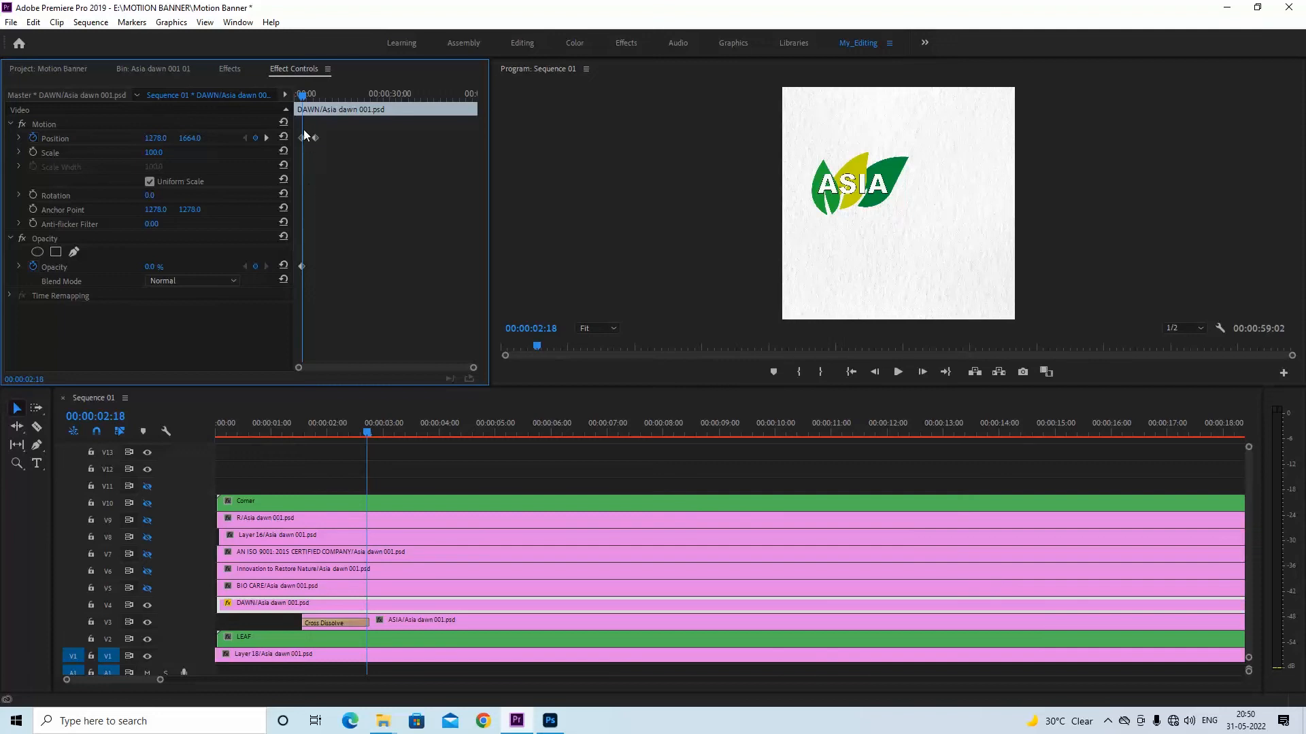
click(265, 138)
click(150, 266)
text(1)
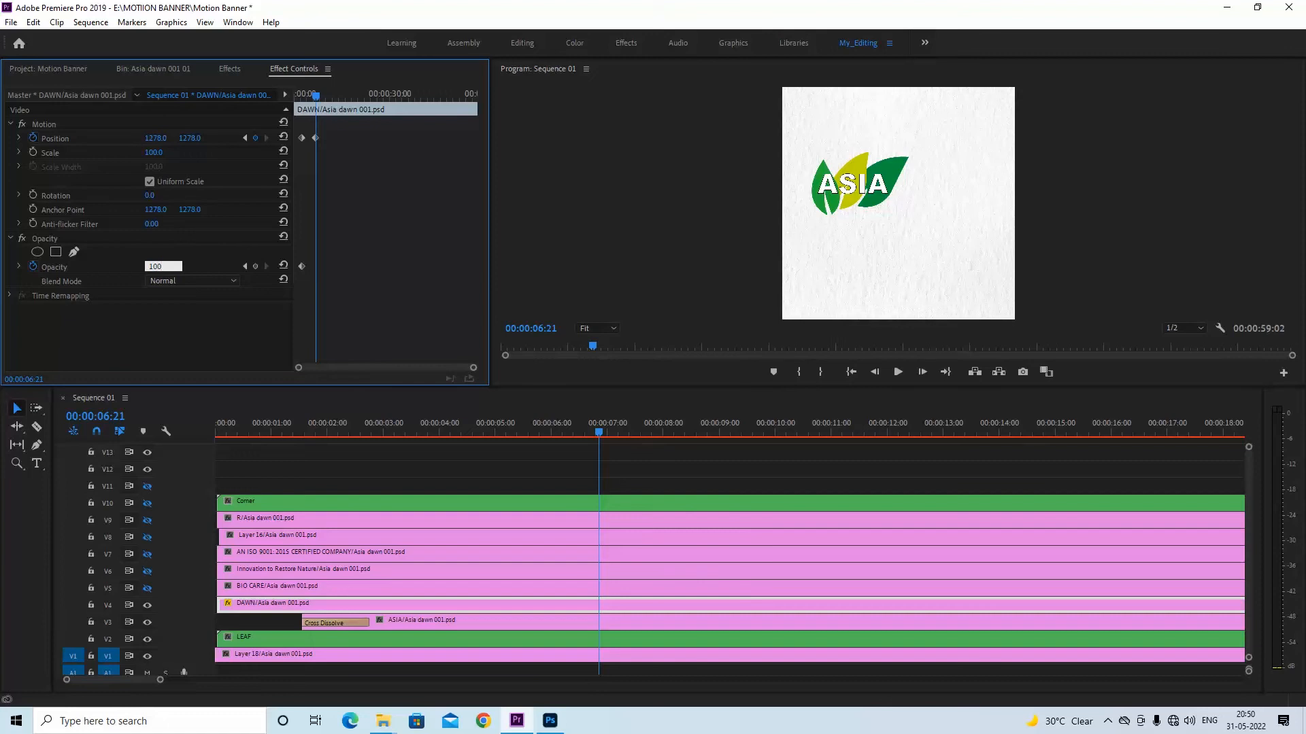
text(00)
key(Return)
Save the project and play back the DAWN fade-in from 00:00:00:18
drag(599, 432, 256, 430)
key(ctrl+s)
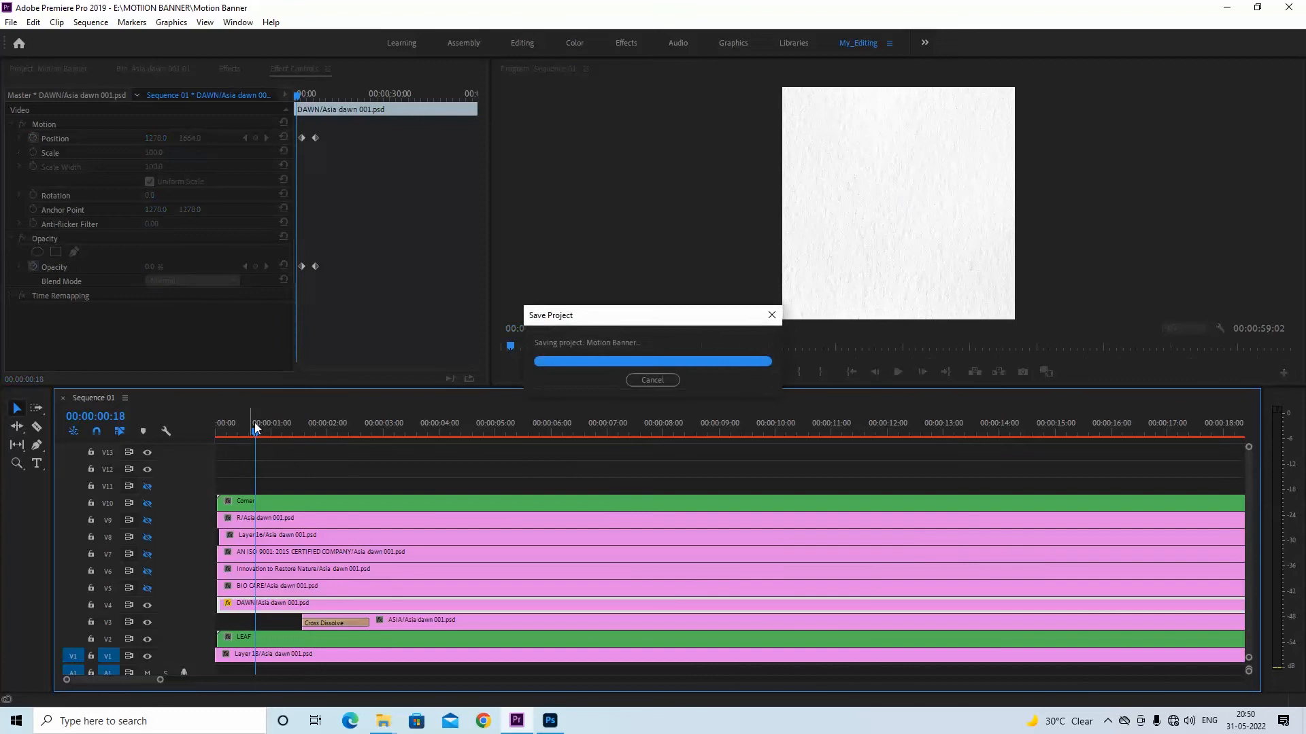
key(space)
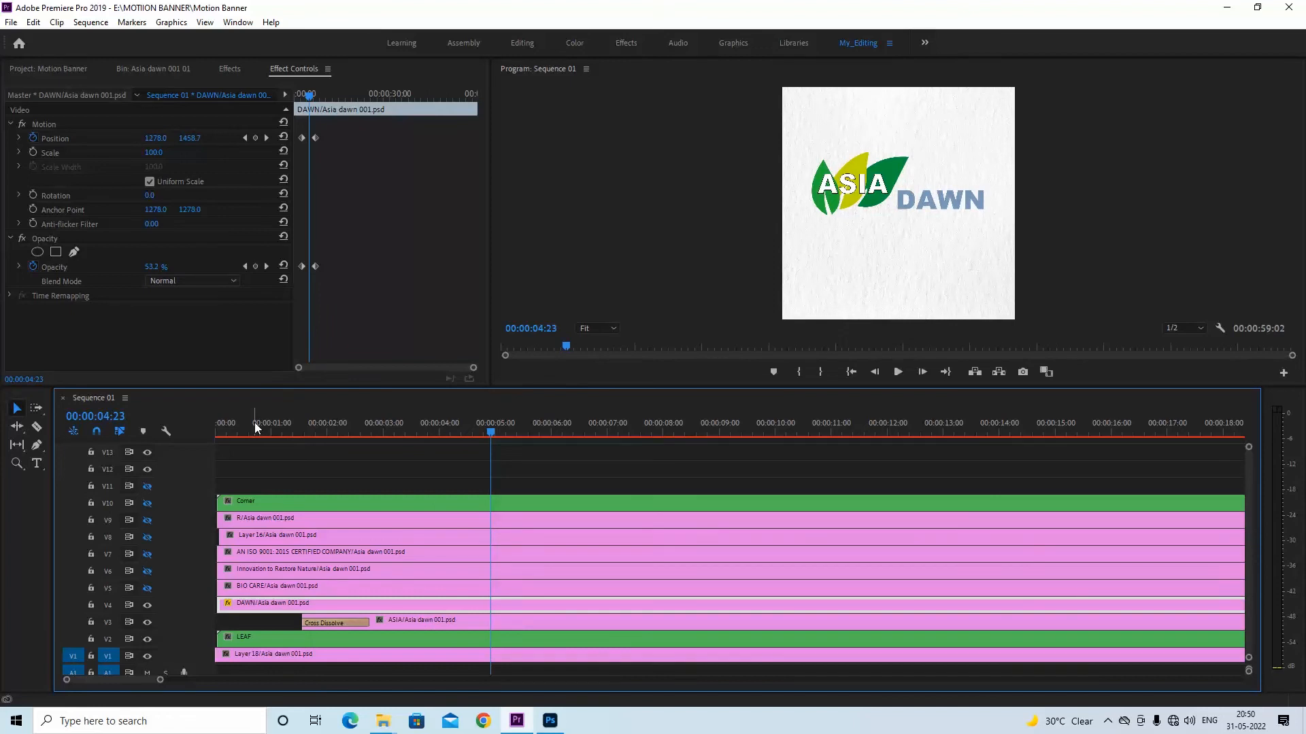
Move DAWN's ending Position and Opacity keyframes earlier, to before 00:00:04:00, and play the animation back from the start
click(308, 97)
key(equal)
key(equal)
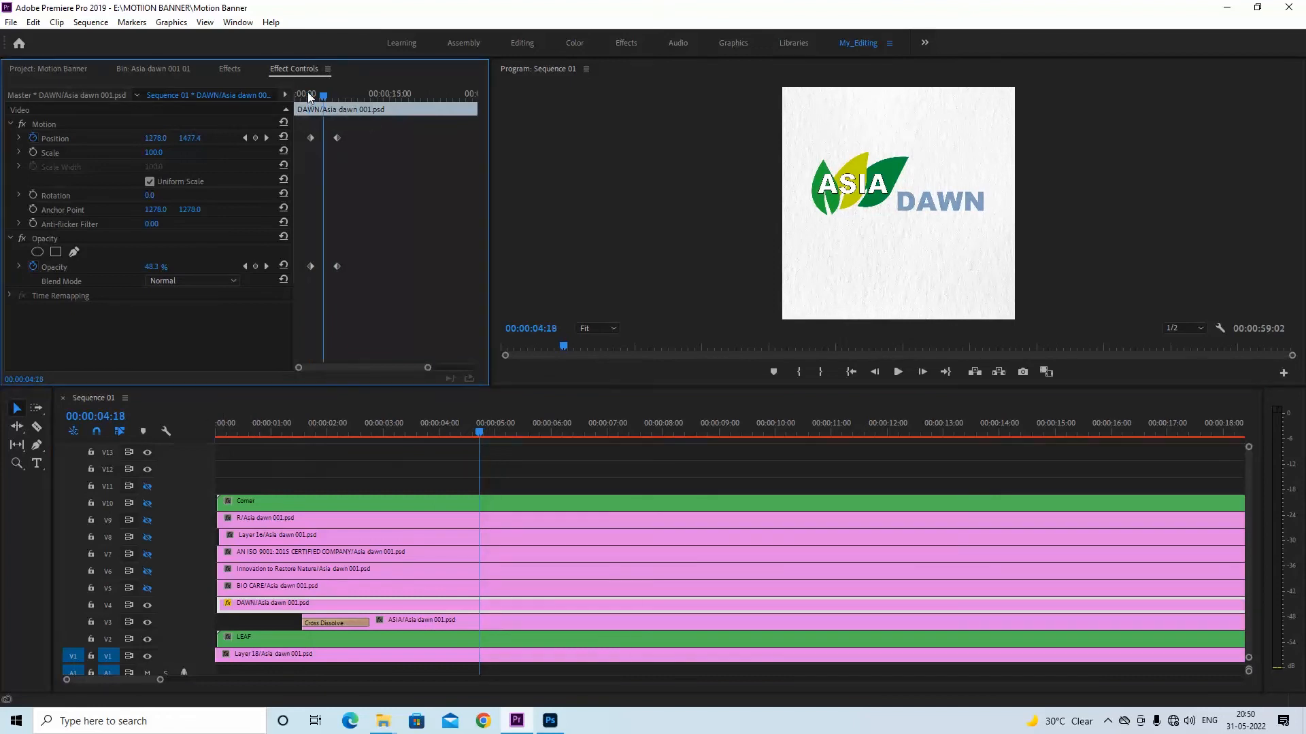
drag(406, 132, 340, 270)
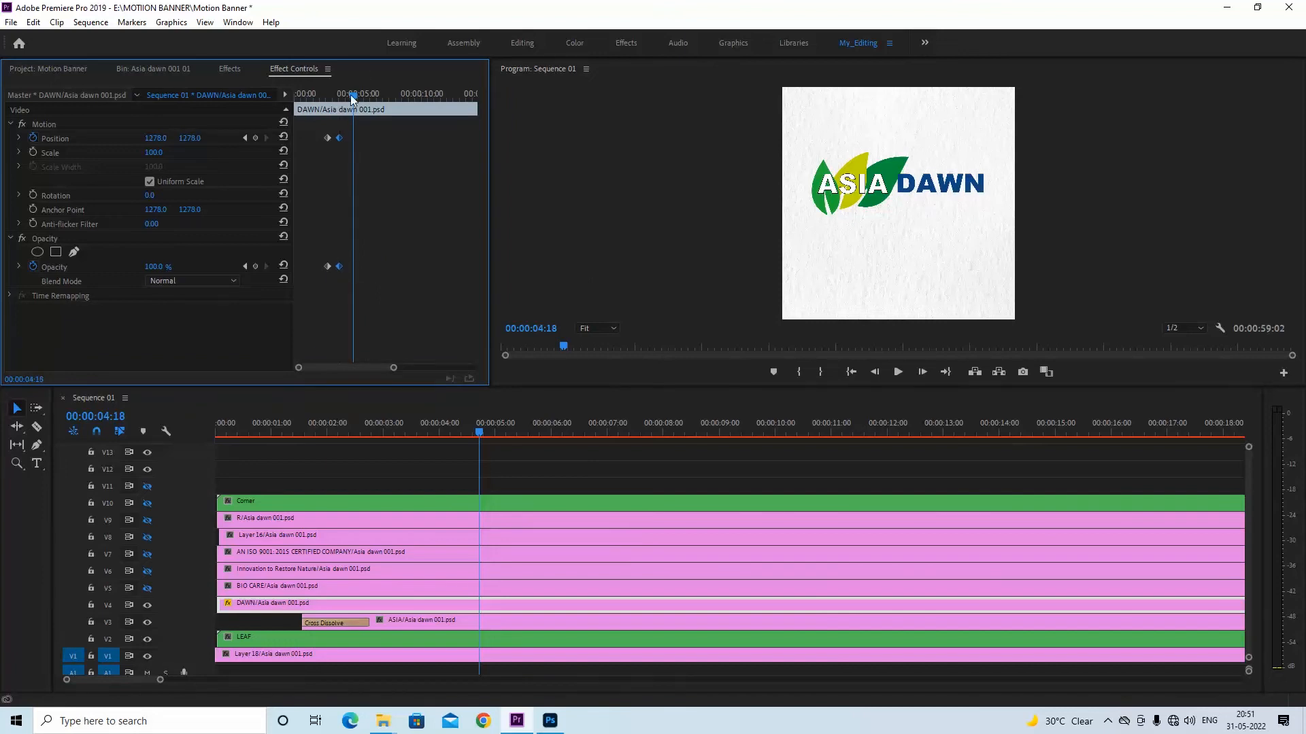
key(Home)
key(space)
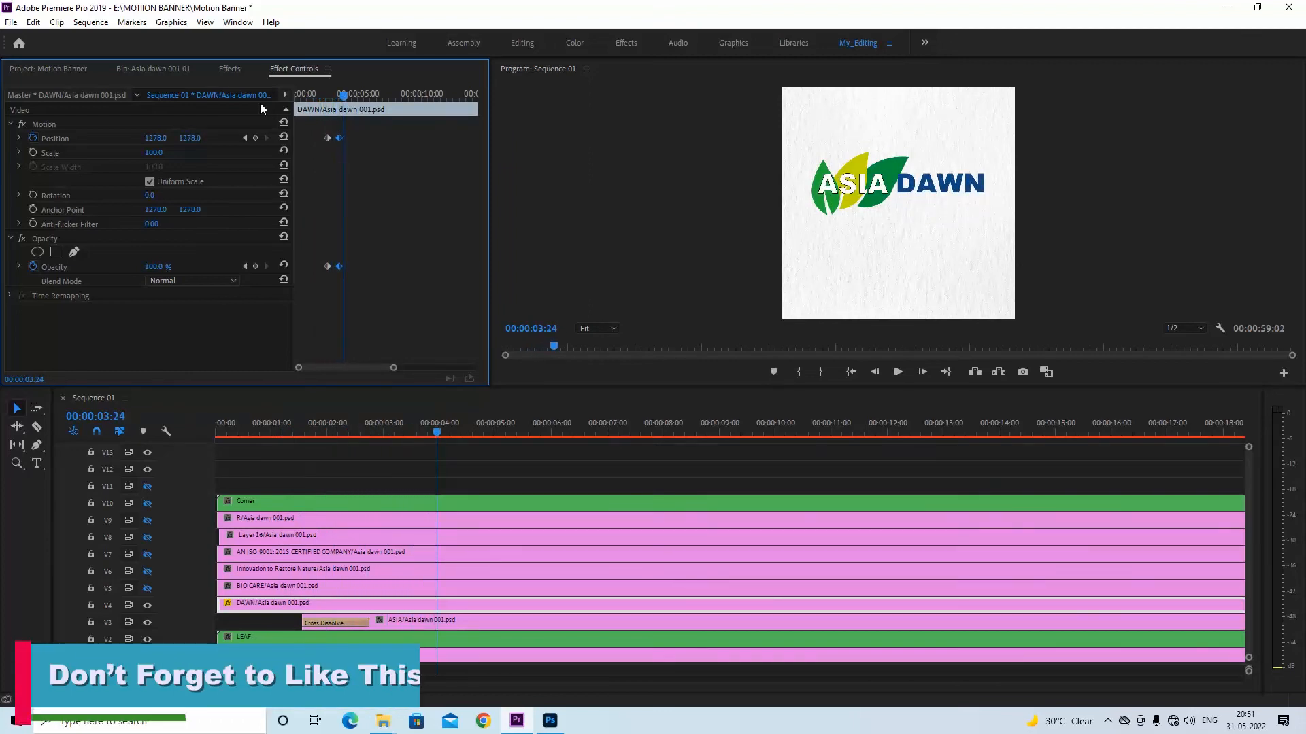
Move DAWN's starting Opacity keyframe to about 00:00:03:00, after the first Position keyframe
click(330, 94)
key(=)
key(=)
key(=)
drag(351, 266, 406, 267)
drag(369, 96, 306, 107)
key(minus)
drag(348, 271, 336, 272)
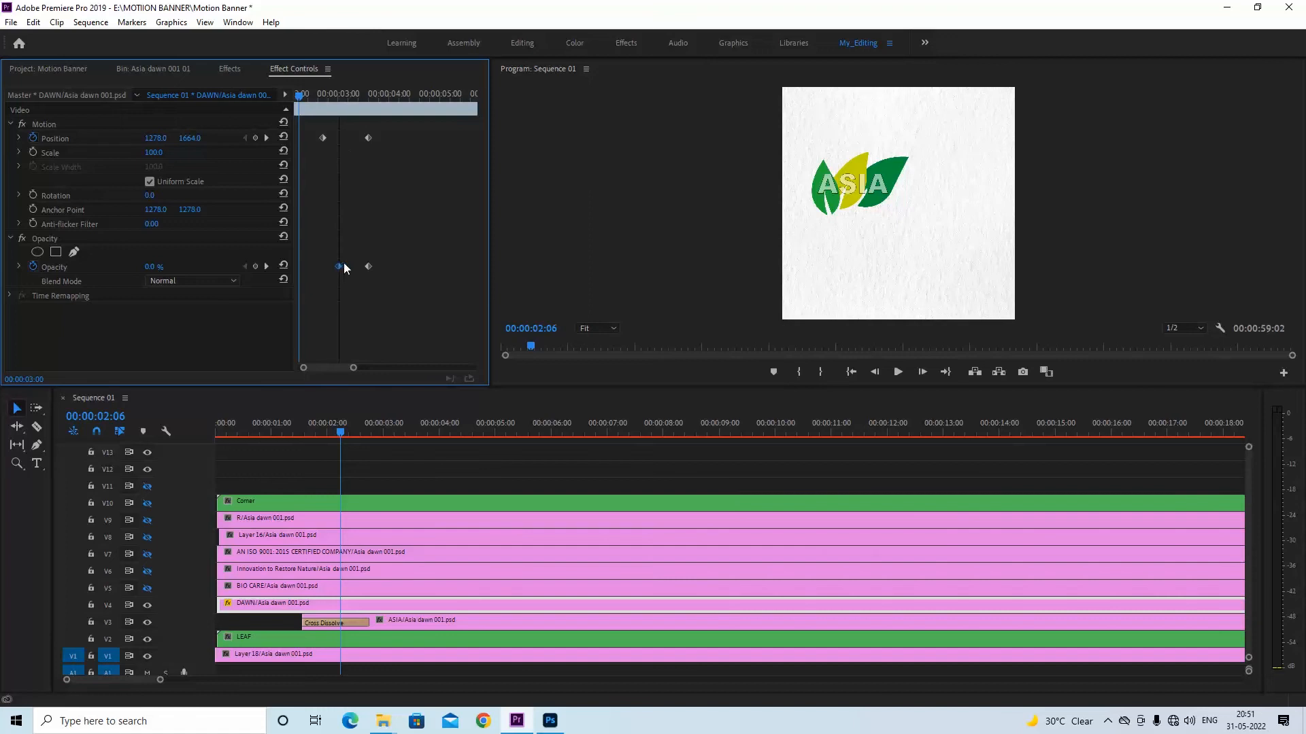
Play back the delayed DAWN fade up to 00:00:03:24 and save the project
key(space)
key(space)
key(ctrl+s)
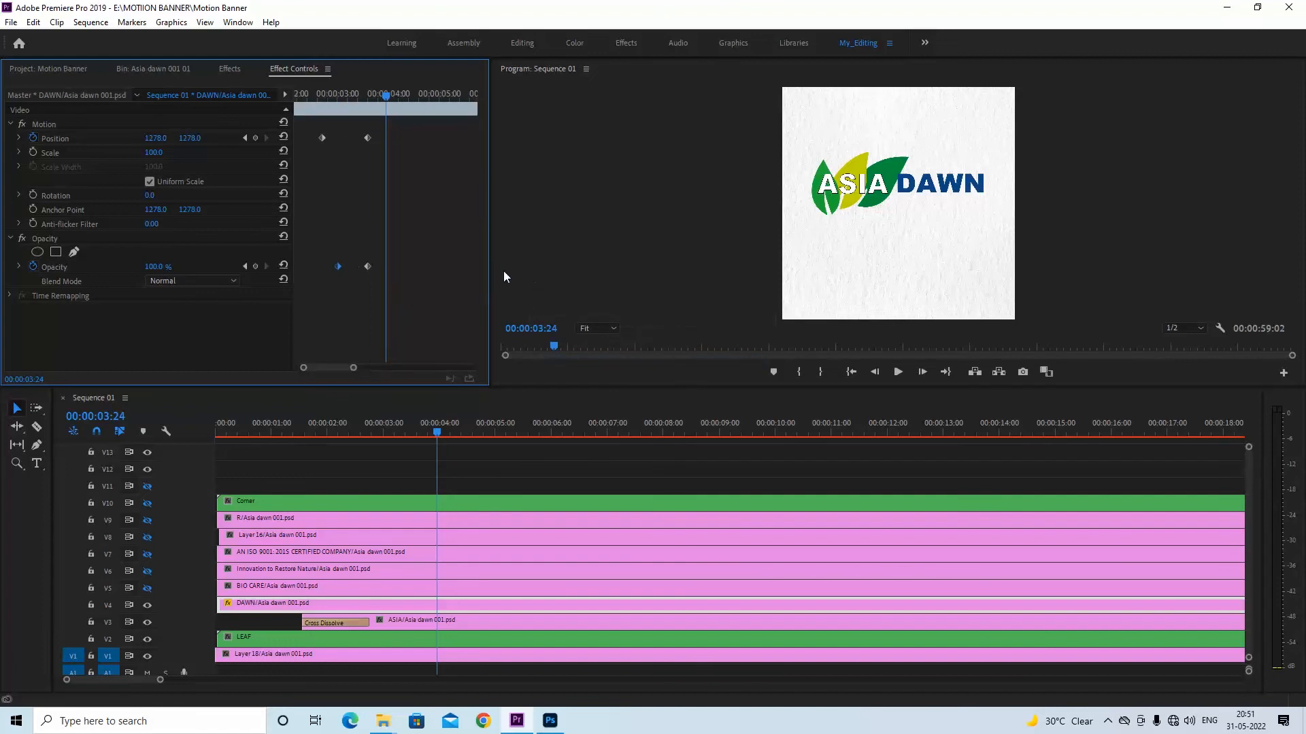
key(minus)
key(ctrl+s)
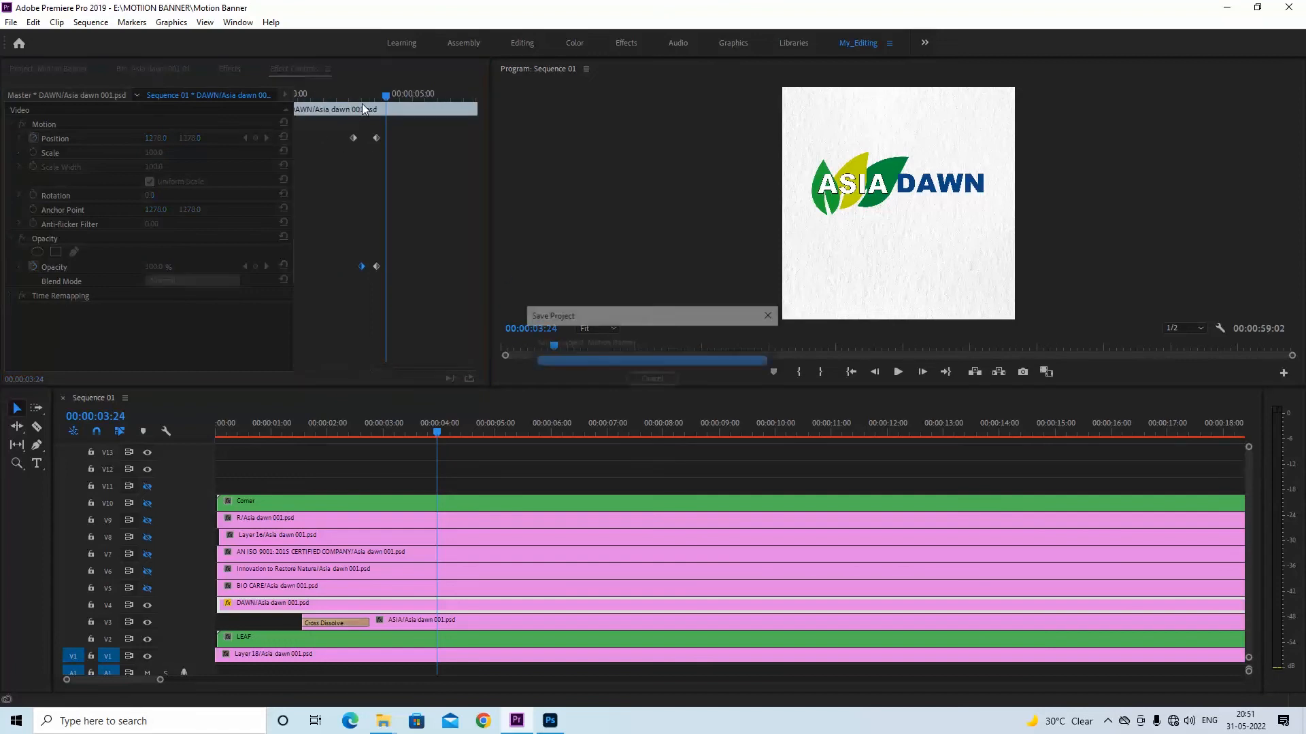
shift+click(482, 622)
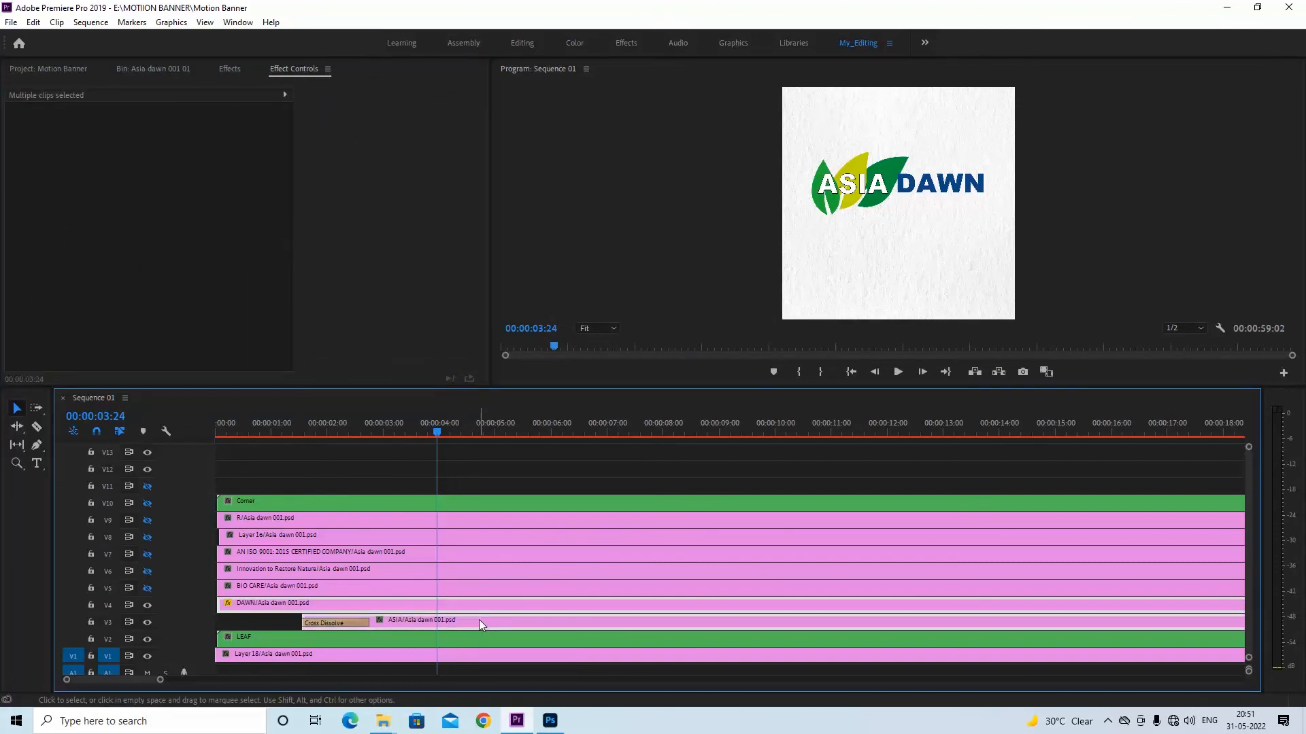
right_click(481, 624)
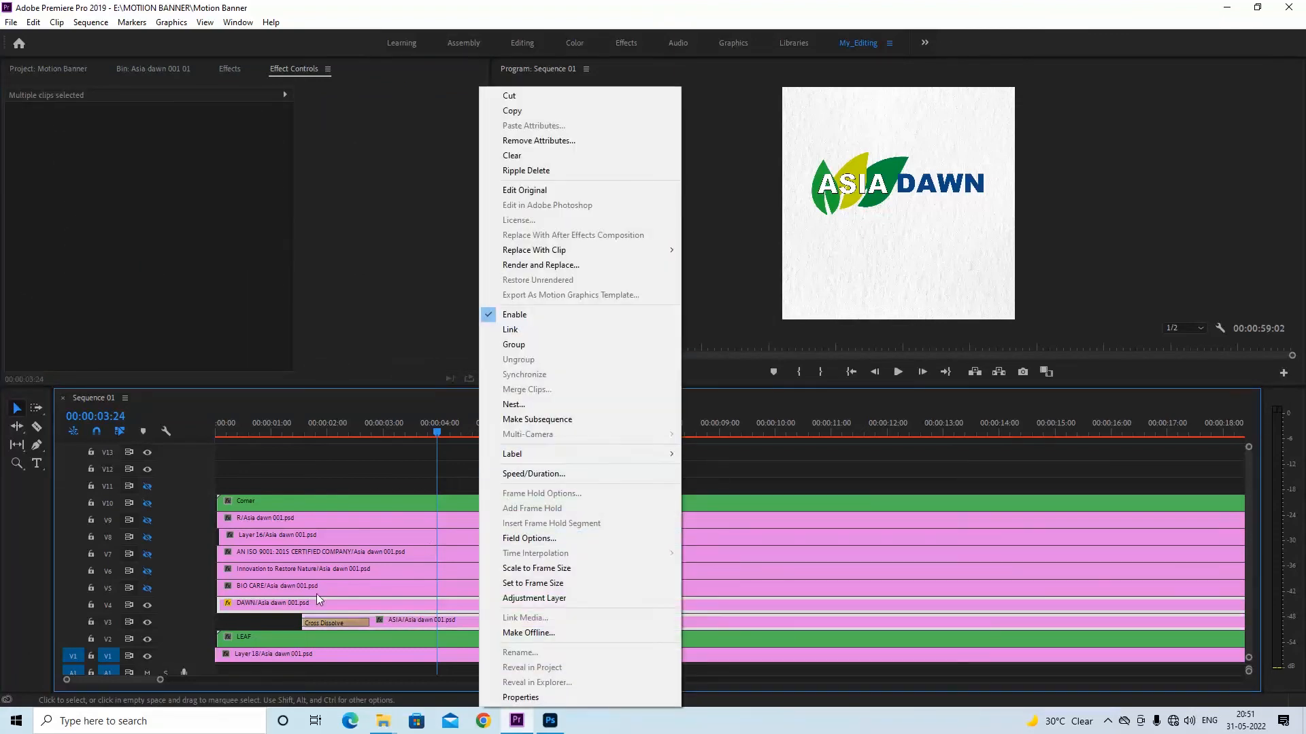
click(271, 623)
Select the BIO CARE clip, check its place in the Asia dawn 001 design in Photoshop, and return to Premiere Pro
click(312, 583)
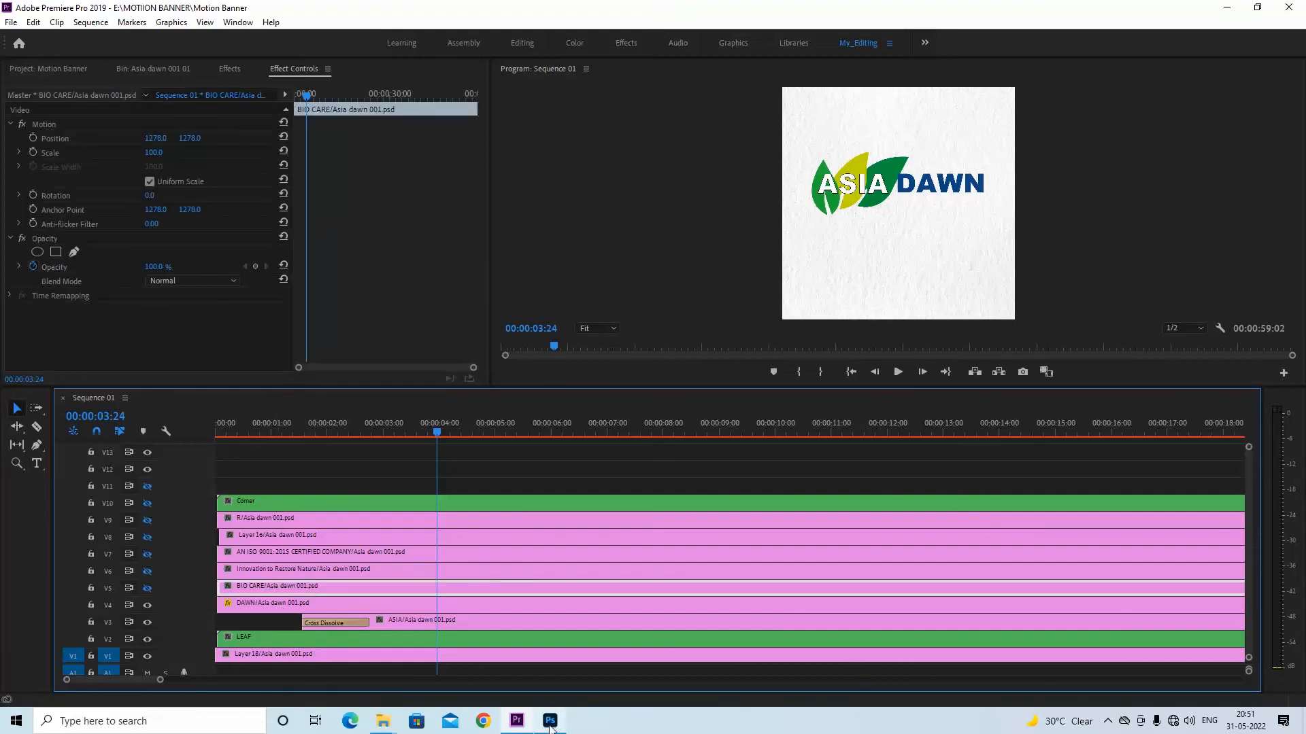
click(550, 721)
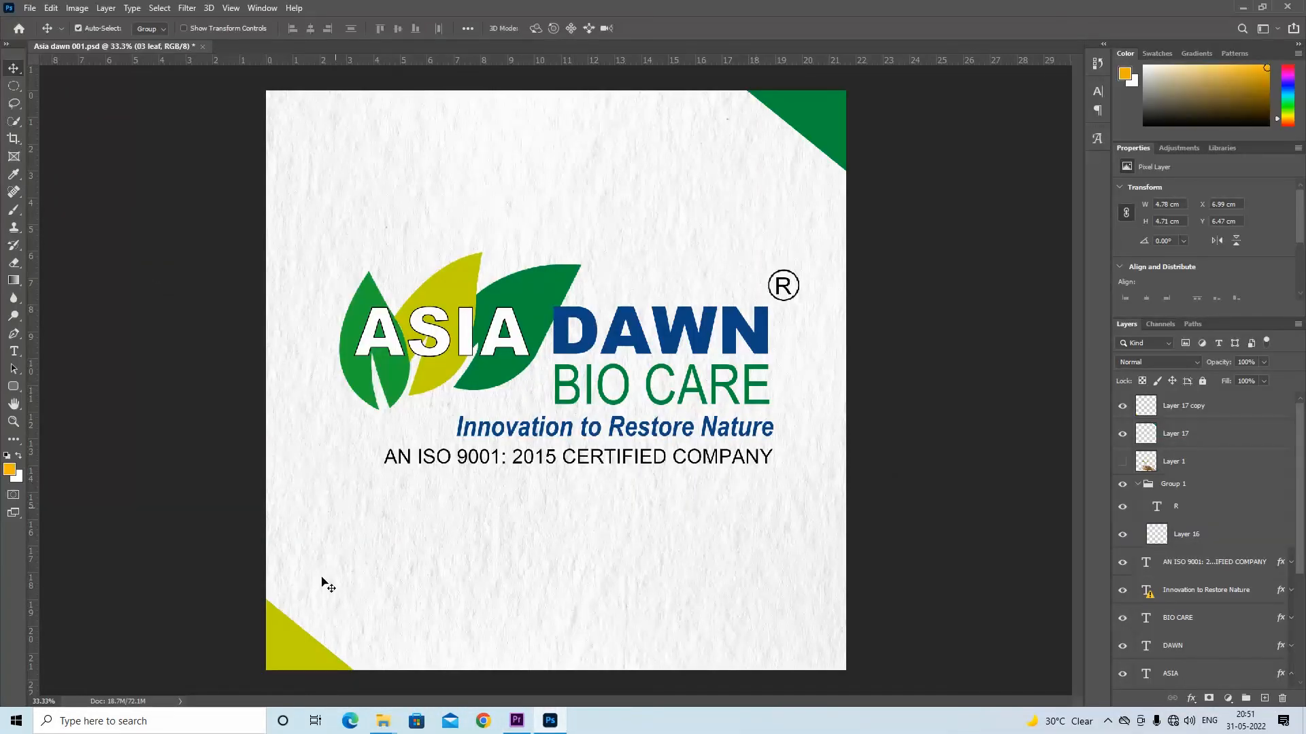
mouse_move(551, 727)
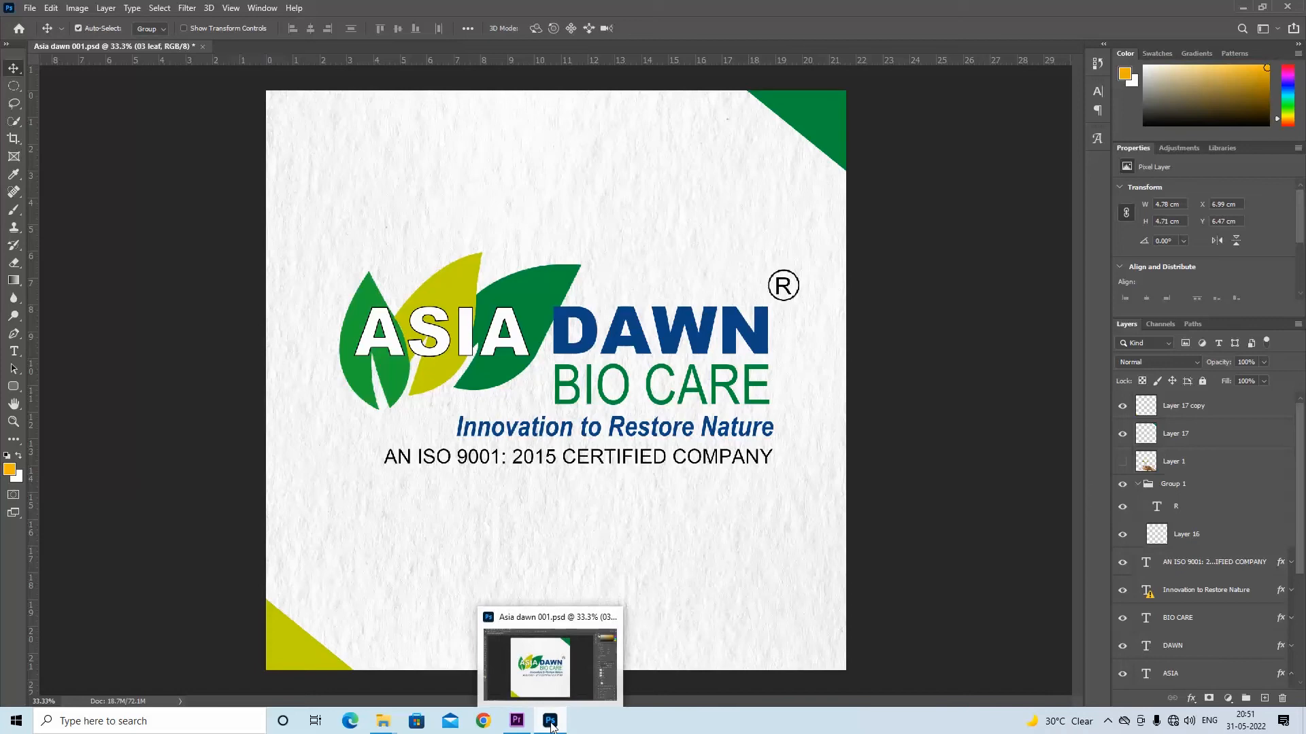
click(517, 721)
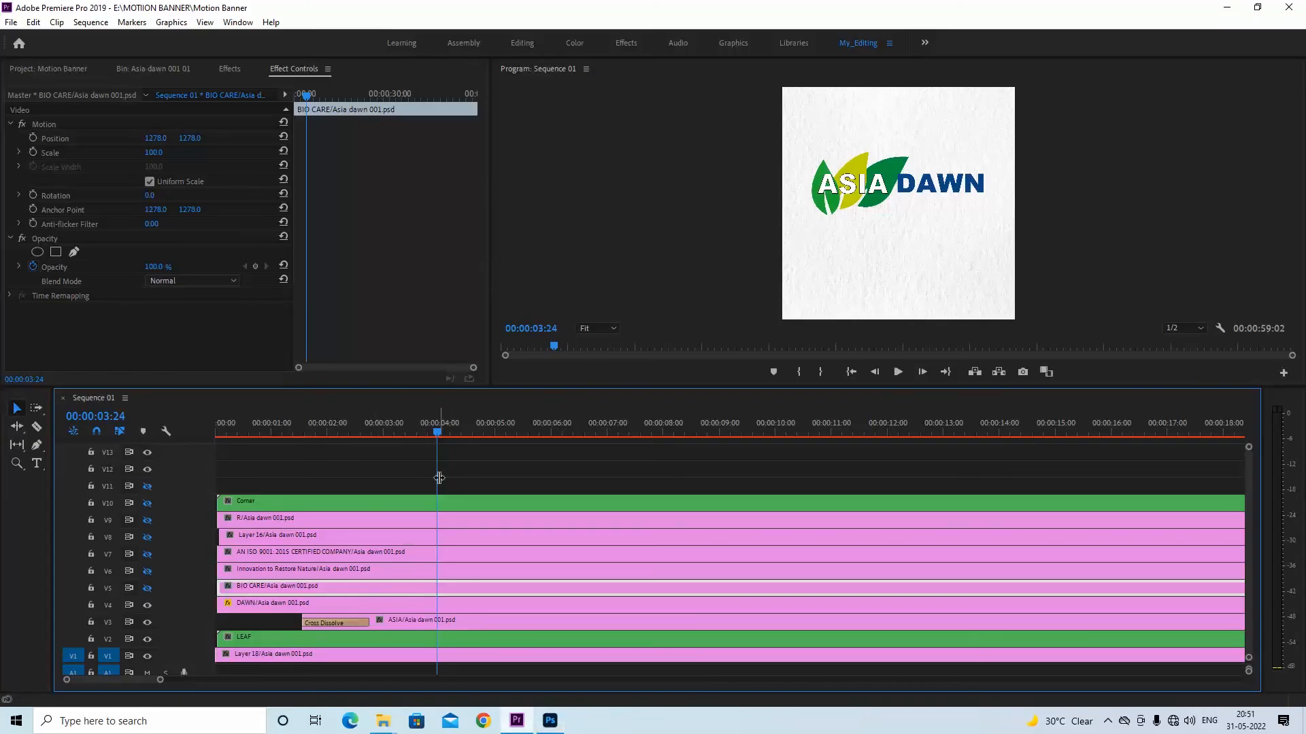
Shift the BIO CARE clip along V5 so it starts at about 00:00:03:12, and save the project
drag(271, 591, 490, 590)
mouse_move(438, 436)
mouse_down()
mouse_move(341, 437)
mouse_move(422, 435)
mouse_up()
drag(482, 593, 485, 537)
key(ctrl+s)
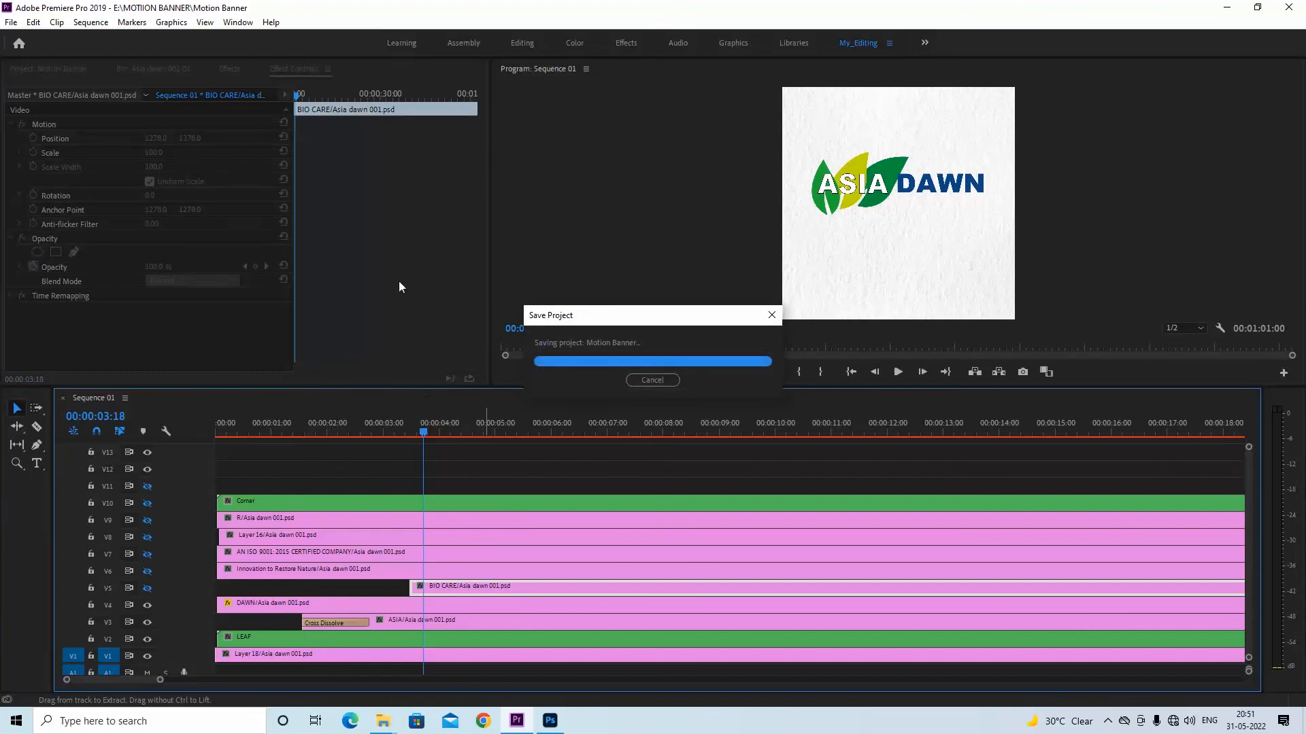
click(230, 70)
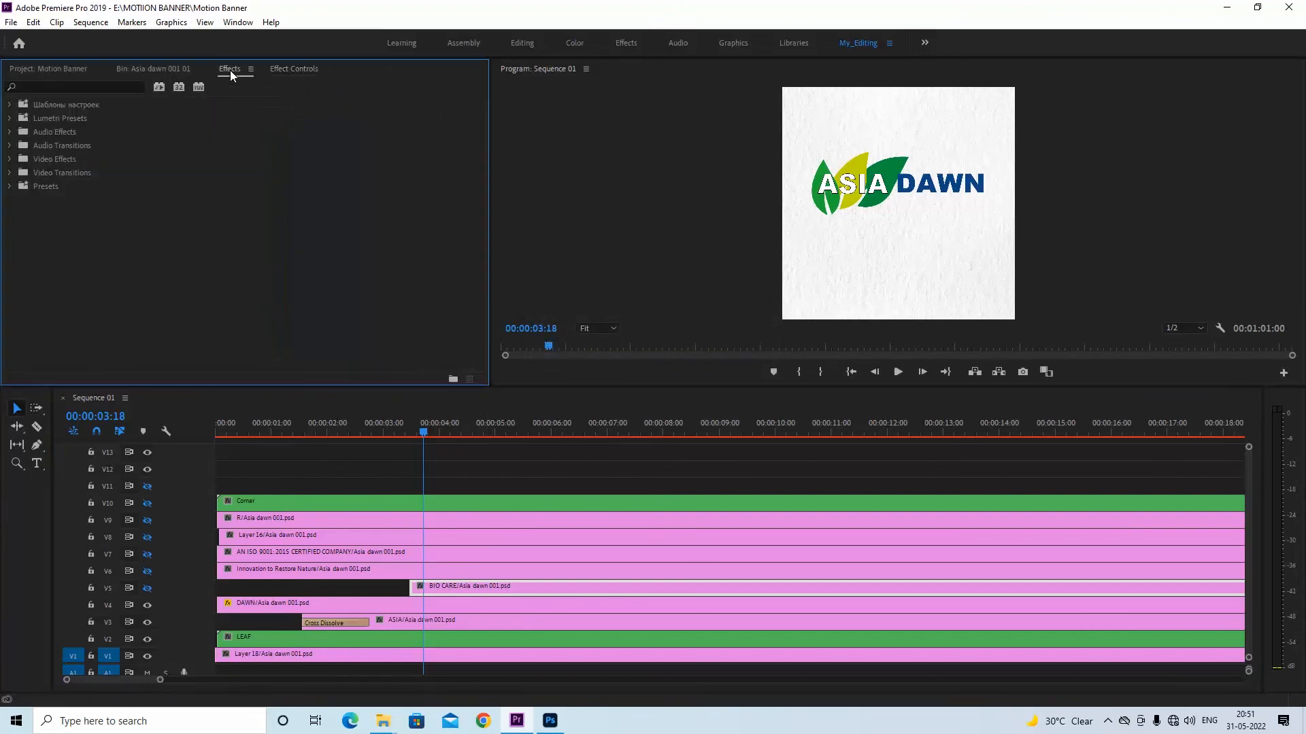
click(10, 188)
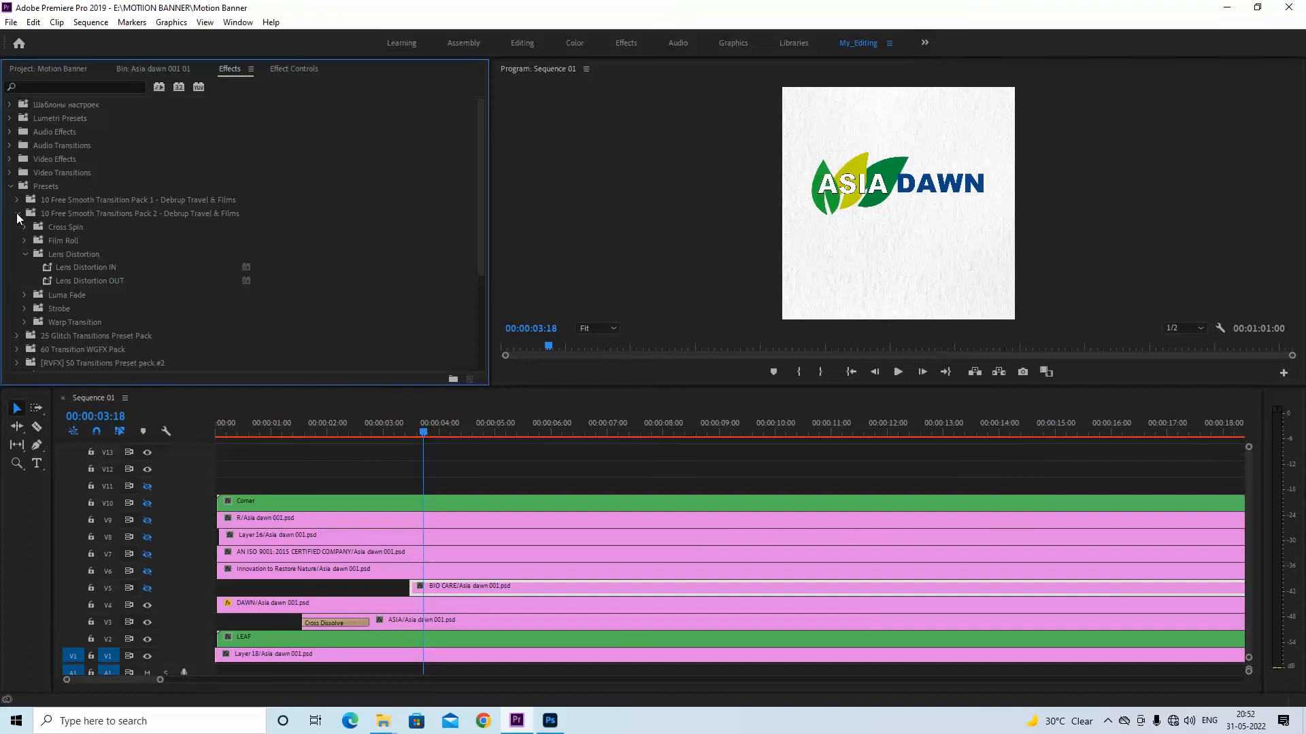
click(17, 213)
click(10, 188)
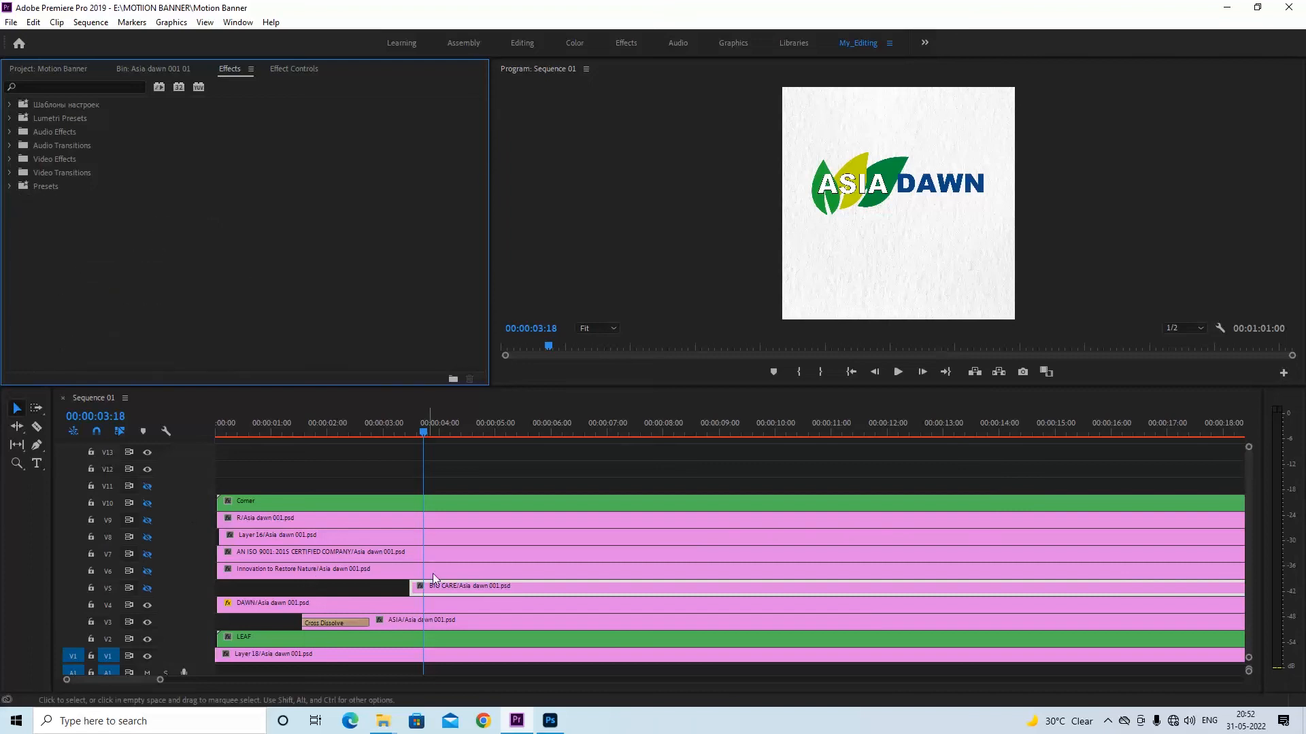
Turn on the V5 track output with the playhead at 00:00:03:19 to show the BIO CARE text
drag(421, 427, 423, 427)
click(297, 68)
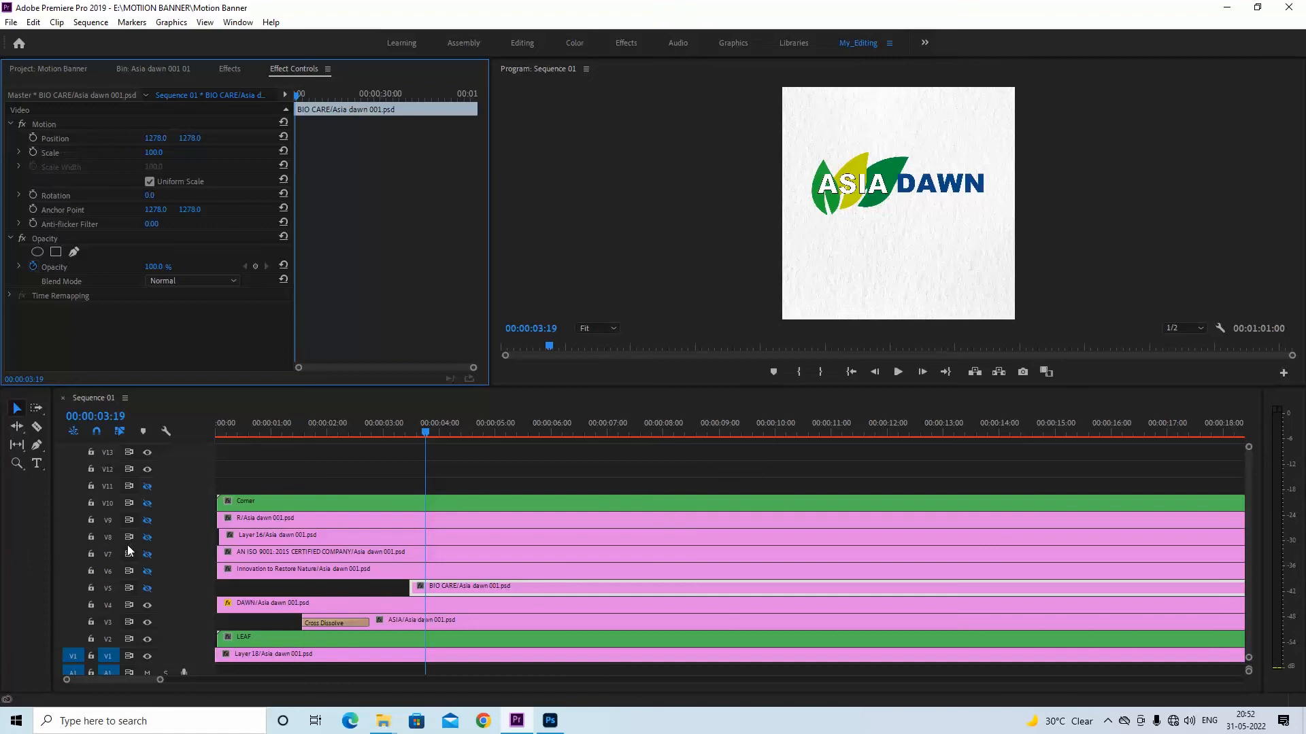
click(148, 590)
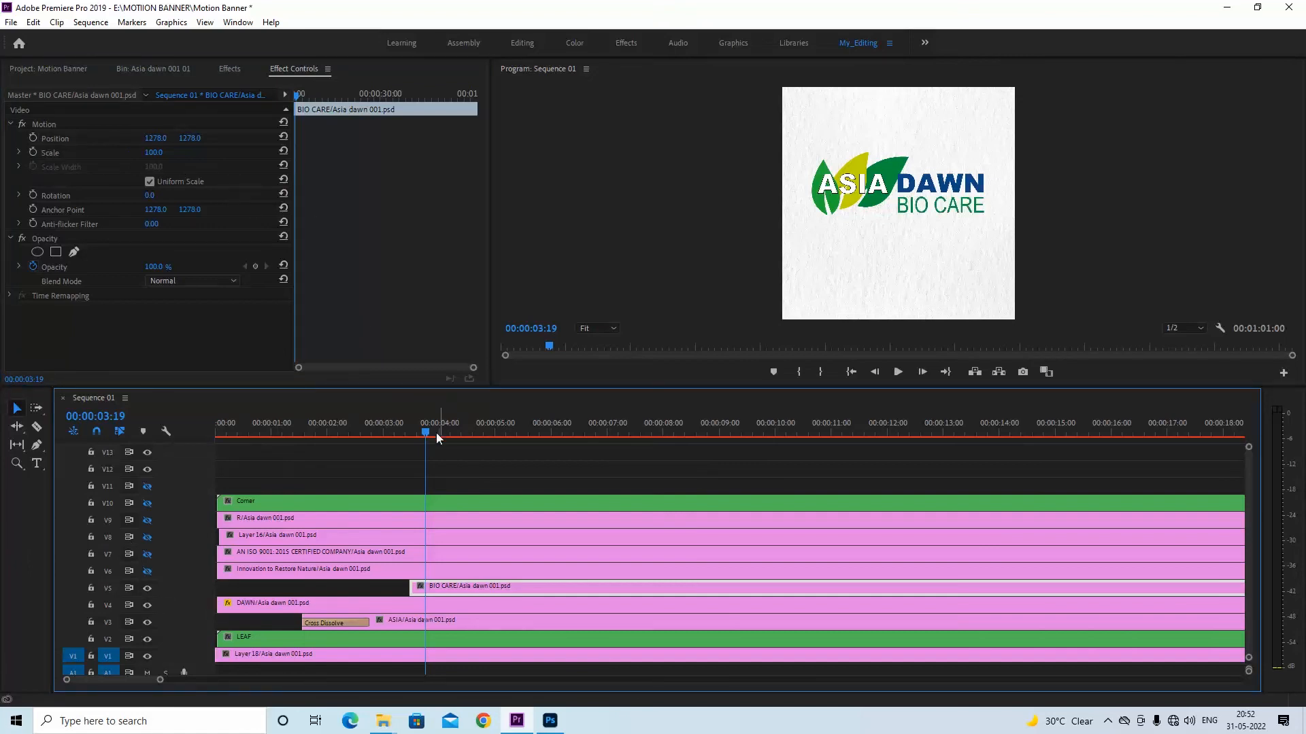
Keyframe BIO CARE's Position at 1278, 1278 at 00:00:03:19 and a few frames earlier at about X 2800, outside the frame's right edge
key(=)
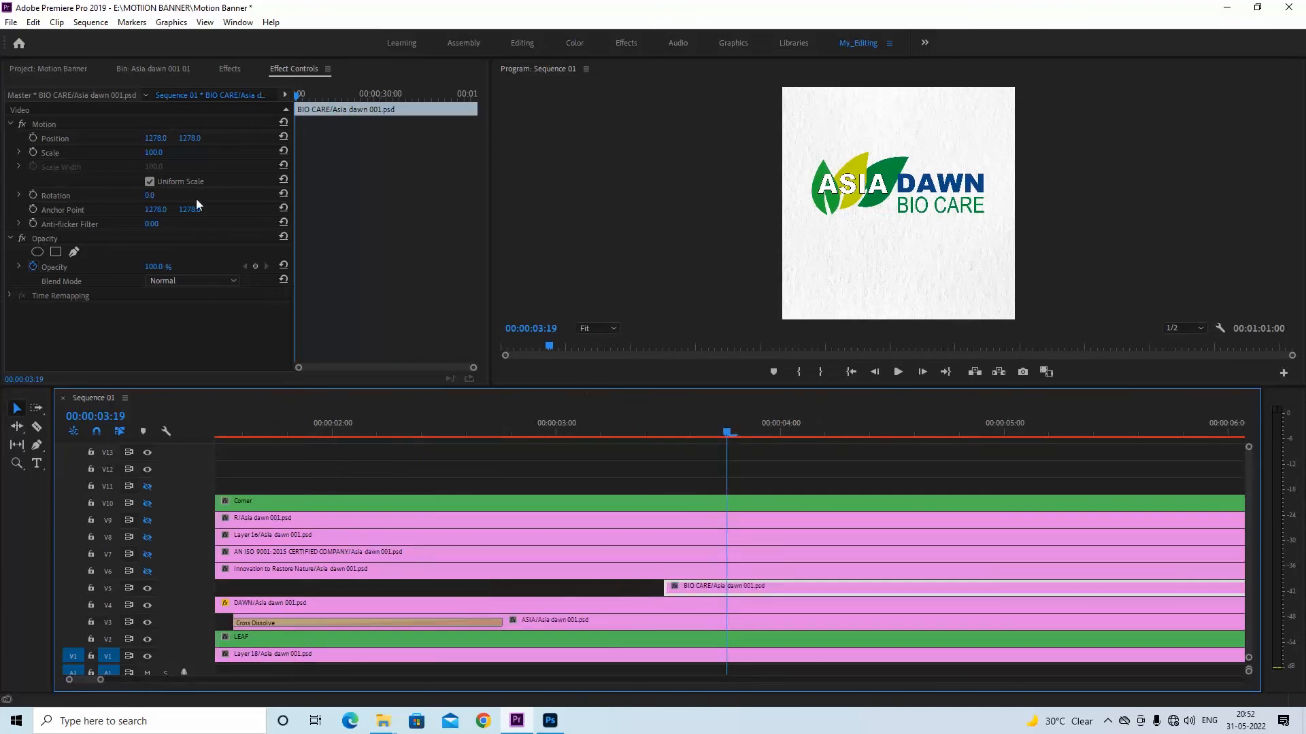
click(33, 139)
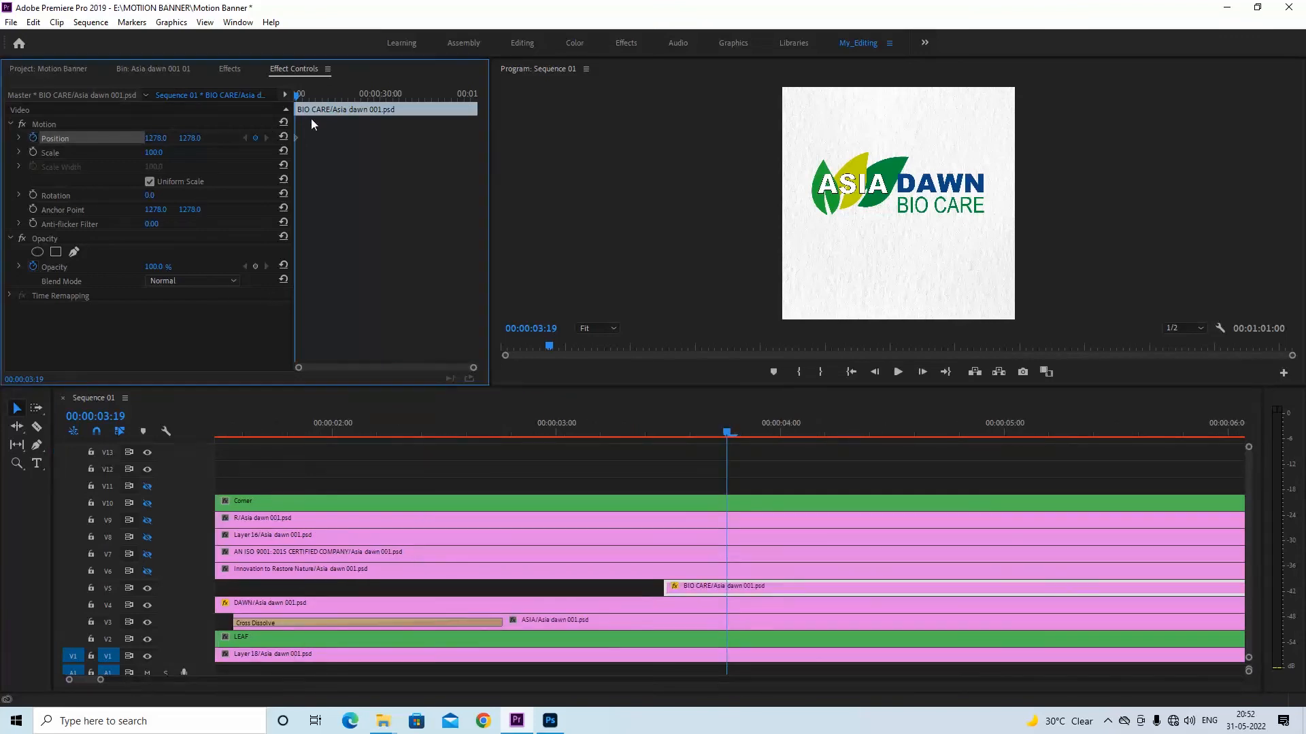
click(299, 97)
key(=)
key(=)
key(=)
key(=)
key(=)
drag(314, 98, 304, 103)
drag(155, 139, 1213, 140)
Save the project and play back the BIO CARE slide-in from 00:00:02:08 to 00:00:04:07
drag(690, 433, 405, 435)
key(ctrl+s)
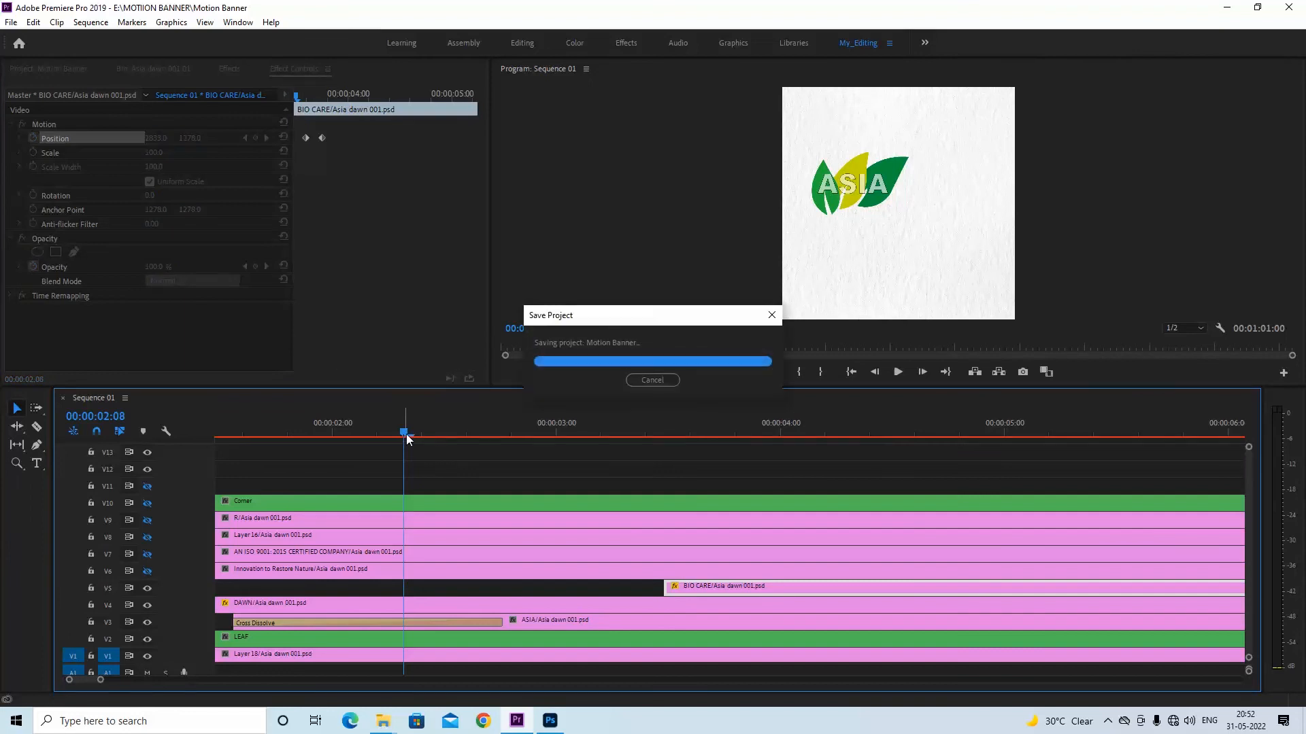
key(minus)
key(space)
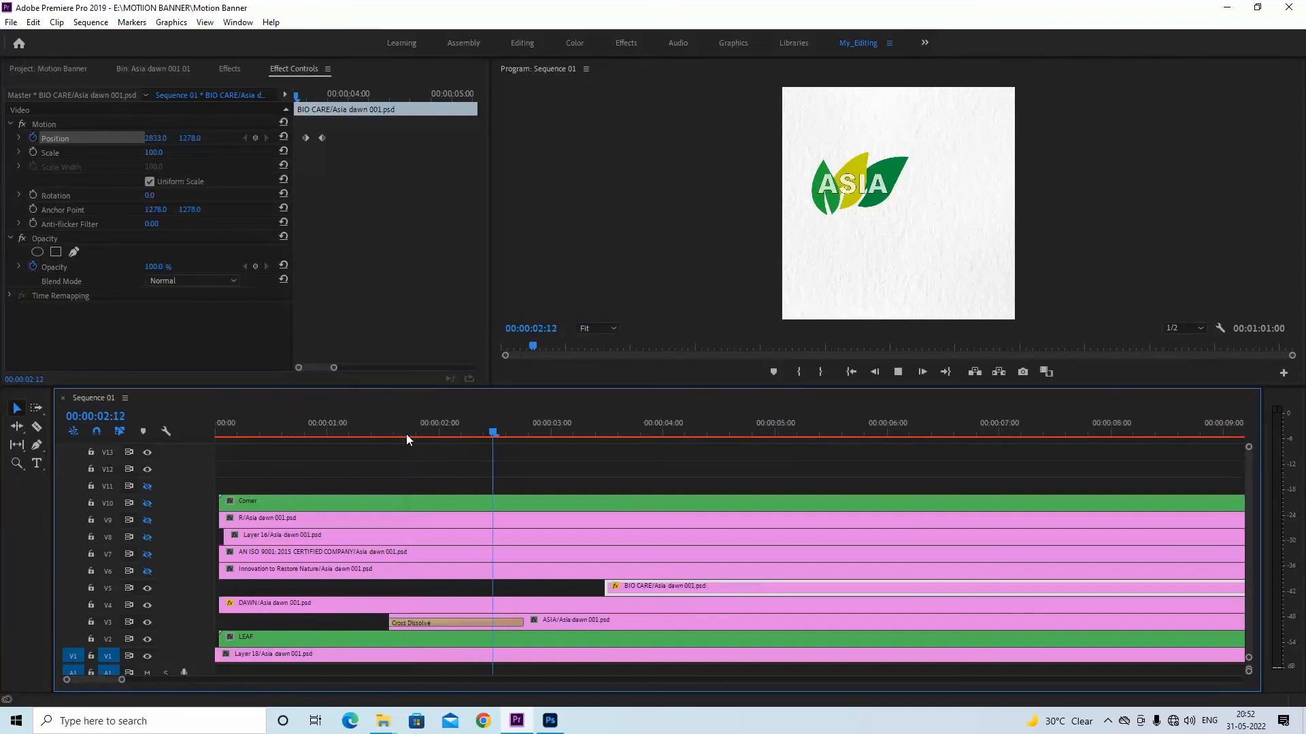
key(space)
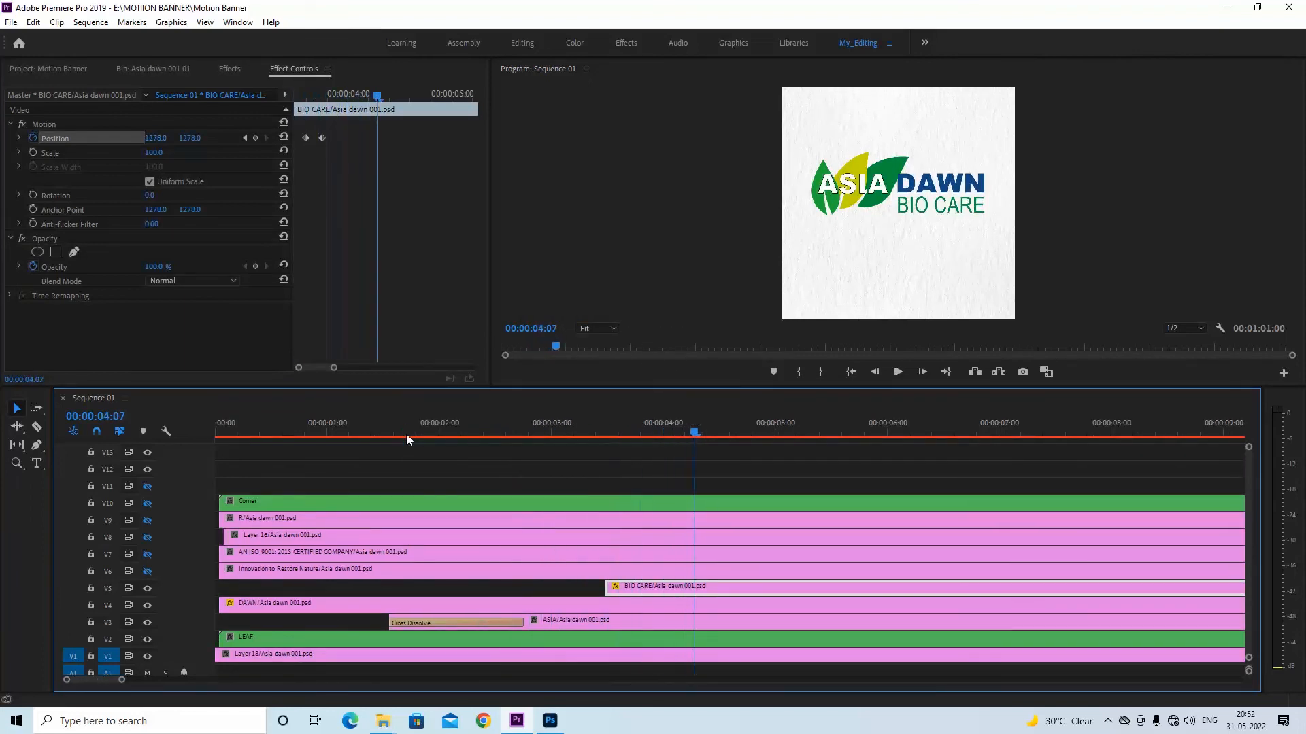
Apply Ease In temporal interpolation to both BIO CARE Position keyframes
drag(332, 133, 298, 144)
right_click(321, 138)
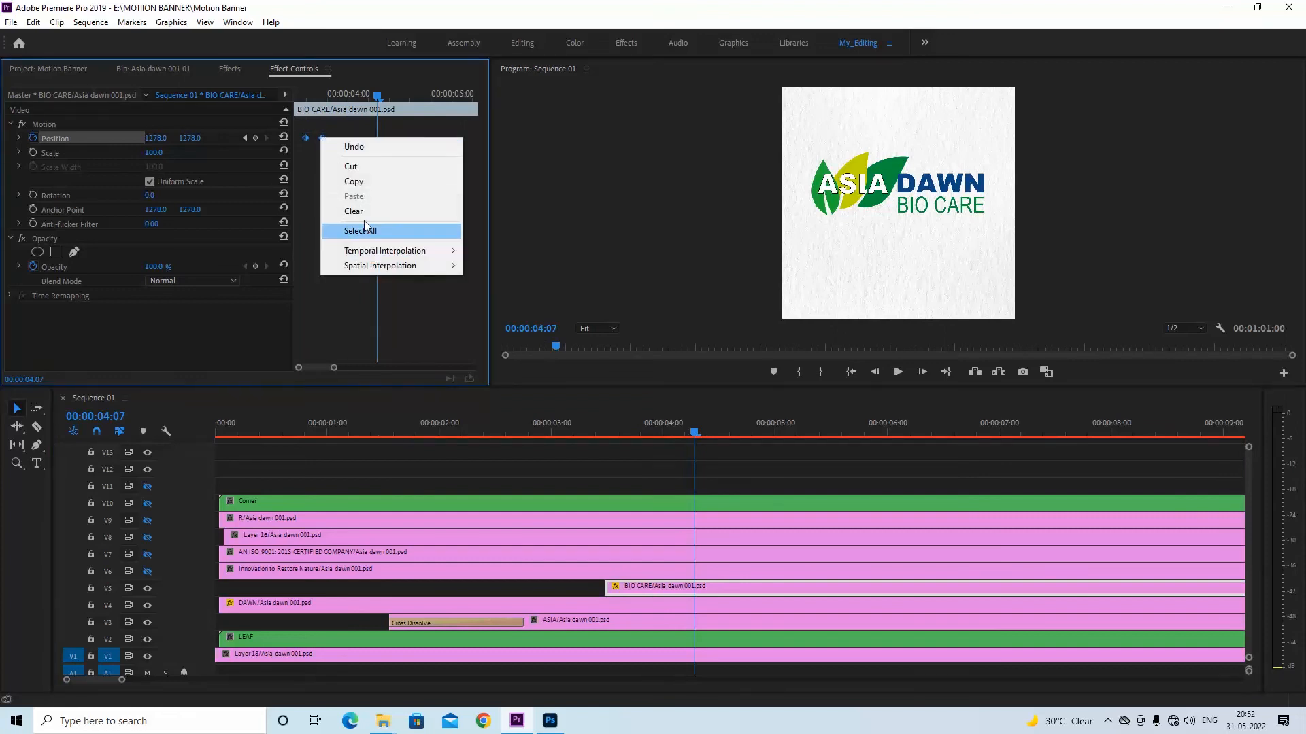
mouse_move(422, 256)
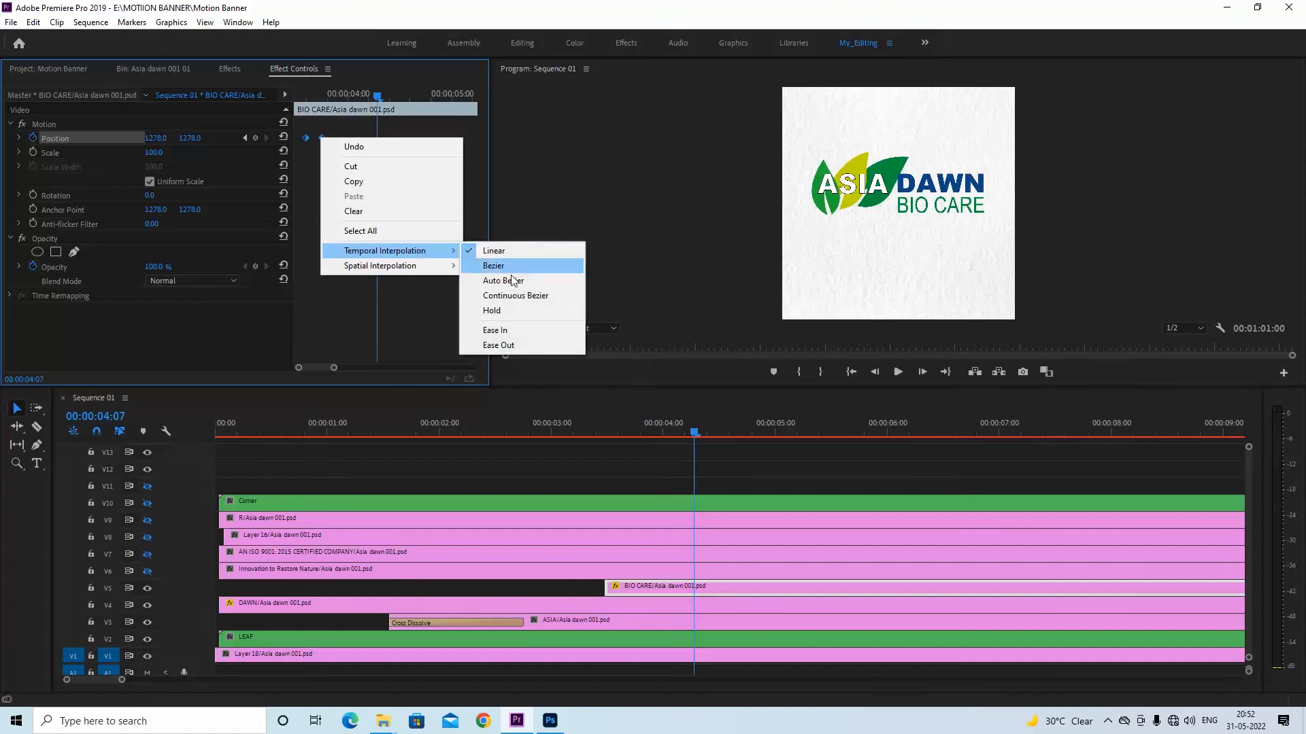
click(499, 331)
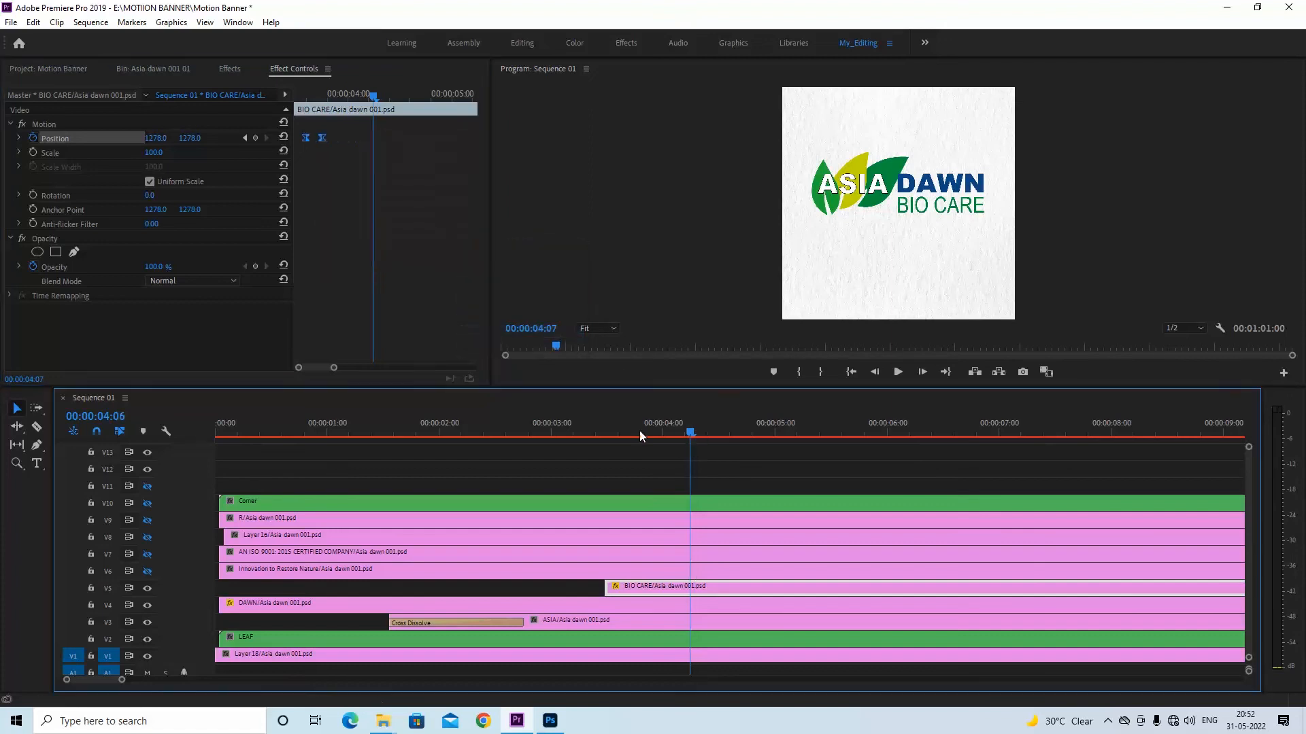
Play back the BIO CARE slide-in up to 00:00:04:09 and save the project
click(533, 435)
key(space)
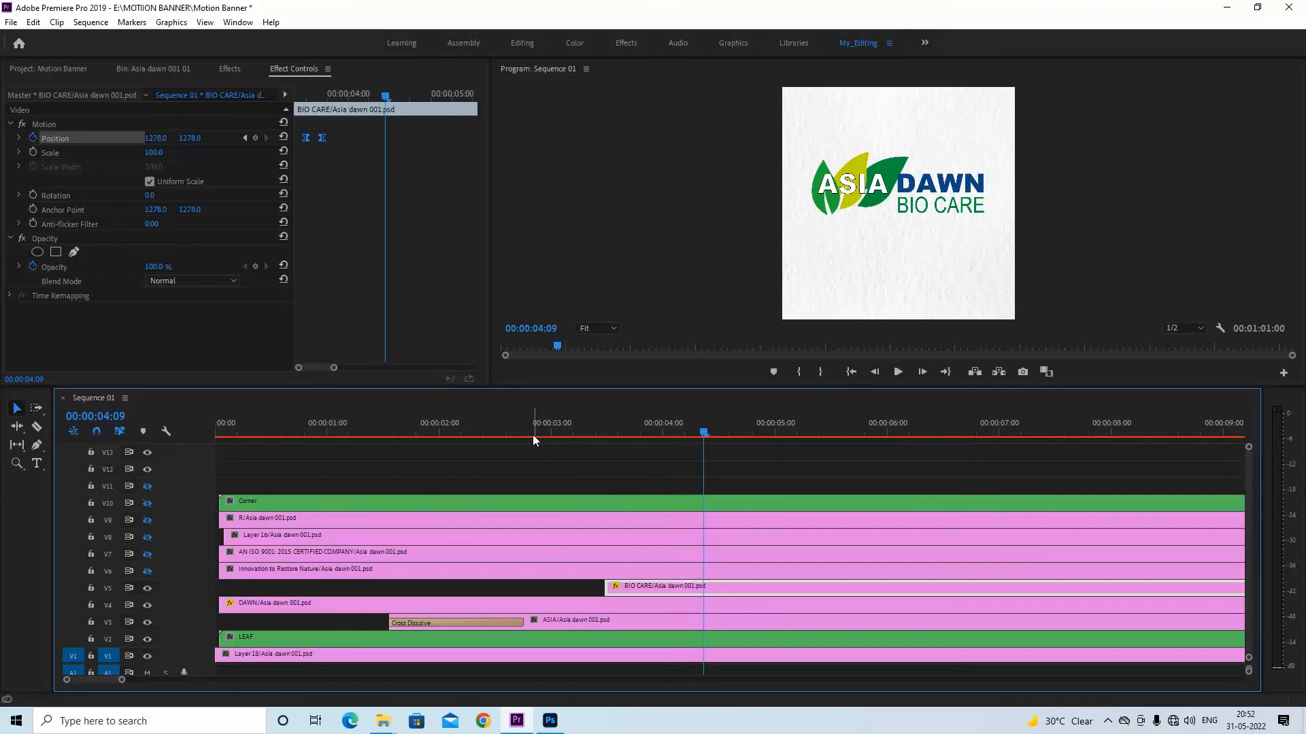
key(ctrl+s)
Turn on the V6 track output and shift the Innovation to Restore Nature clip to start shortly after the BIO CARE clip
click(328, 573)
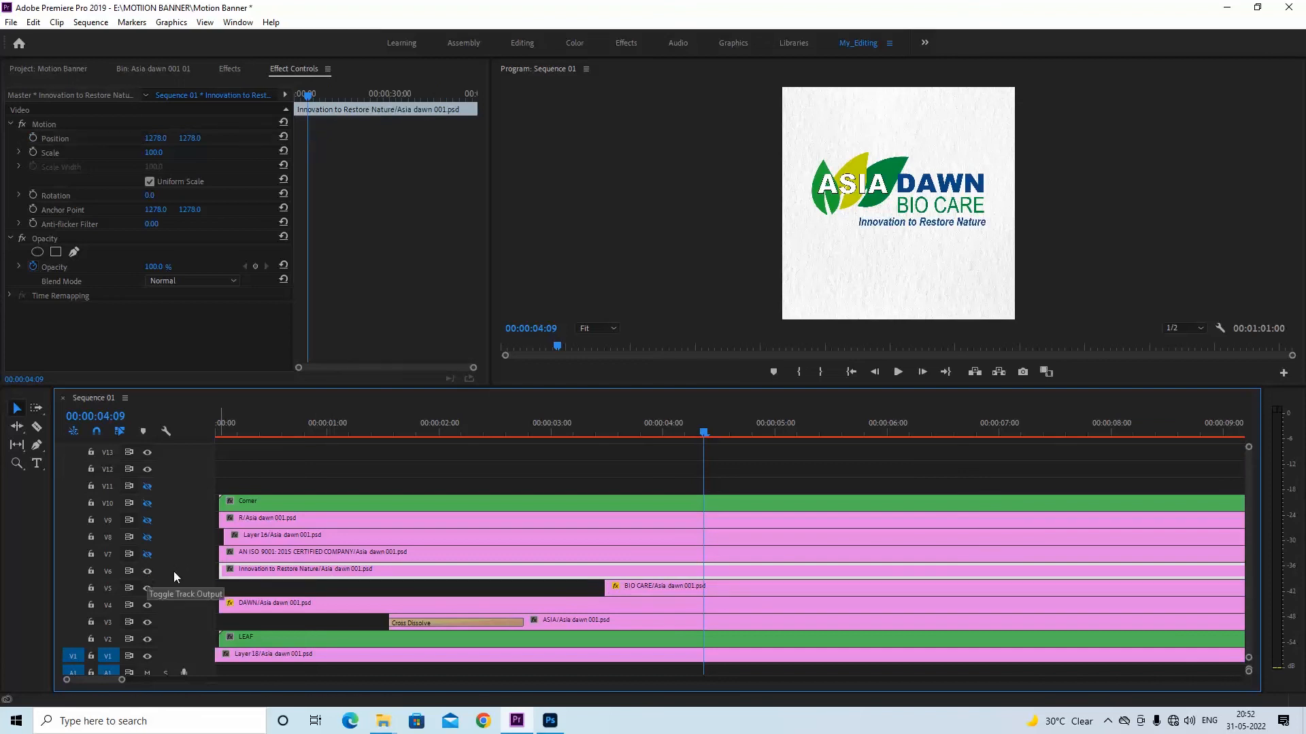
drag(310, 573, 710, 575)
Add a Cross Dissolve to the start of Innovation to Restore Nature, shortened to end at 00:00:04:10, and scrub through the fade
click(230, 69)
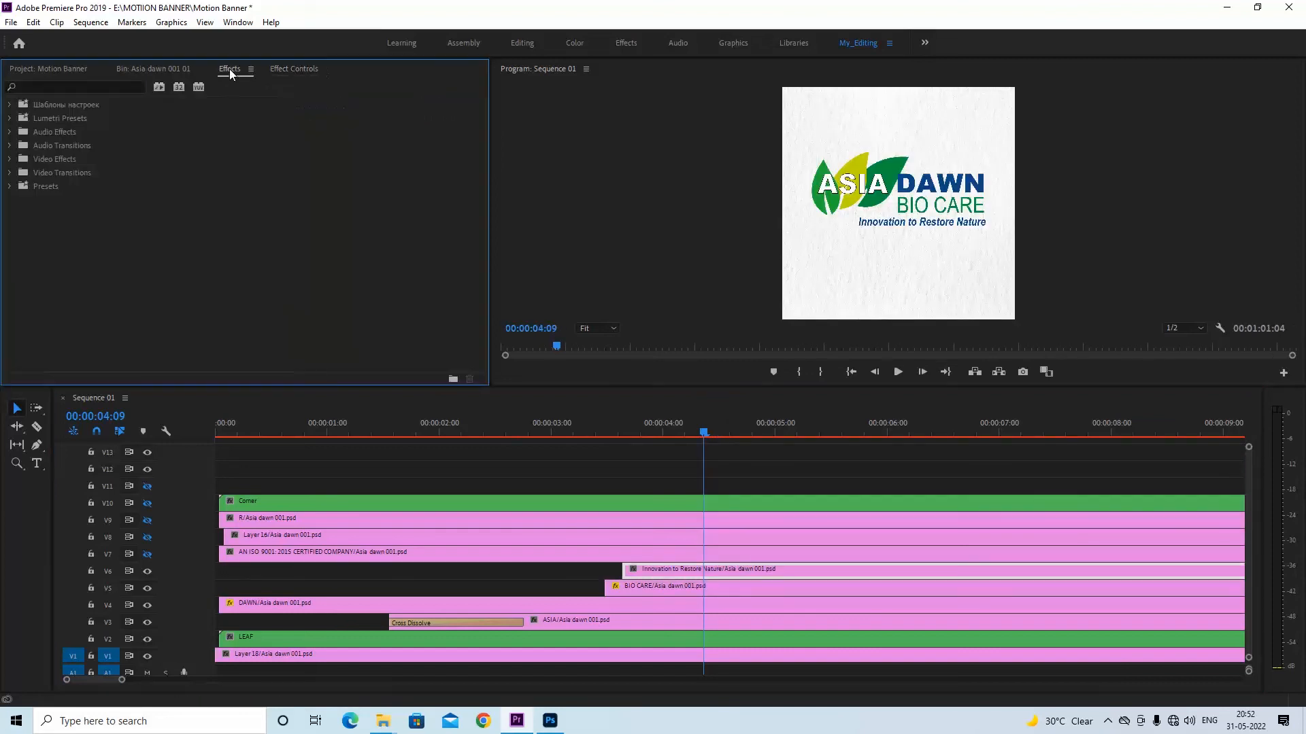
click(9, 176)
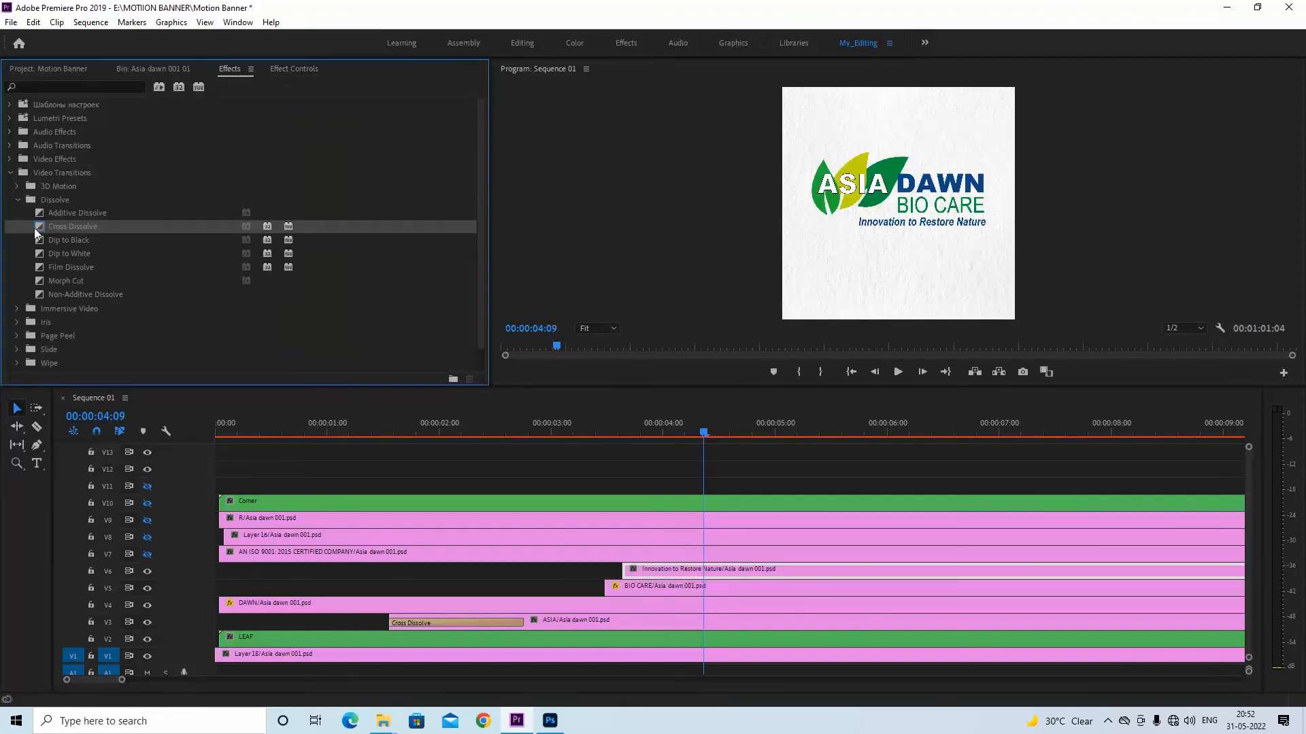
drag(35, 232, 632, 572)
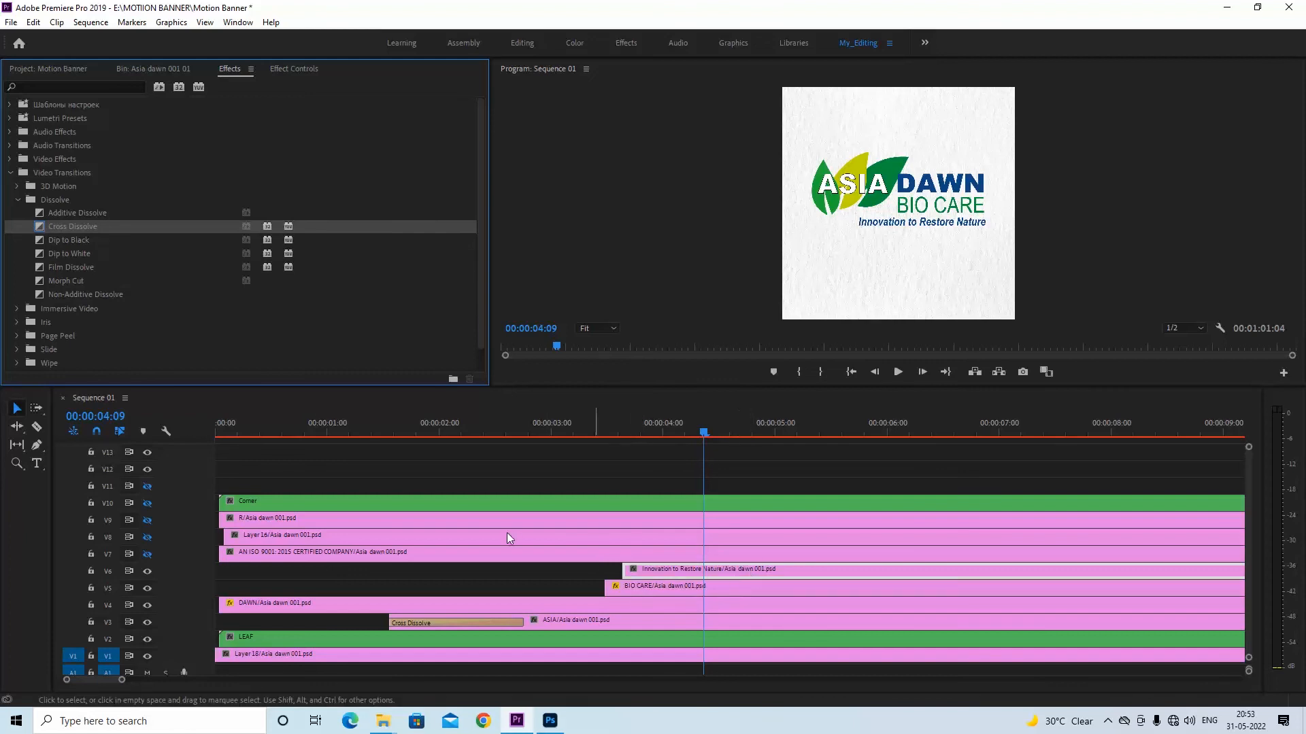
drag(63, 227, 632, 572)
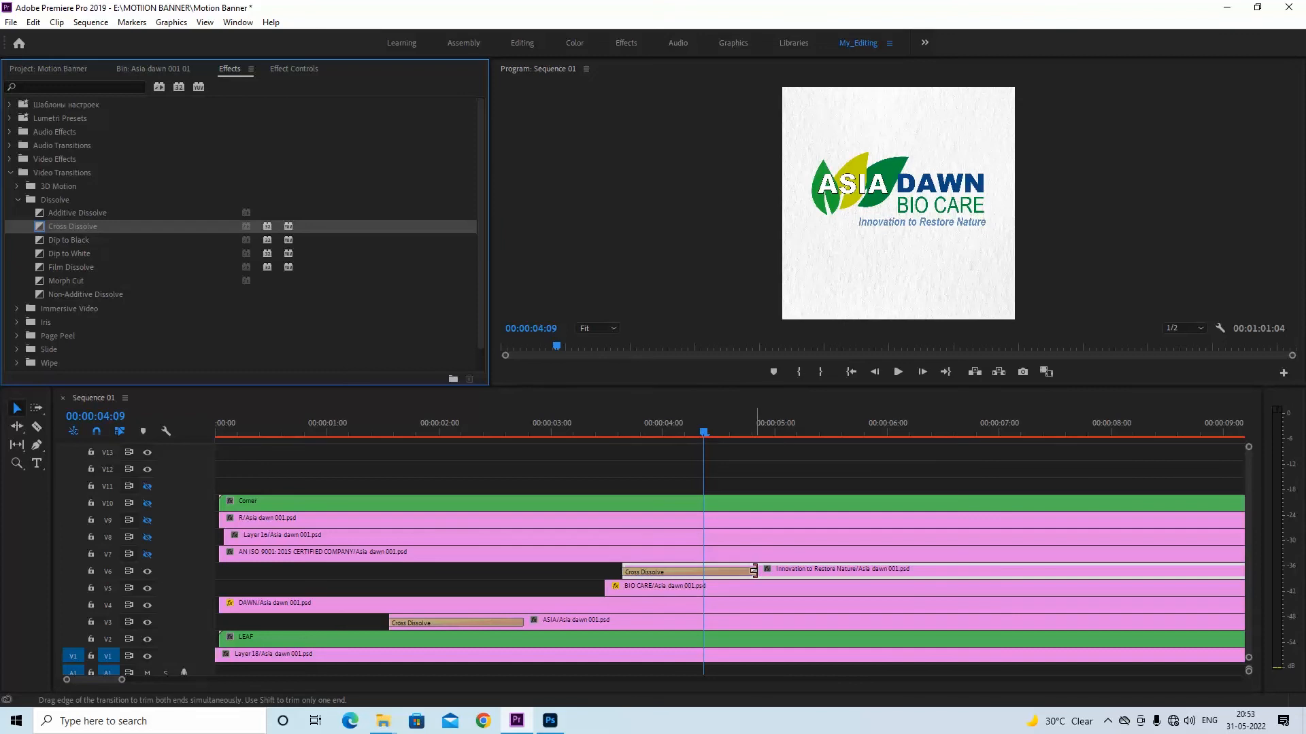
drag(753, 570, 707, 570)
click(636, 433)
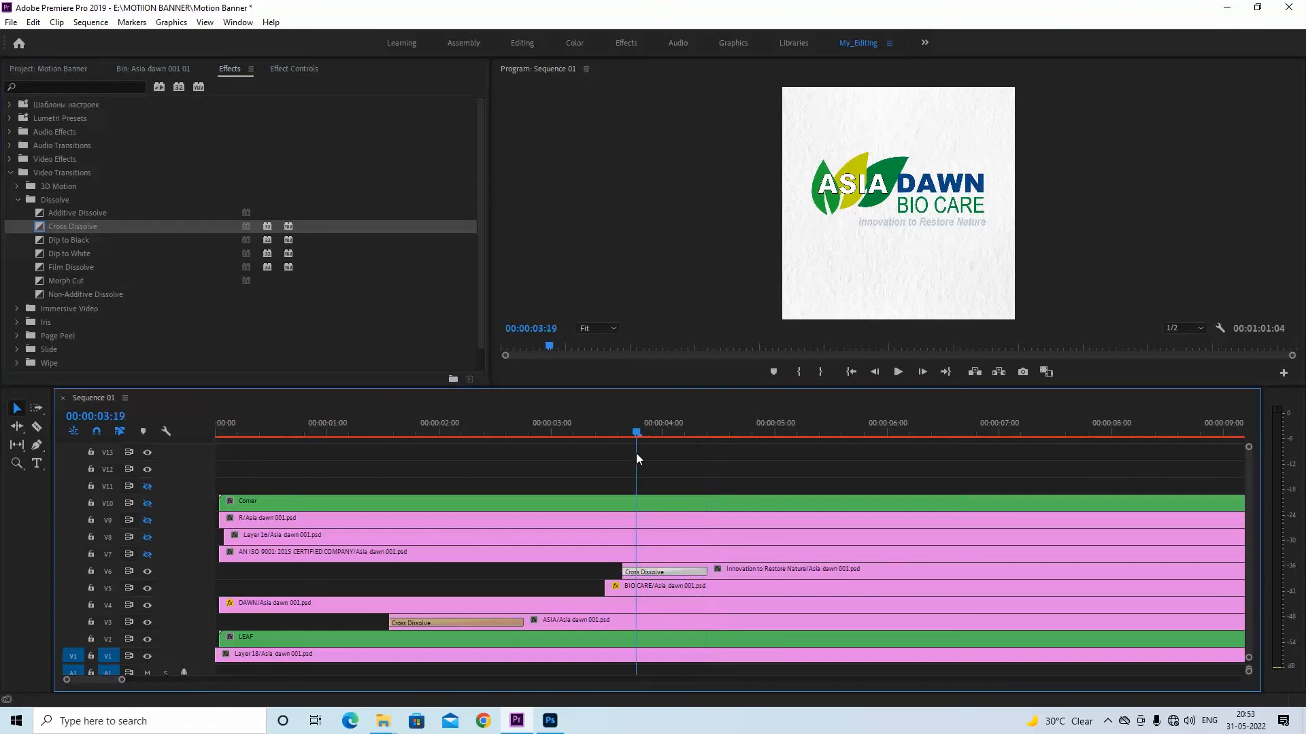
drag(635, 453, 709, 457)
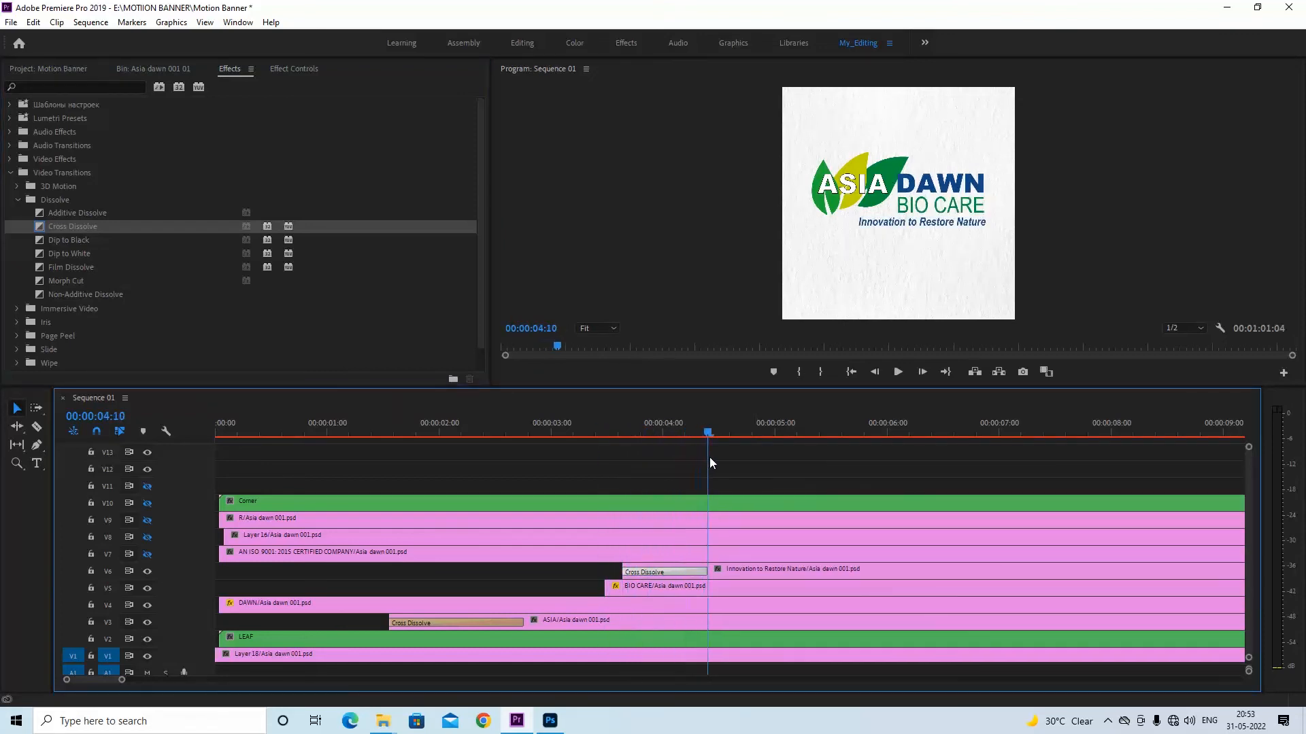
Turn on the V7 track output, split the AN ISO 9001: 2015 CERTIFIED COMPANY clip at 00:00:04:10 and delete the earlier part
click(147, 554)
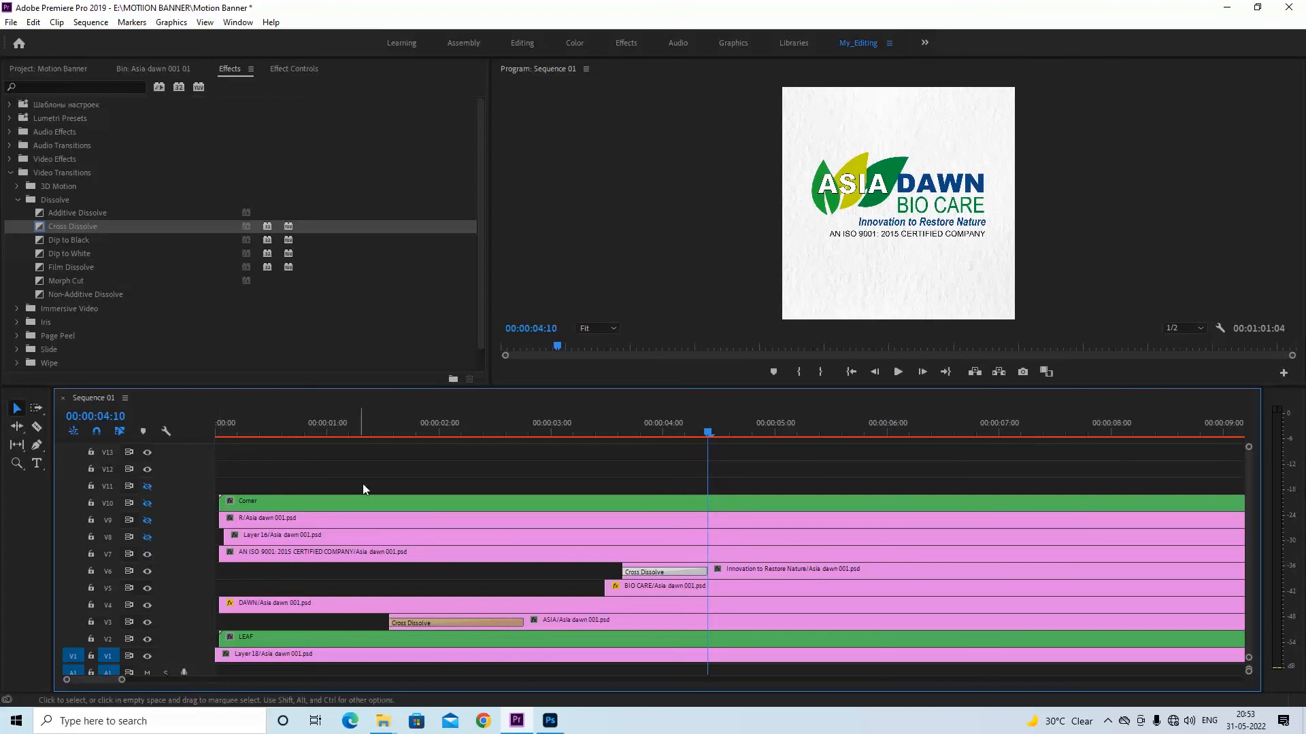
click(701, 553)
key(c)
click(710, 553)
key(v)
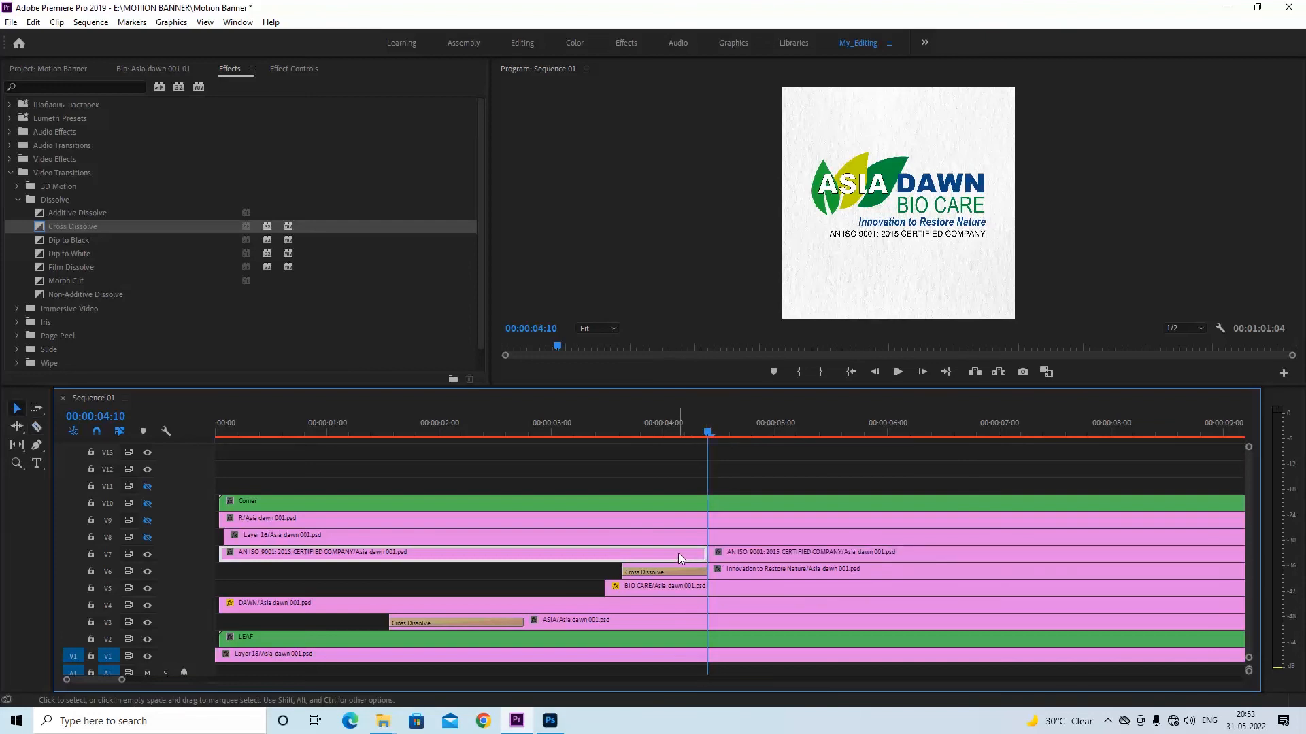
key(Delete)
Add a Cross Dissolve to the start of the AN ISO 9001 clip and shorten it to end shortly after 00:00:05:00
drag(61, 226, 710, 555)
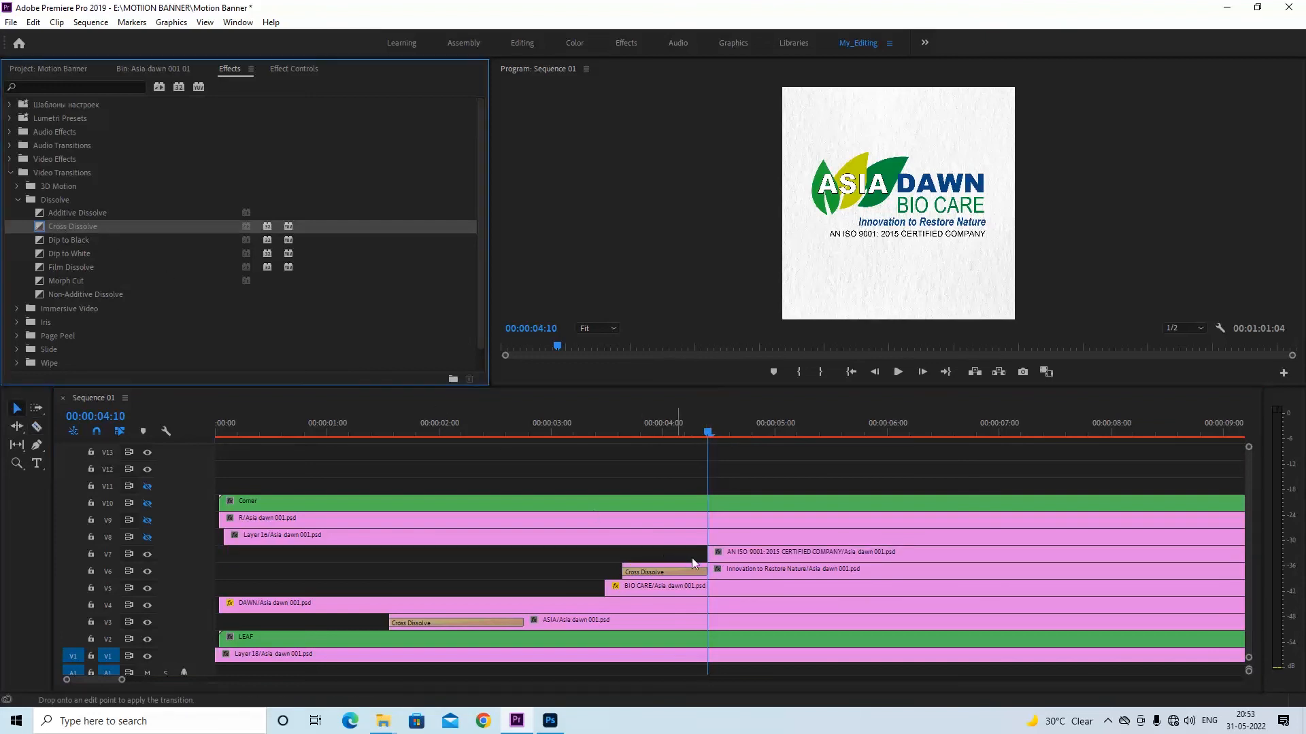
drag(842, 554, 787, 553)
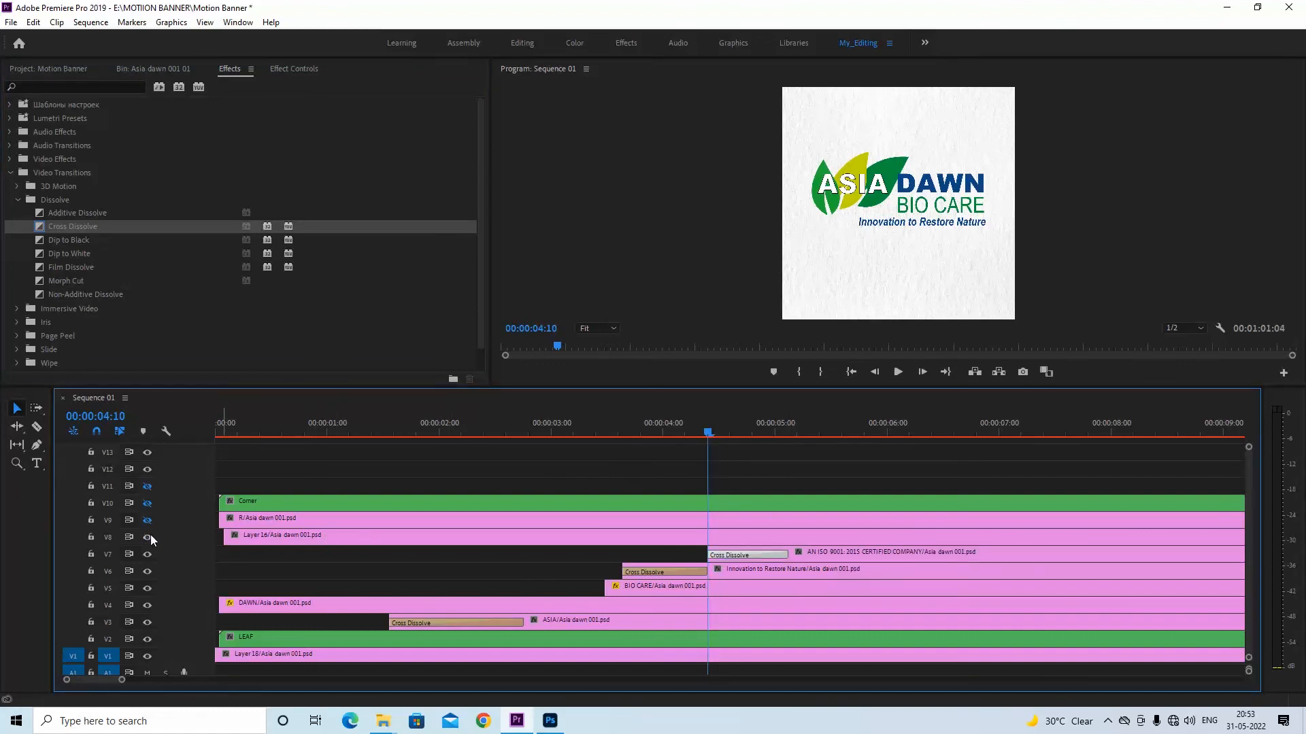
Turn on the V8 and V9 track outputs and nest the R and Layer 16 clips together under the default name
click(149, 536)
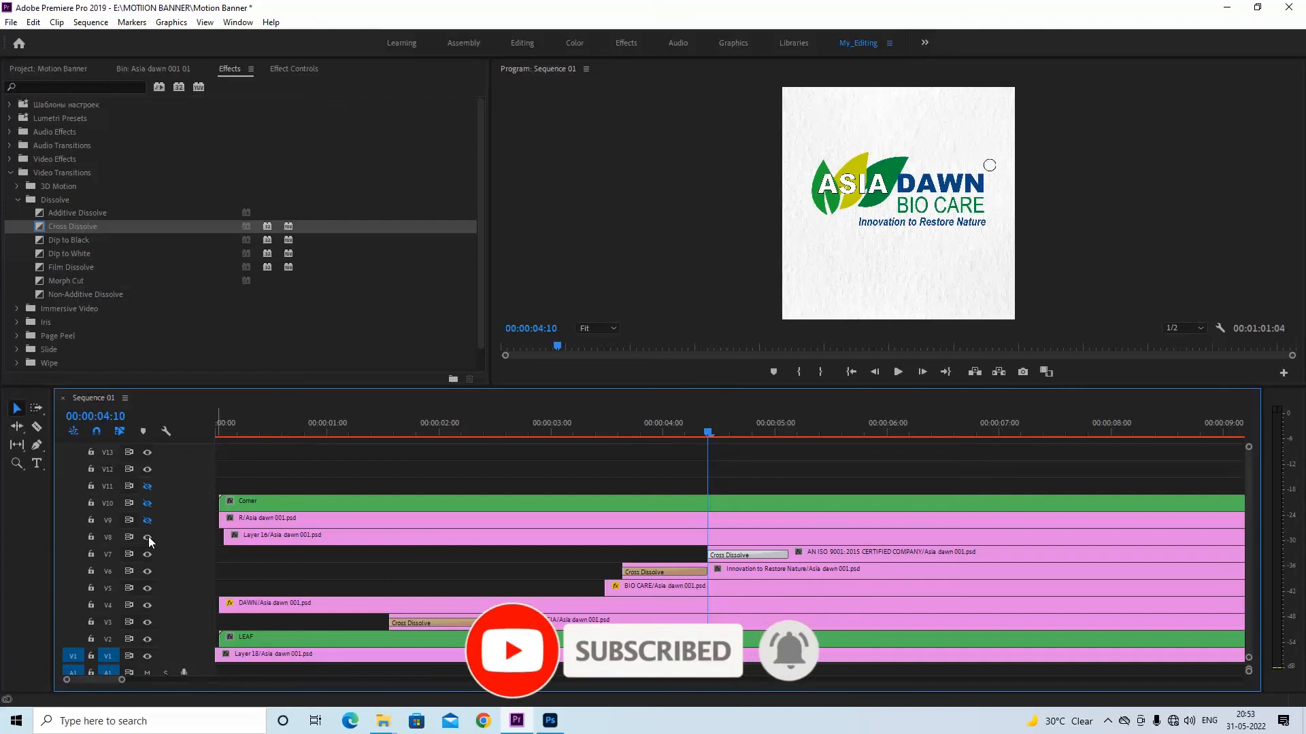
click(148, 520)
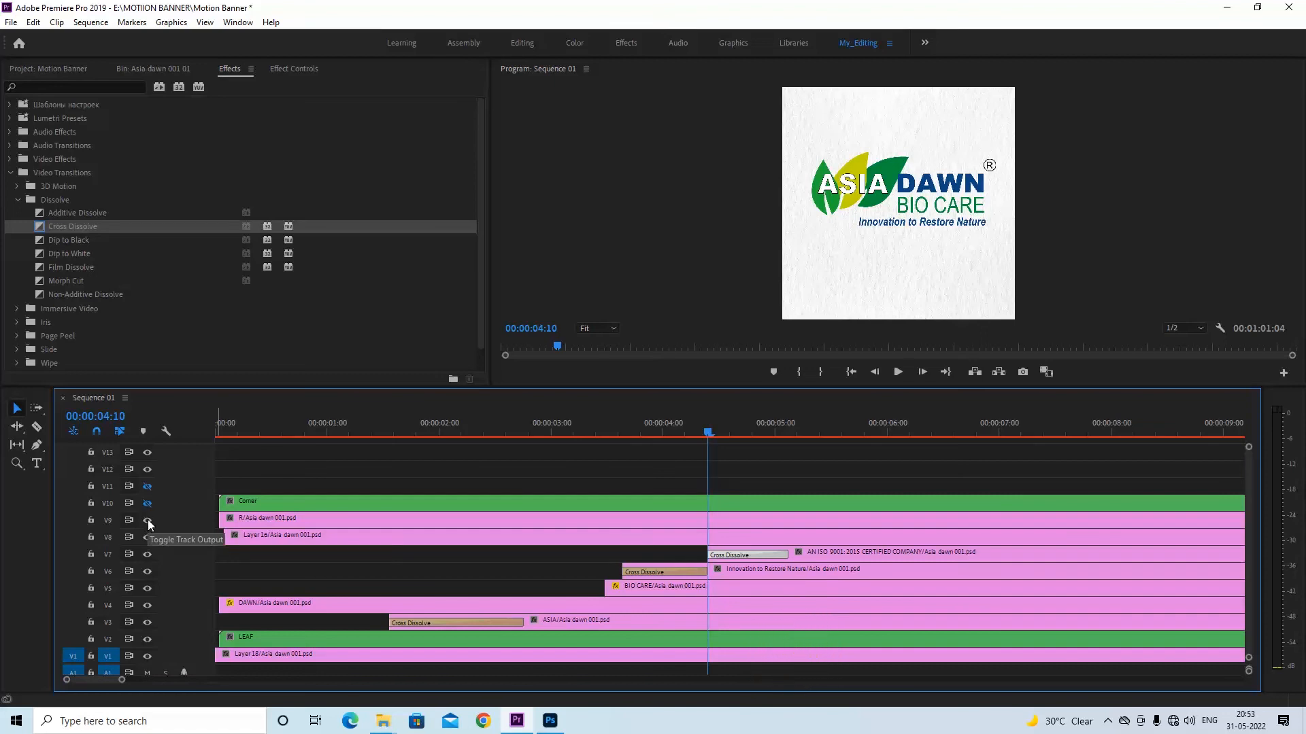
click(296, 523)
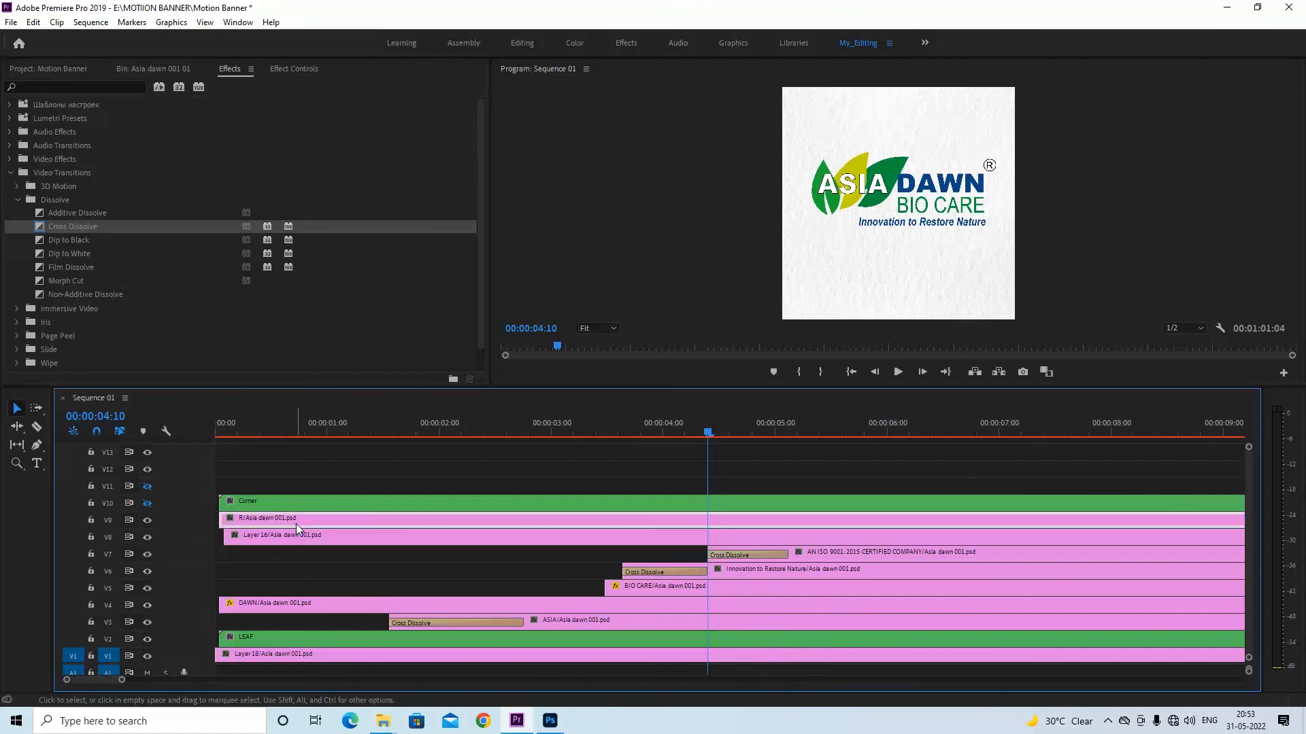
shift+click(299, 528)
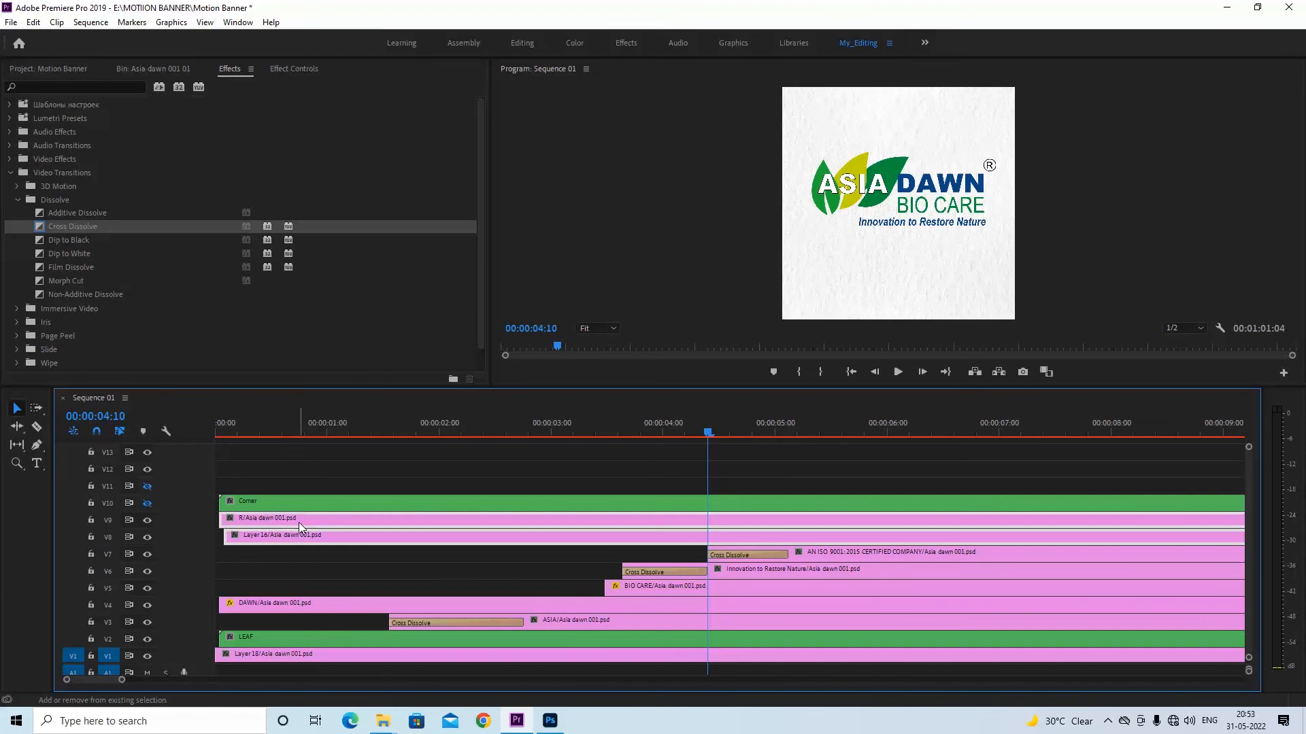
right_click(299, 522)
click(340, 405)
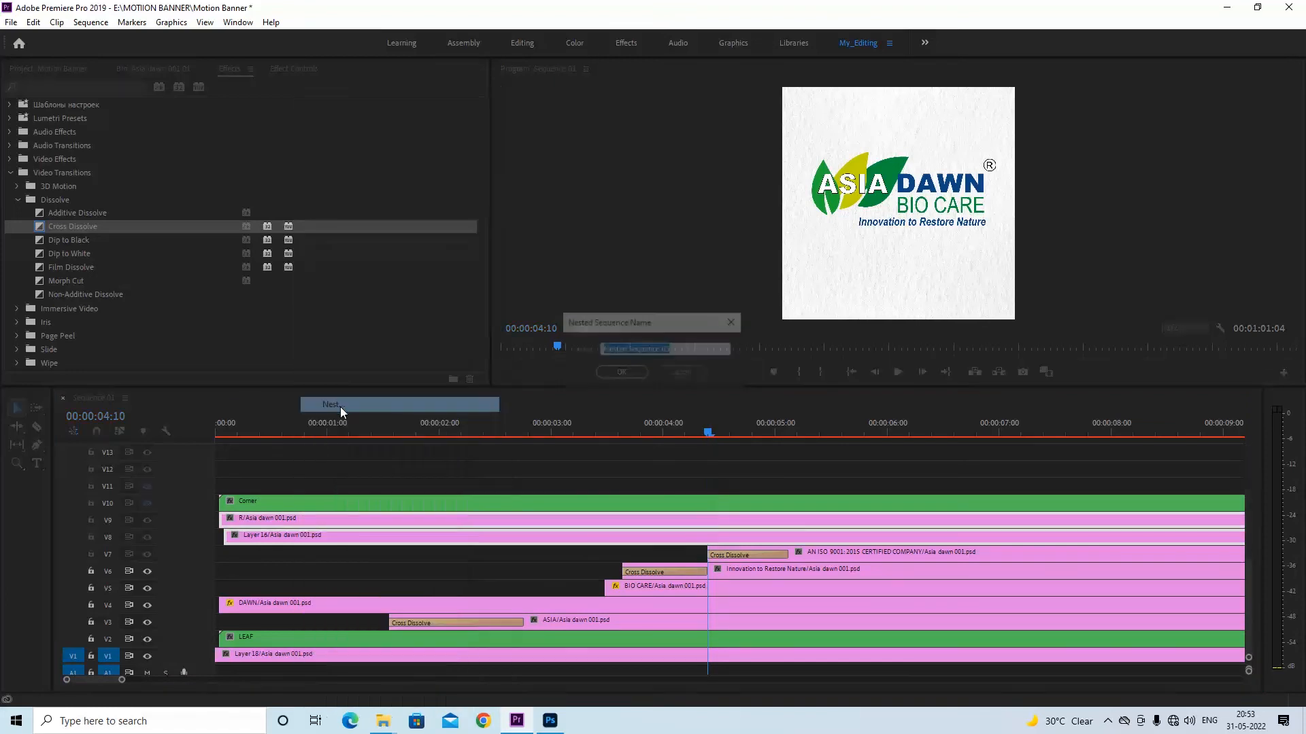
click(621, 374)
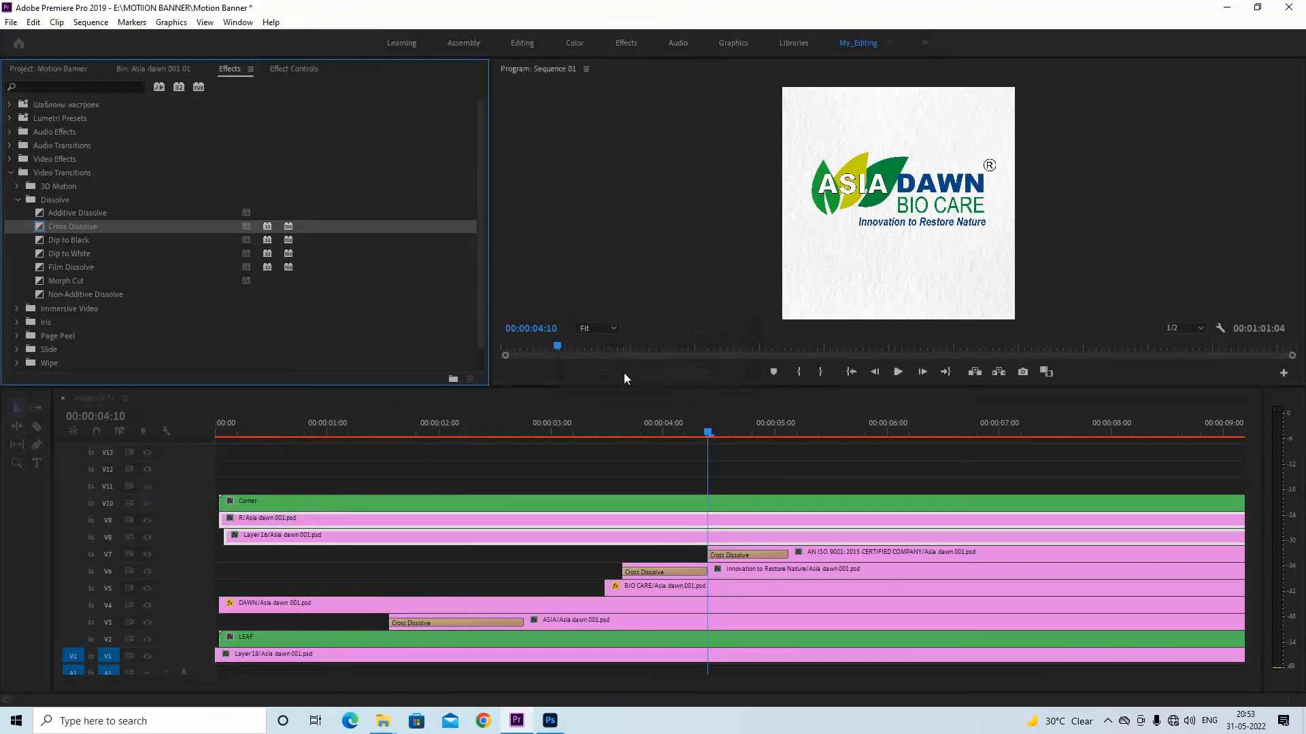
Split the new nested sequence on V8 at 00:00:04:10 and delete the part before the cut
click(718, 537)
key(c)
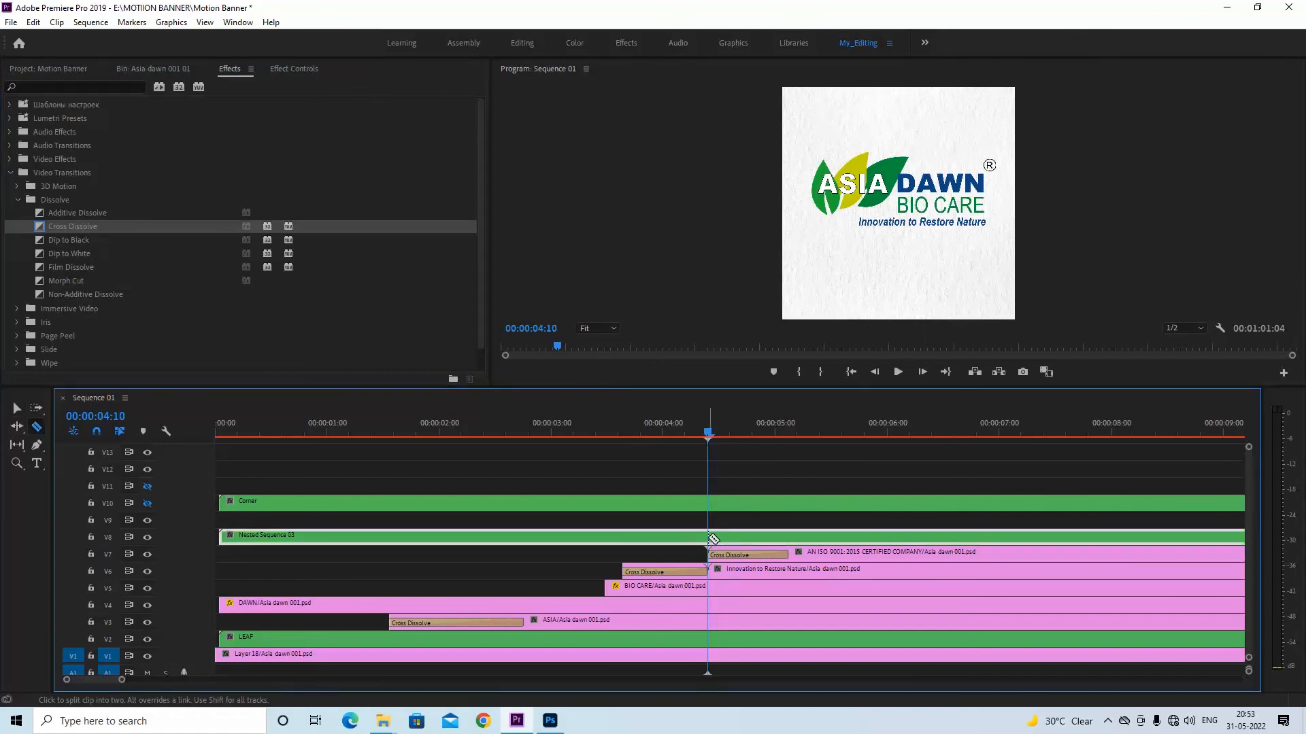
click(709, 537)
key(v)
key(Delete)
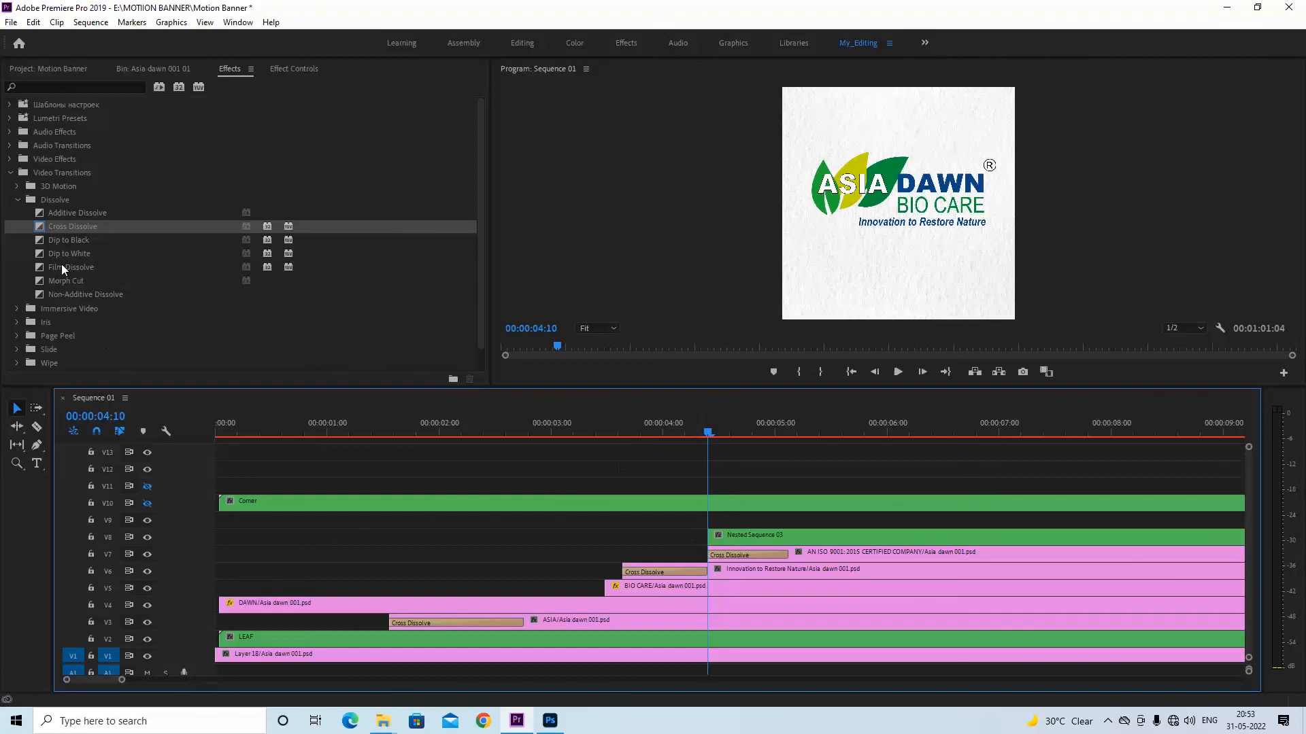
Add a Cross Dissolve to the start of the V8 nested sequence and shorten it to match the AN ISO 9001 clip's dissolve
drag(40, 227, 738, 544)
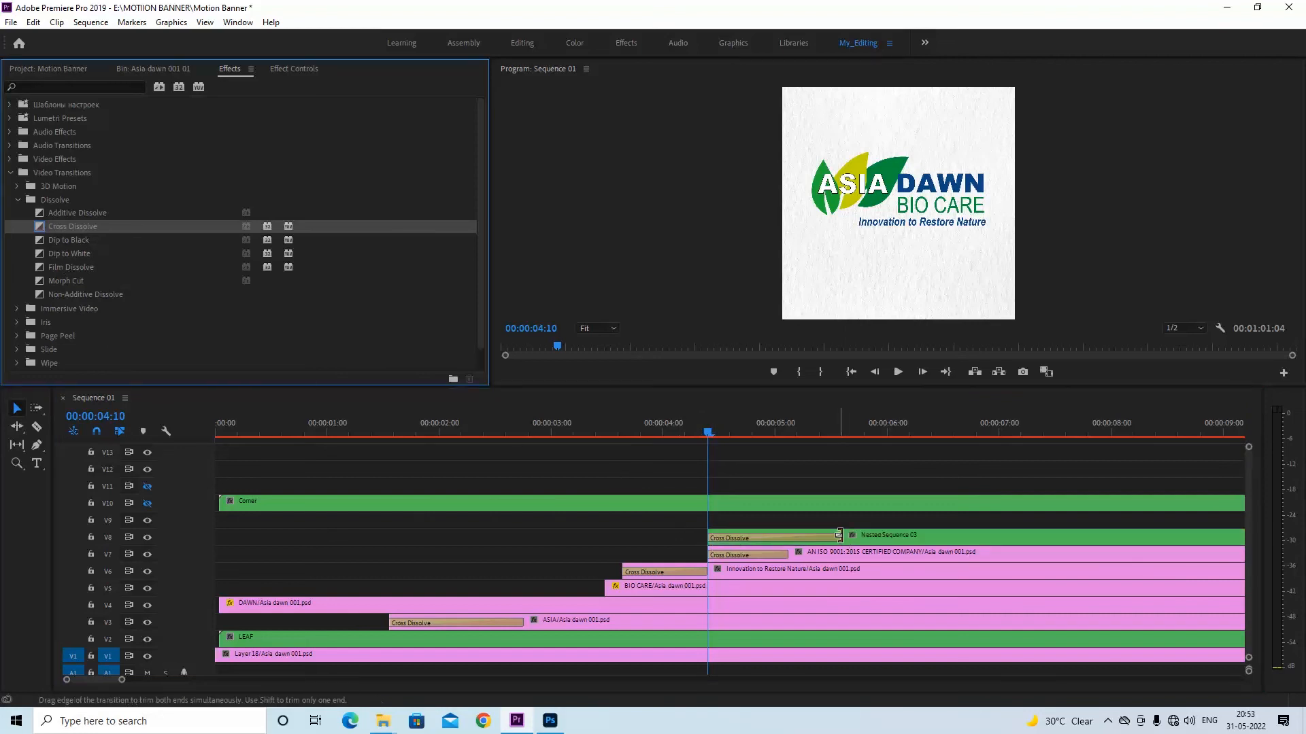
drag(839, 536, 788, 539)
Turn on the V10 track output to show the Corner sequence, return the playhead to 00:00:00:00 and save the project
click(704, 433)
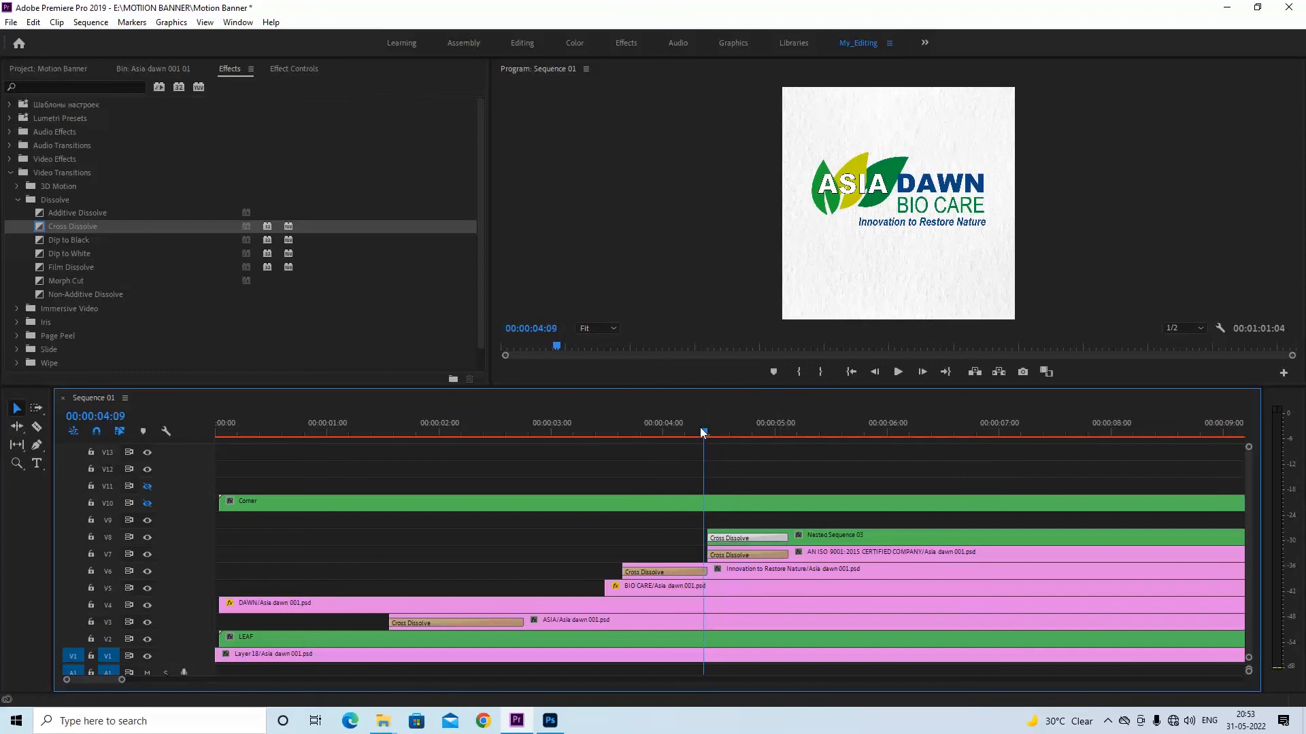
drag(704, 432, 215, 428)
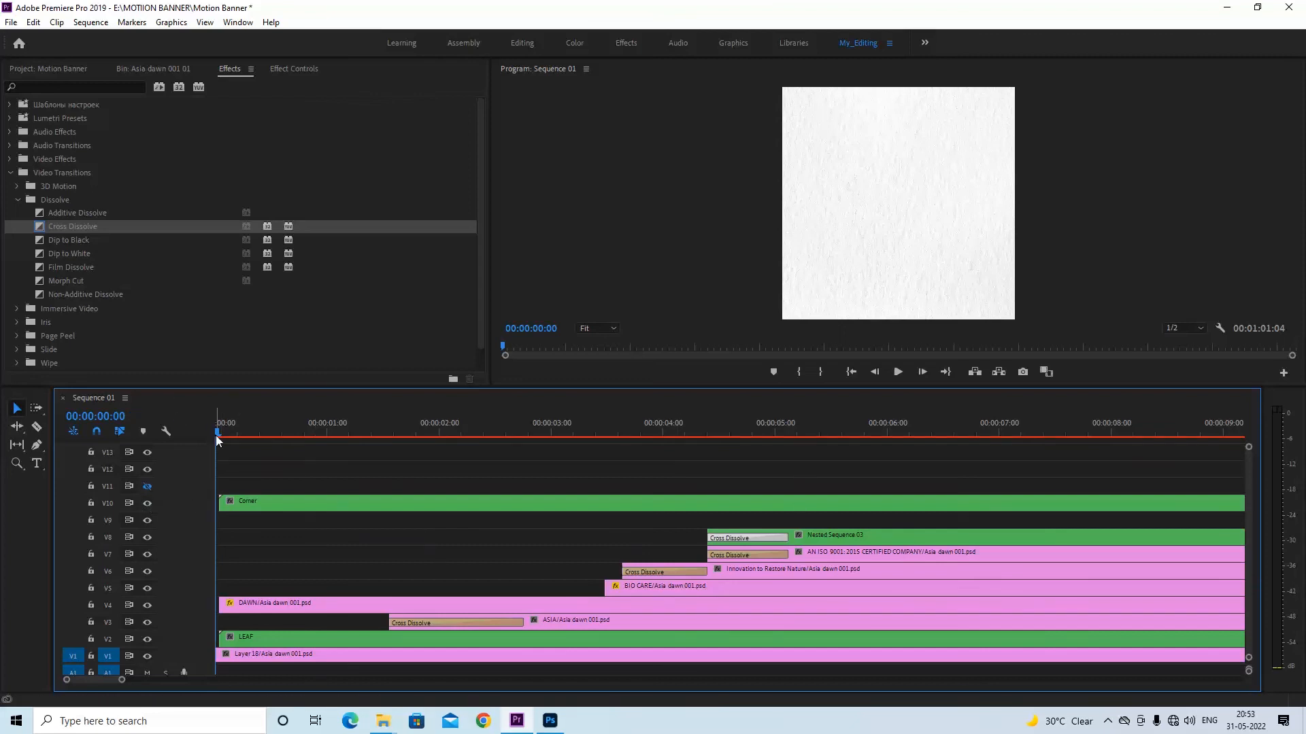
key(ctrl+s)
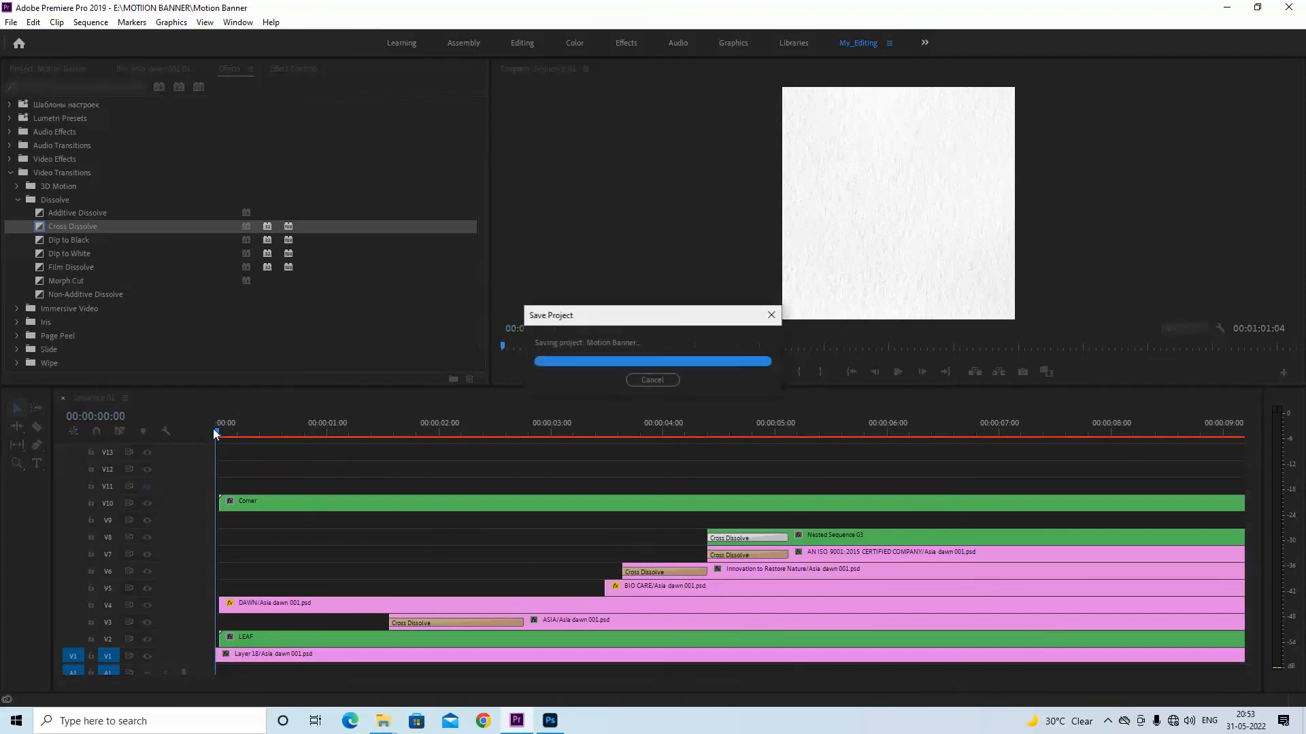
key(minus)
key(minus)
key(minus)
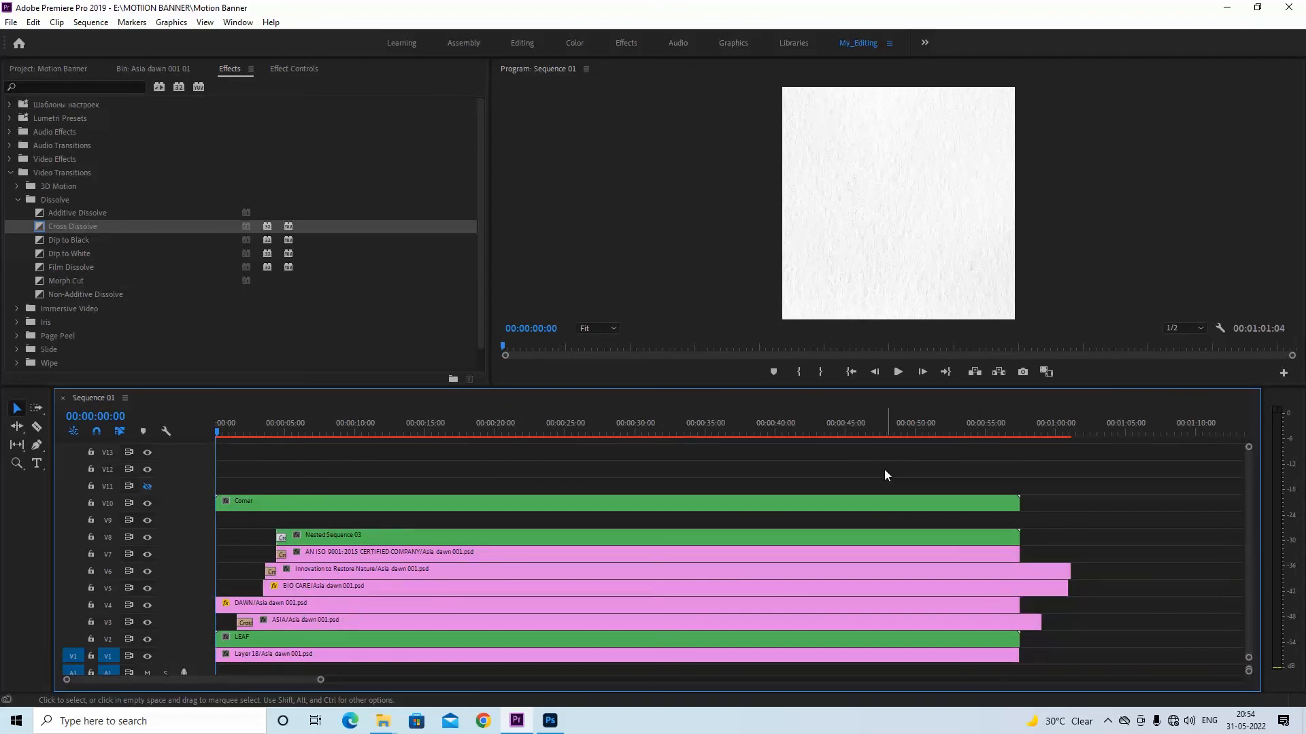
key(equal)
key(equal)
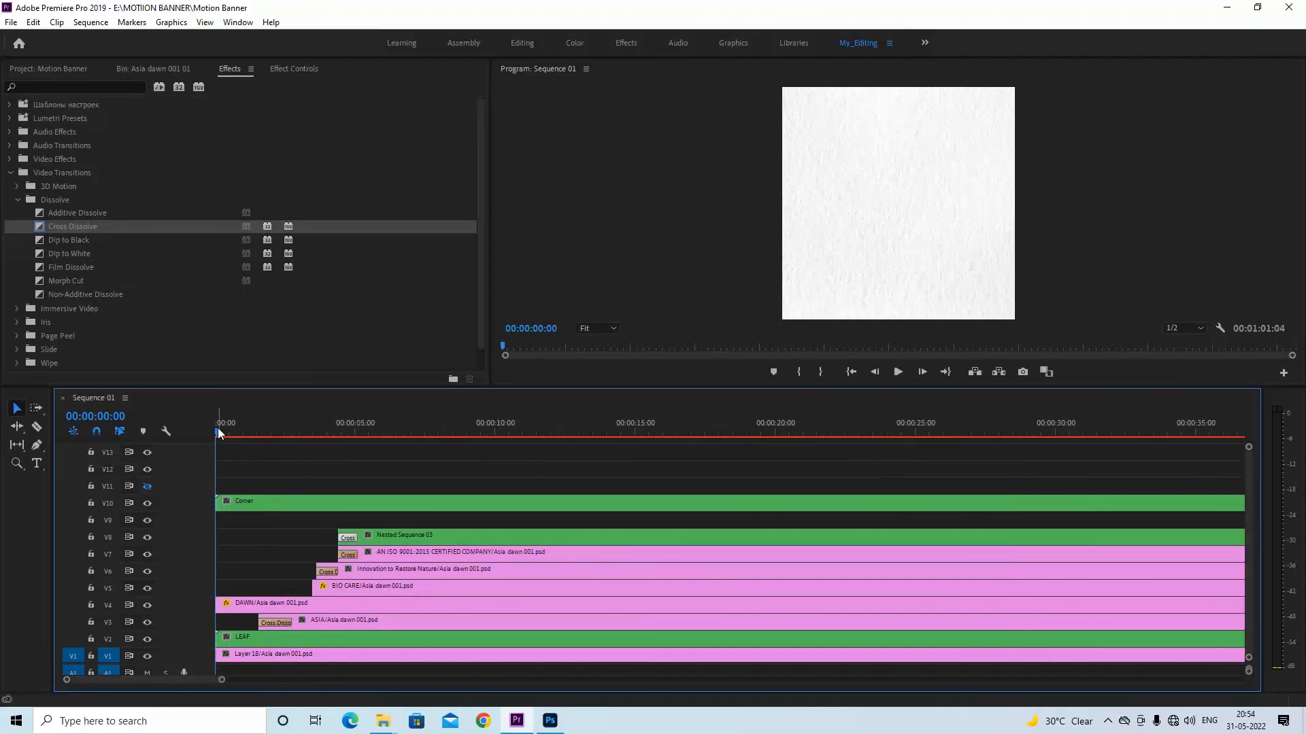
key(ctrl+s)
Mark the Out point at 00:00:07:16, save the project and play the animation from the start
mouse_move(231, 435)
mouse_down()
mouse_move(217, 431)
mouse_move(431, 439)
mouse_up()
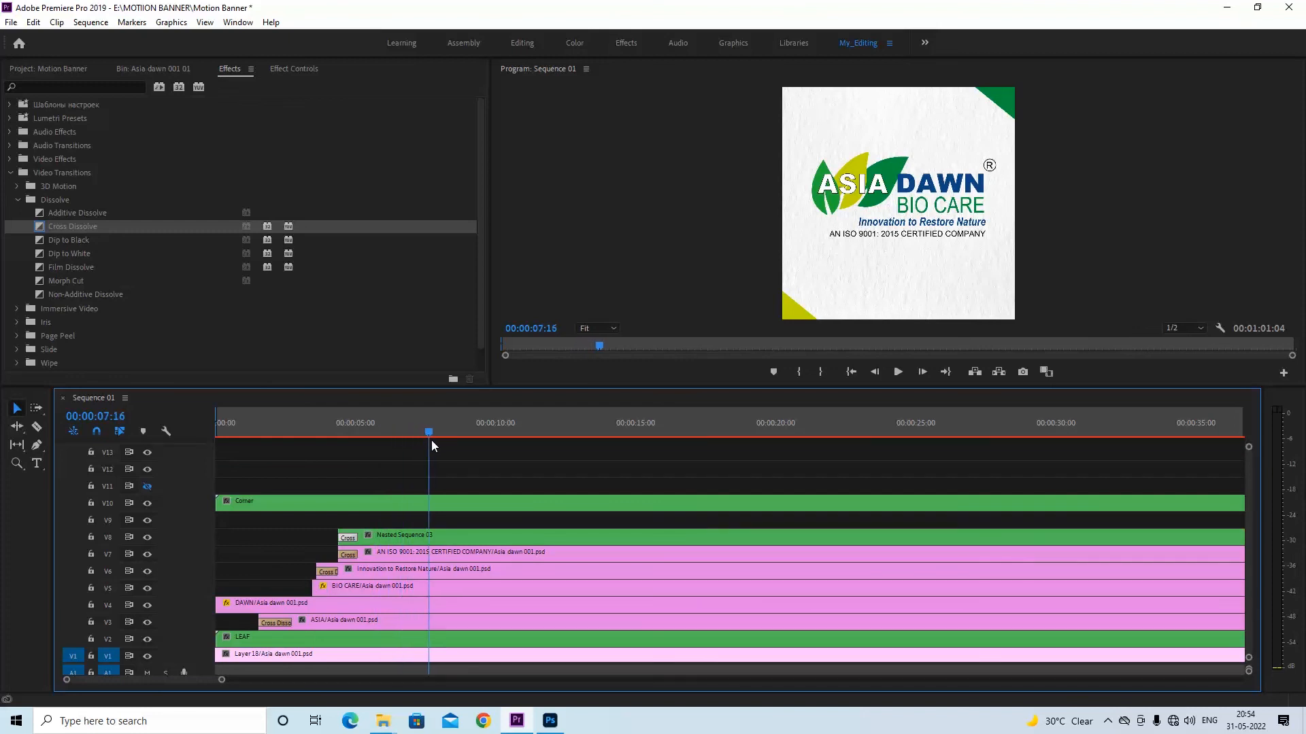
key(o)
key(Home)
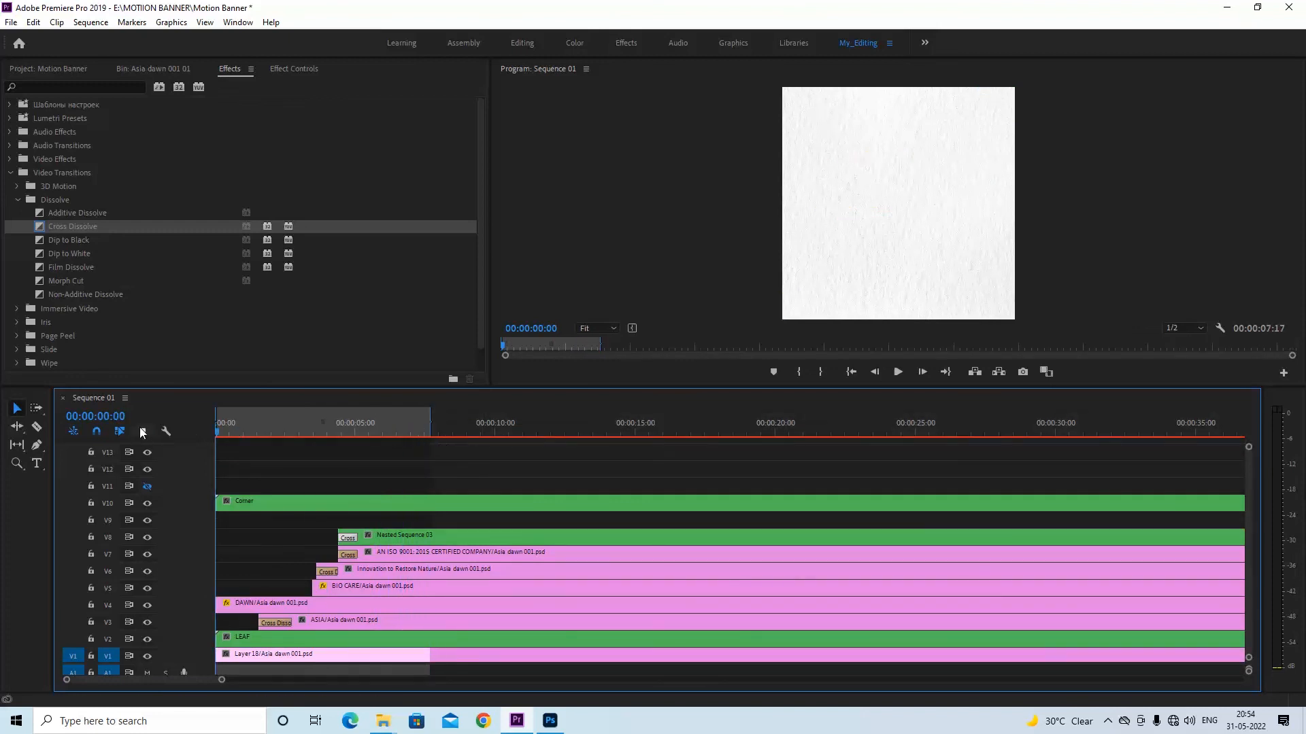
key(ctrl+s)
key(space)
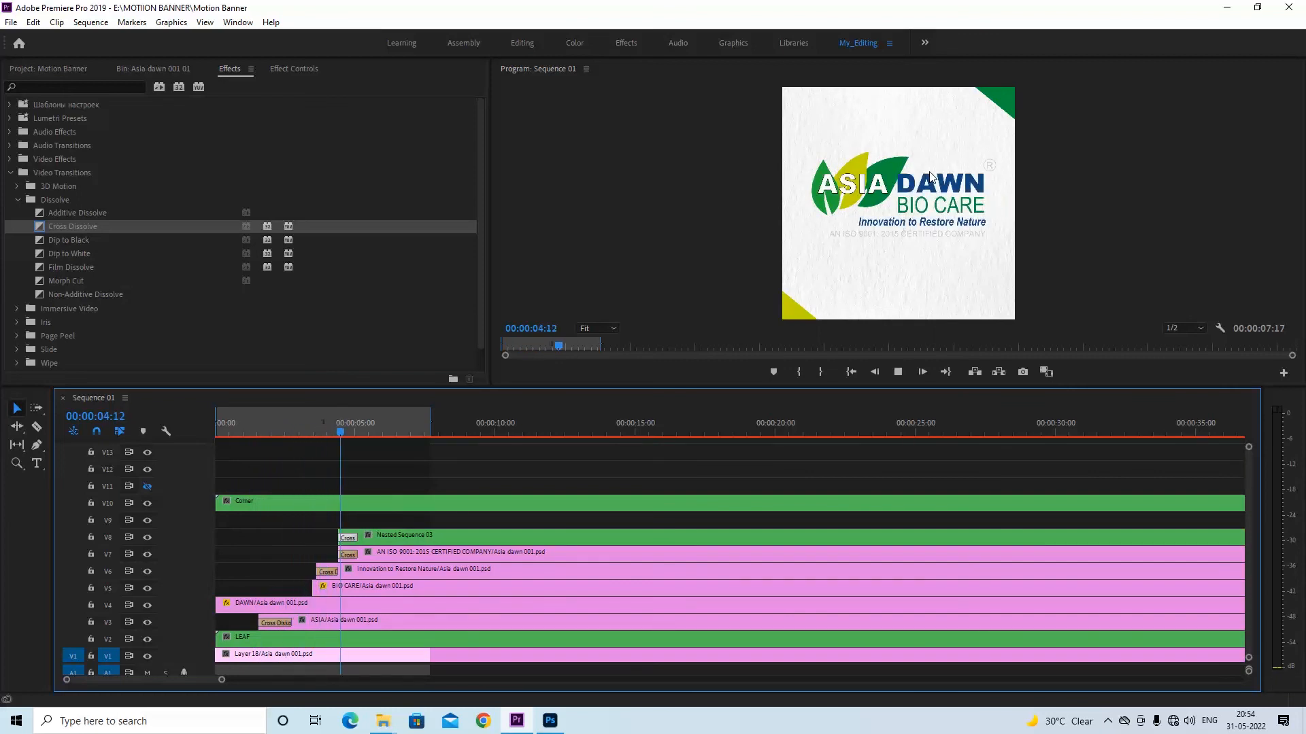
key(space)
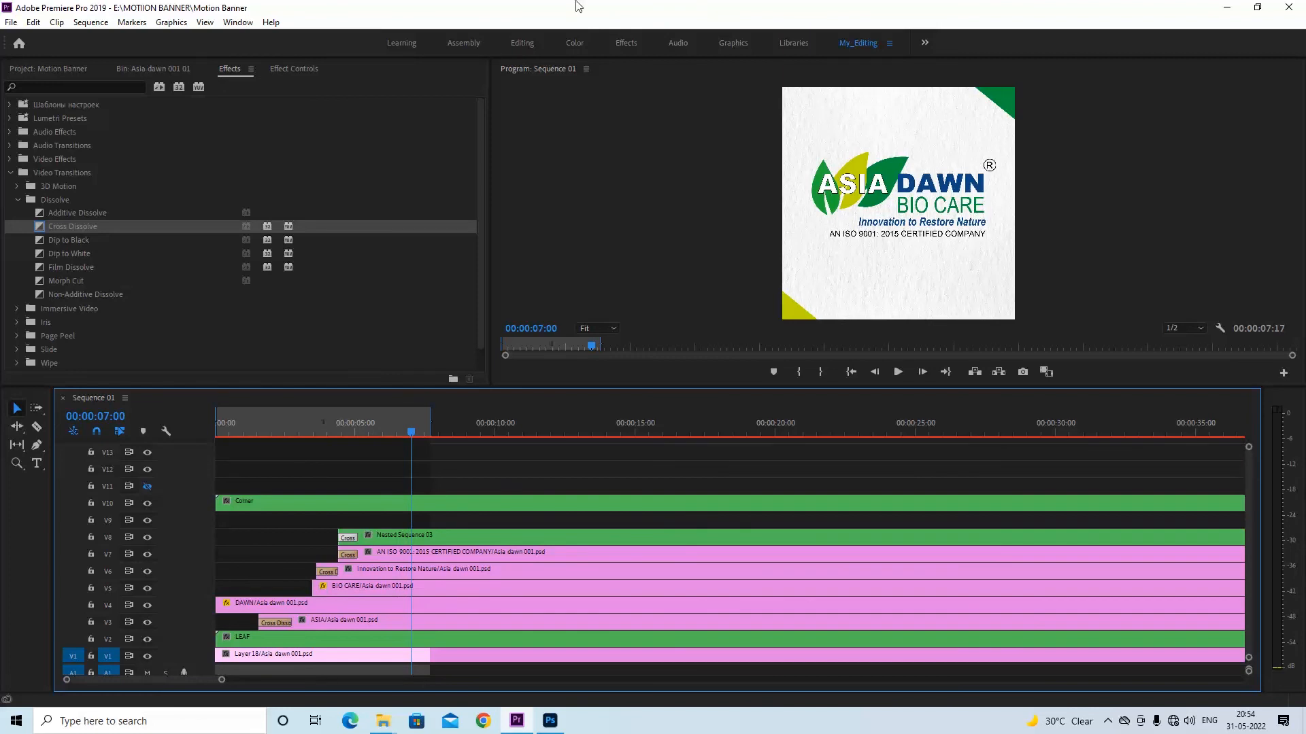
Shift the DAWN clip on V4 to start at about 00:00:01:00 and play back its entrance from 00:00:01:24
drag(271, 425, 294, 422)
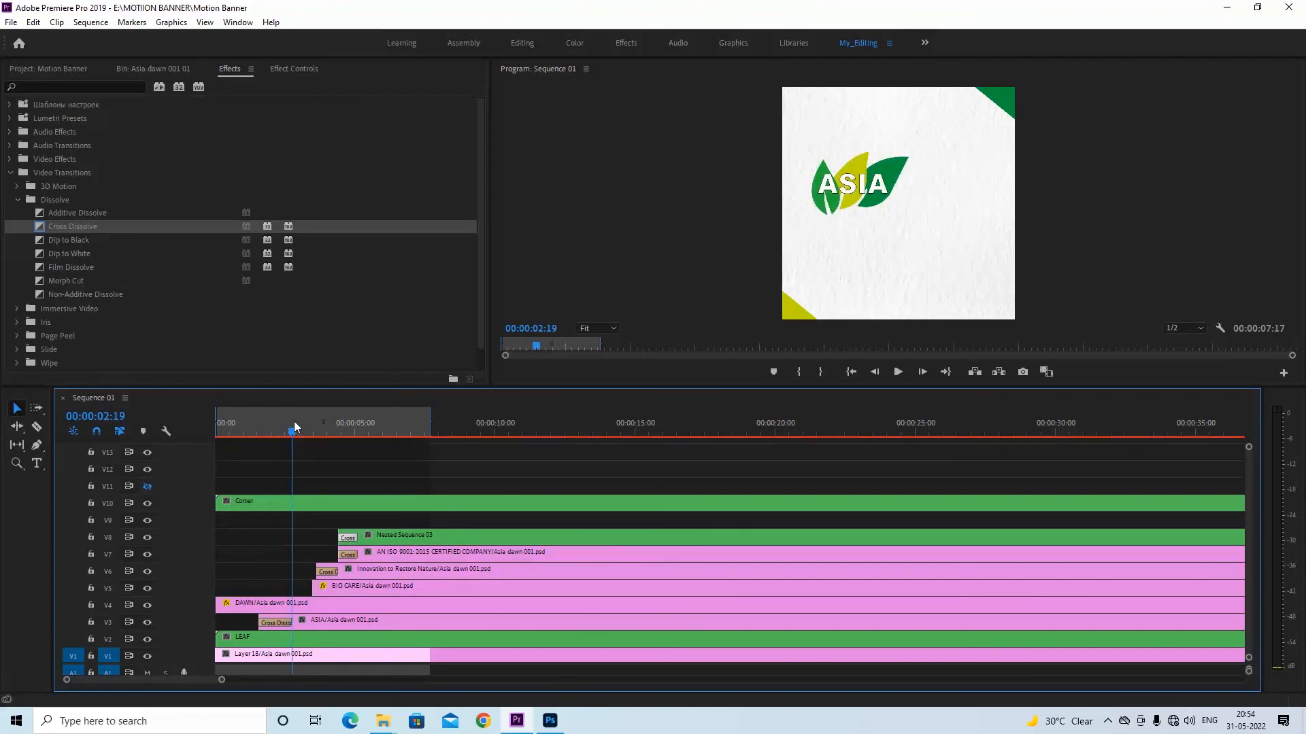
click(352, 607)
drag(352, 606, 323, 612)
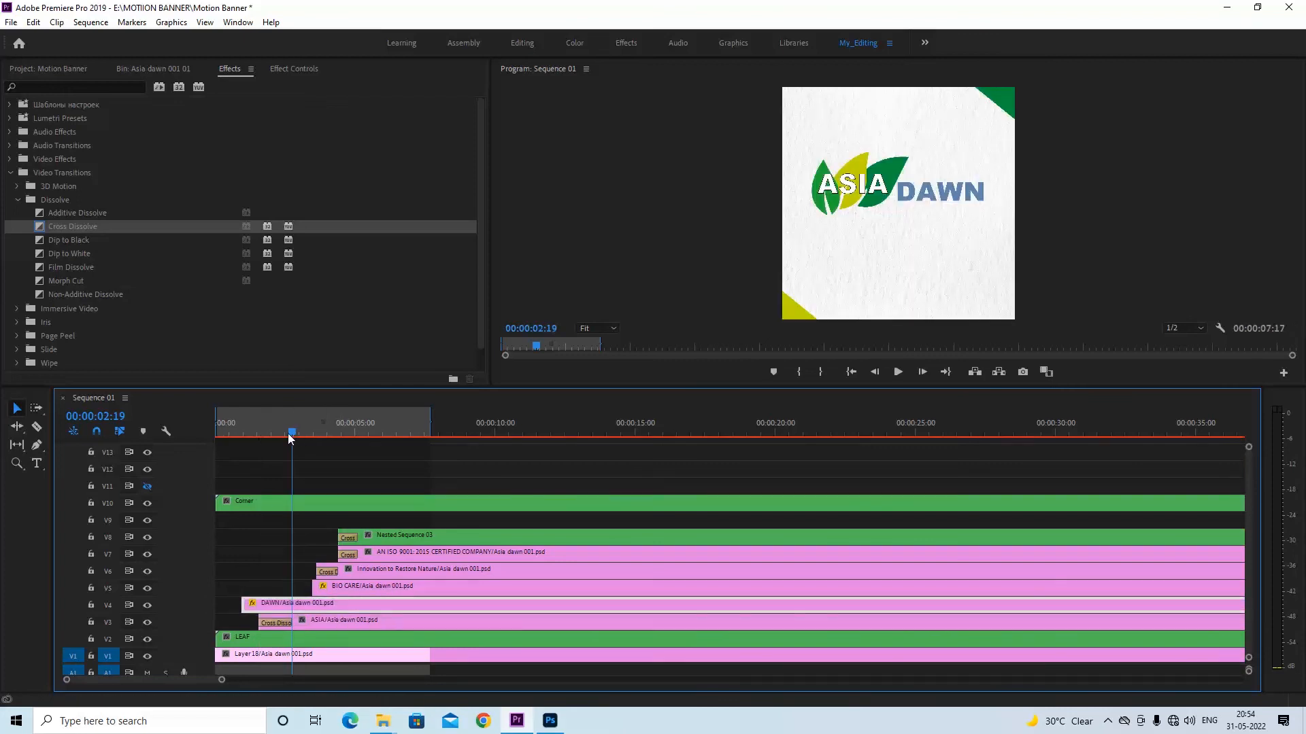
drag(287, 434, 272, 434)
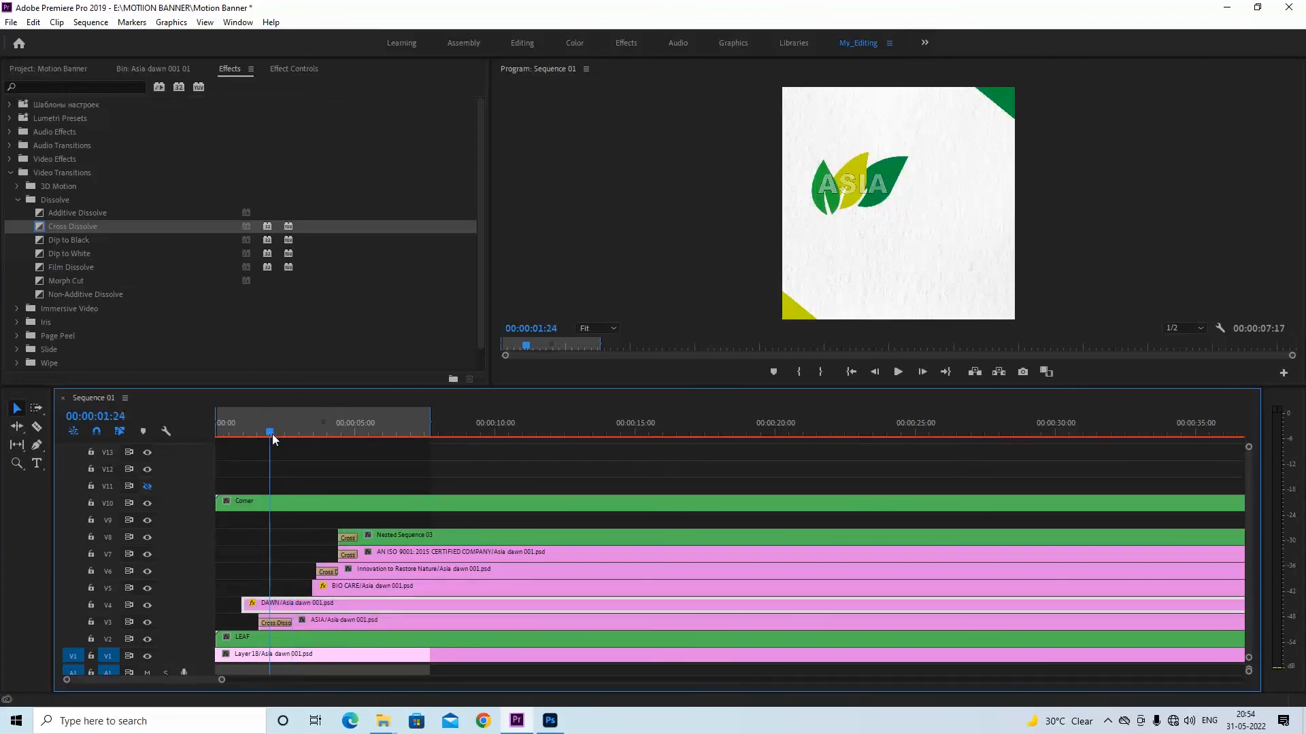
key(space)
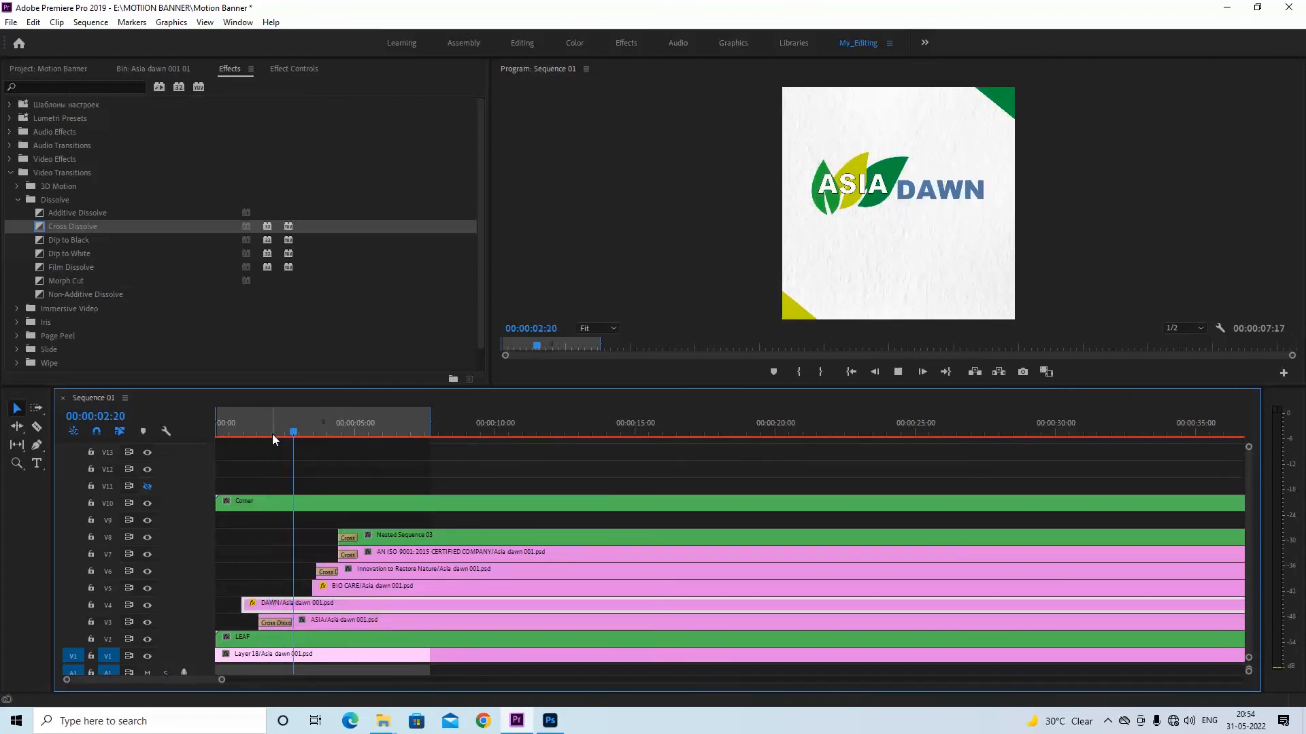
Save the project and render the preview for the marked range of the sequence, saving again when it finishes
key(ctrl+s)
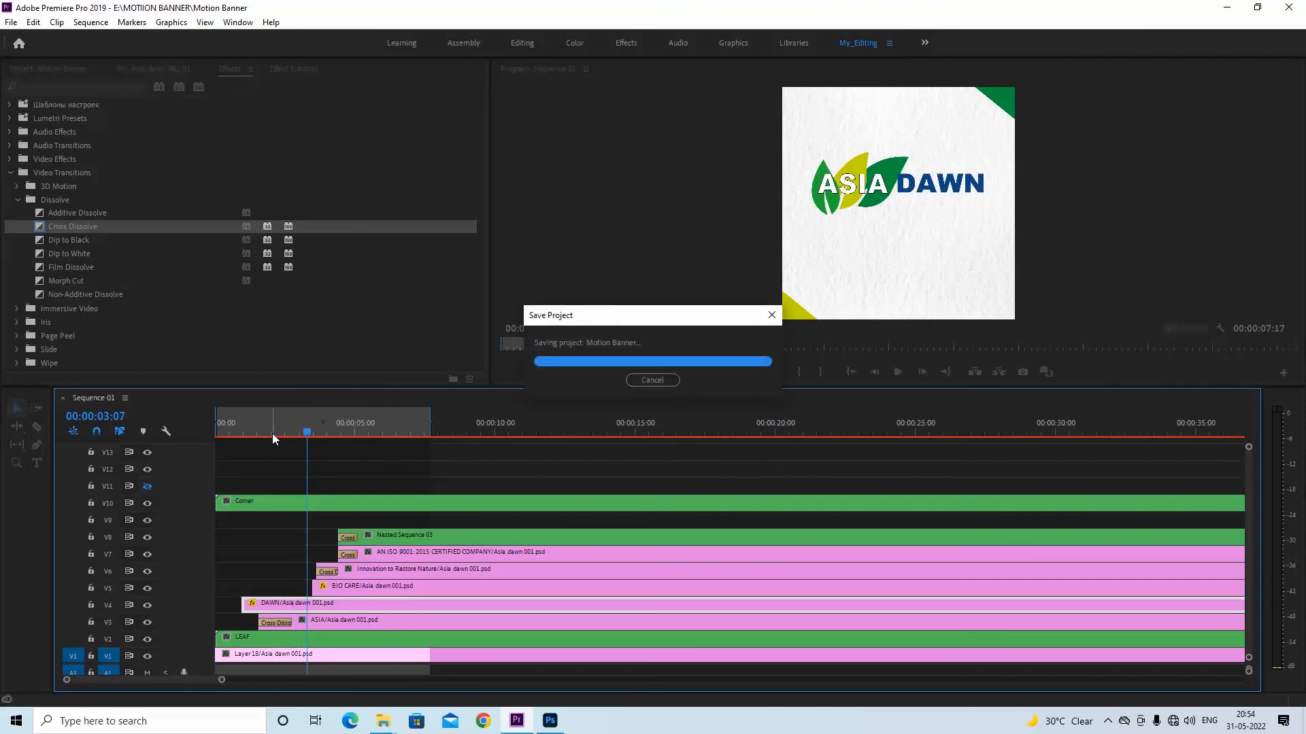
key(ctrl+s)
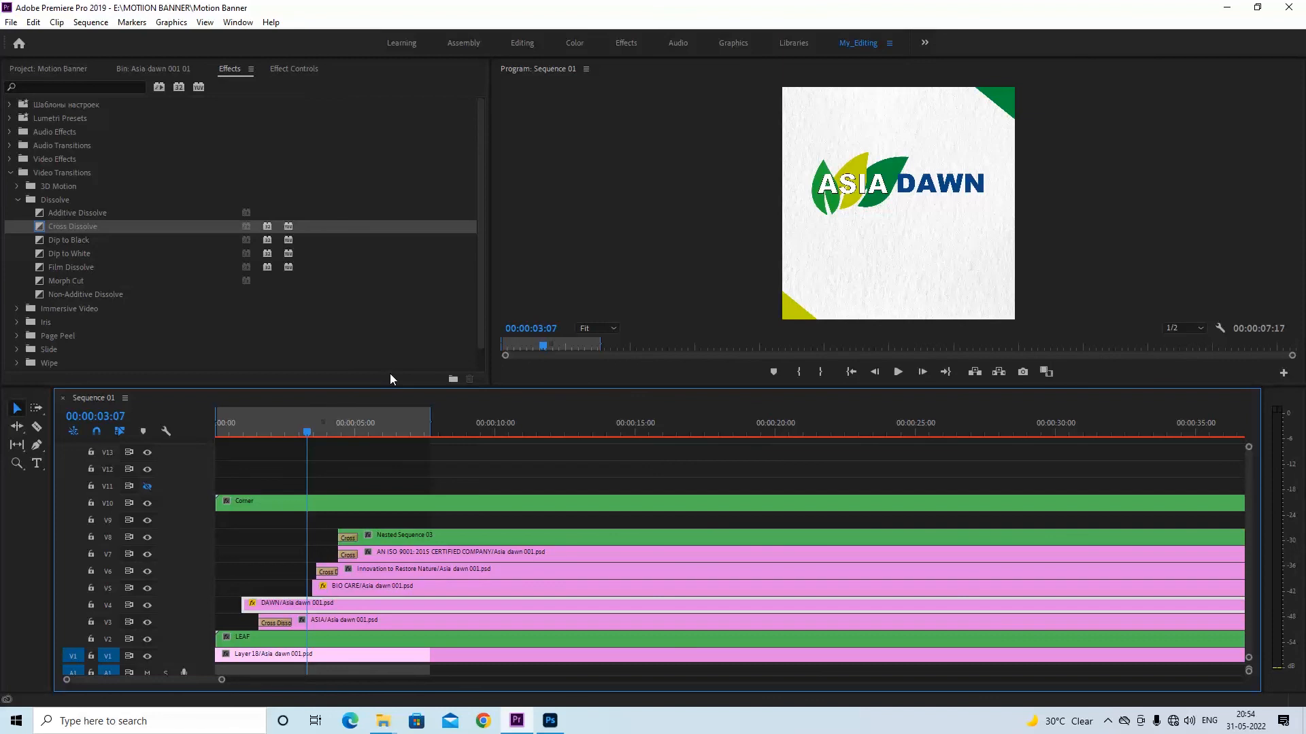
key(Return)
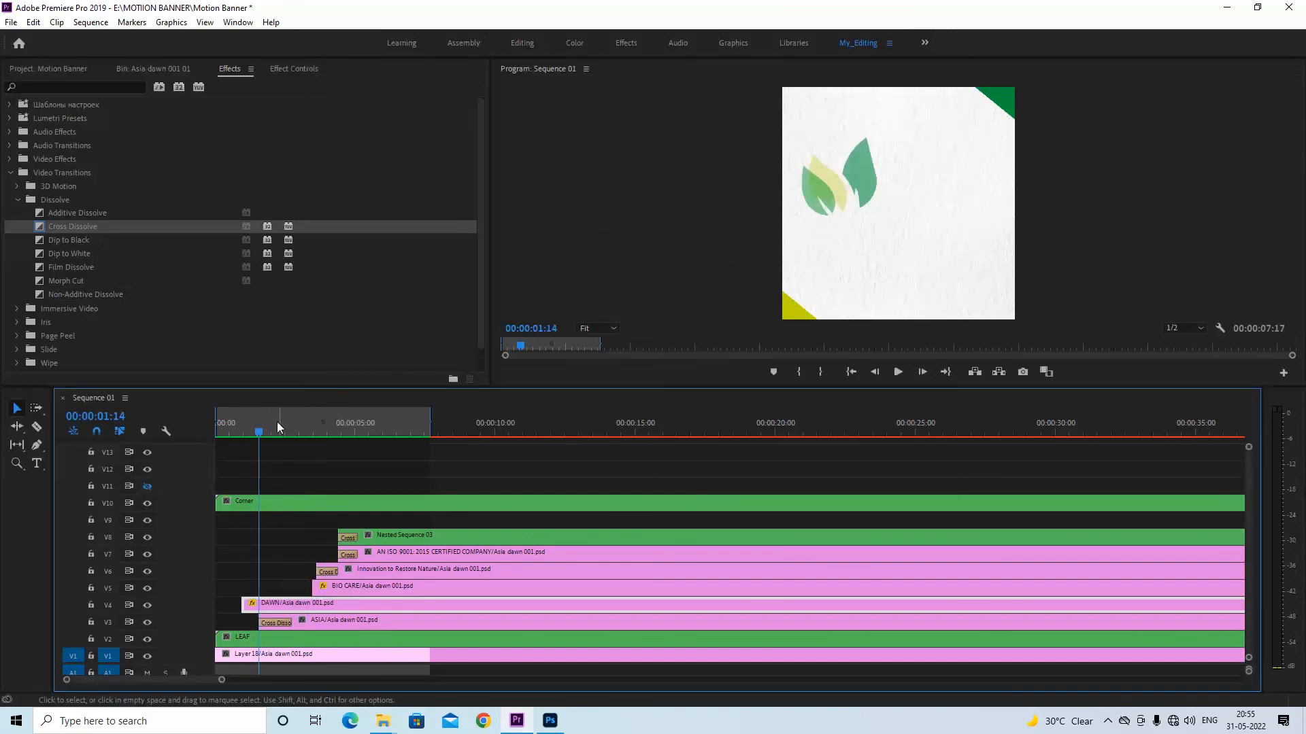
key(ctrl+s)
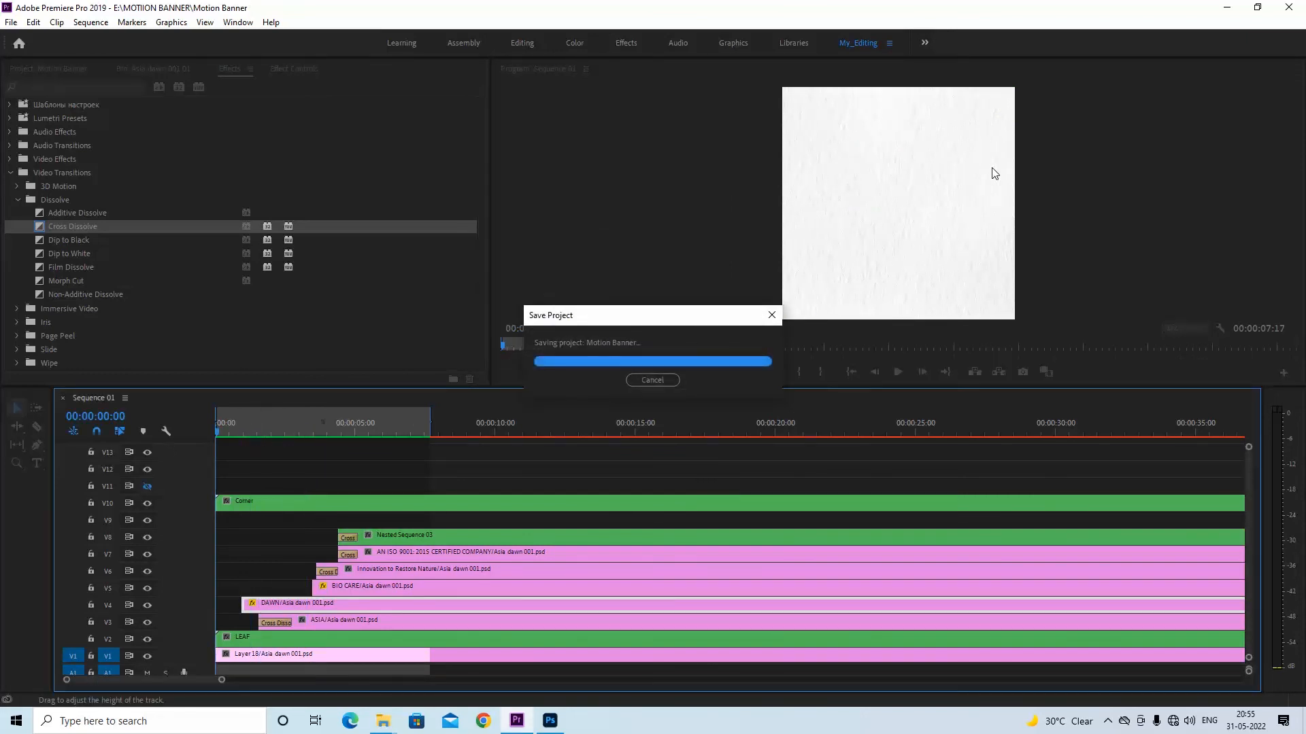
Maximize the program monitor and play the rendered banner from the start
key(grave)
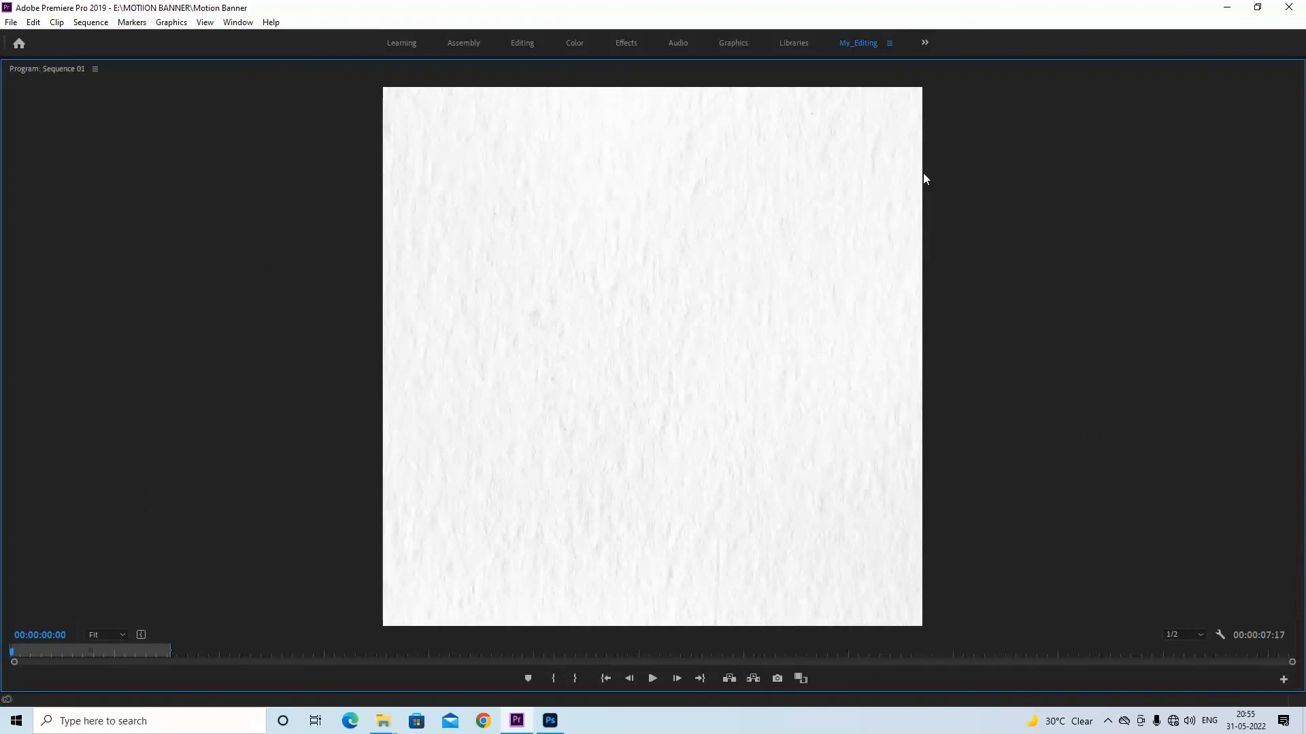
key(space)
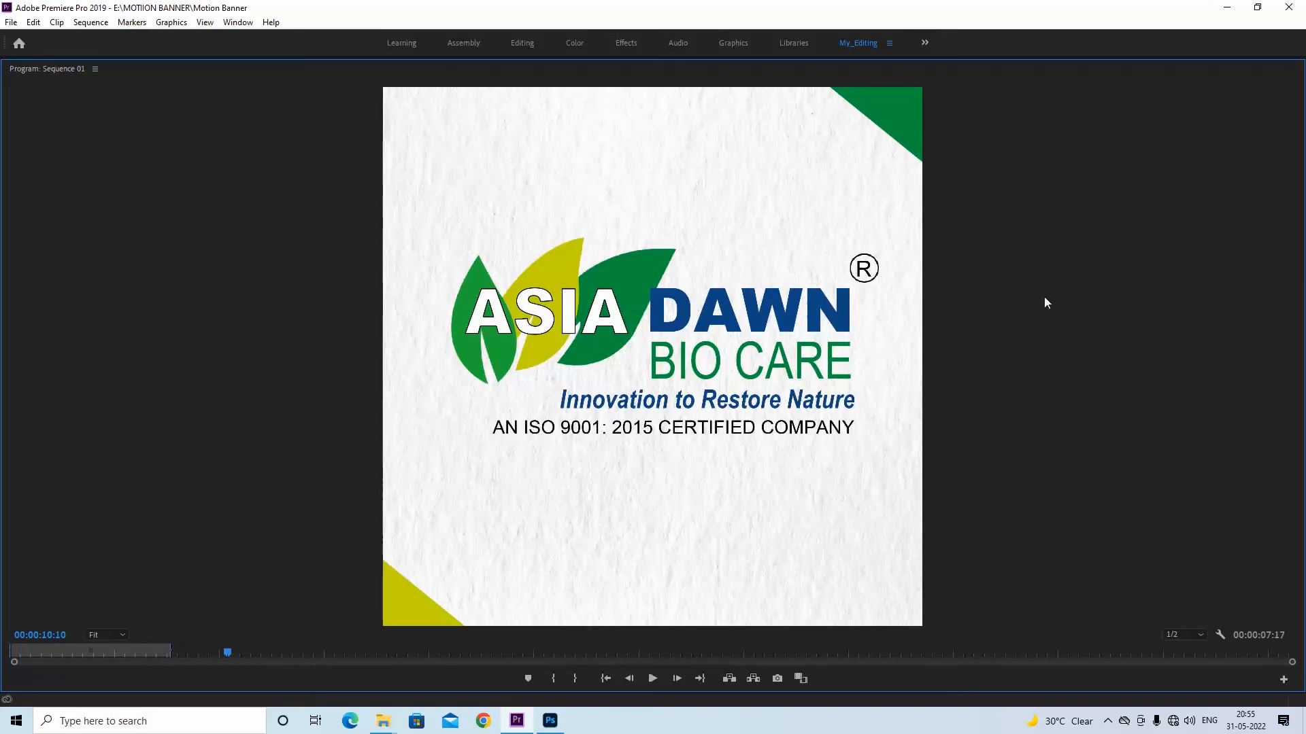
Restore the program monitor to its normal size and replay the rendered banner from the start of Sequence 01
key(grave)
drag(485, 436, 190, 431)
key(space)
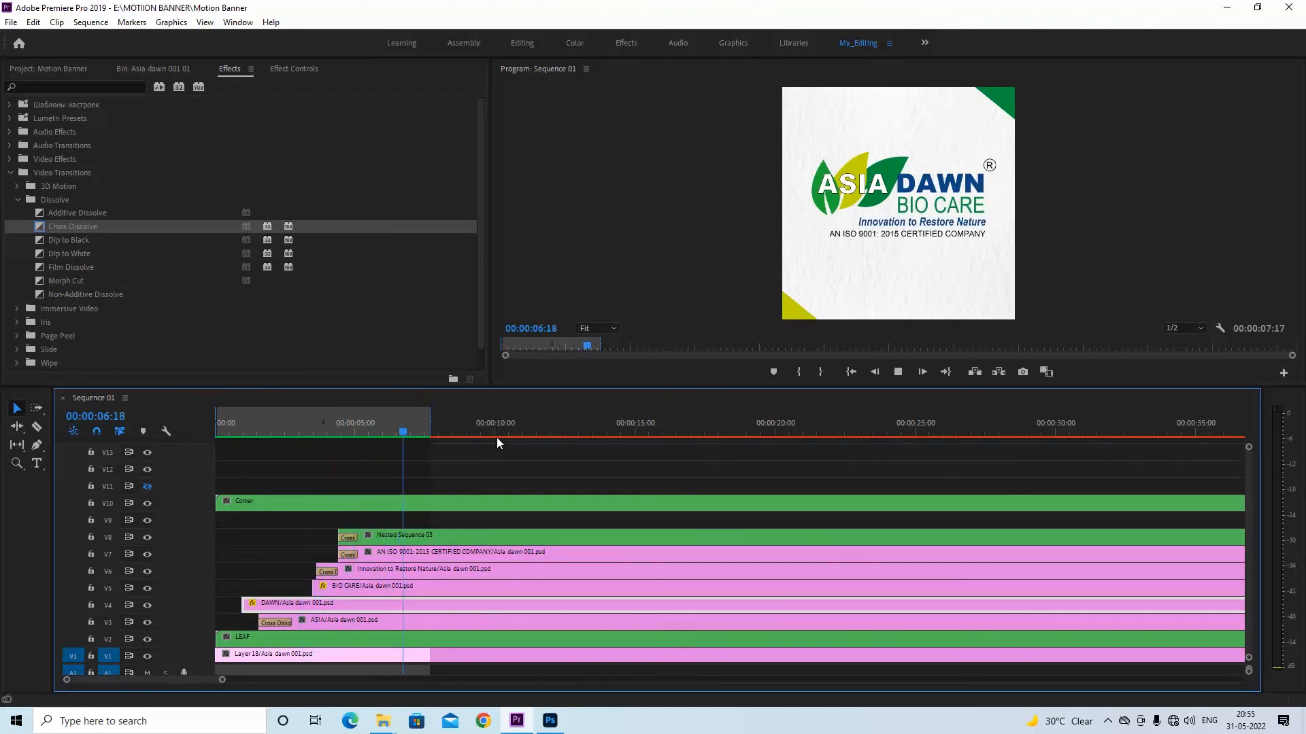
key(space)
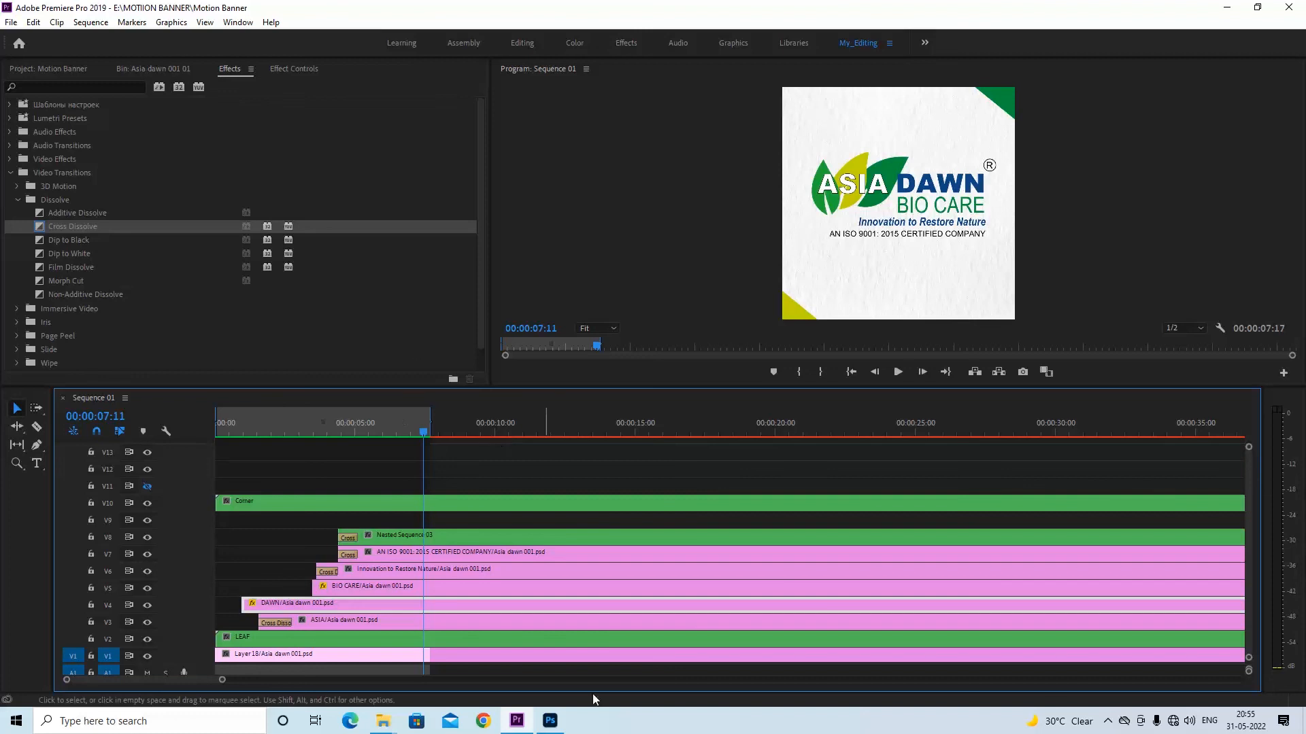
View the Asia dawn 001.psd artwork in Photoshop, return to Premiere Pro, and save the project with the playhead at 00:00:00:00
click(550, 720)
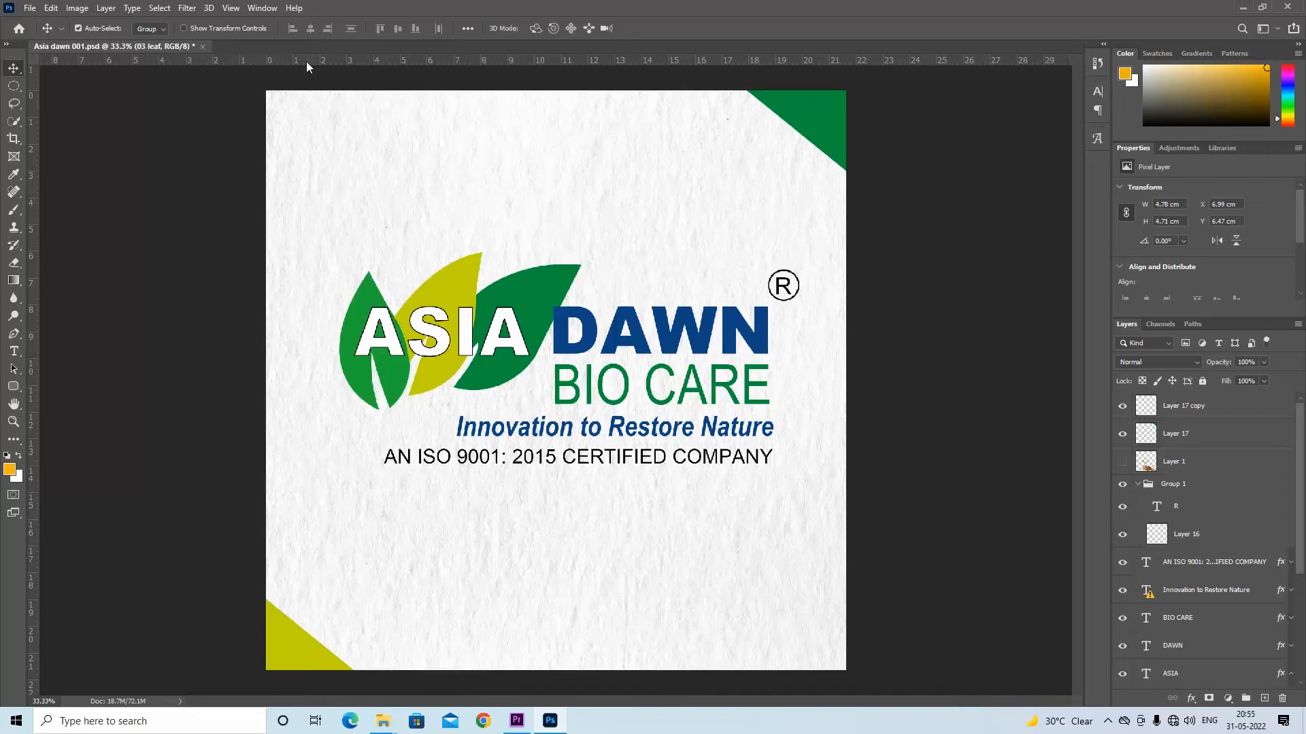
click(517, 723)
drag(428, 433, 210, 449)
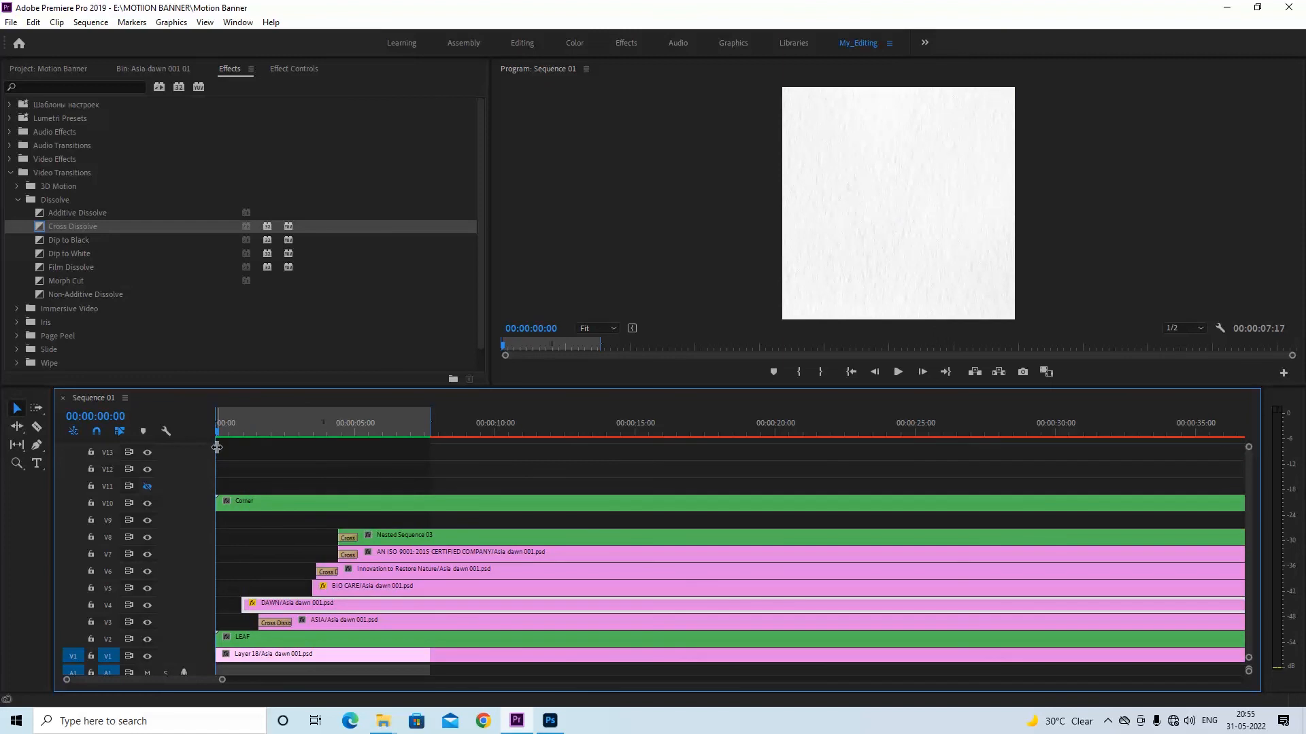
key(ctrl+s)
Save the project again and play the finished banner animation from near the start, stopping past the Out point
mouse_move(223, 426)
mouse_down()
mouse_move(300, 430)
mouse_move(240, 418)
mouse_up()
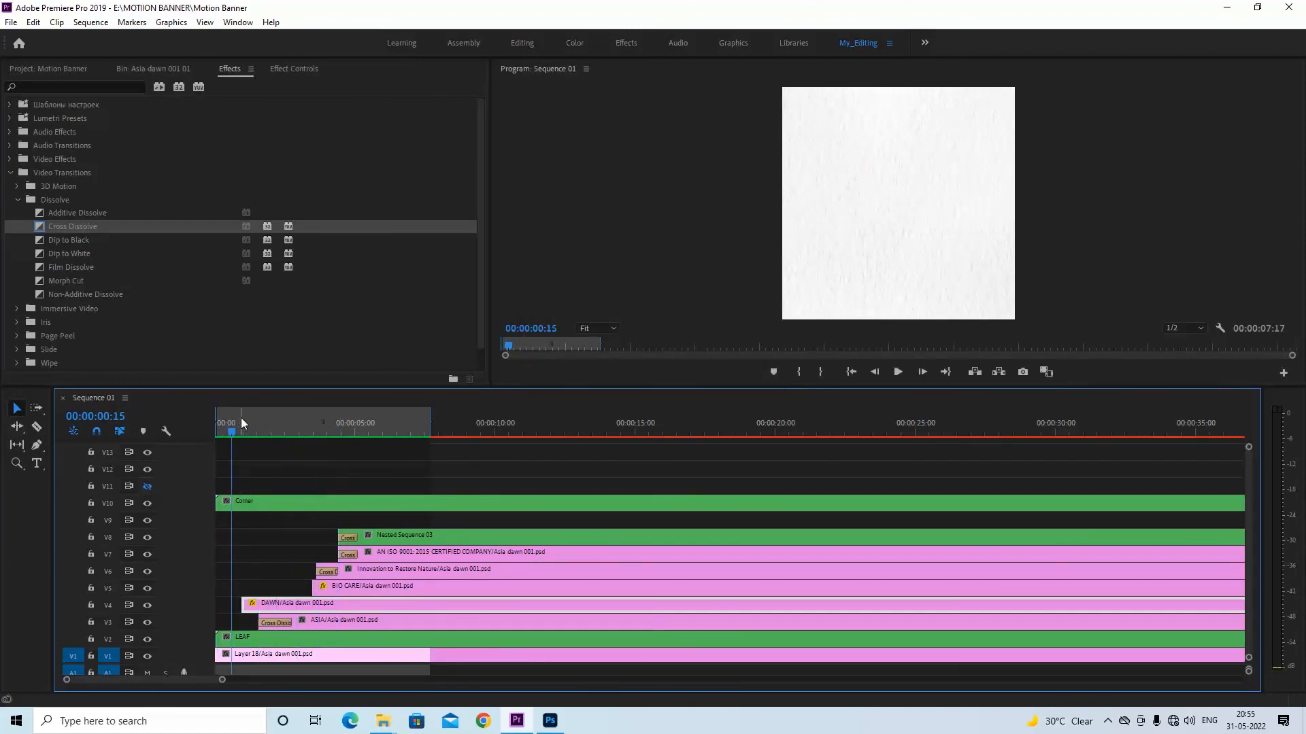
key(ctrl+s)
key(space)
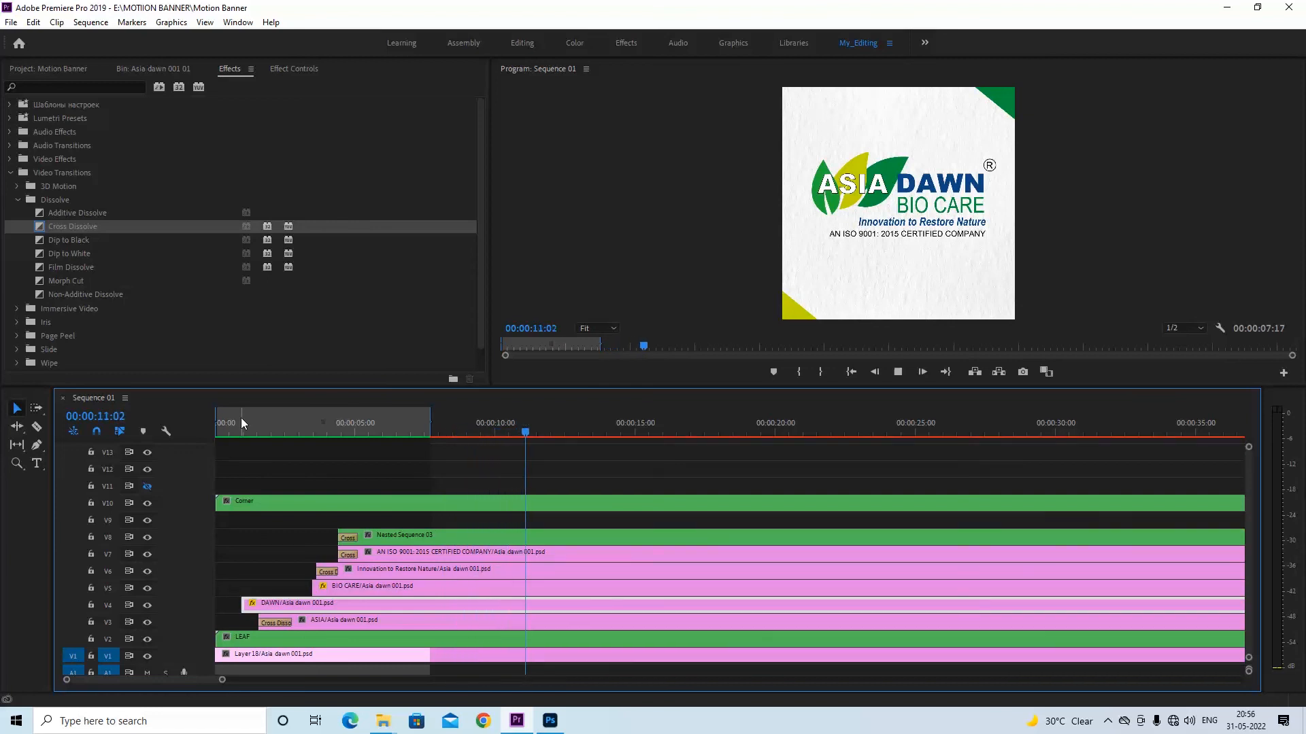
key(space)
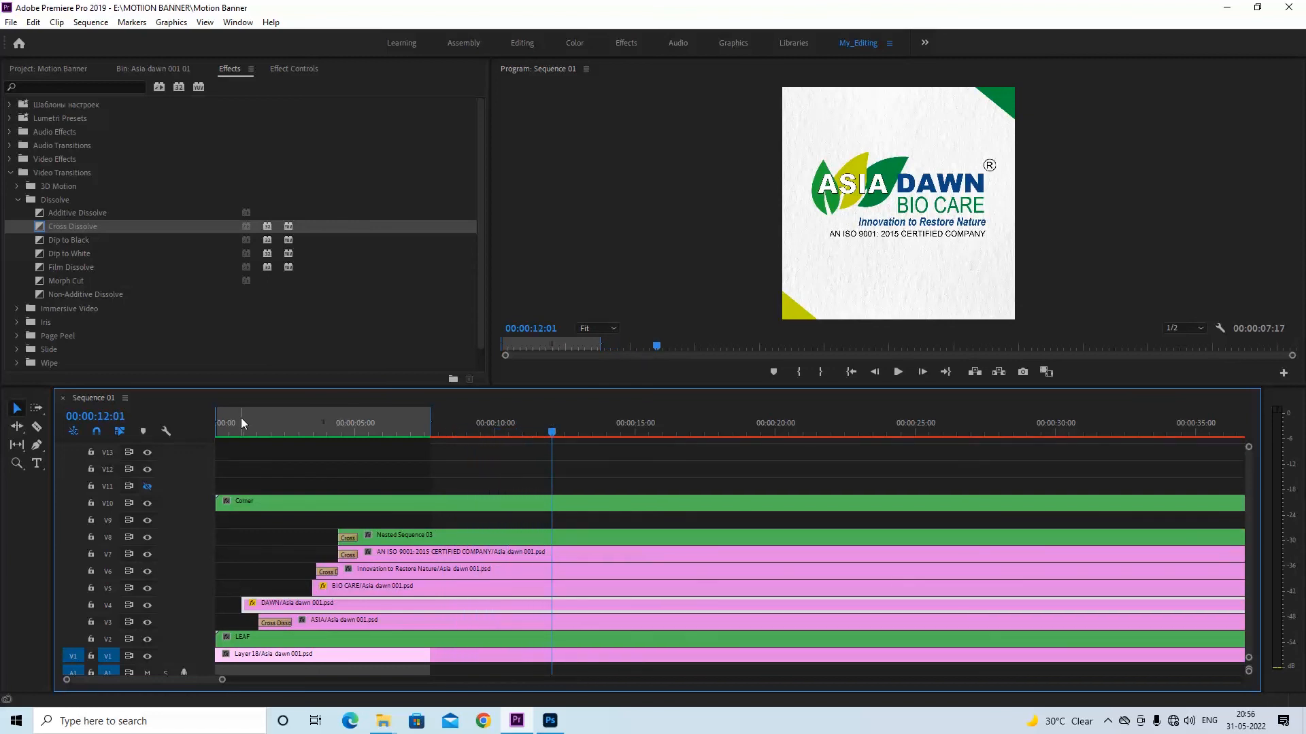